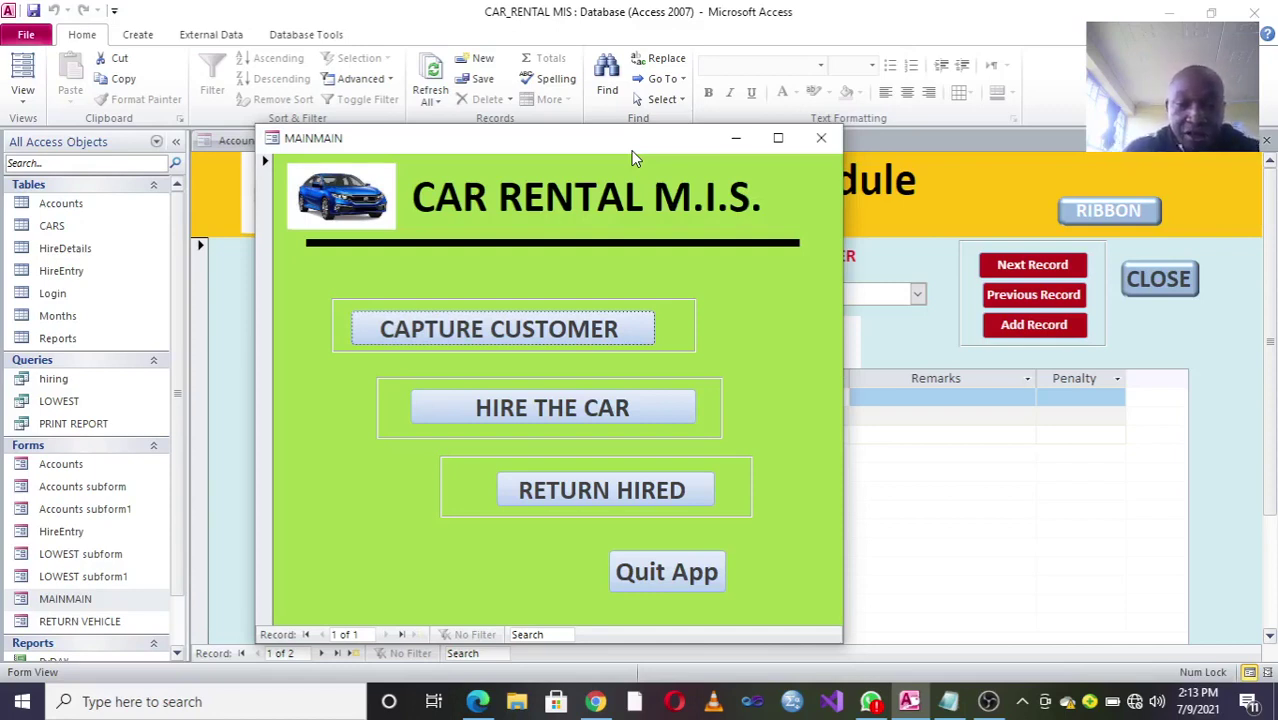
# Step: Move the CAR RENTAL M.I.S. main menu form aside and close it
pyautogui.moveTo(352, 144); pyautogui.dragTo(390, 150)
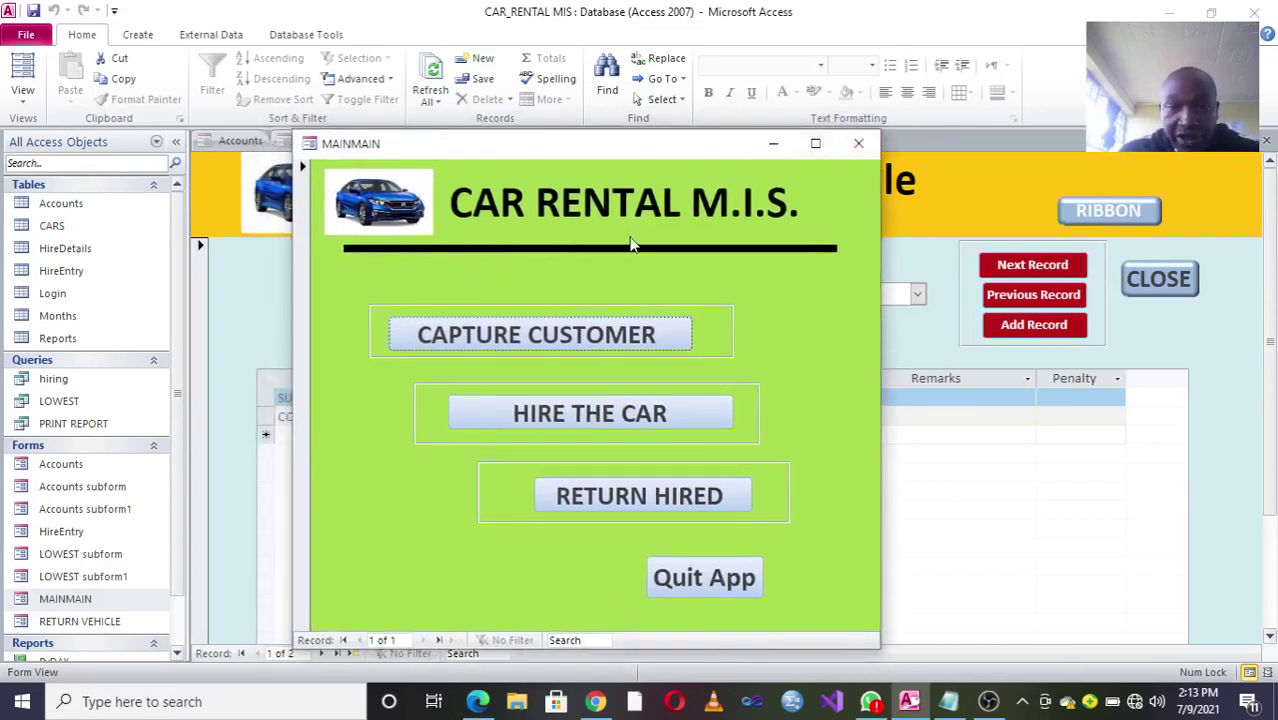
pyautogui.click(858, 143)
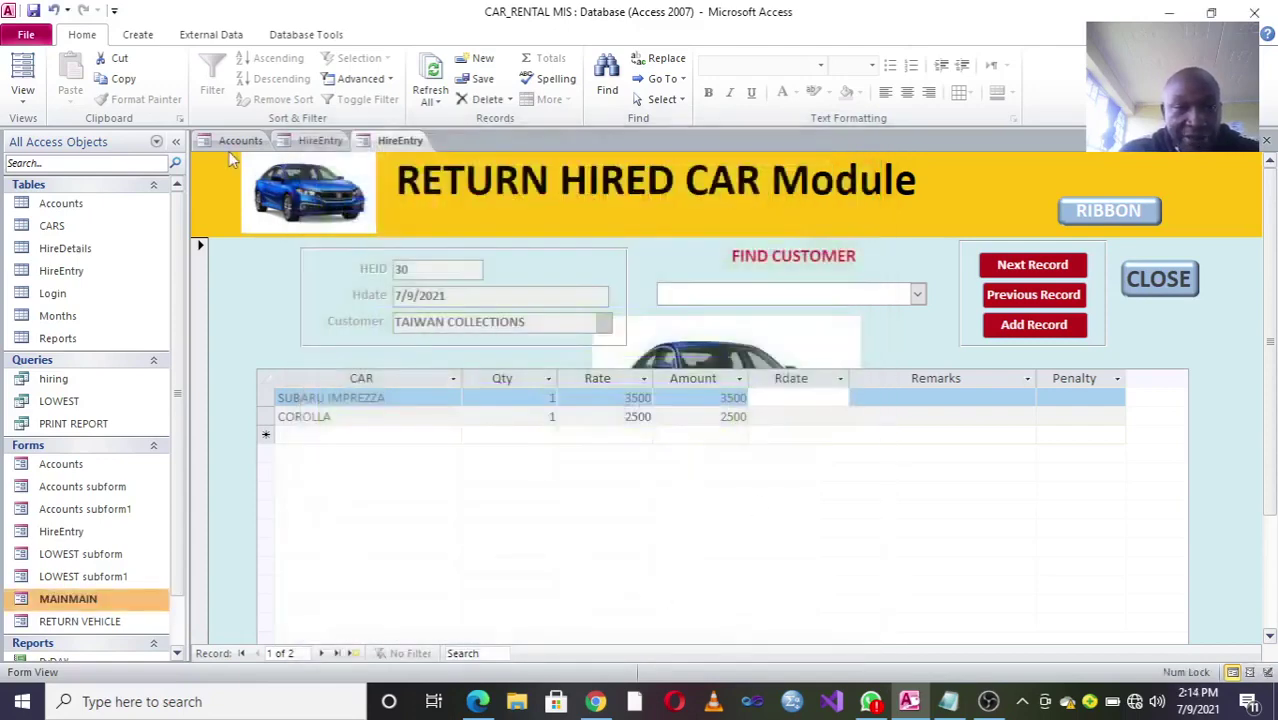
# Step: In the customer registration form, add a new record and enter the customer's name in capitals
pyautogui.hotkey('ctrl', 'F6')
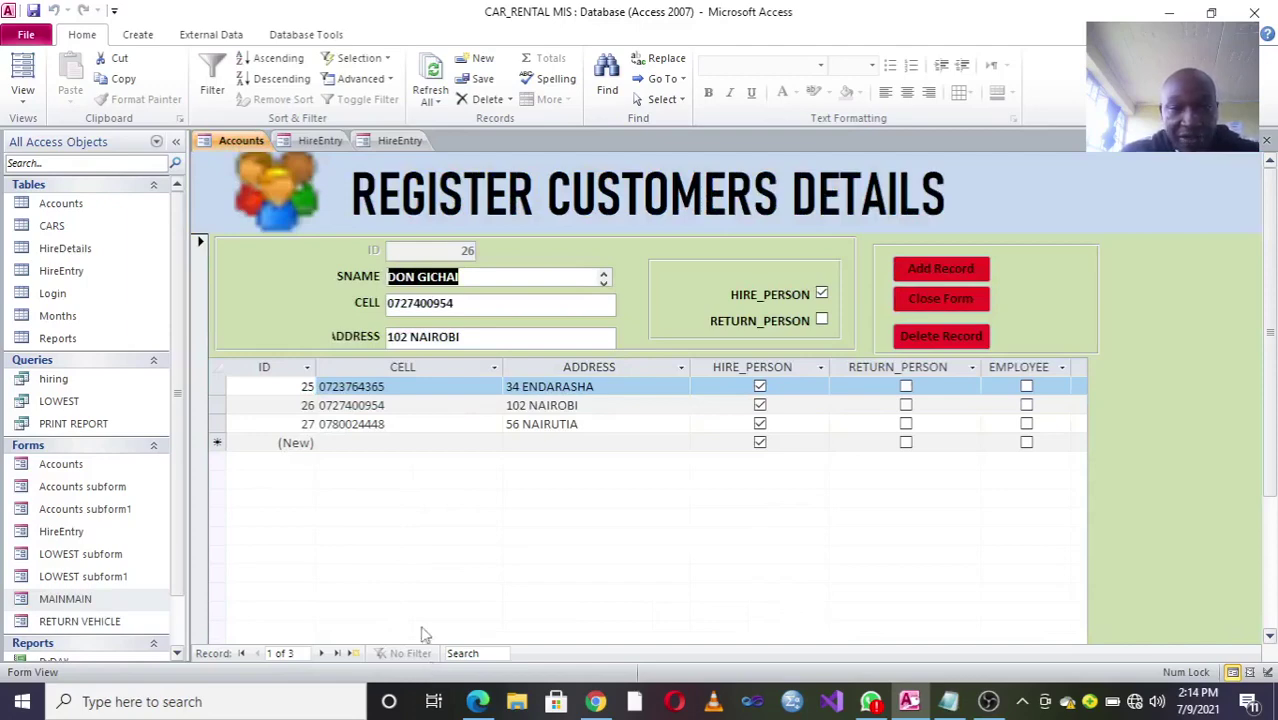
pyautogui.click(941, 276)
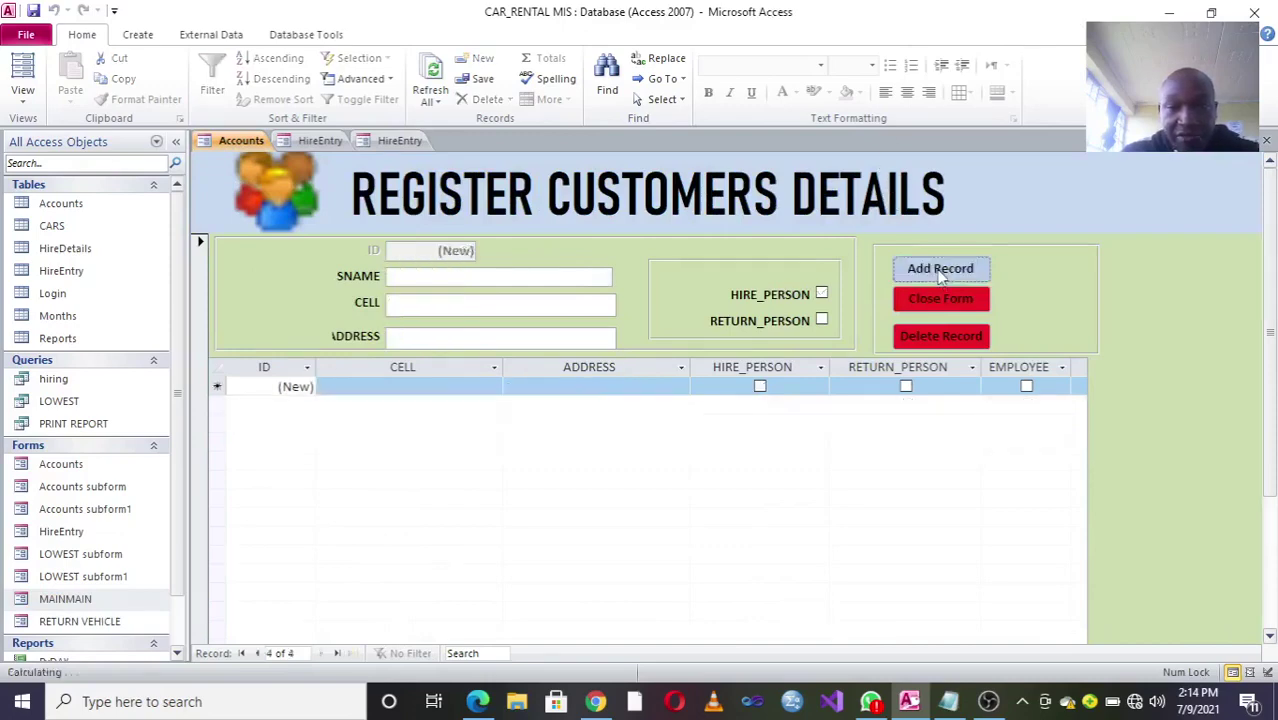
pyautogui.click(419, 277)
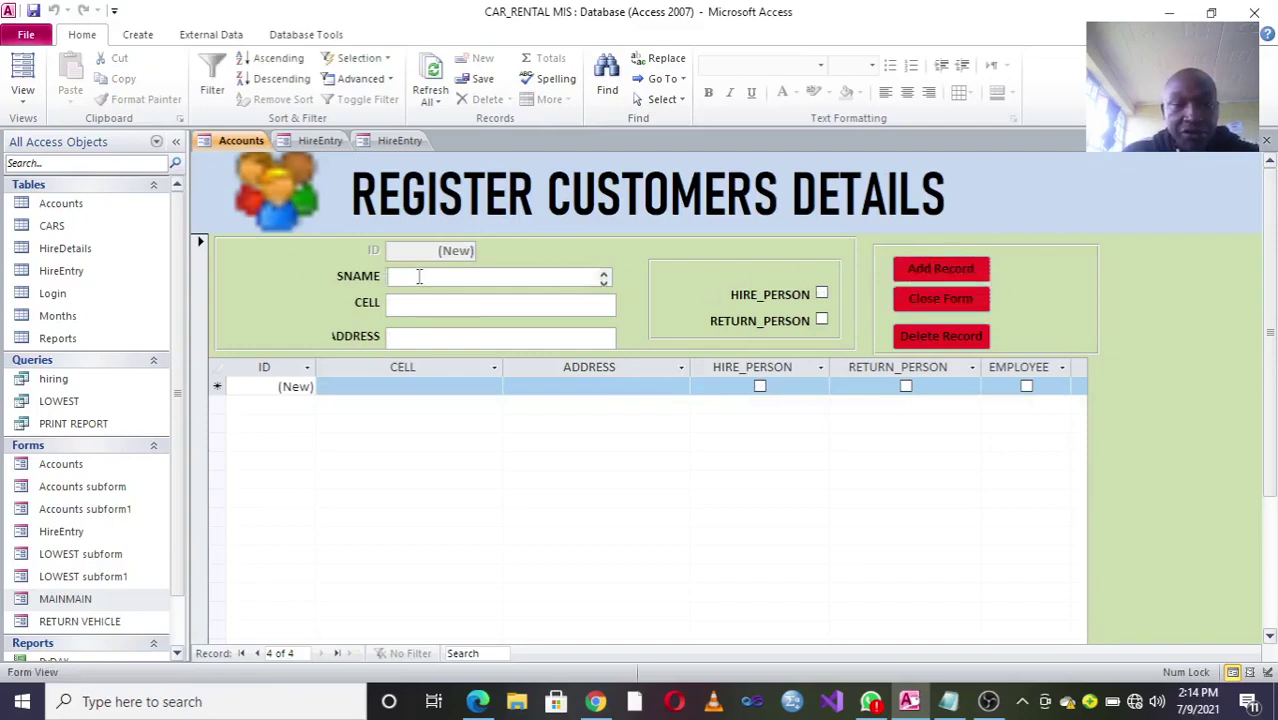
pyautogui.press('capslock')
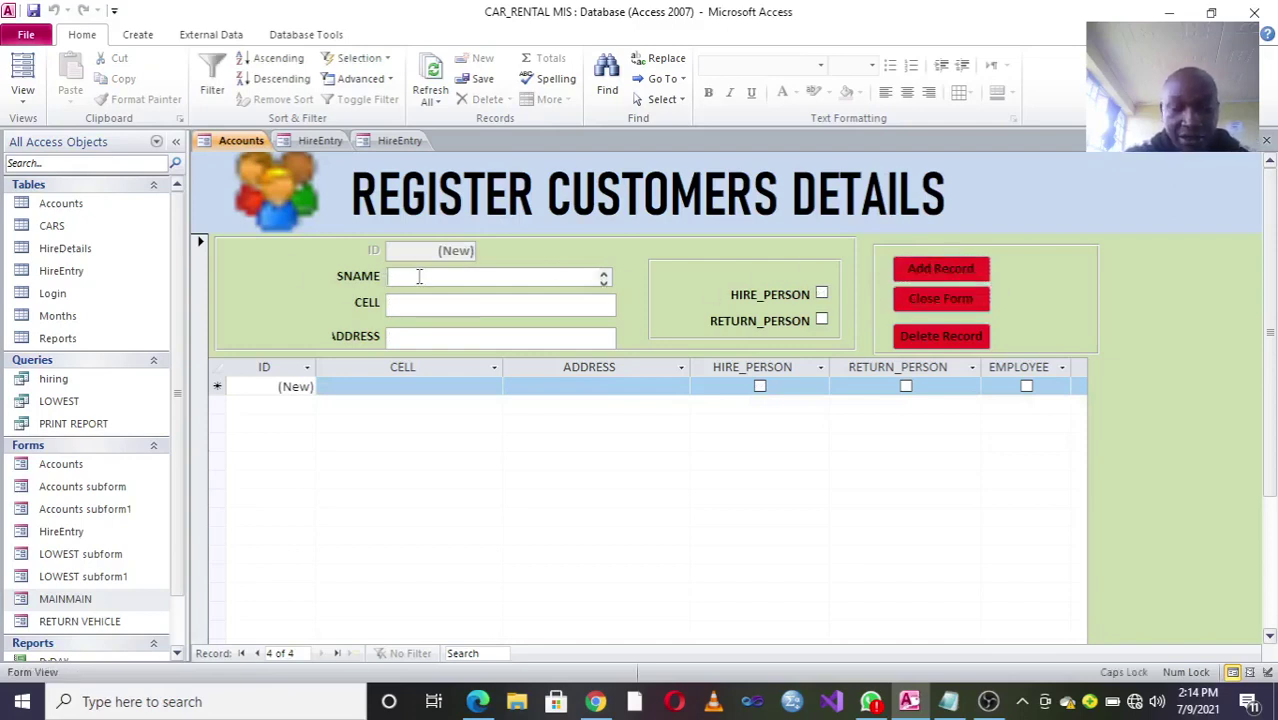
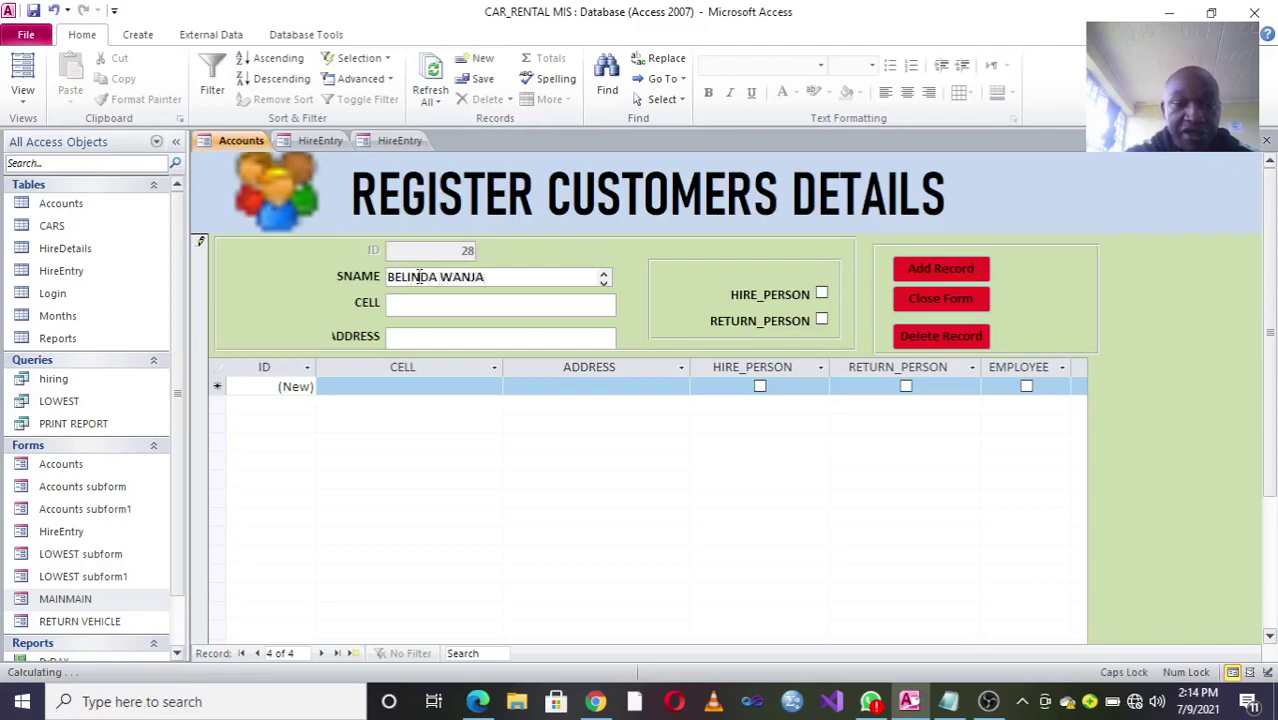
# Step: Enter the customer's phone and address, tick HIRE_PERSON, refresh, and select record 28
pyautogui.click(428, 306)
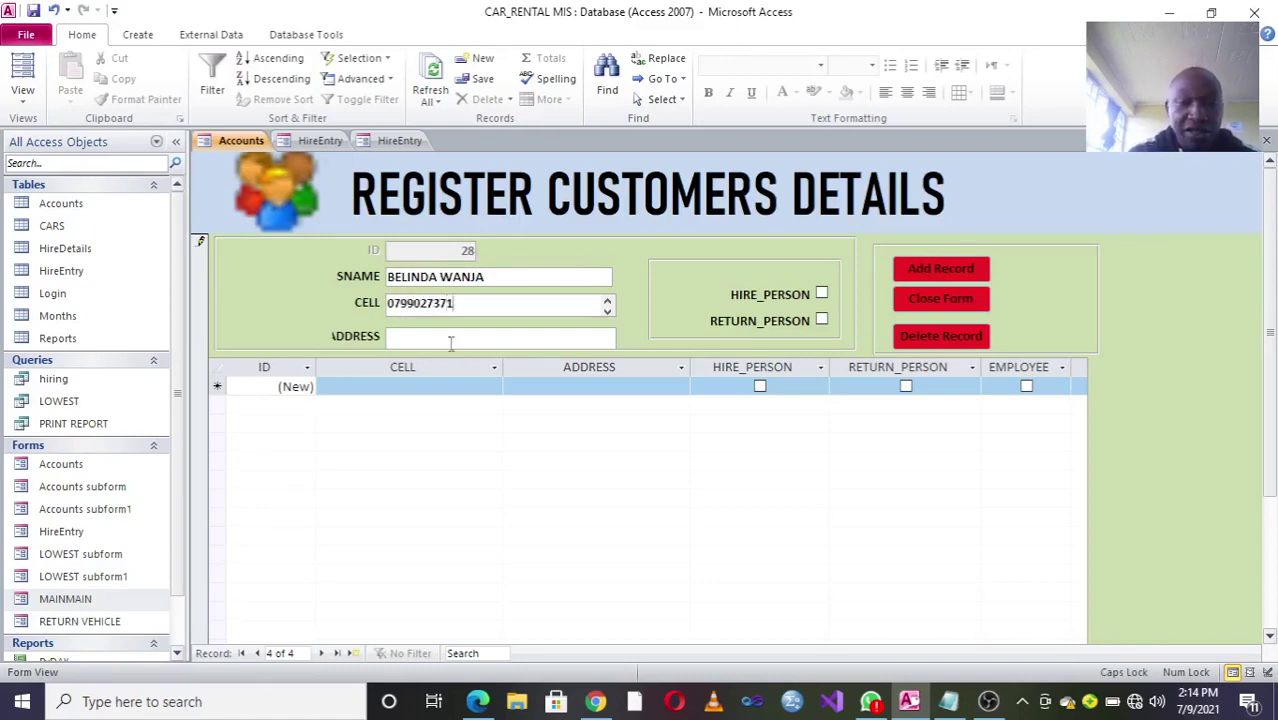
pyautogui.click(448, 338)
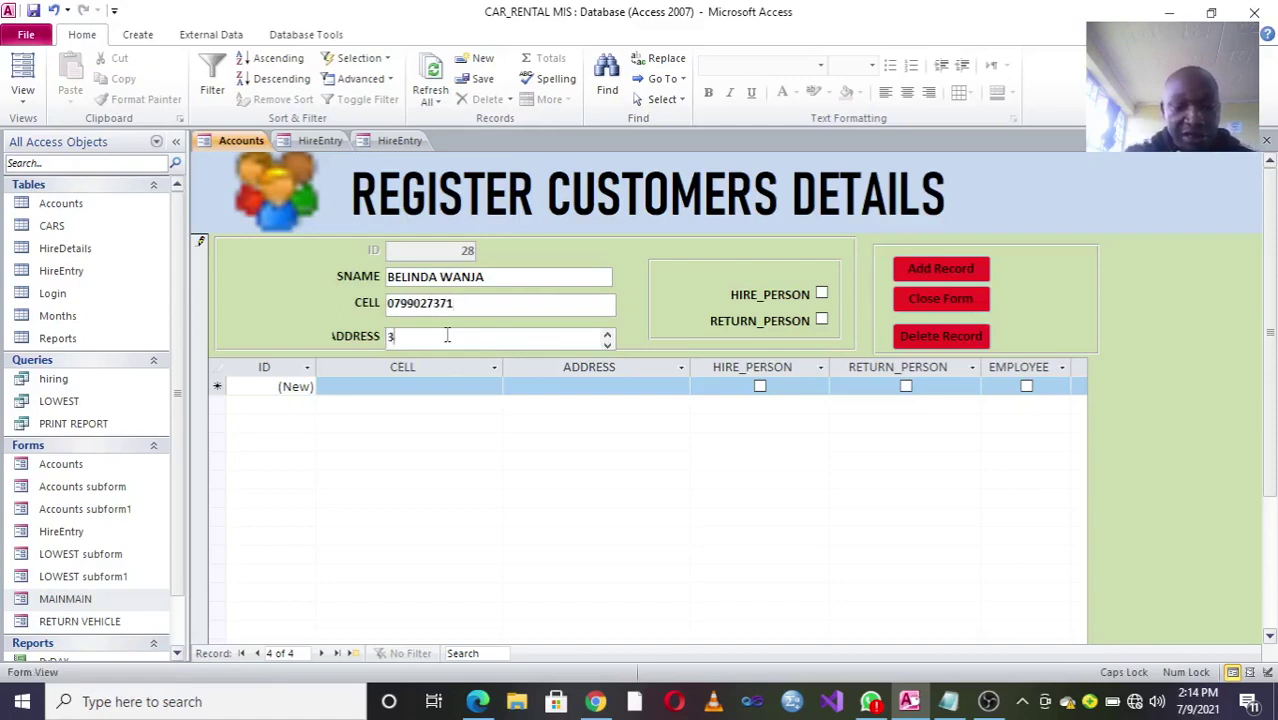
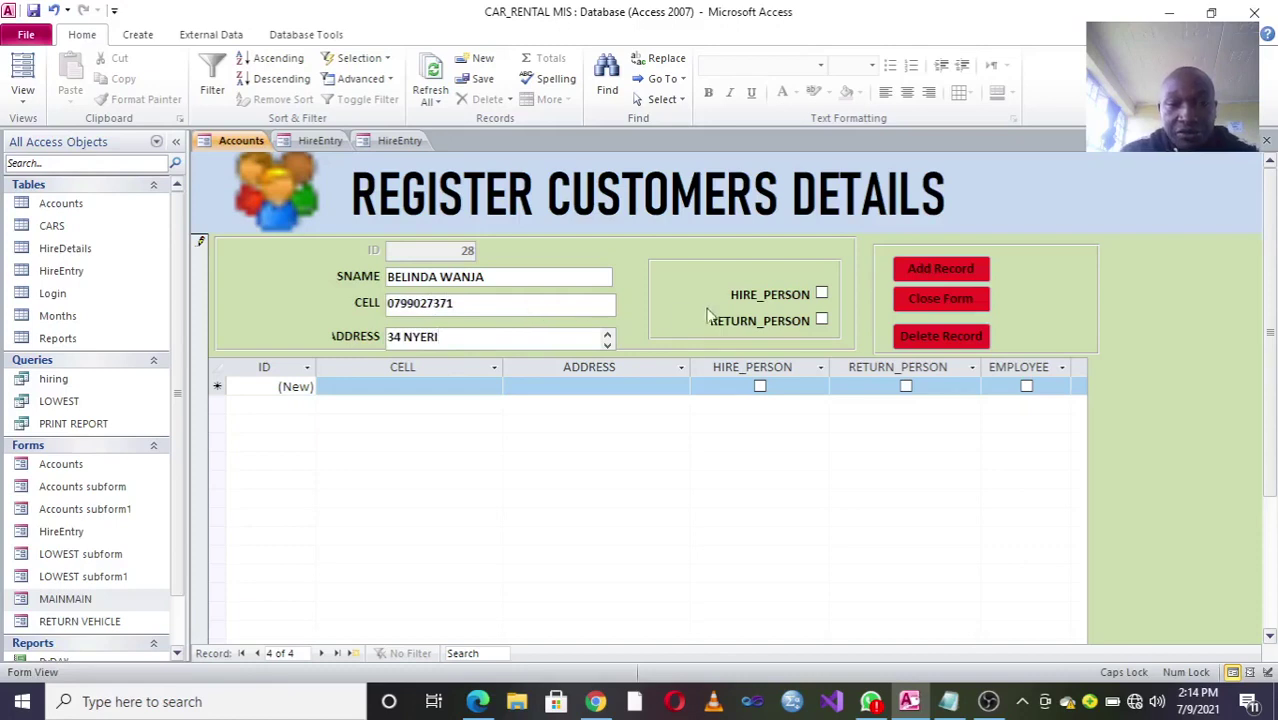
pyautogui.click(821, 295)
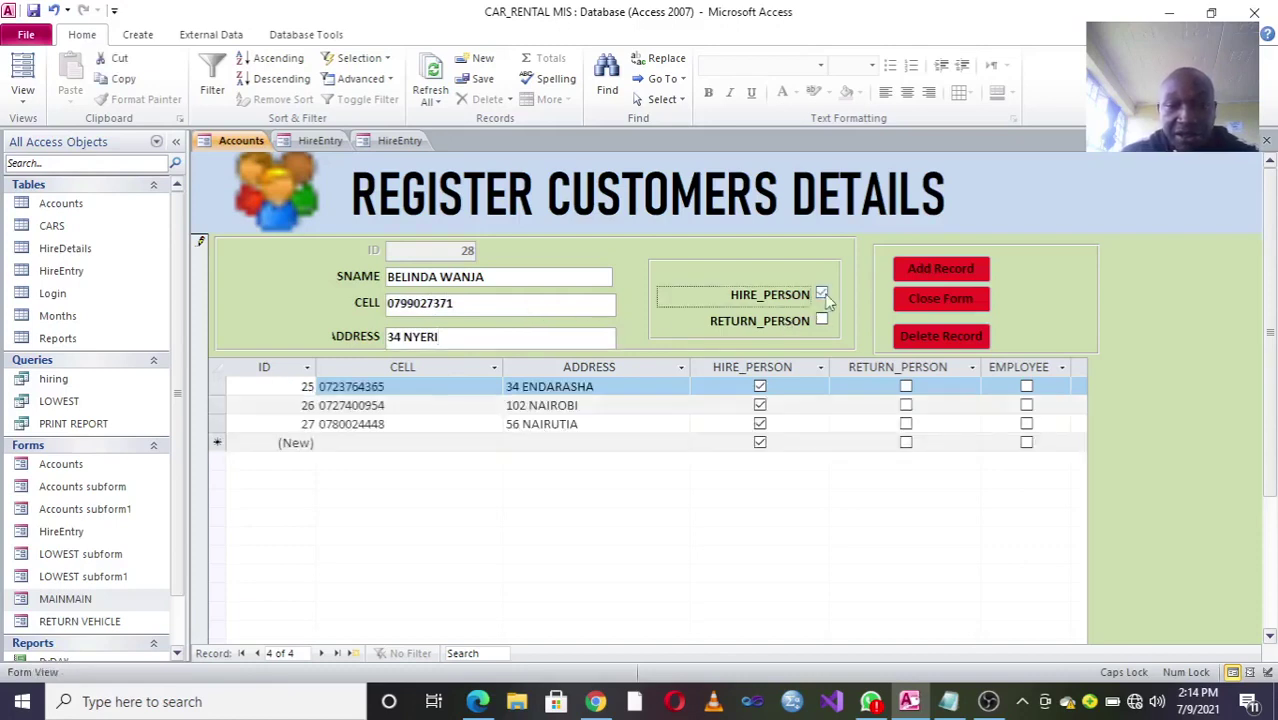
pyautogui.click(431, 85)
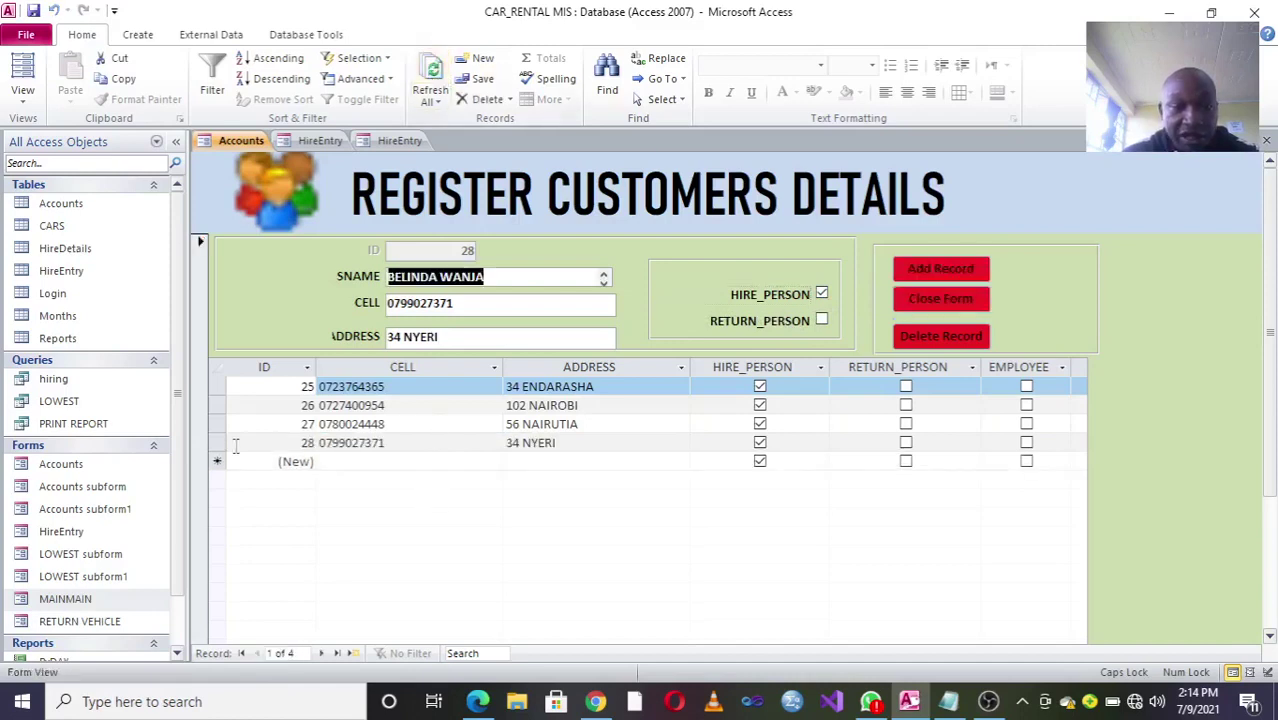
pyautogui.click(440, 442)
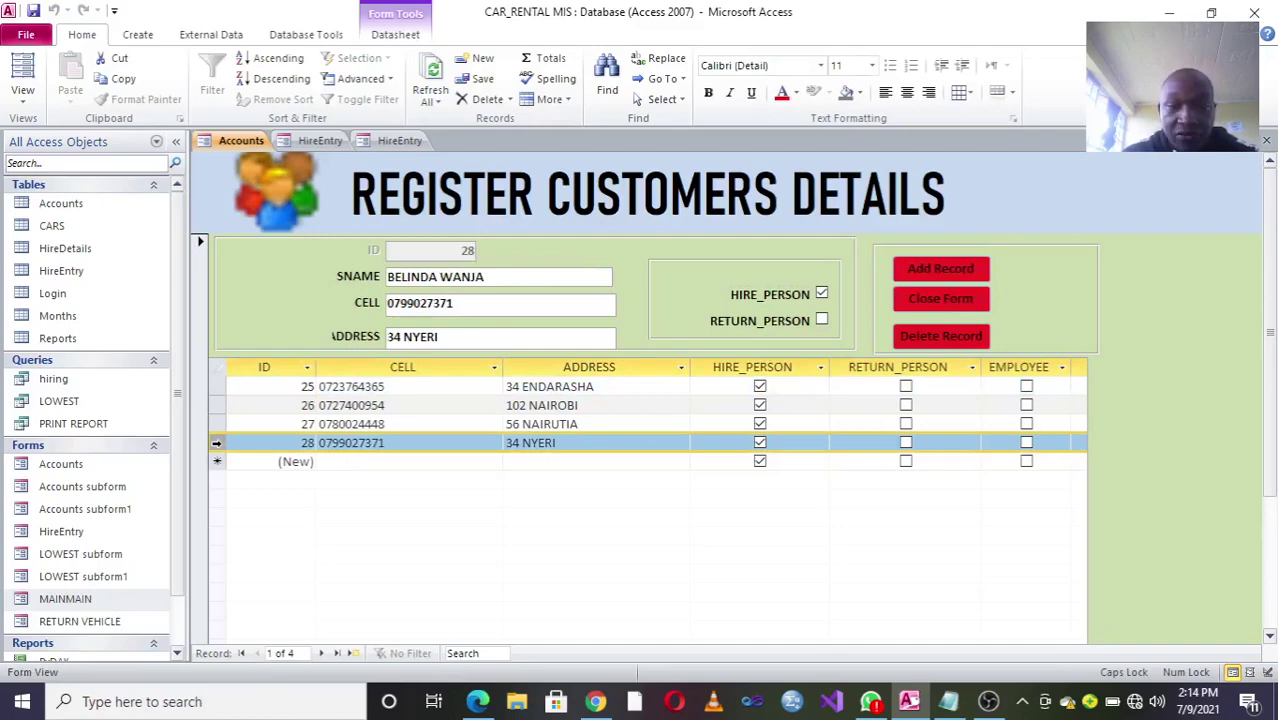
# Step: Search Windows for ZOOM without launching it, then close the customer registration form
pyautogui.click(167, 703)
pyautogui.write('zOON')
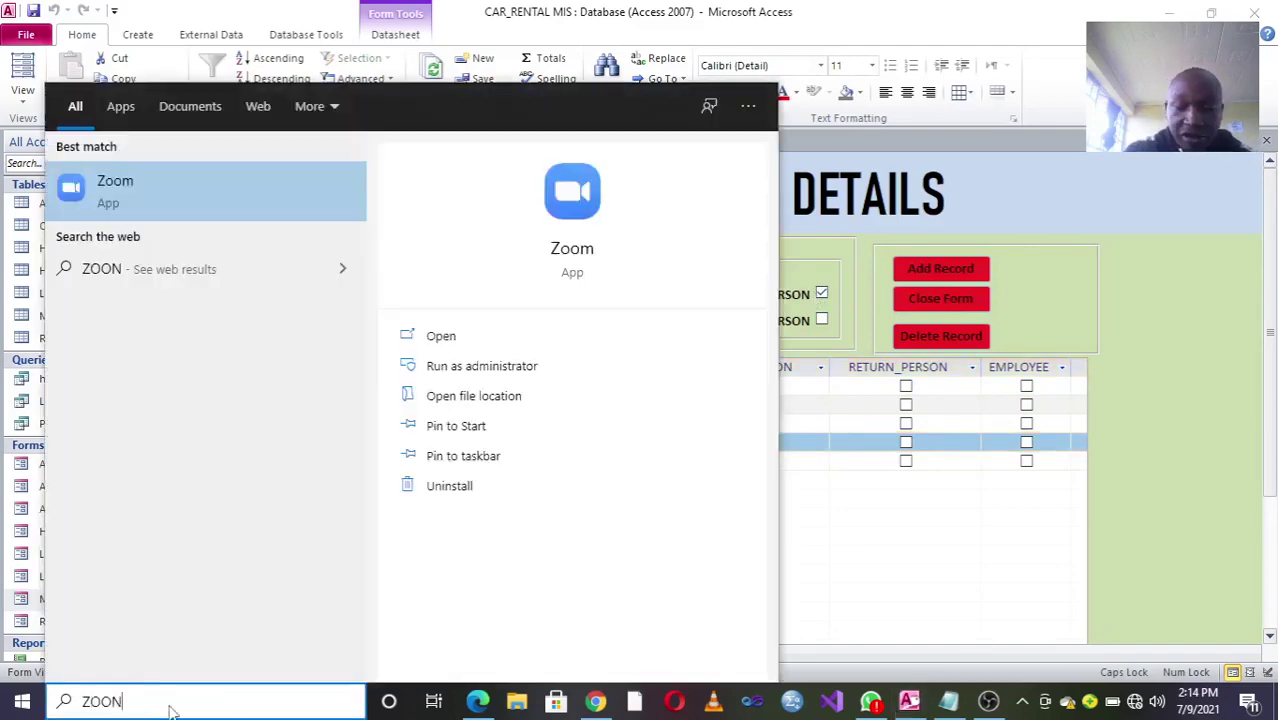
pyautogui.press('BackSpace')
pyautogui.write('M')
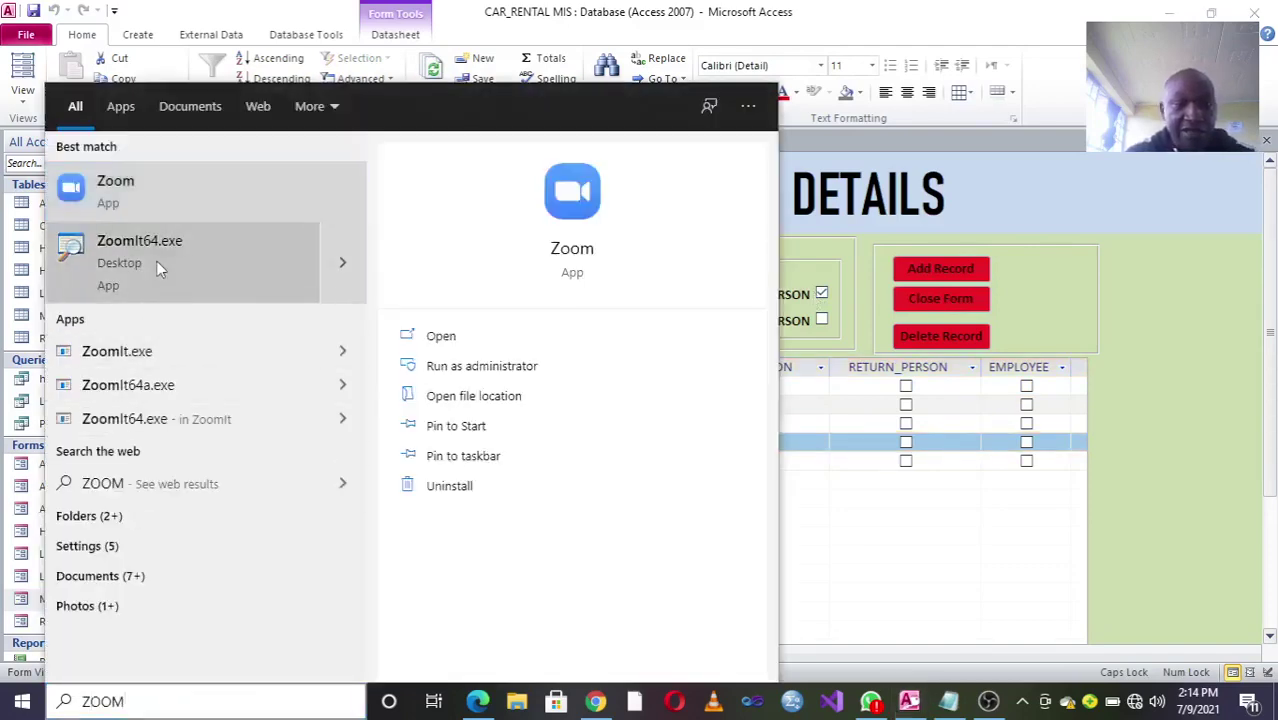
pyautogui.click(165, 266)
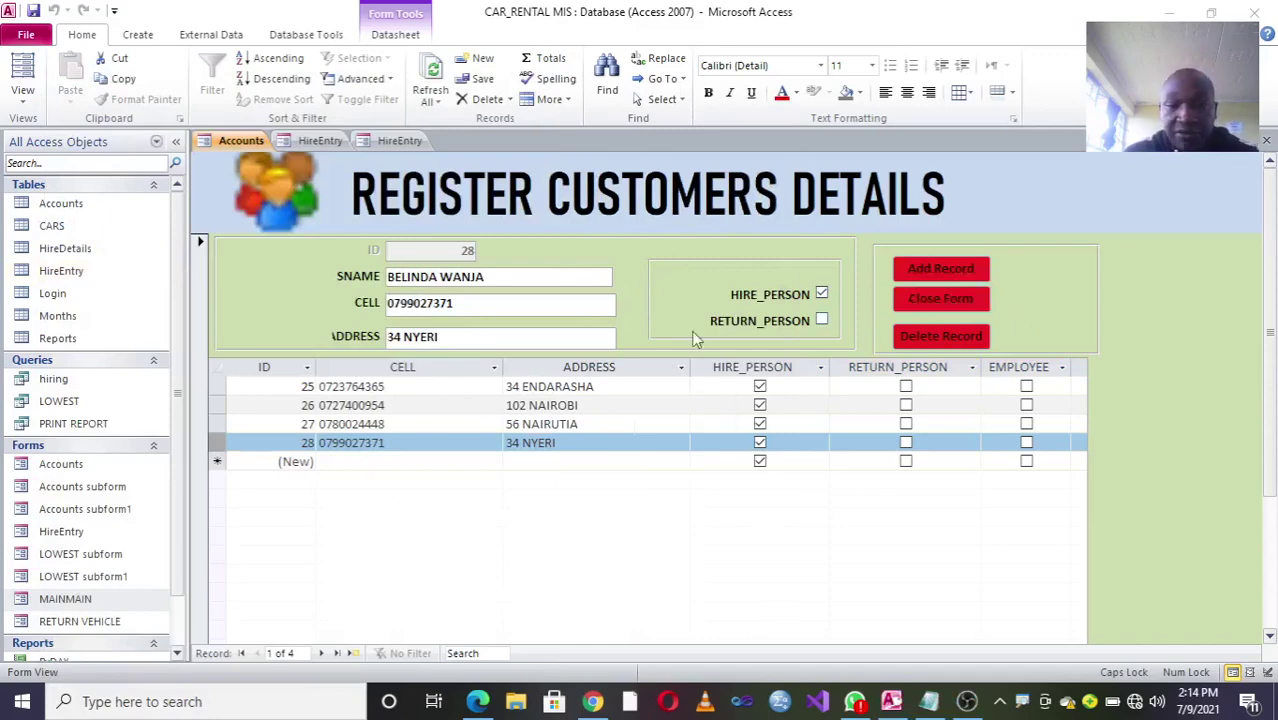
pyautogui.click(930, 300)
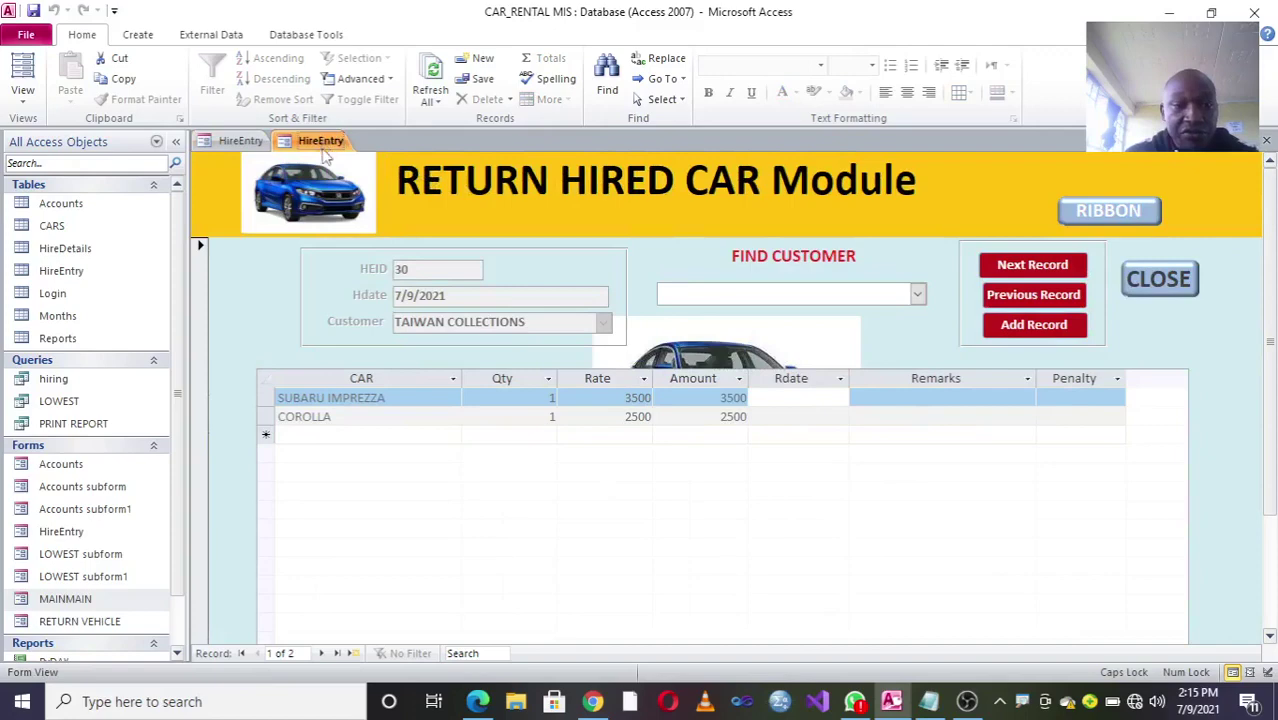
# Step: Switch to the HireEntry capture form, add a blank hire record, and hide the ribbon
pyautogui.click(240, 141)
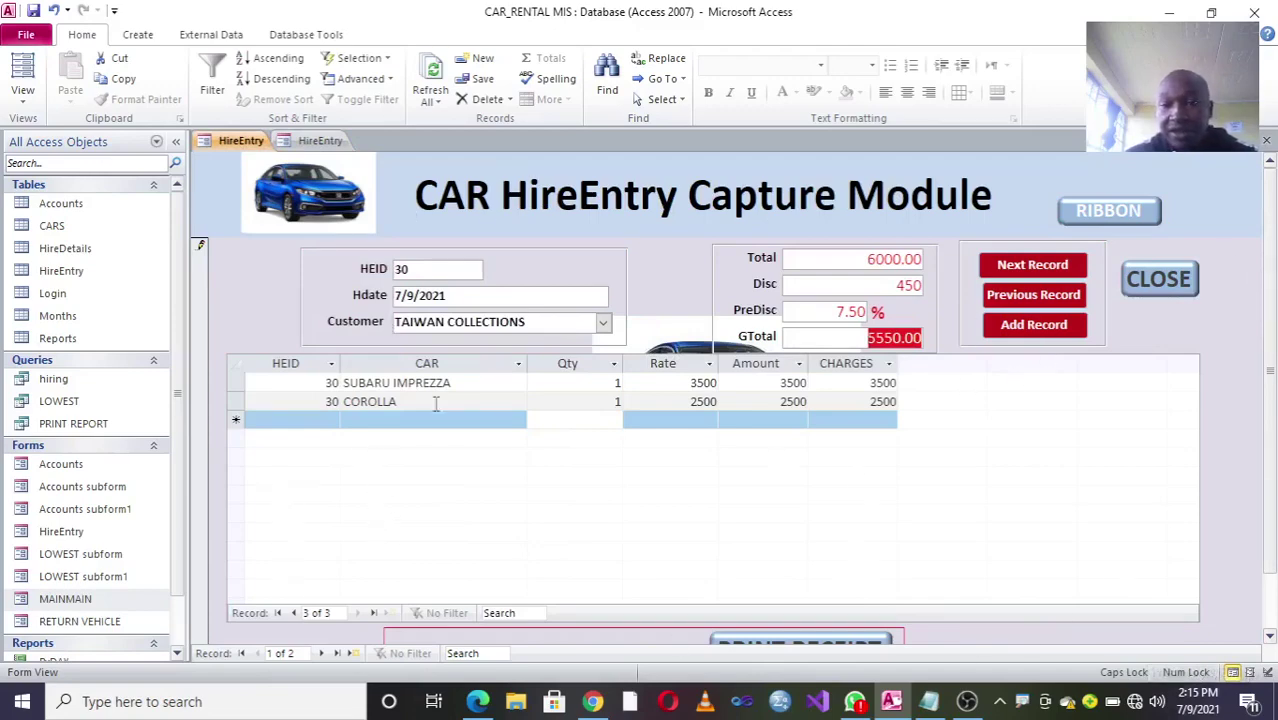
pyautogui.click(1029, 330)
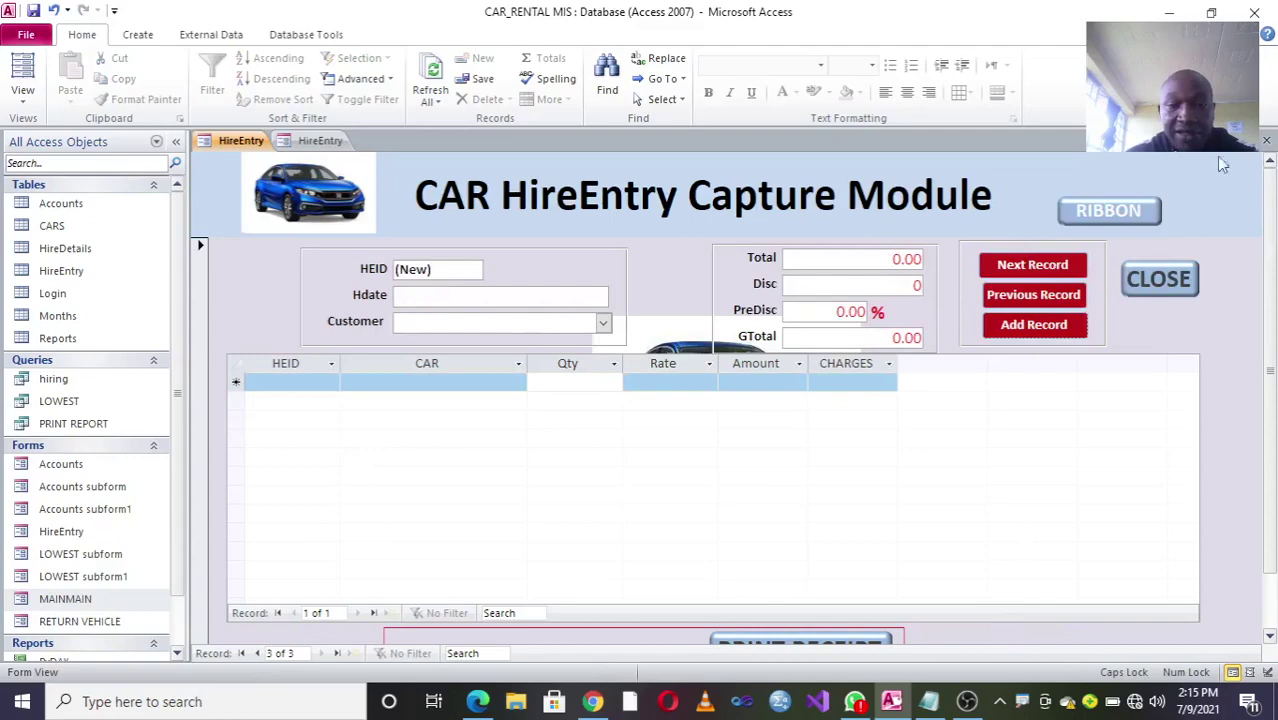
pyautogui.click(1108, 211)
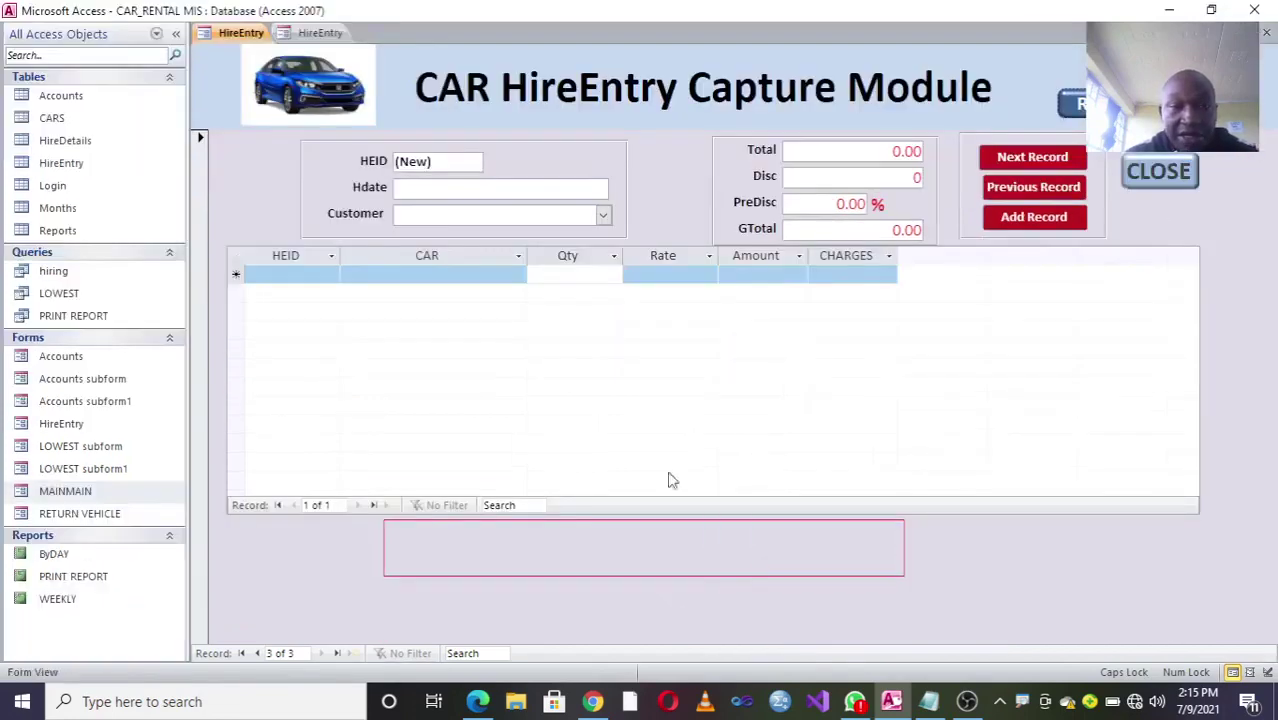
# Step: Set the hire date to 9 July 2021 and choose the newly registered customer
pyautogui.click(468, 186)
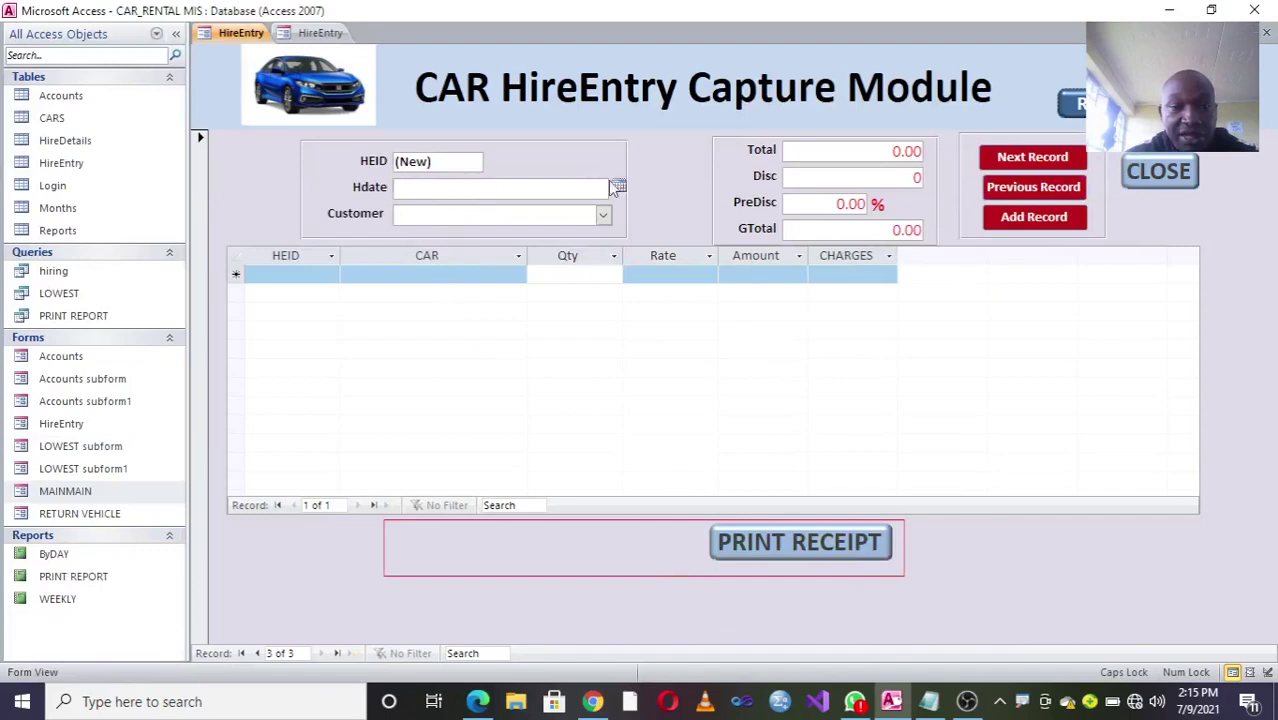
pyautogui.click(619, 187)
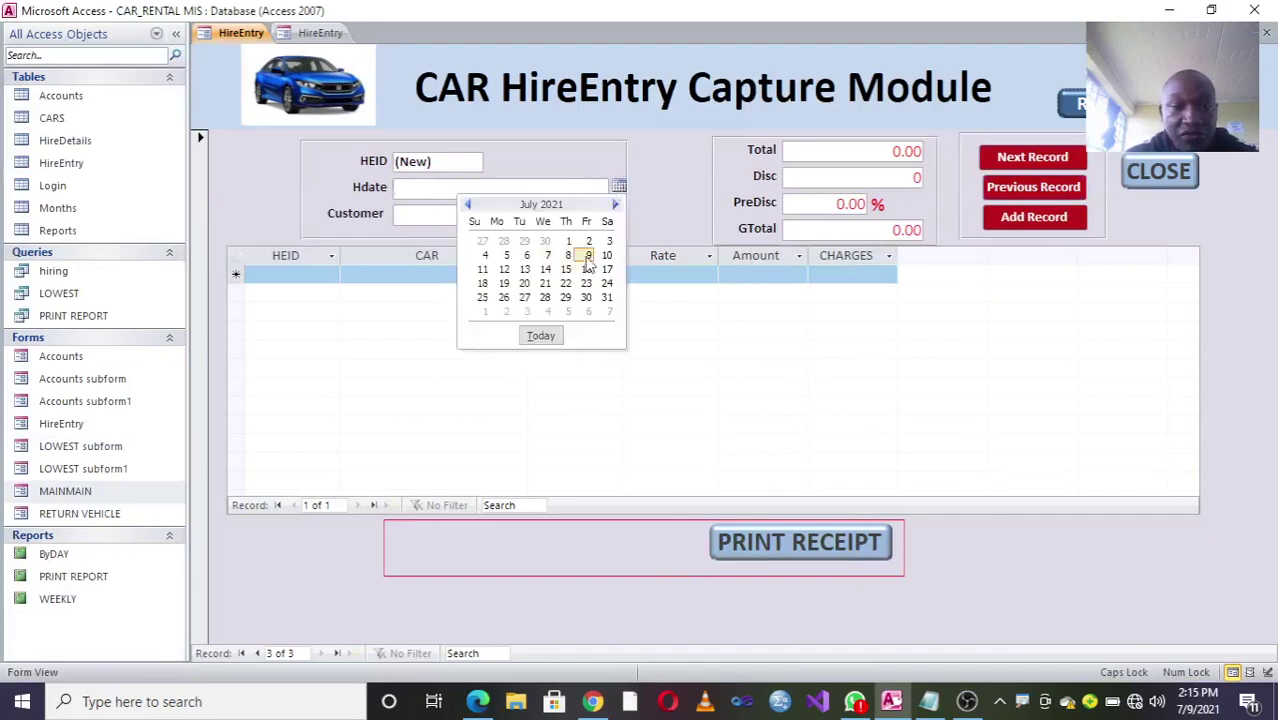
pyautogui.click(588, 257)
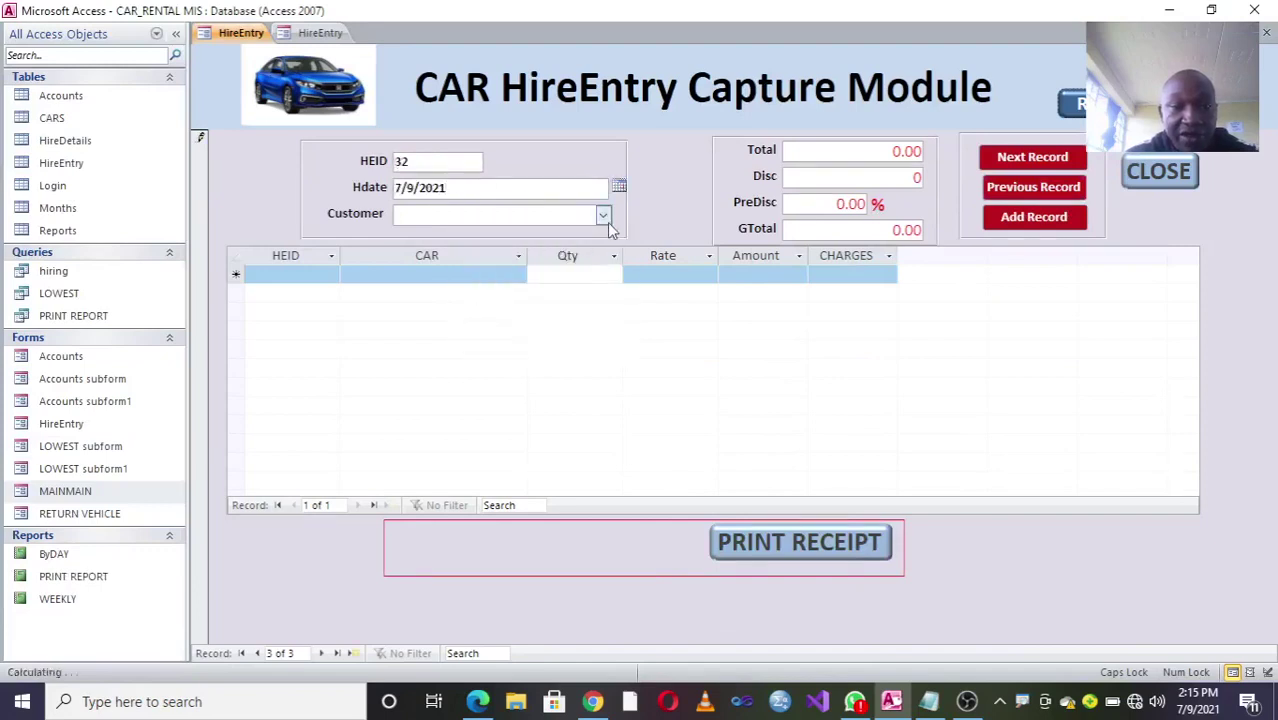
pyautogui.click(604, 216)
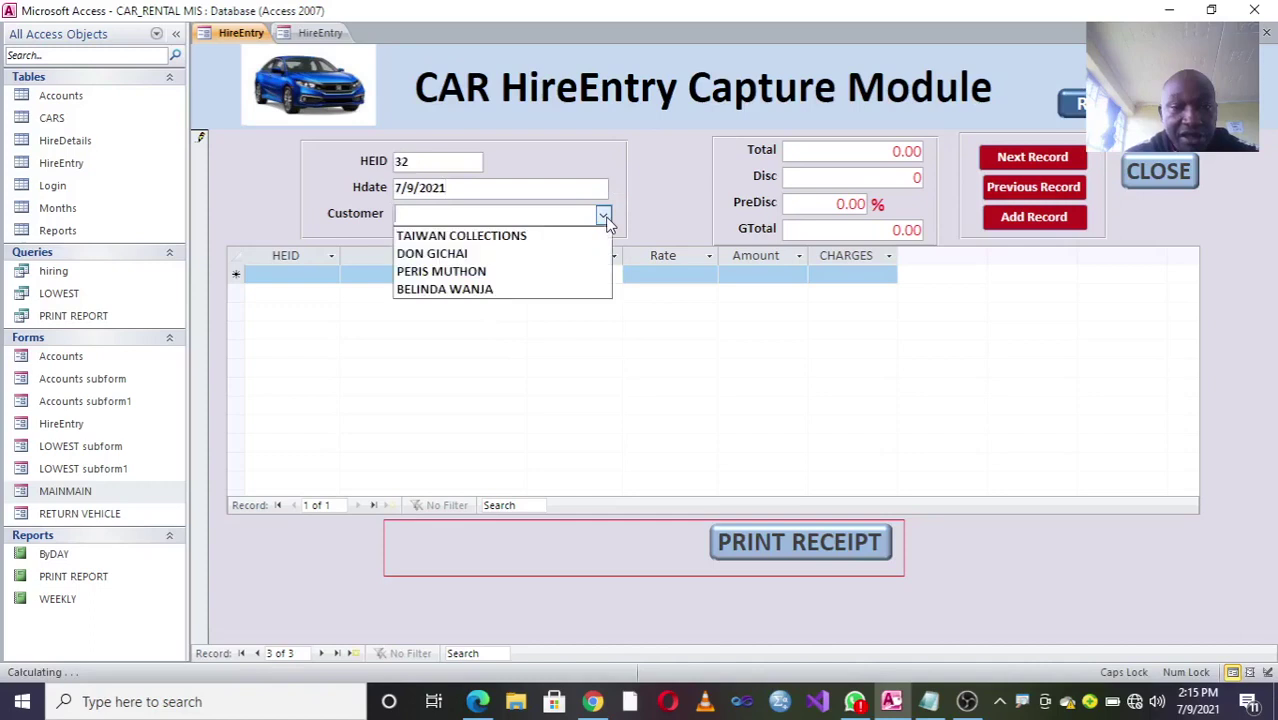
pyautogui.click(574, 289)
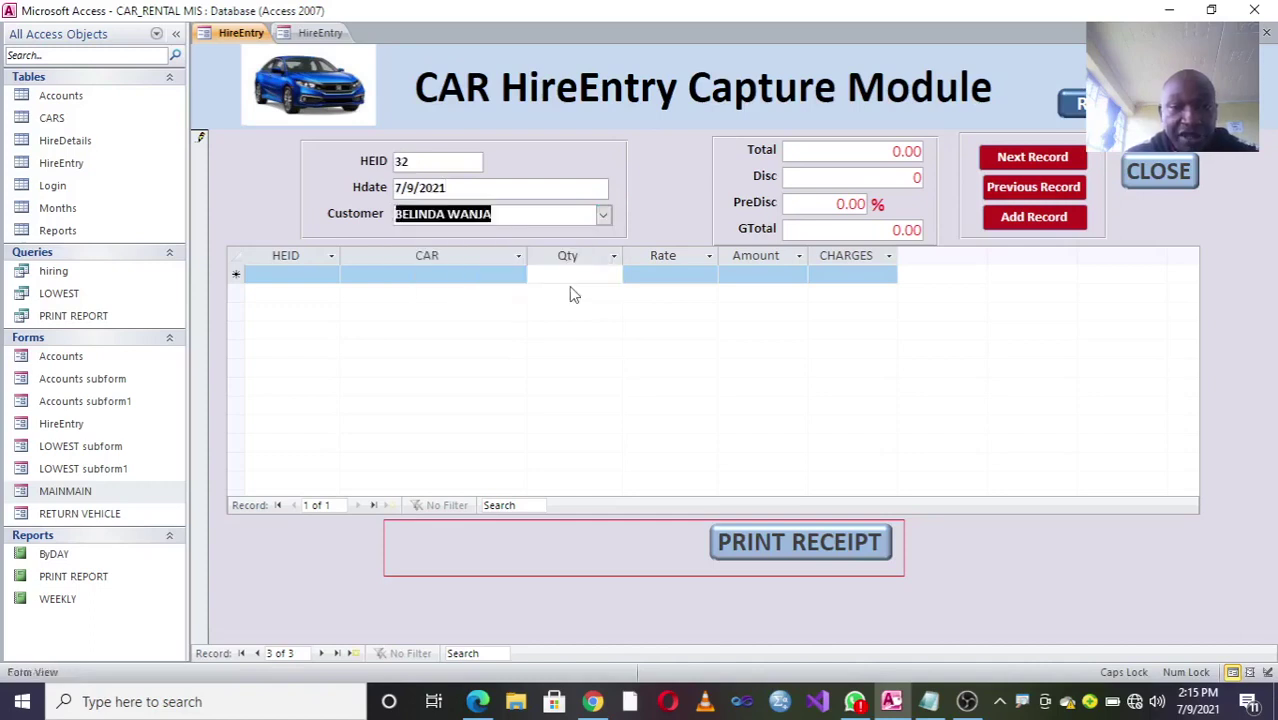
# Step: Add a SUBARU IMPREZZA hire line with quantity 1 at rate 3500
pyautogui.click(518, 275)
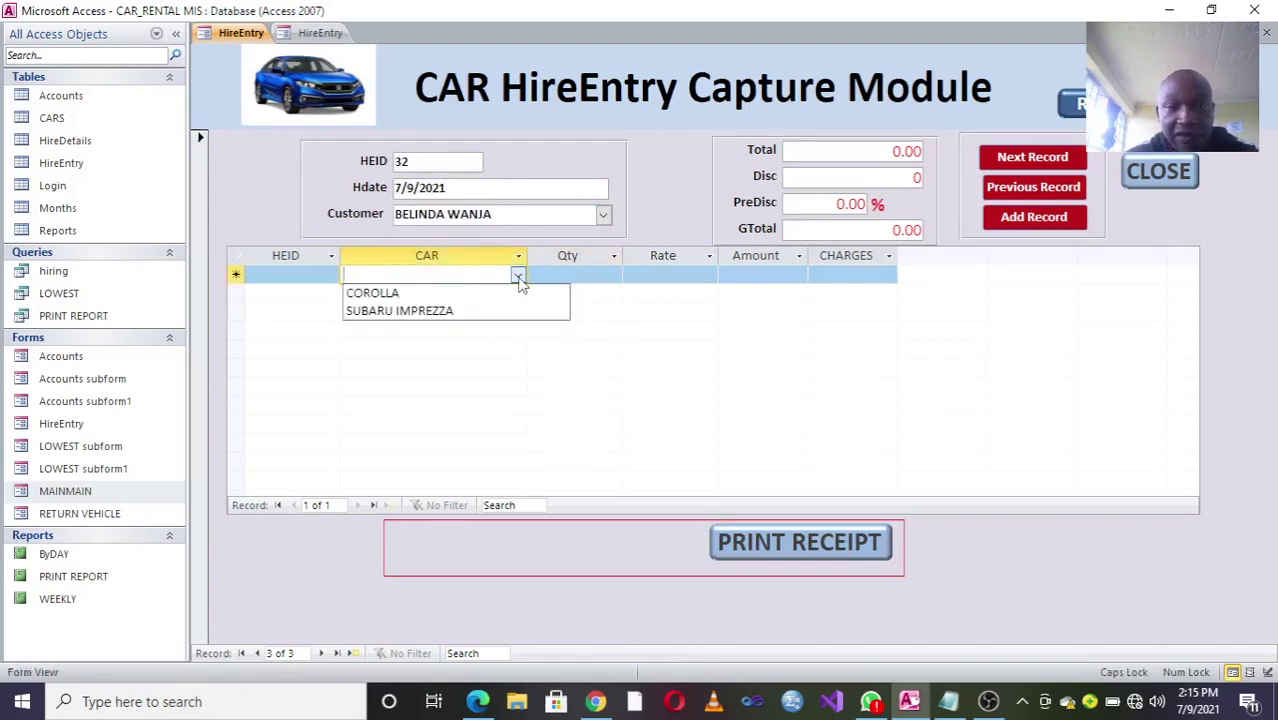
pyautogui.click(442, 311)
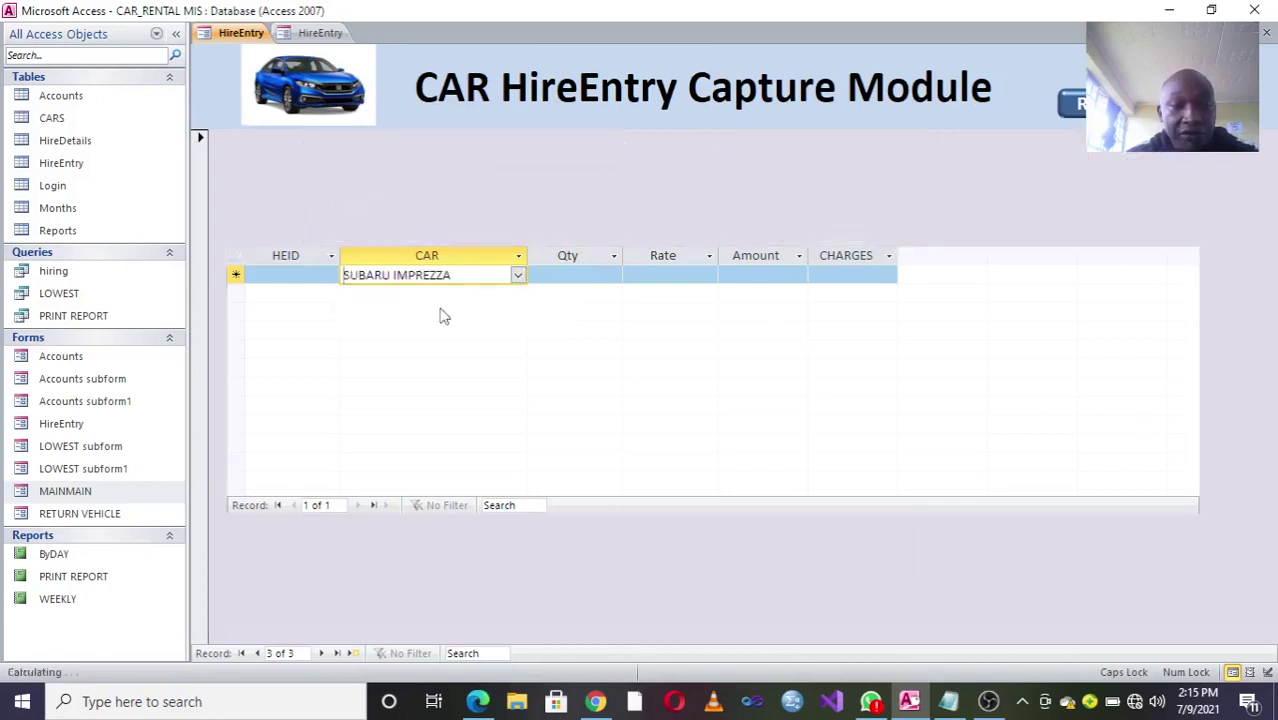
pyautogui.click(548, 275)
pyautogui.write('1')
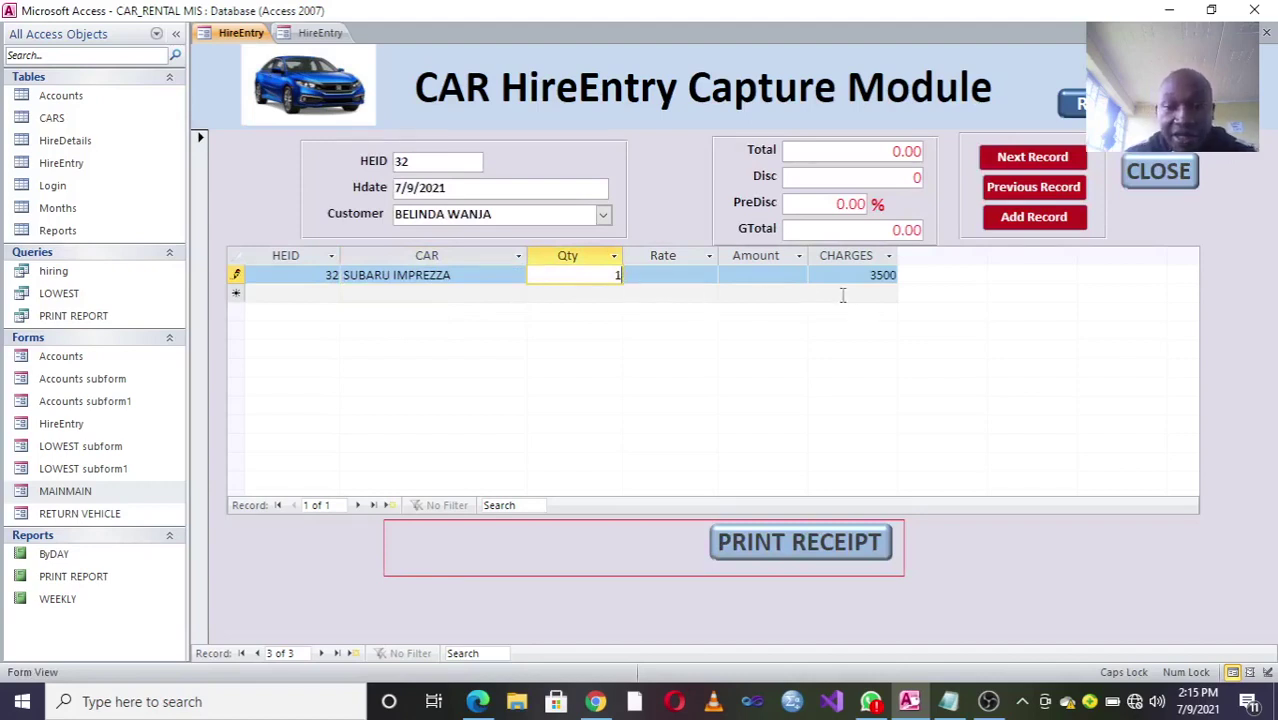
pyautogui.click(648, 276)
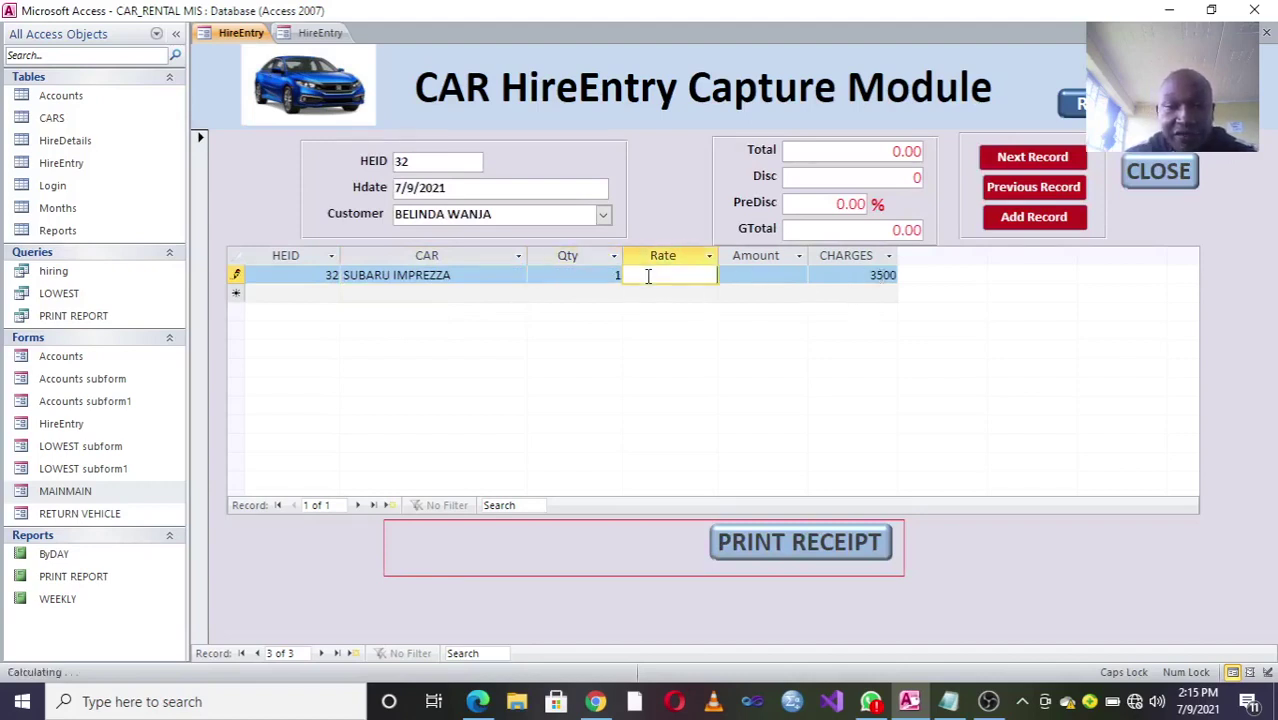
pyautogui.write('3500')
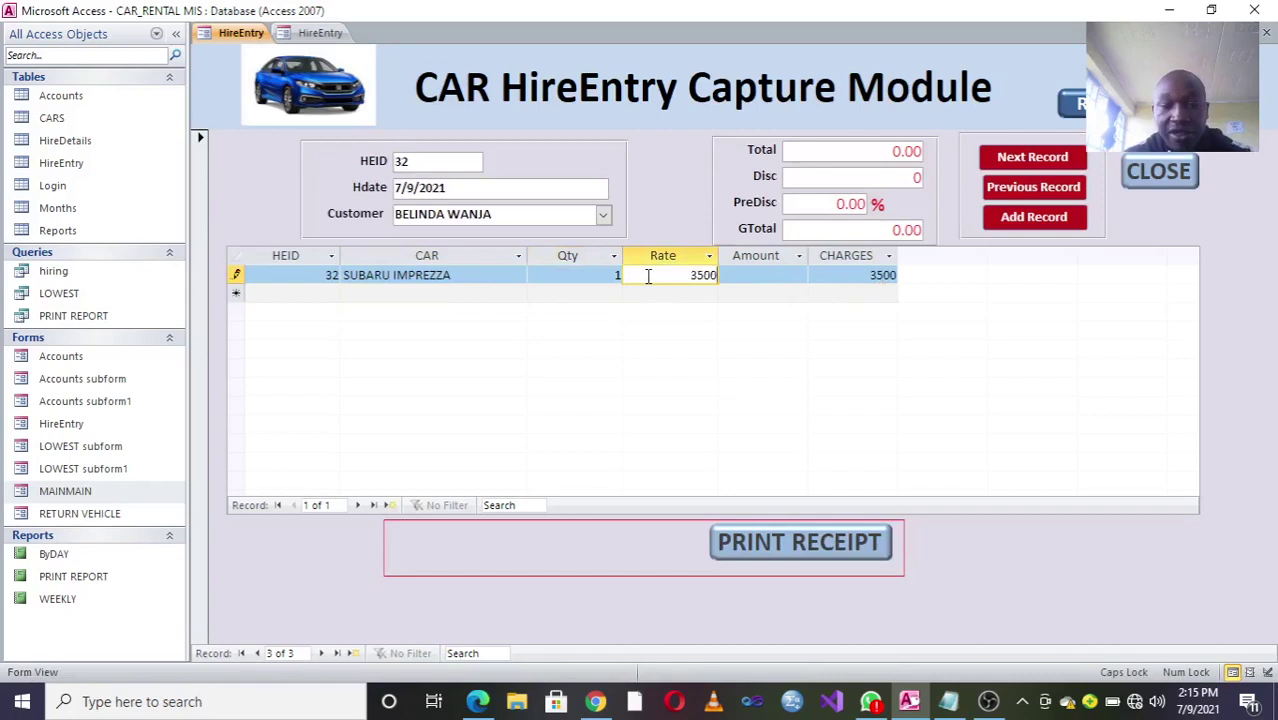
pyautogui.click(482, 297)
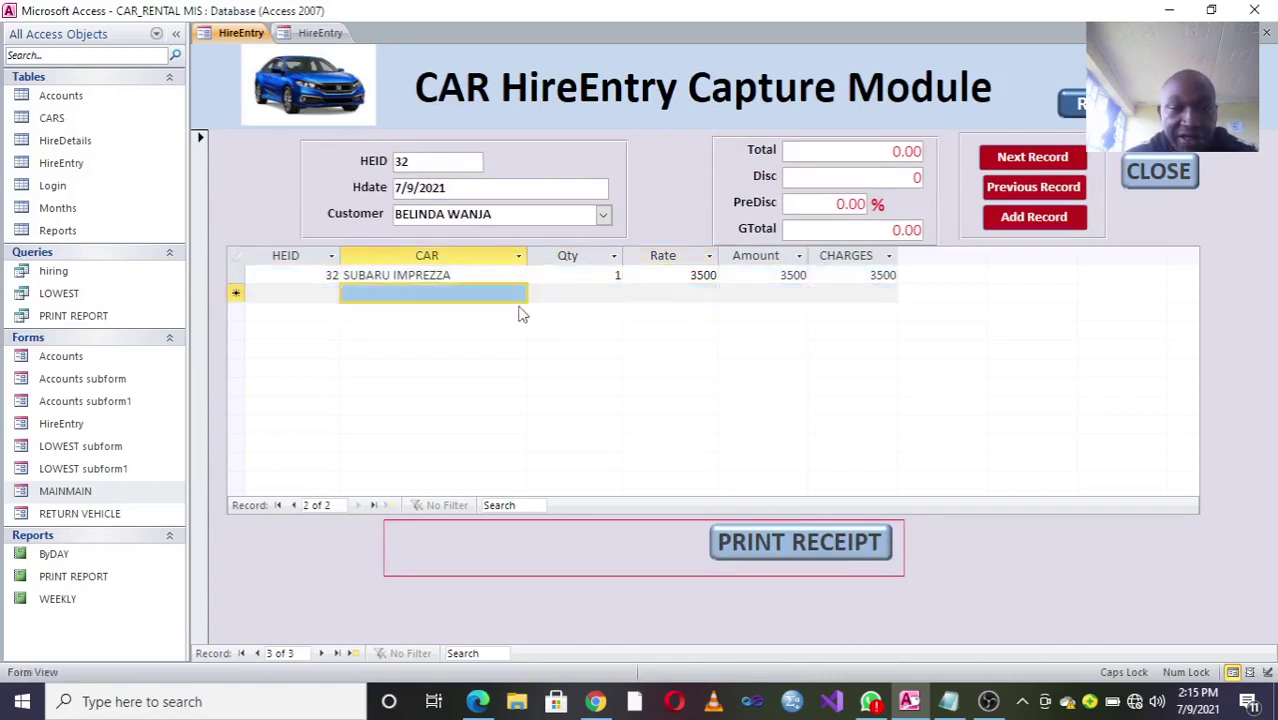
# Step: Add a COROLLA line with quantity 1 at rate 2500 and refresh the Total to 6000.00
pyautogui.click(456, 296)
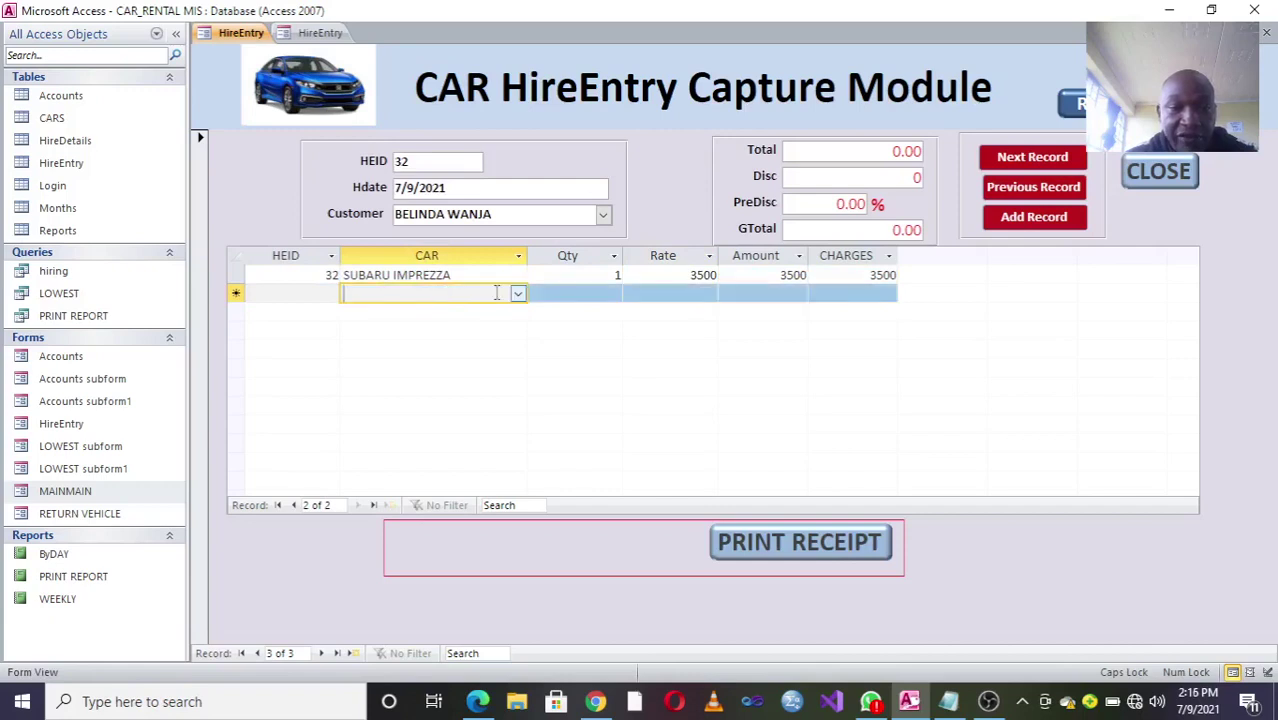
pyautogui.click(517, 293)
pyautogui.click(460, 309)
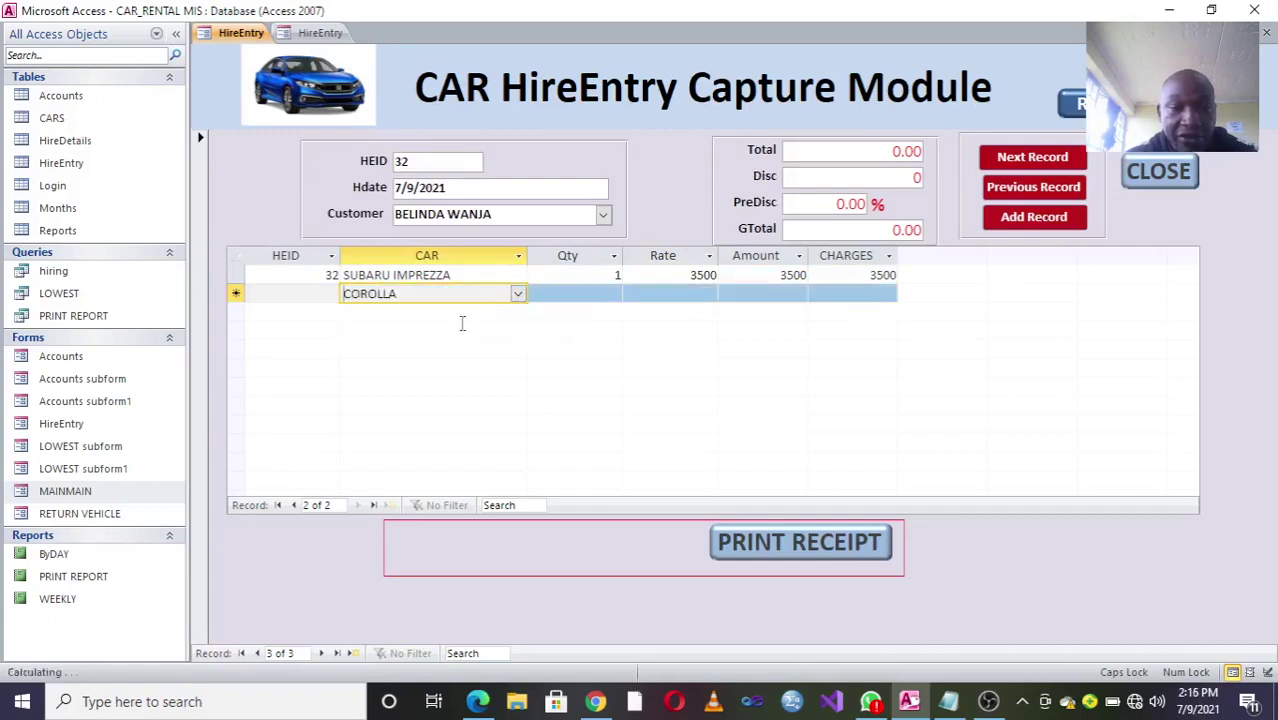
pyautogui.click(543, 296)
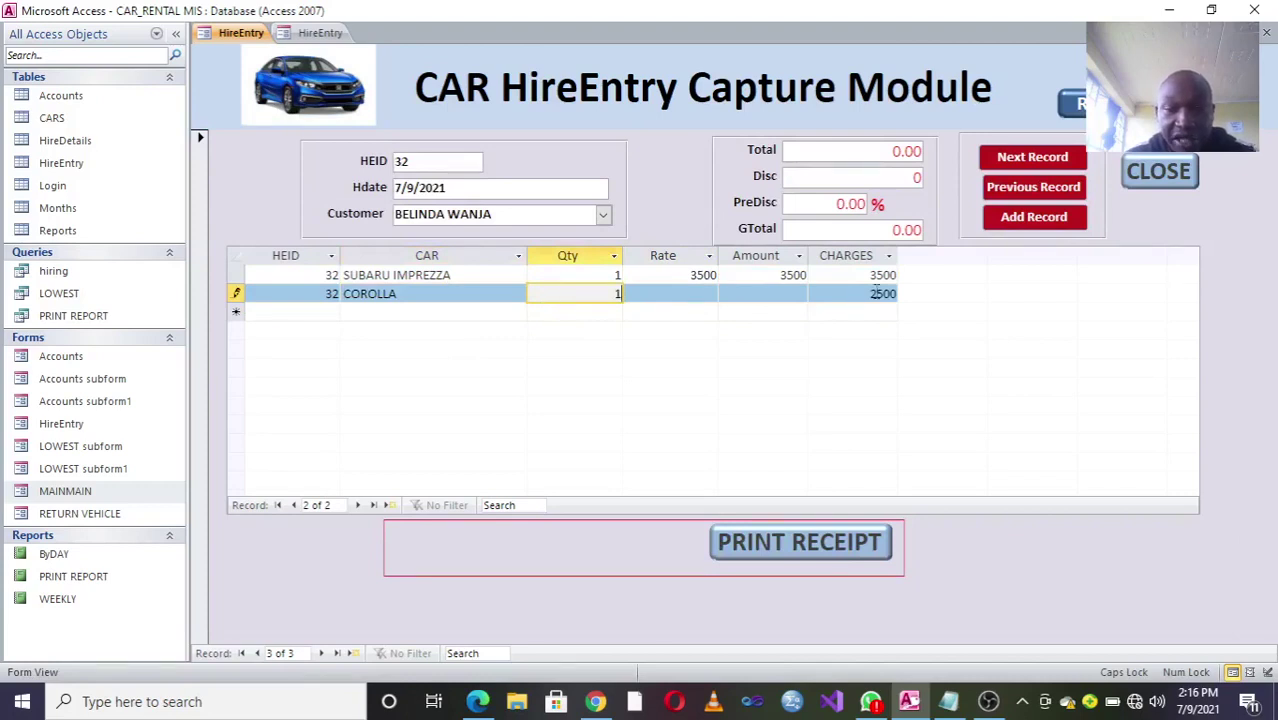
pyautogui.click(686, 298)
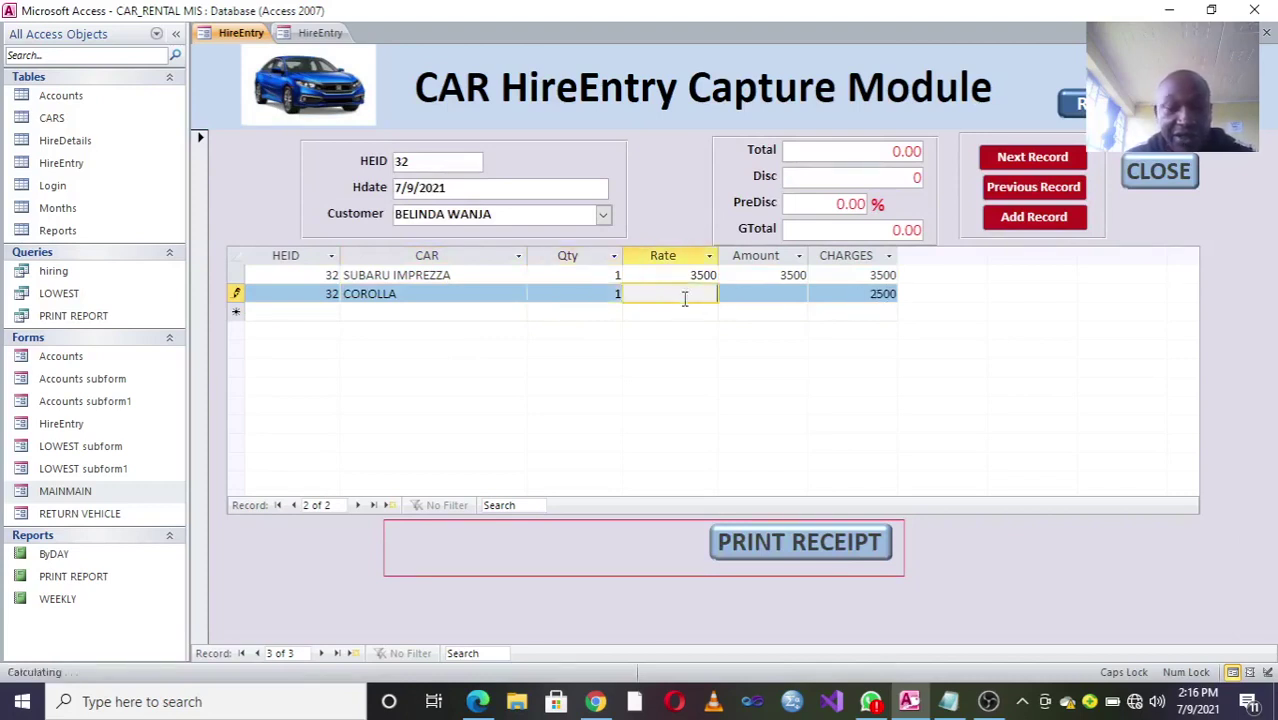
pyautogui.write('2500')
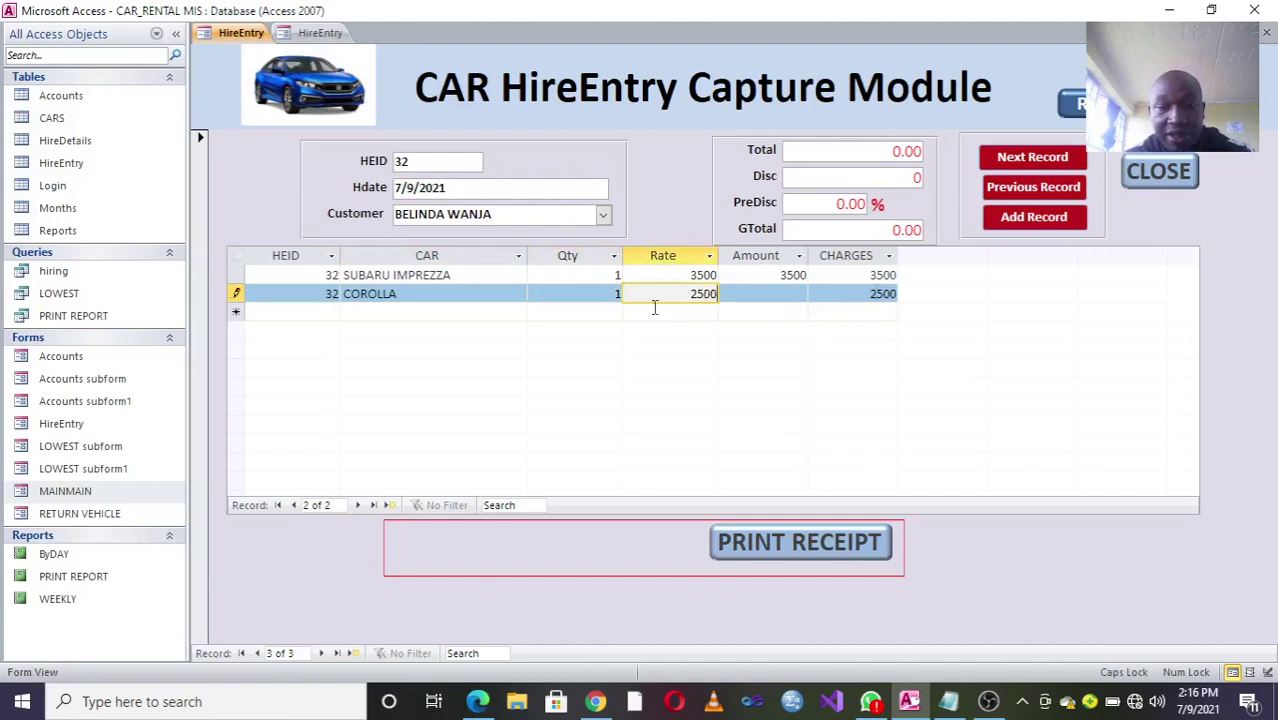
pyautogui.click(583, 311)
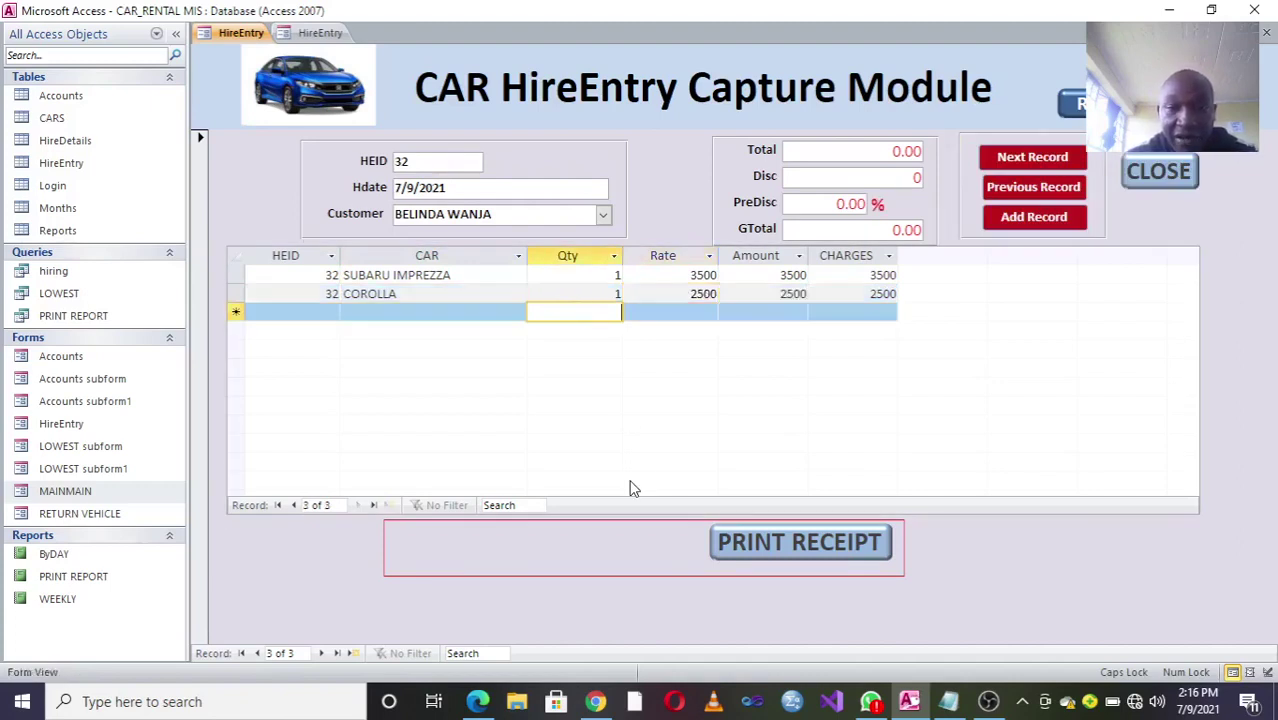
pyautogui.click(860, 157)
pyautogui.press('Tab')
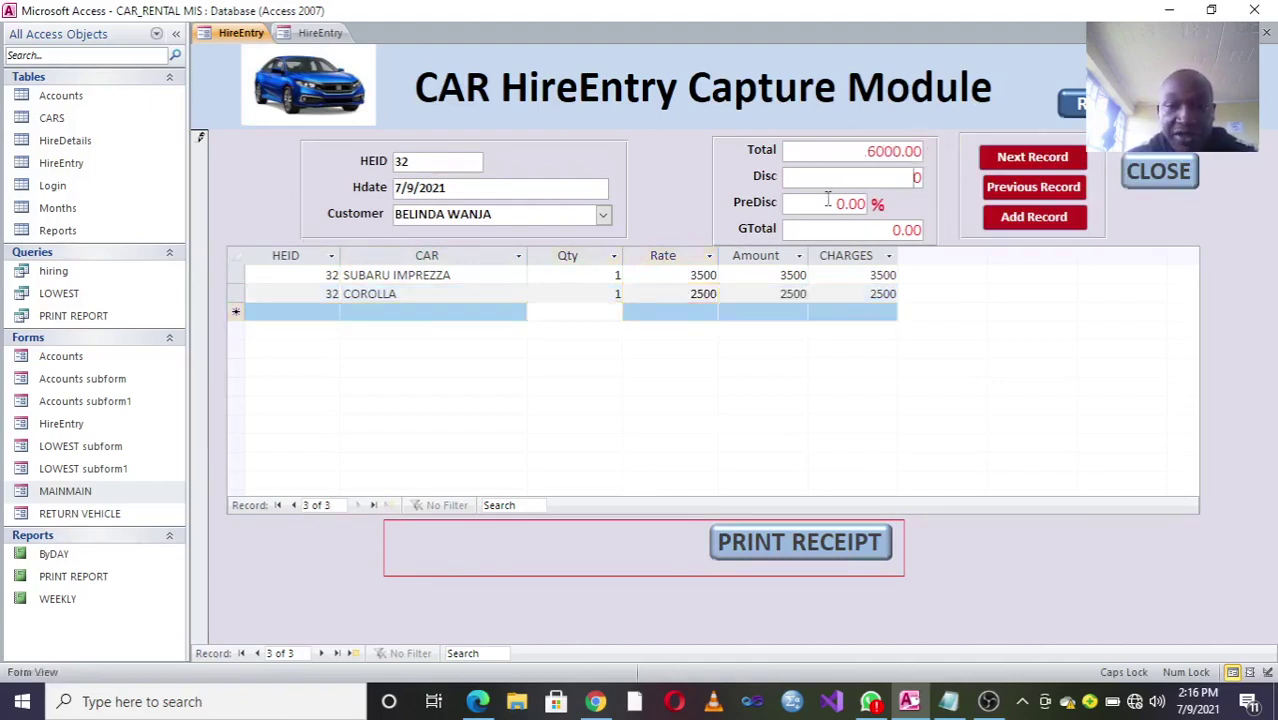
# Step: Enter a 500 discount so GTotal recalculates to 5500.00 and PreDisc to 8.33%
pyautogui.press('Tab')
pyautogui.press('Tab')
pyautogui.click(819, 204)
pyautogui.doubleClick(819, 204)
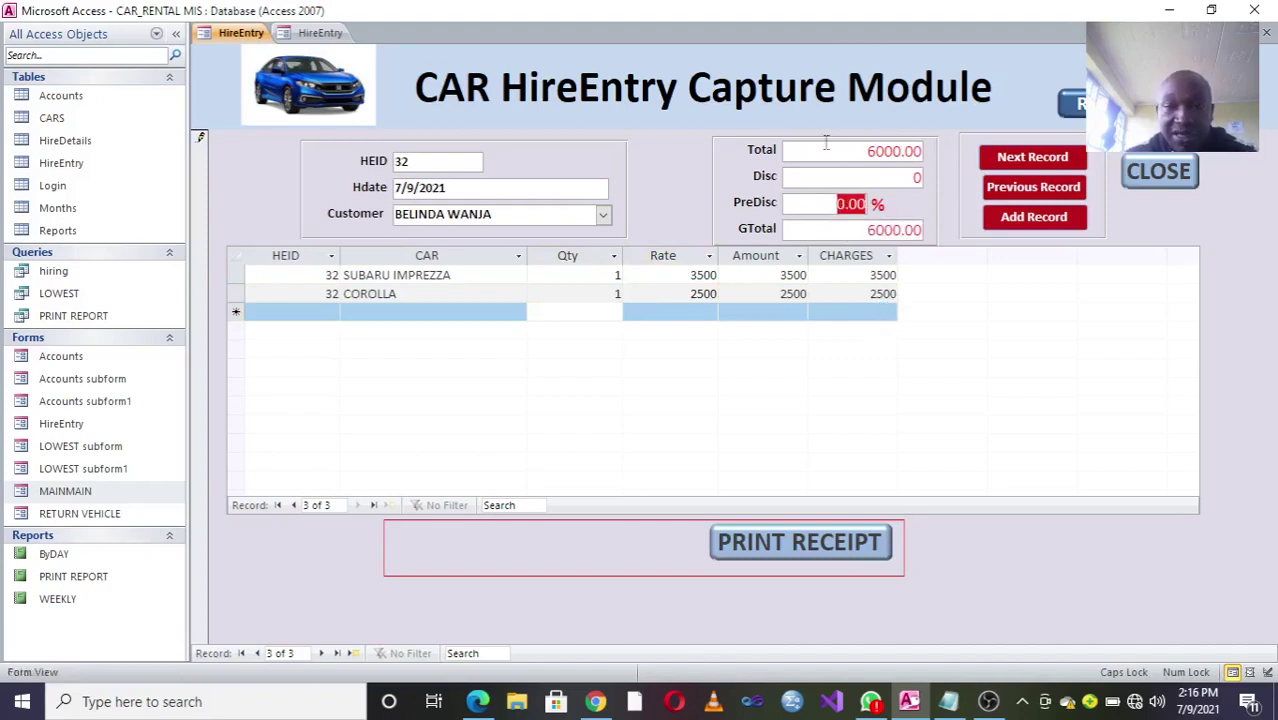
pyautogui.click(833, 176)
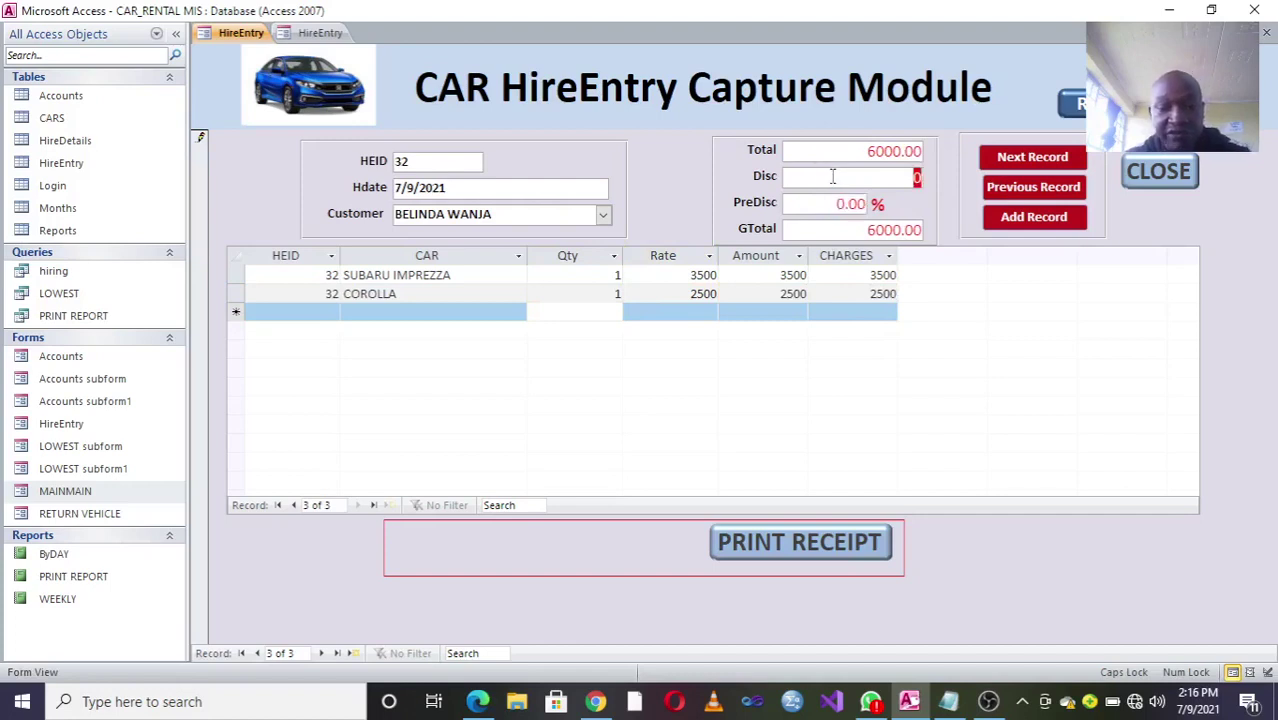
pyautogui.write('500')
pyautogui.press('Tab')
pyautogui.click(825, 209)
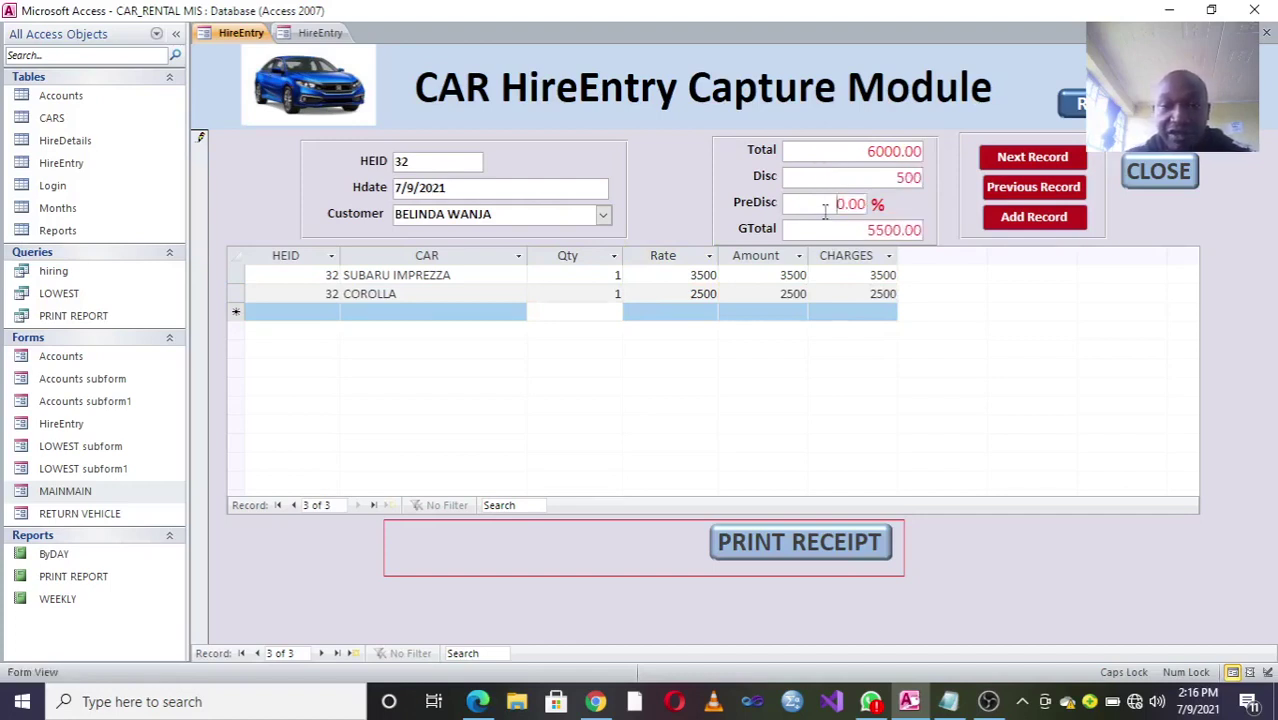
pyautogui.click(821, 177)
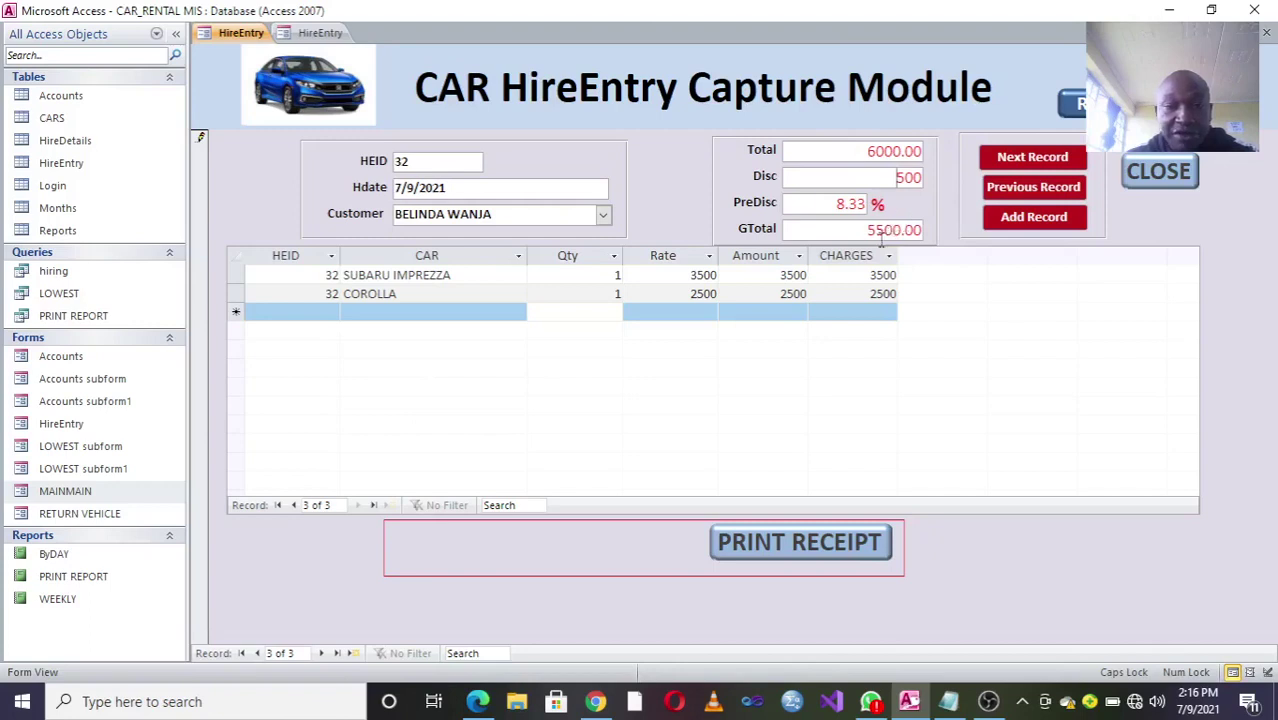
pyautogui.click(571, 294)
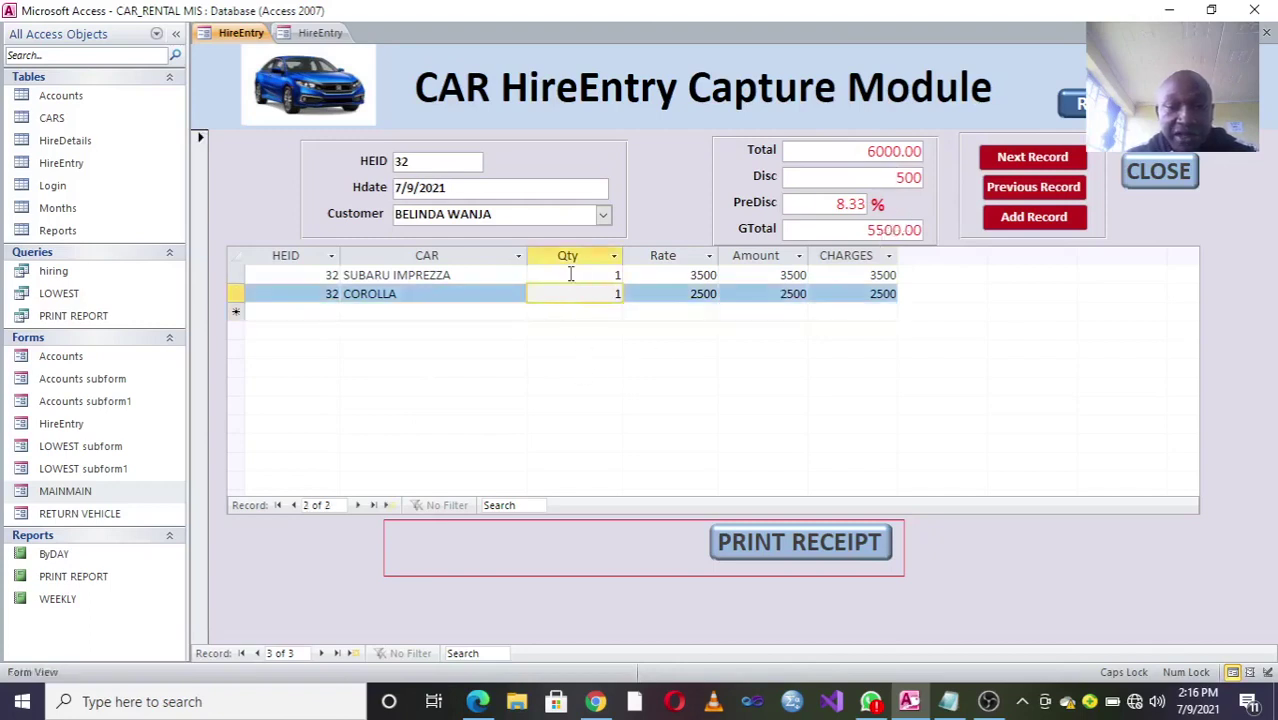
pyautogui.click(571, 275)
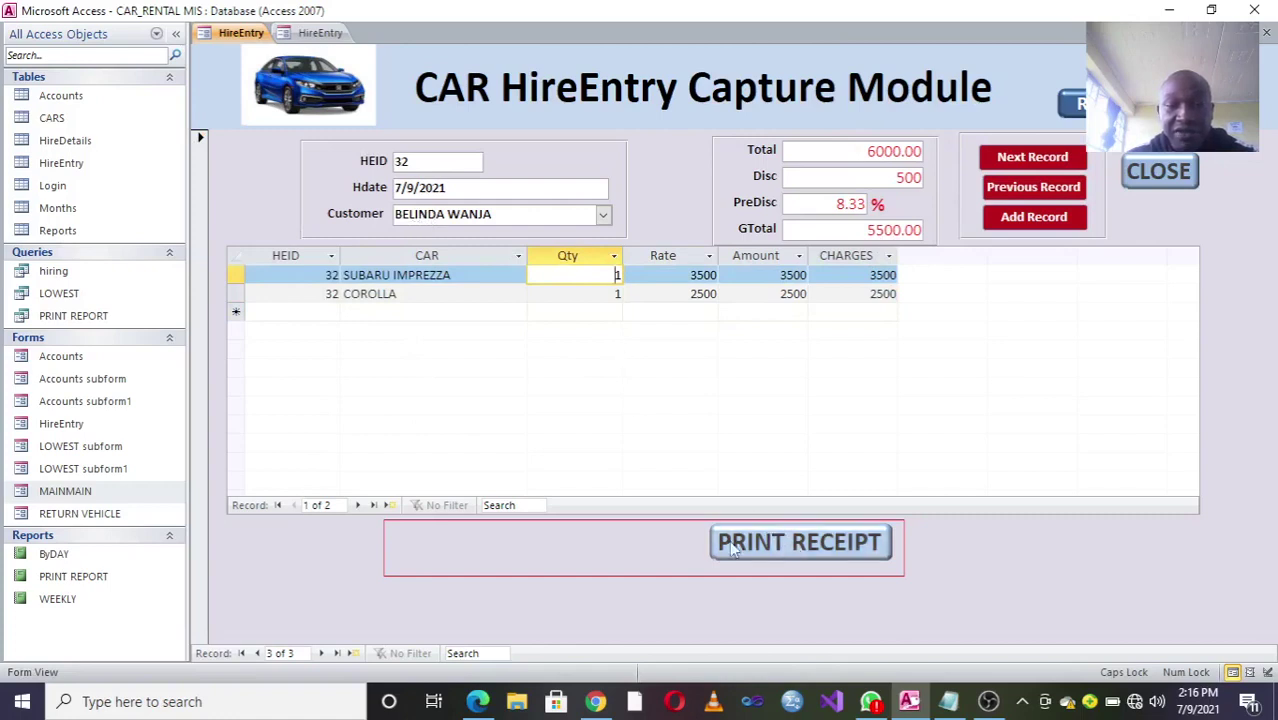
pyautogui.click(768, 544)
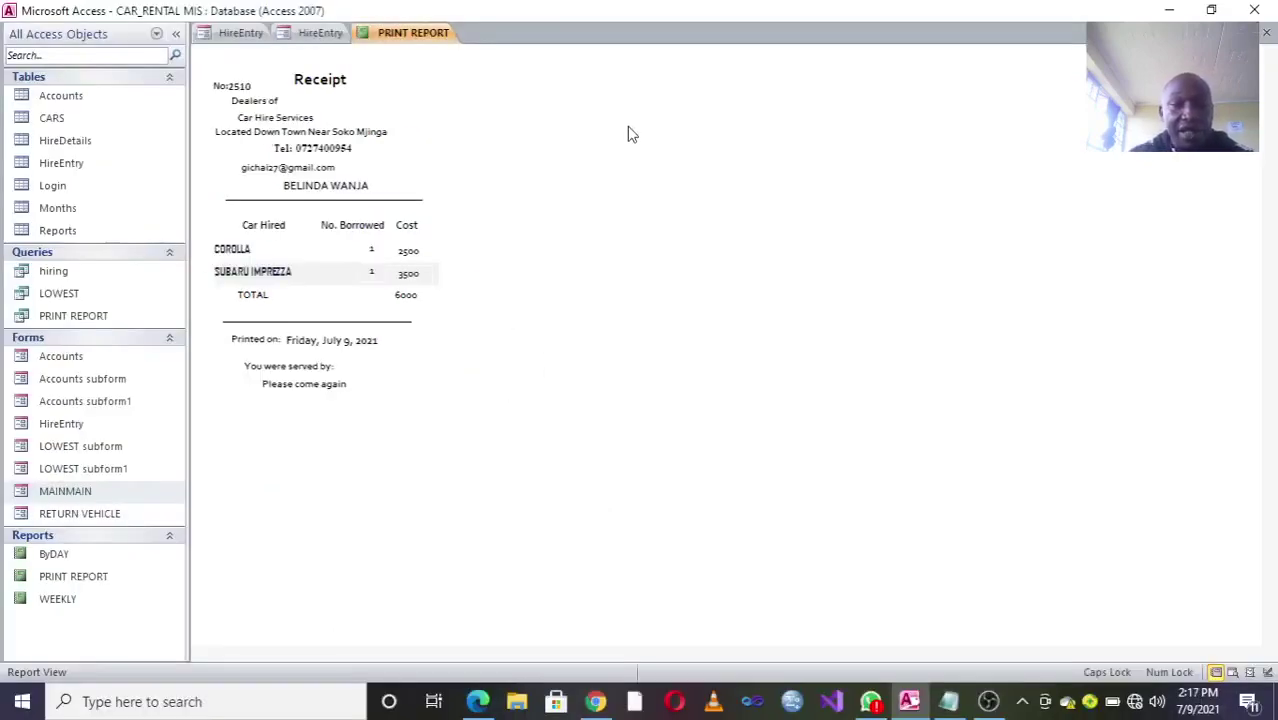
pyautogui.rightClick(416, 36)
pyautogui.click(456, 64)
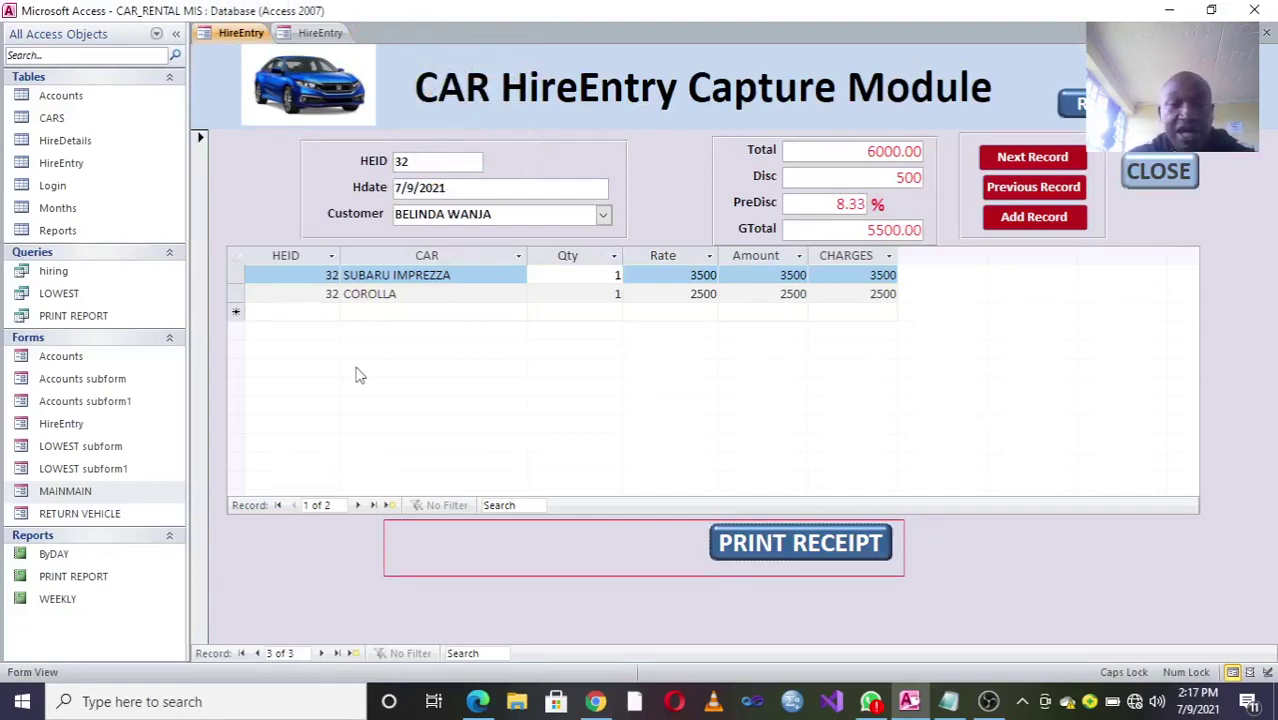
# Step: Restore the ribbon, open the Accounts table design read-only, then close all open objects
pyautogui.click(1072, 103)
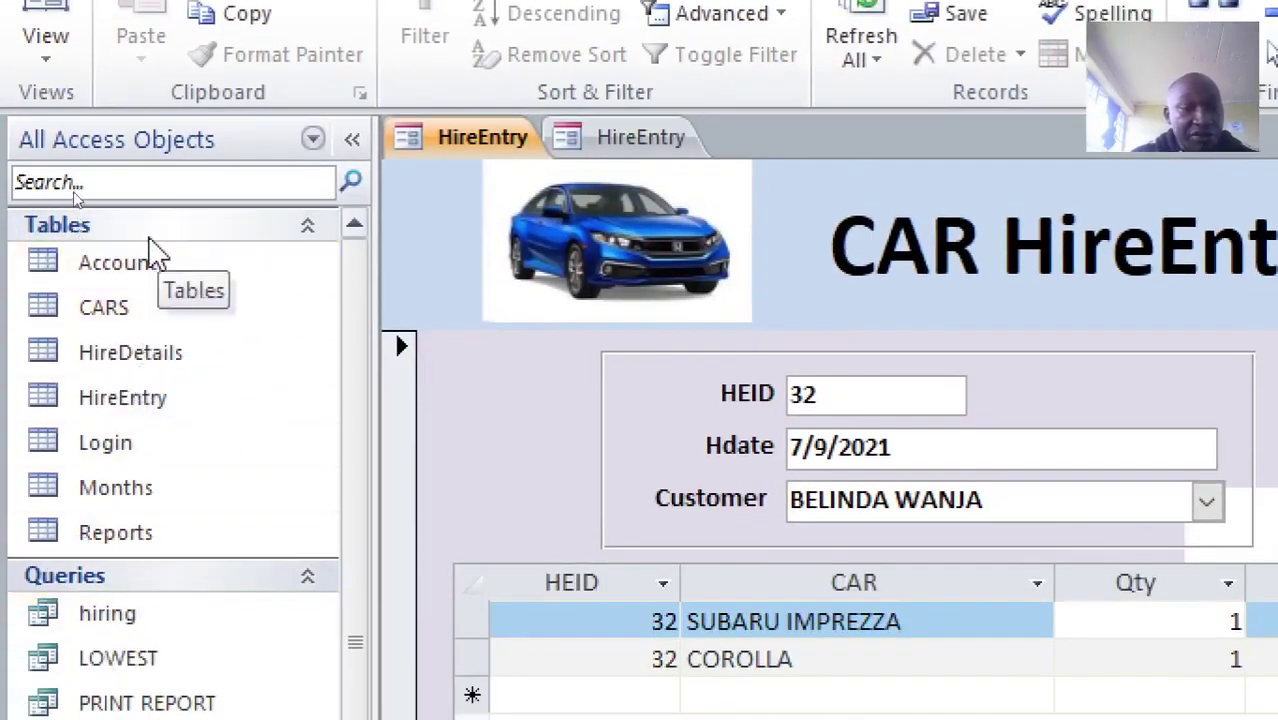
pyautogui.rightClick(156, 278)
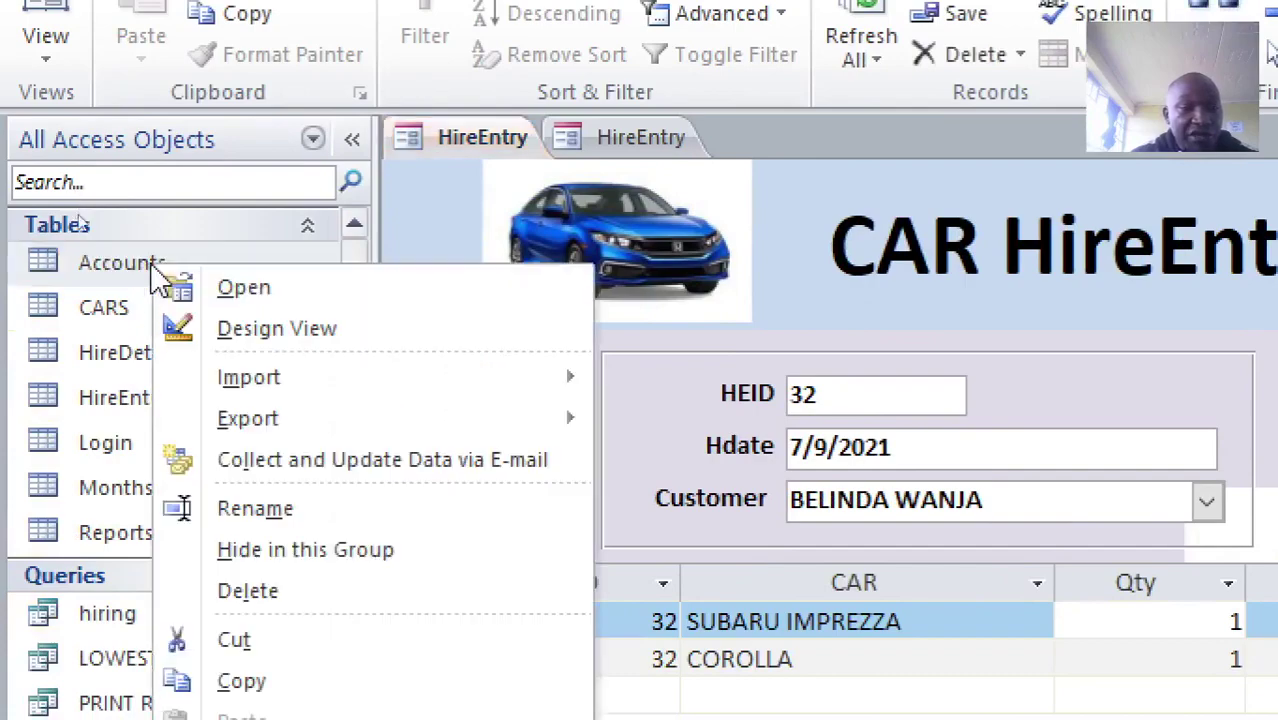
pyautogui.click(200, 335)
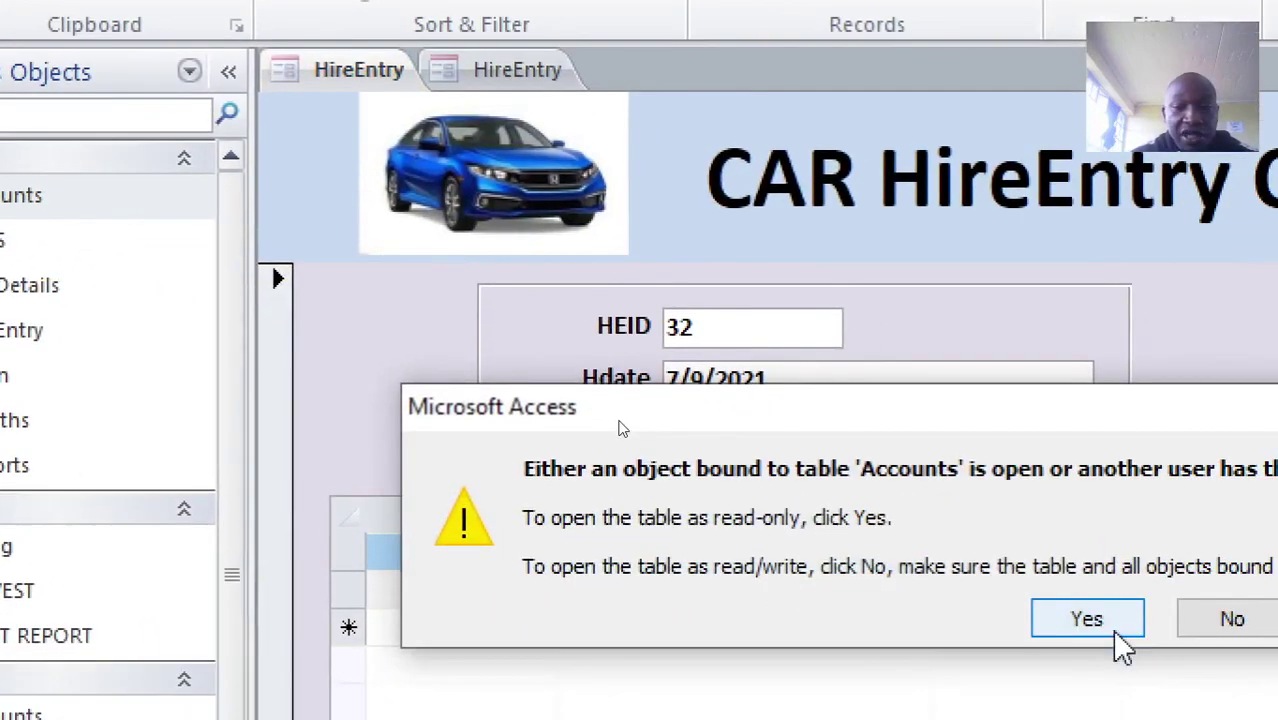
pyautogui.click(1087, 619)
pyautogui.rightClick(331, 66)
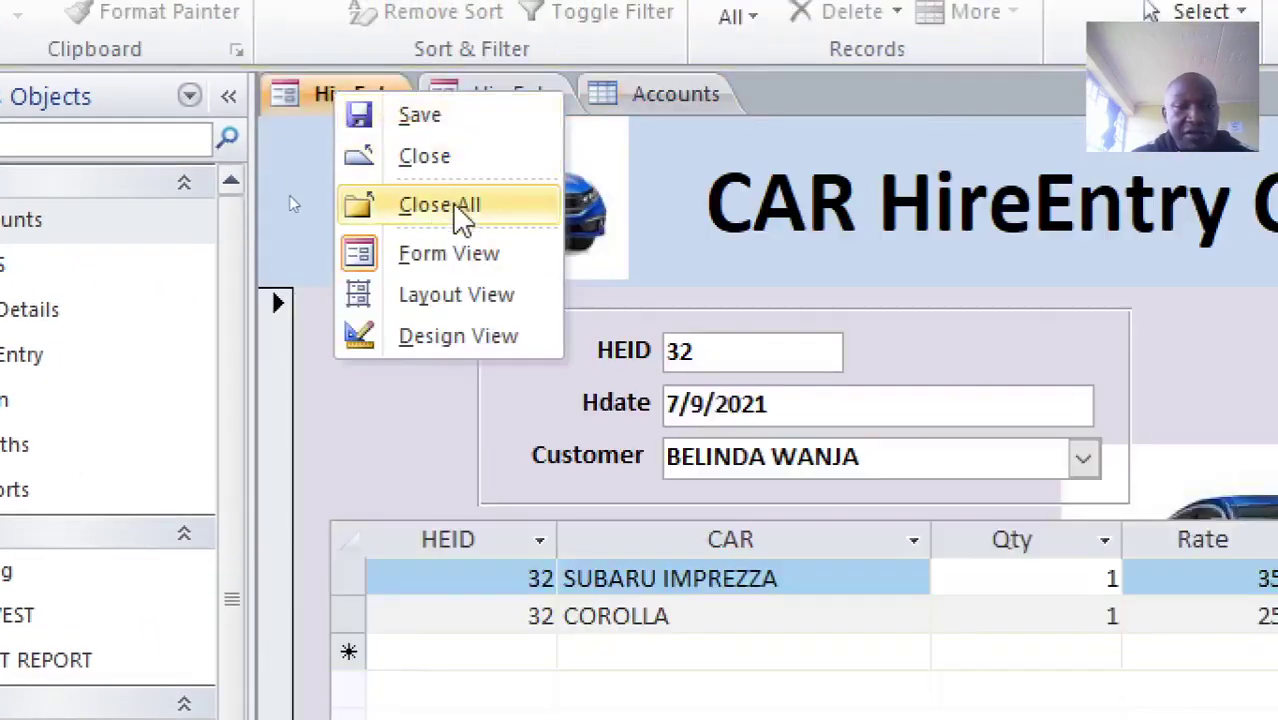
pyautogui.click(460, 215)
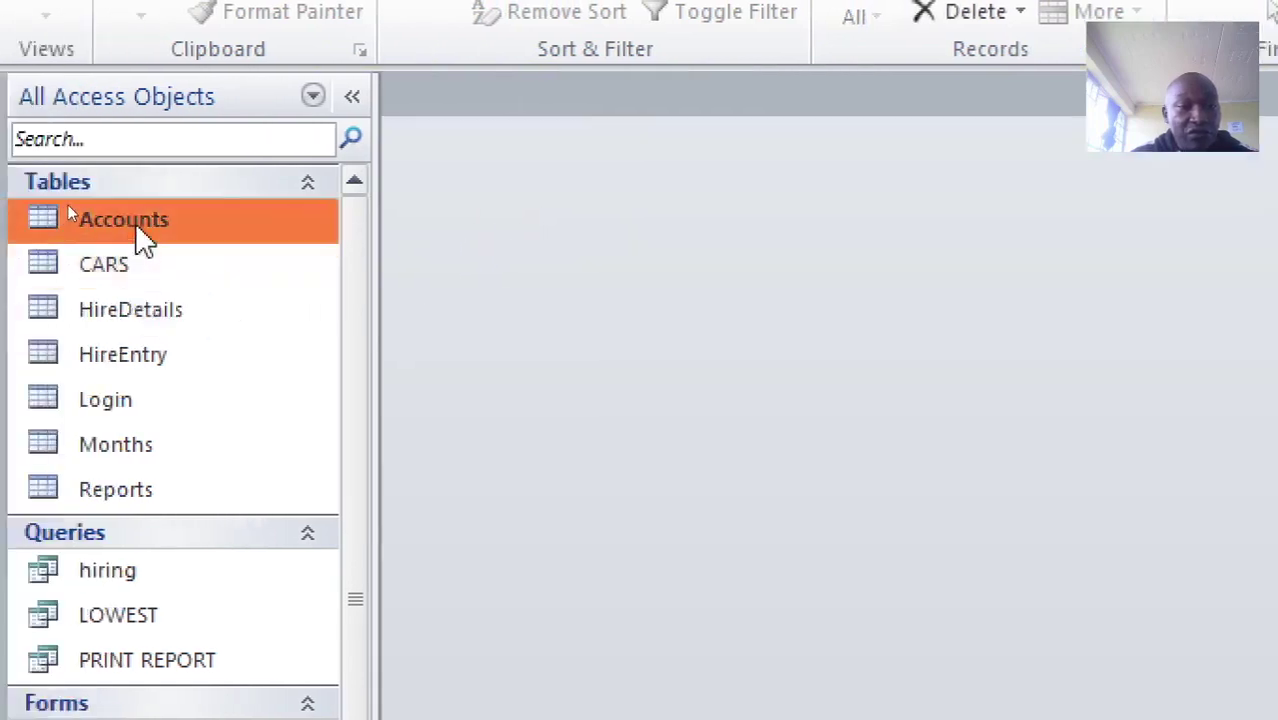
pyautogui.rightClick(135, 222)
pyautogui.click(220, 289)
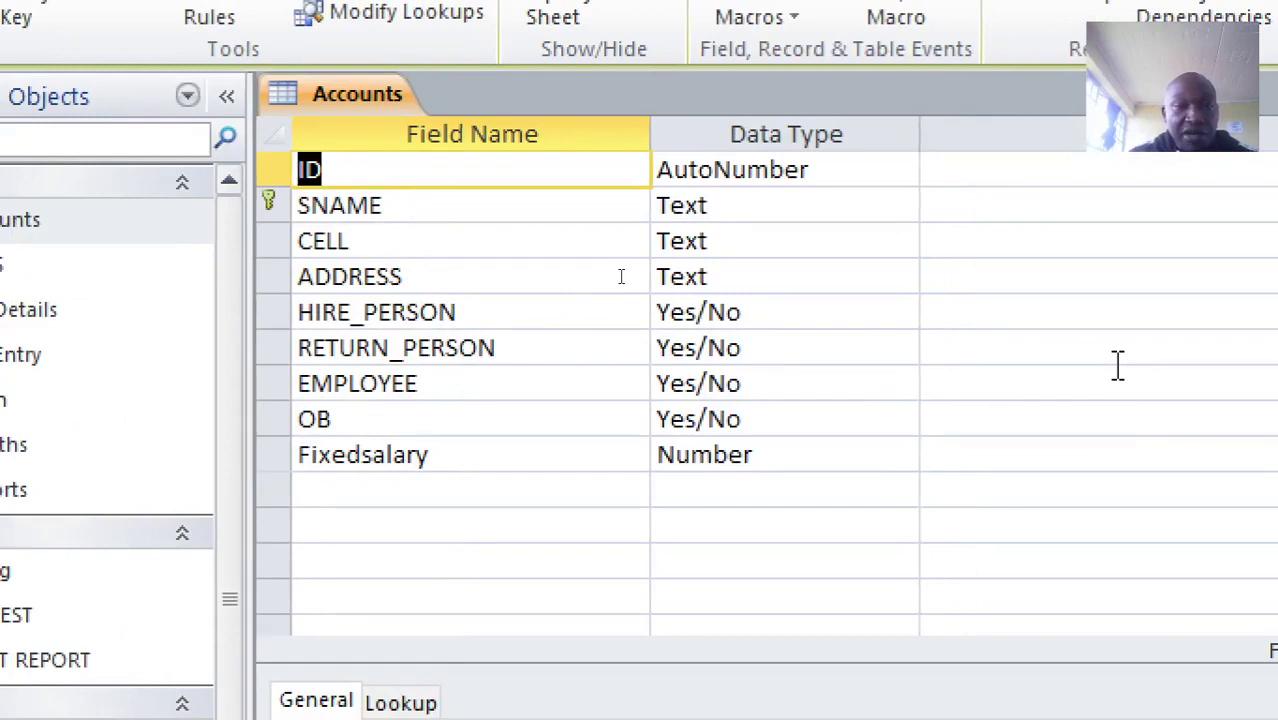
pyautogui.click(275, 205)
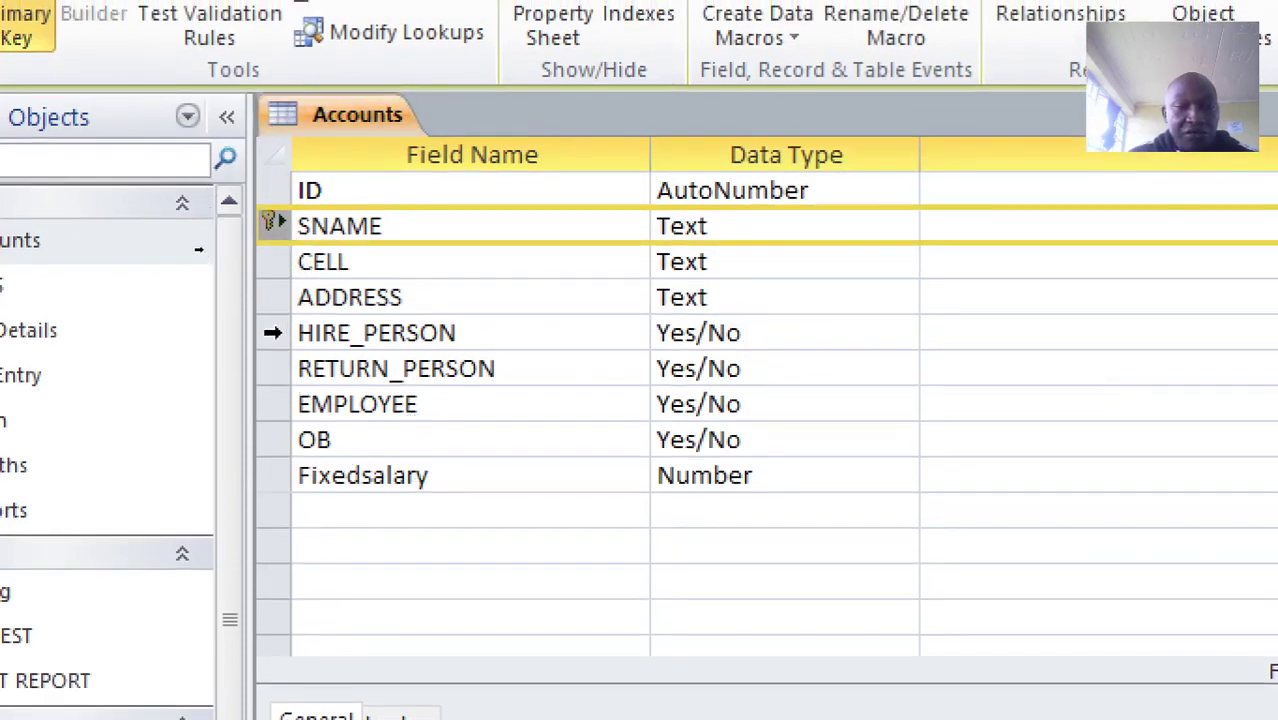
pyautogui.moveTo(273, 332); pyautogui.dragTo(272, 366)
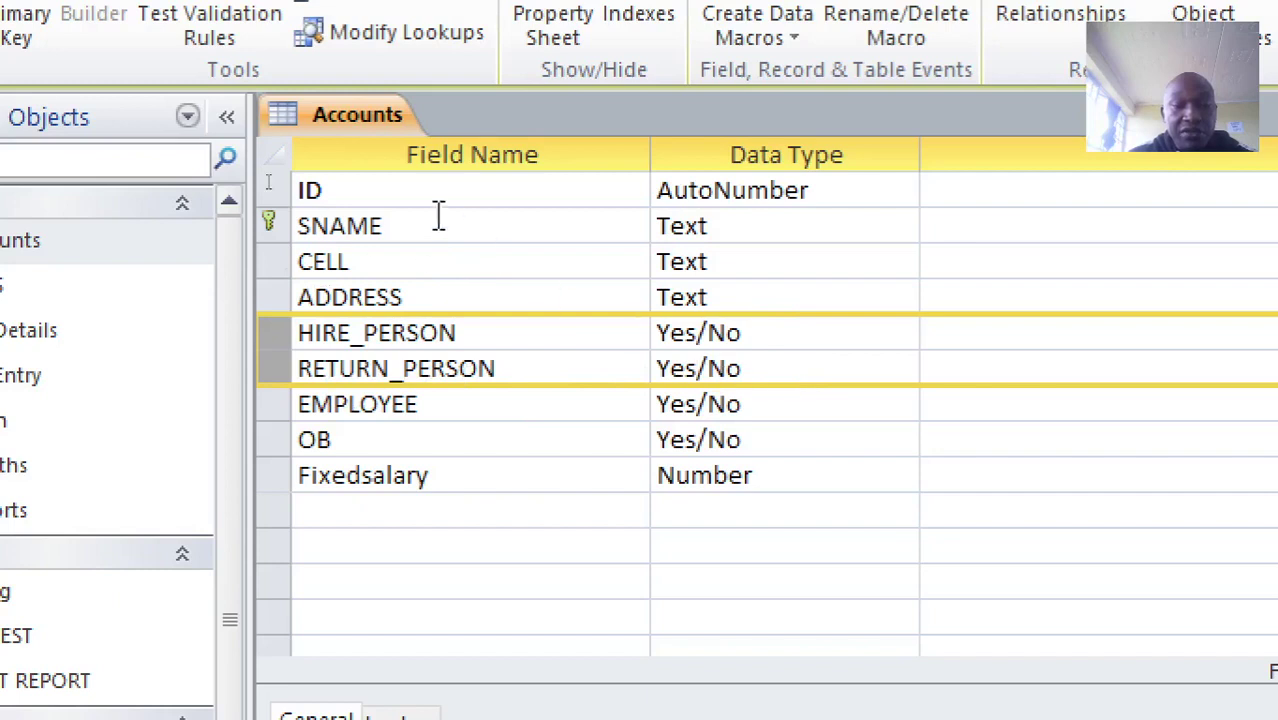
pyautogui.rightClick(353, 114)
pyautogui.click(430, 180)
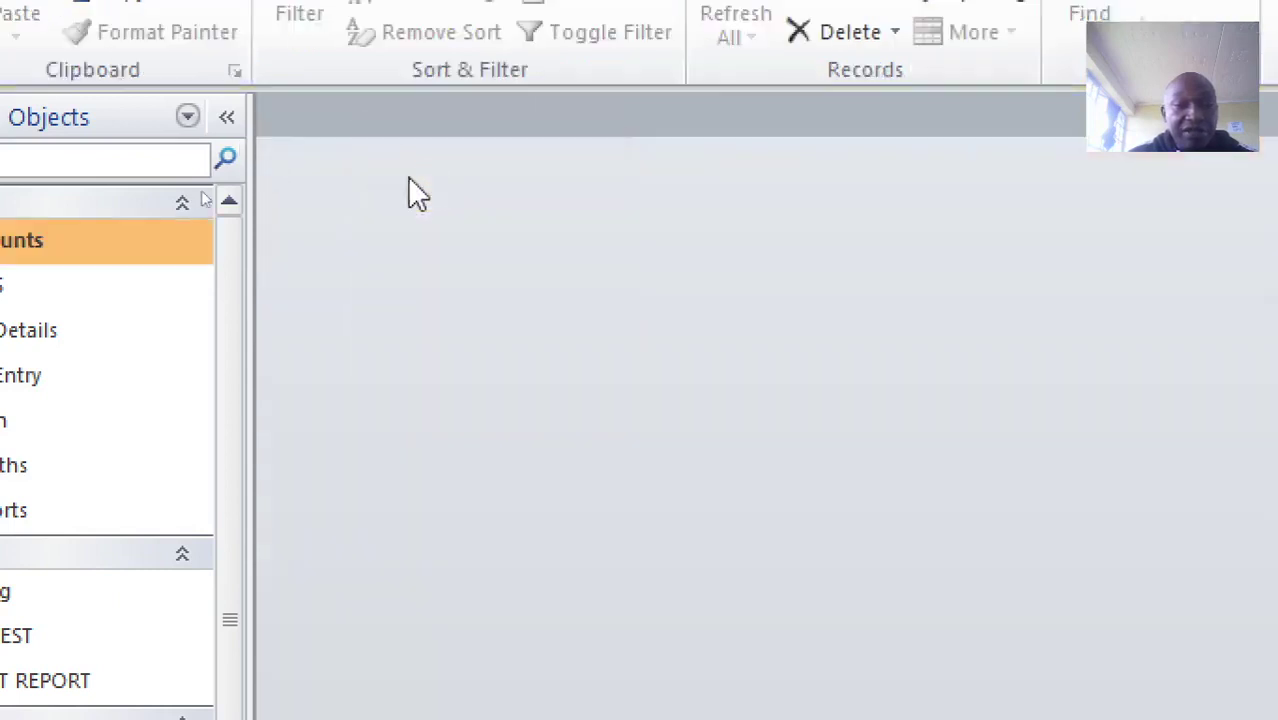
pyautogui.click(90, 290)
pyautogui.rightClick(86, 282)
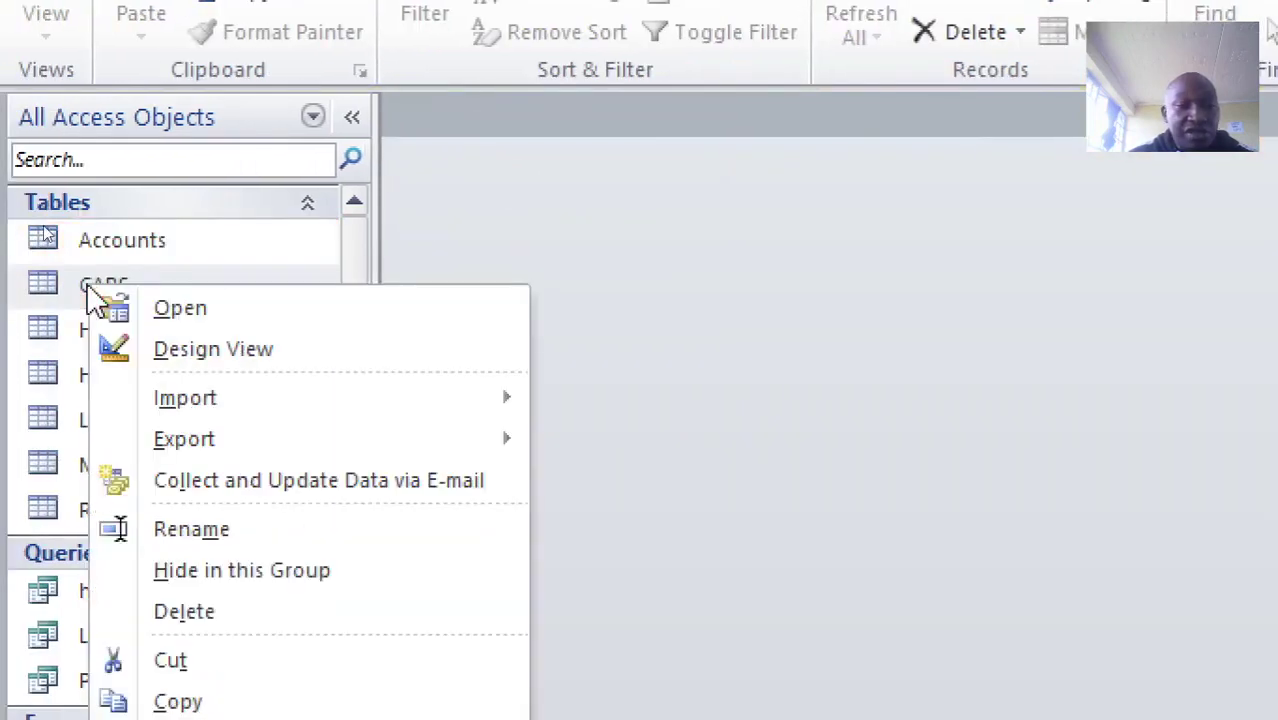
pyautogui.click(217, 357)
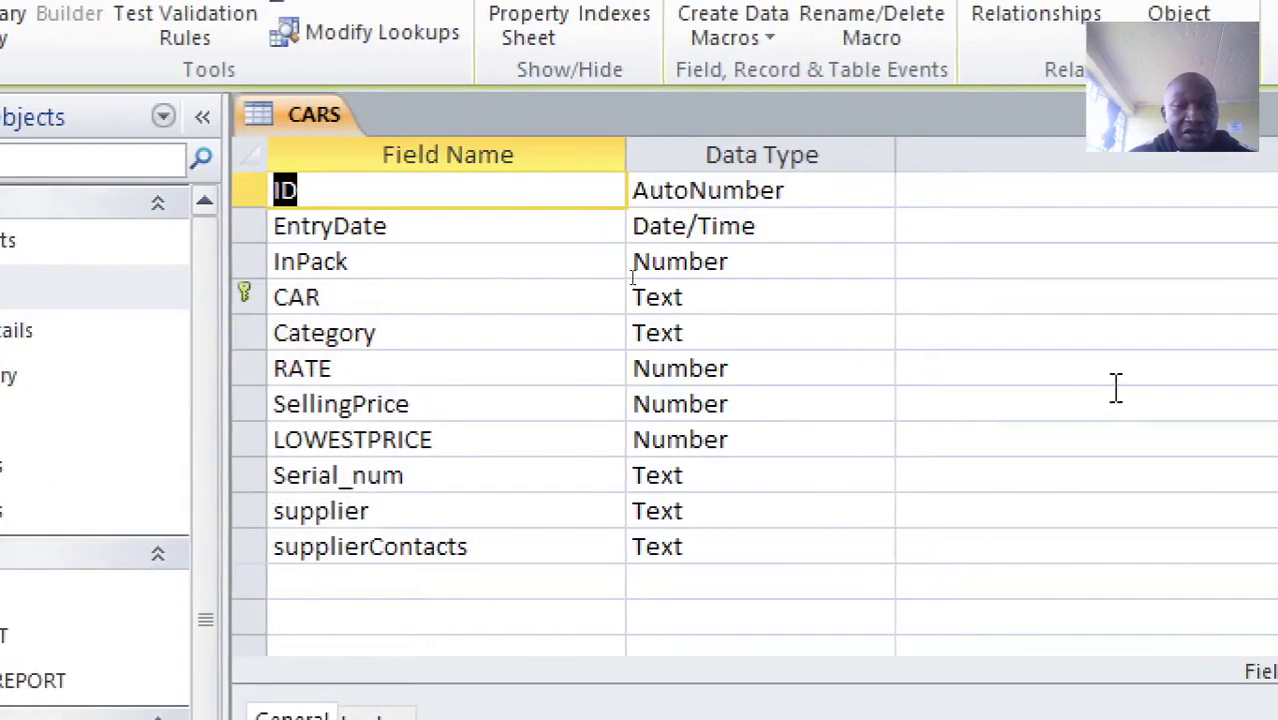
pyautogui.click(260, 292)
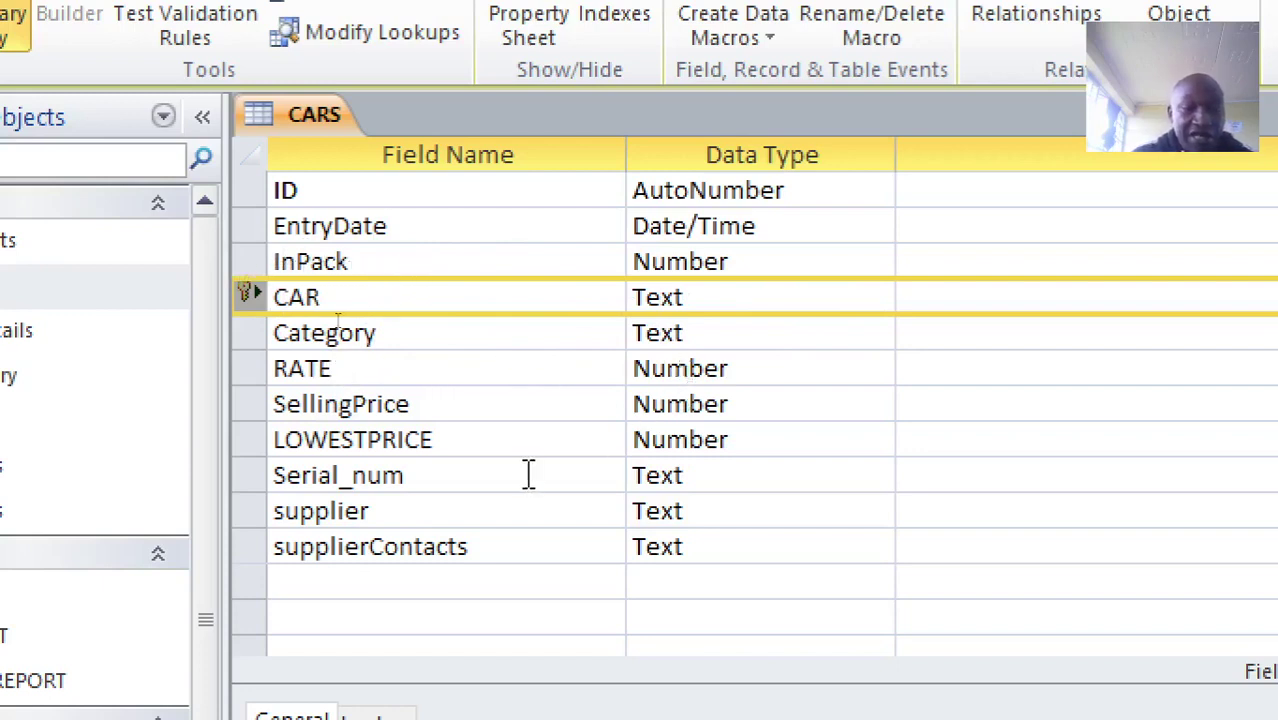
pyautogui.rightClick(334, 106)
pyautogui.click(428, 172)
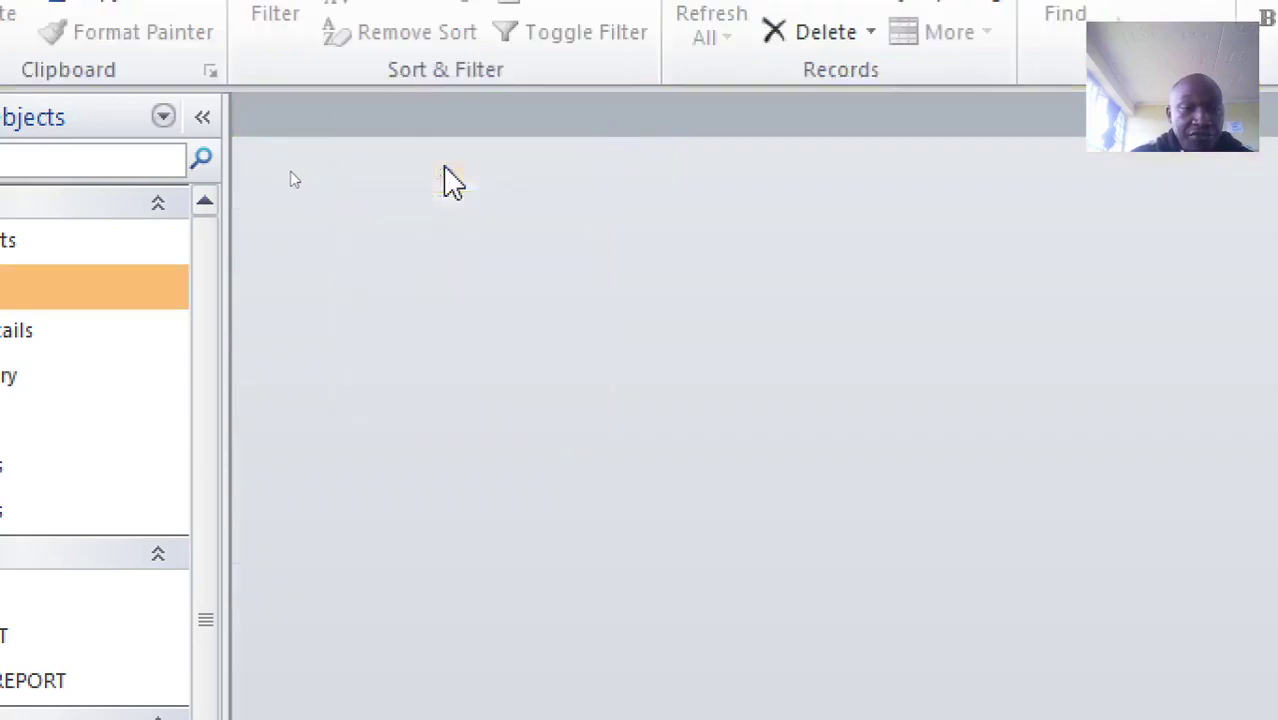
# Step: Open HireDetails in Design View and inspect the Amount, Rate, Qty, Rdate, Penalty and Remarks fields
pyautogui.click(153, 336)
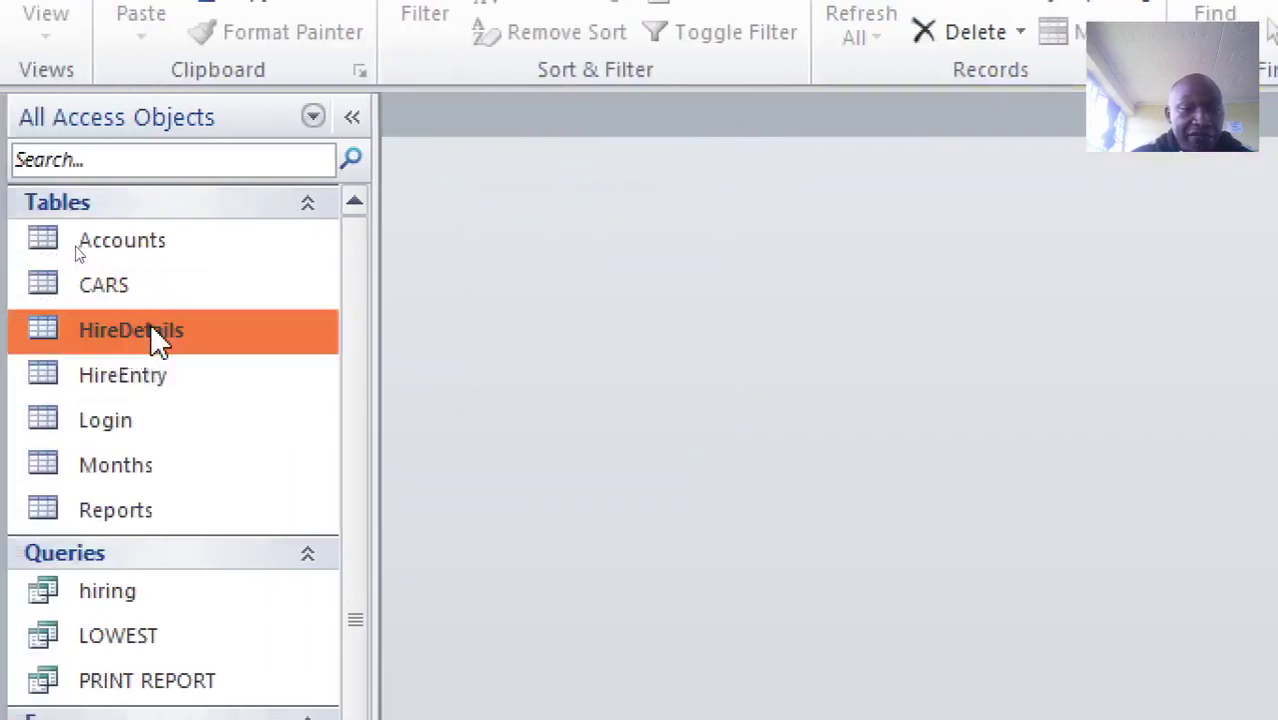
pyautogui.rightClick(152, 334)
pyautogui.click(280, 391)
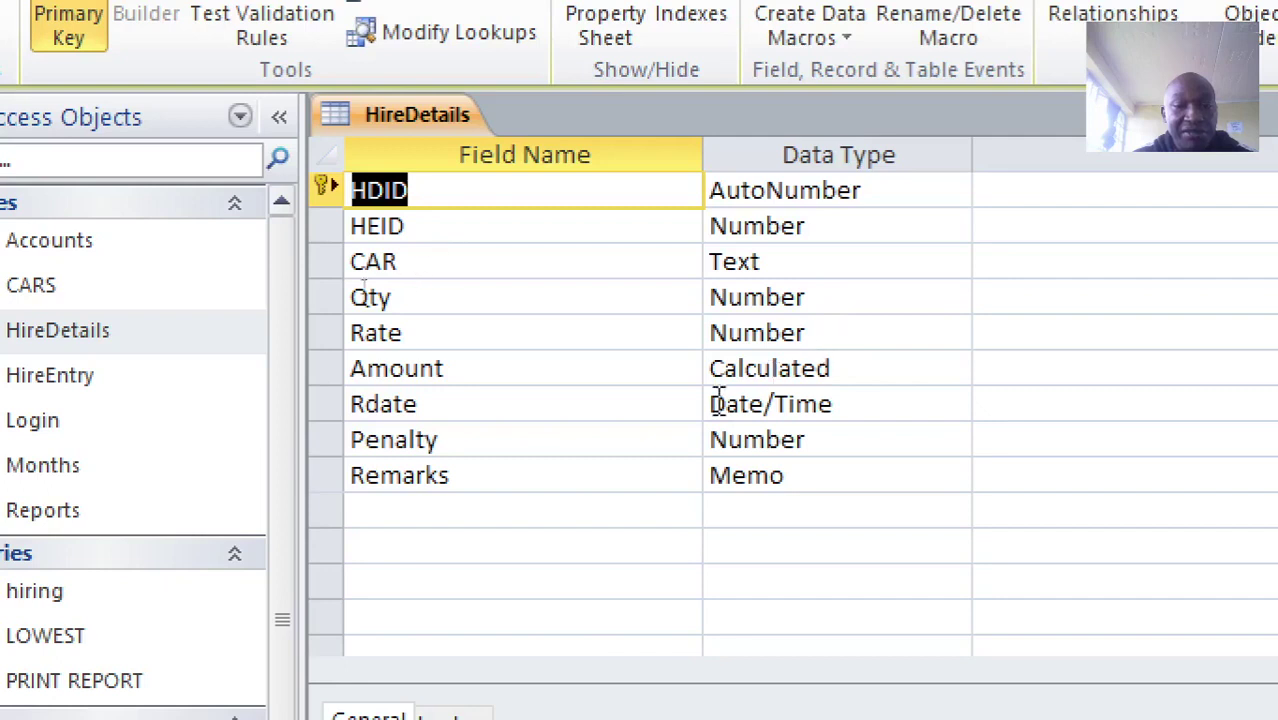
pyautogui.click(327, 367)
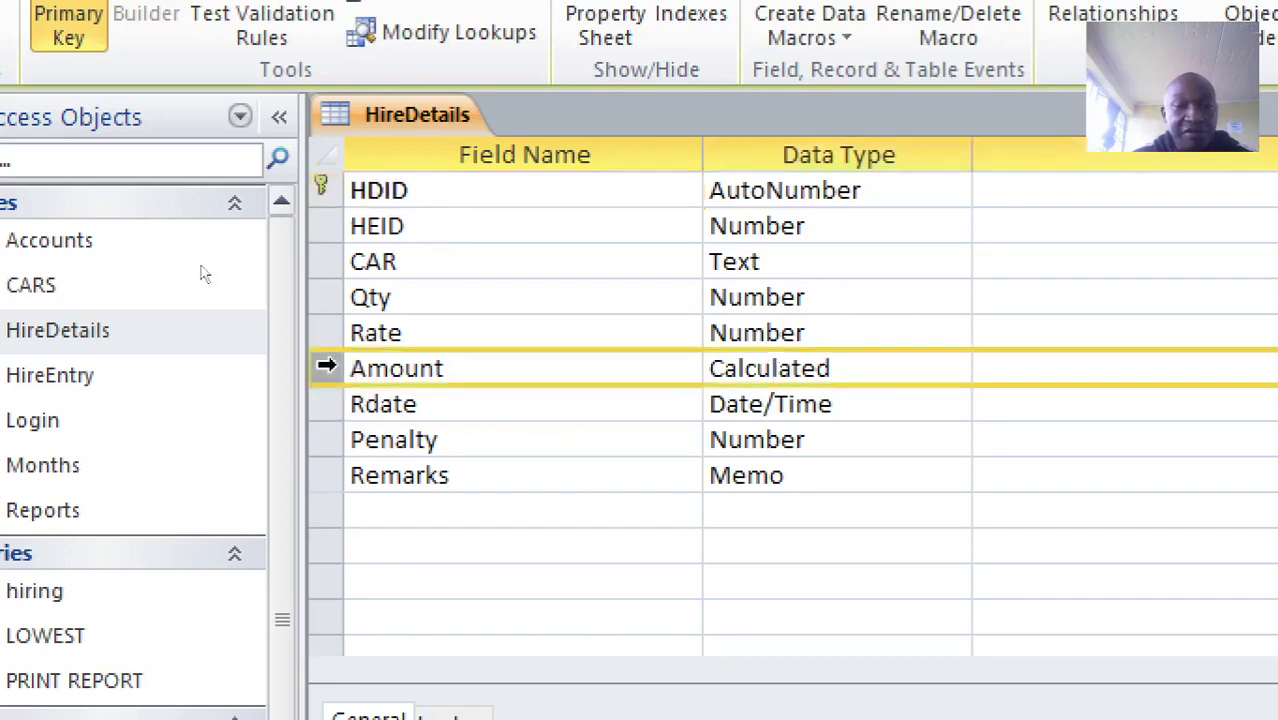
pyautogui.click(326, 333)
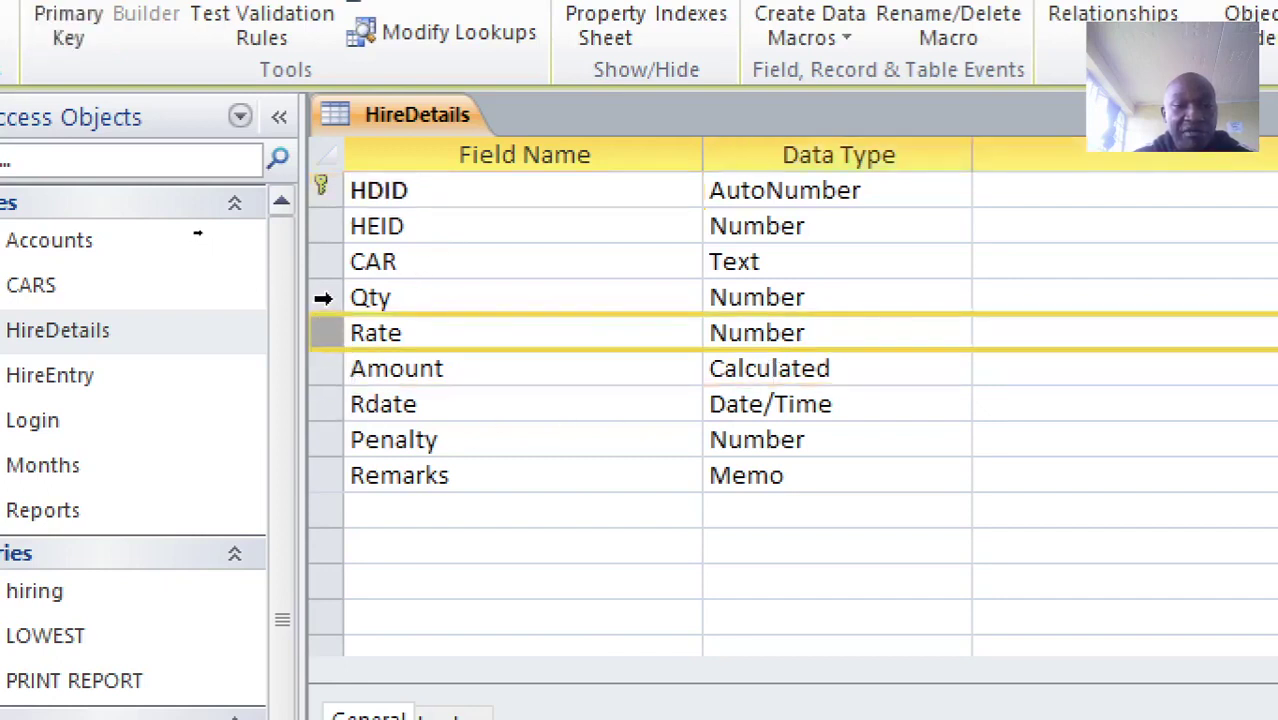
pyautogui.click(323, 298)
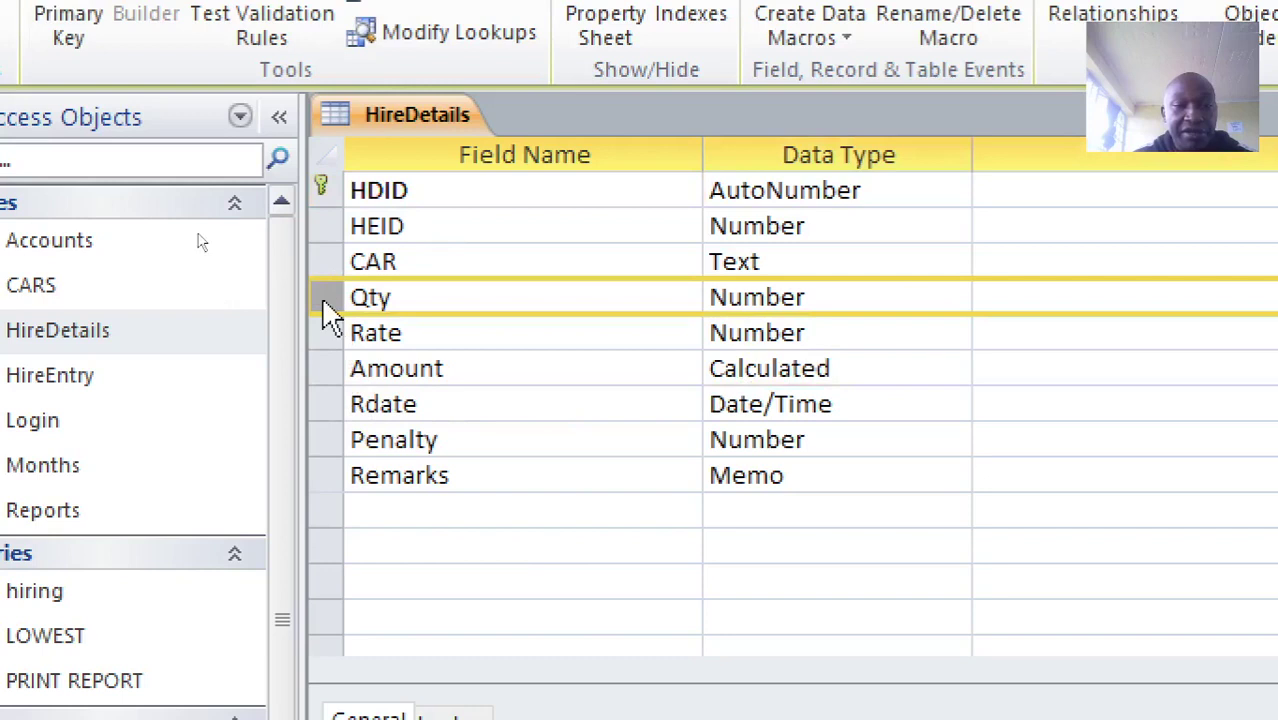
pyautogui.click(328, 403)
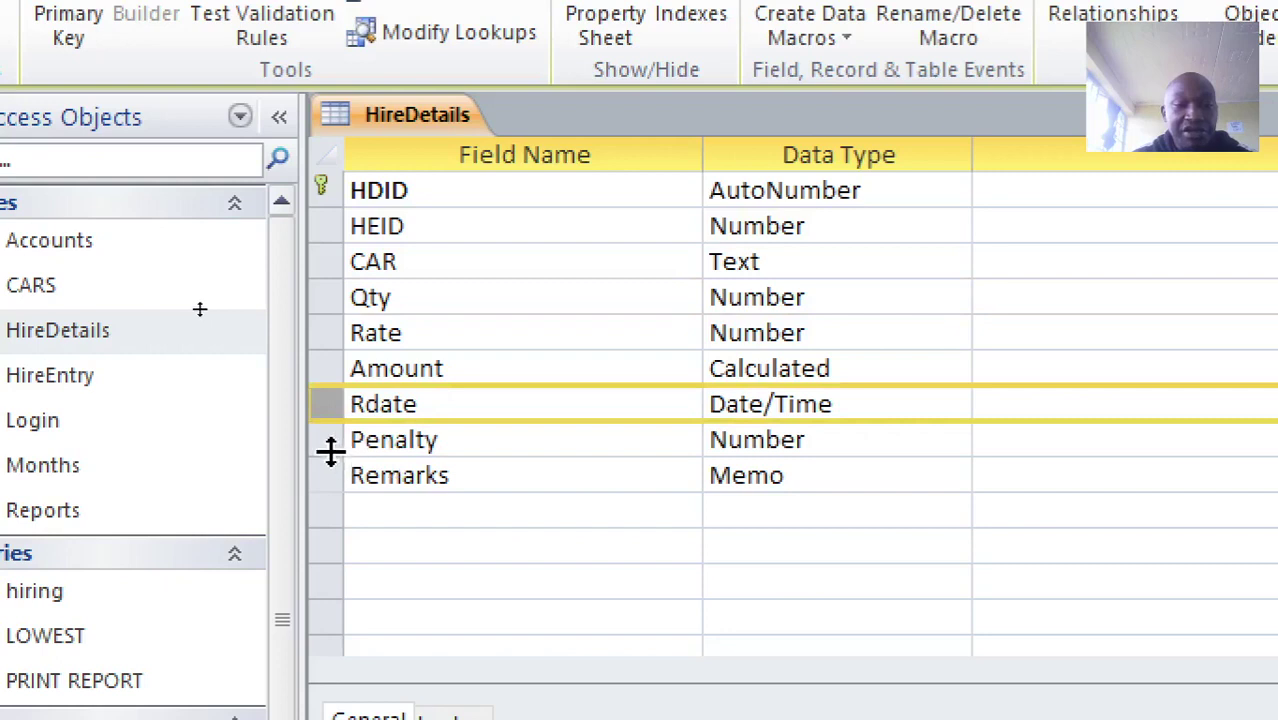
pyautogui.click(325, 441)
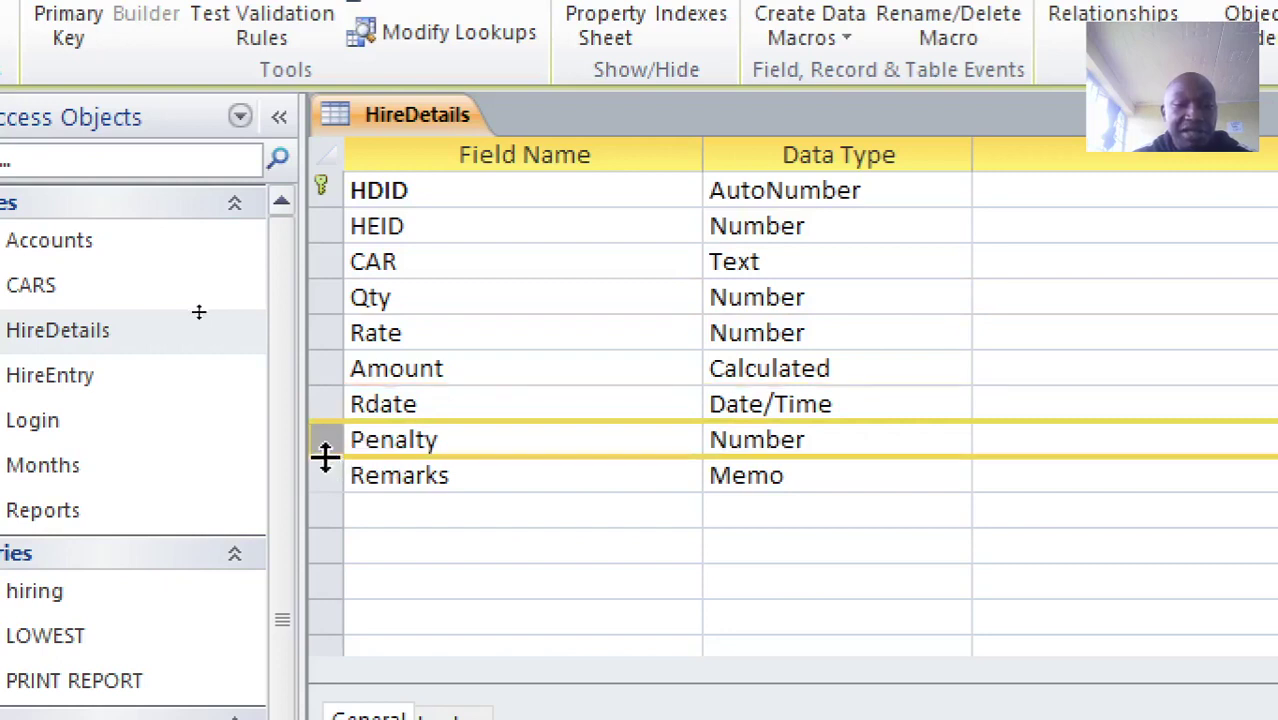
pyautogui.click(325, 476)
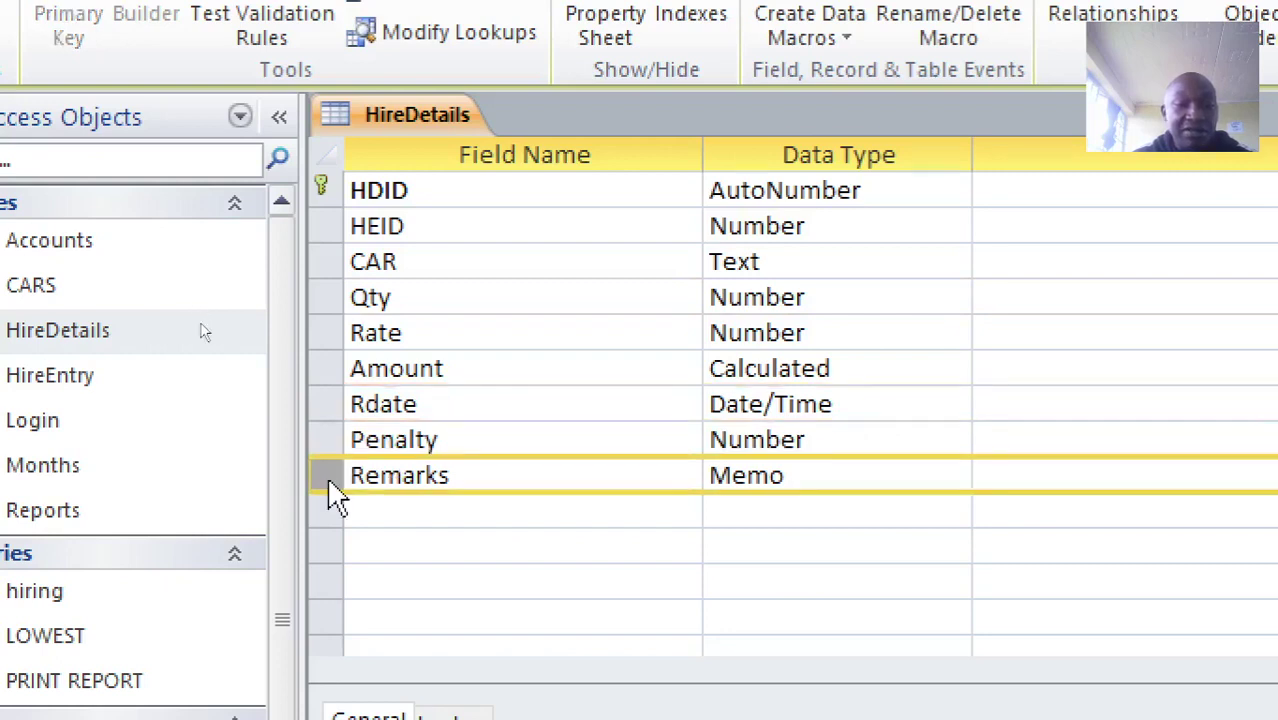
# Step: Close the HireDetails design and open the HireEntry table datasheet
pyautogui.rightClick(373, 108)
pyautogui.click(452, 174)
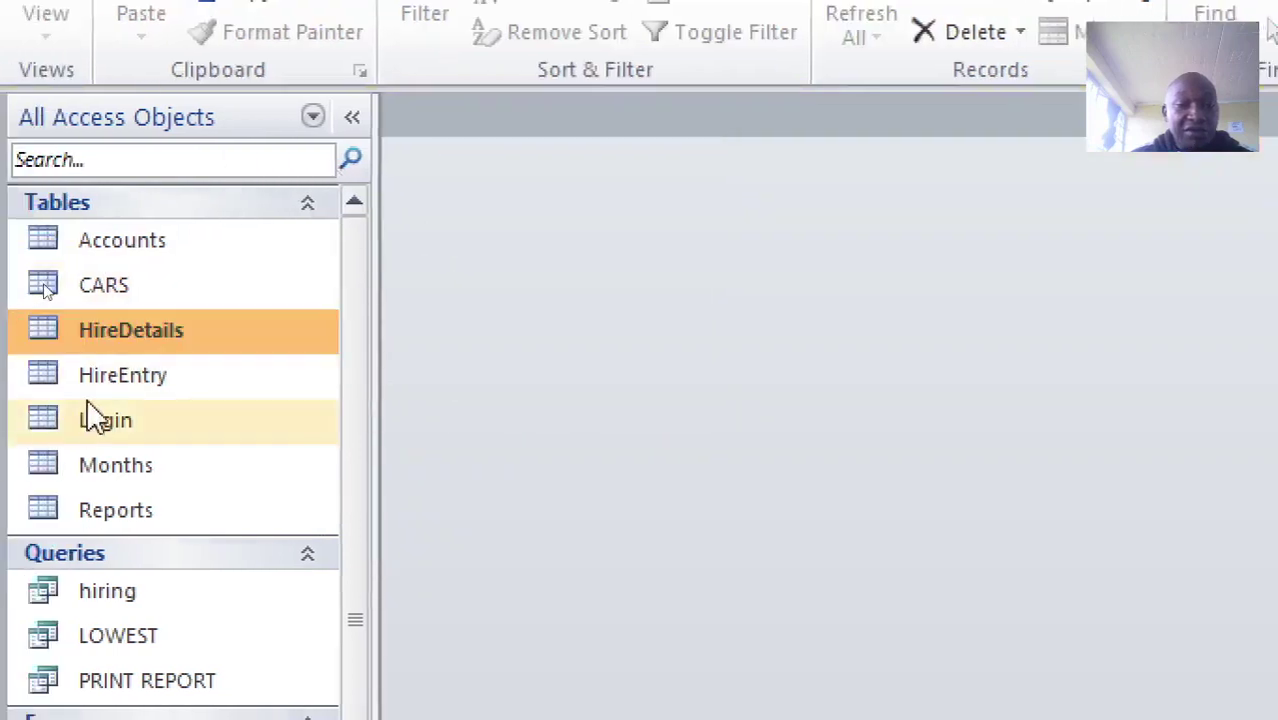
pyautogui.doubleClick(120, 380)
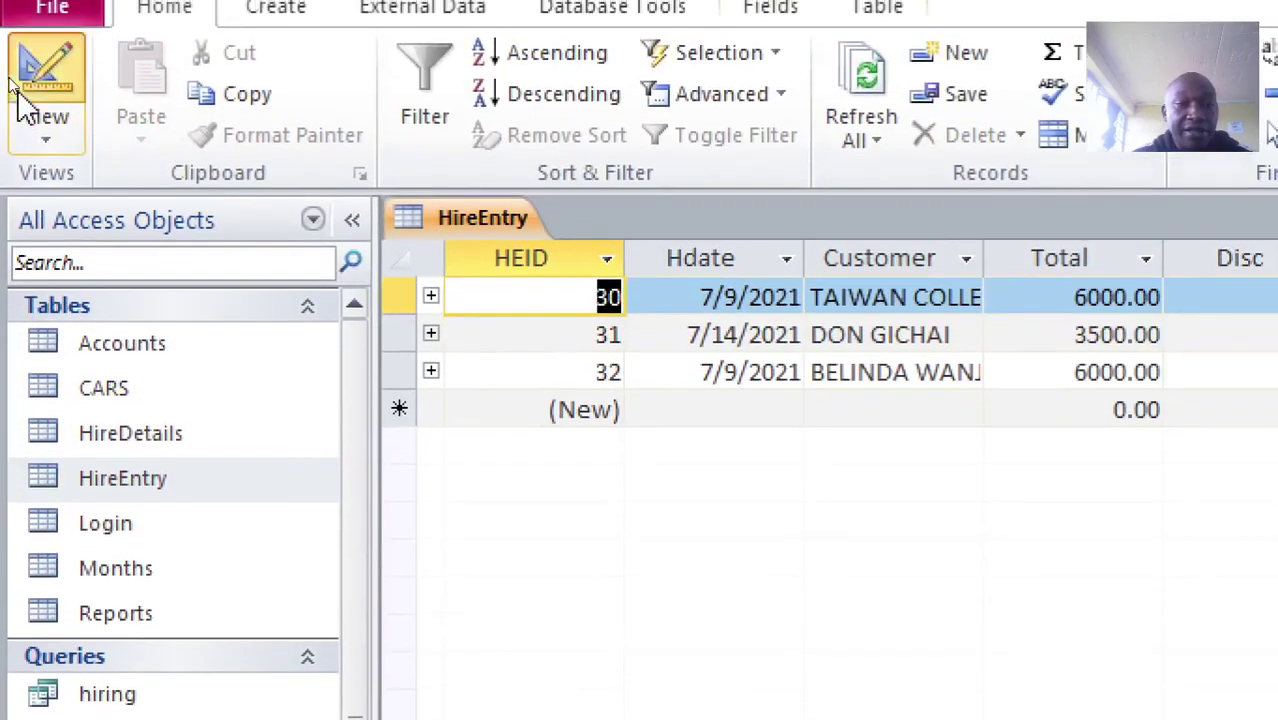
# Step: Switch HireEntry to Design View, then open the PRINT REPORT query in Design View
pyautogui.click(18, 88)
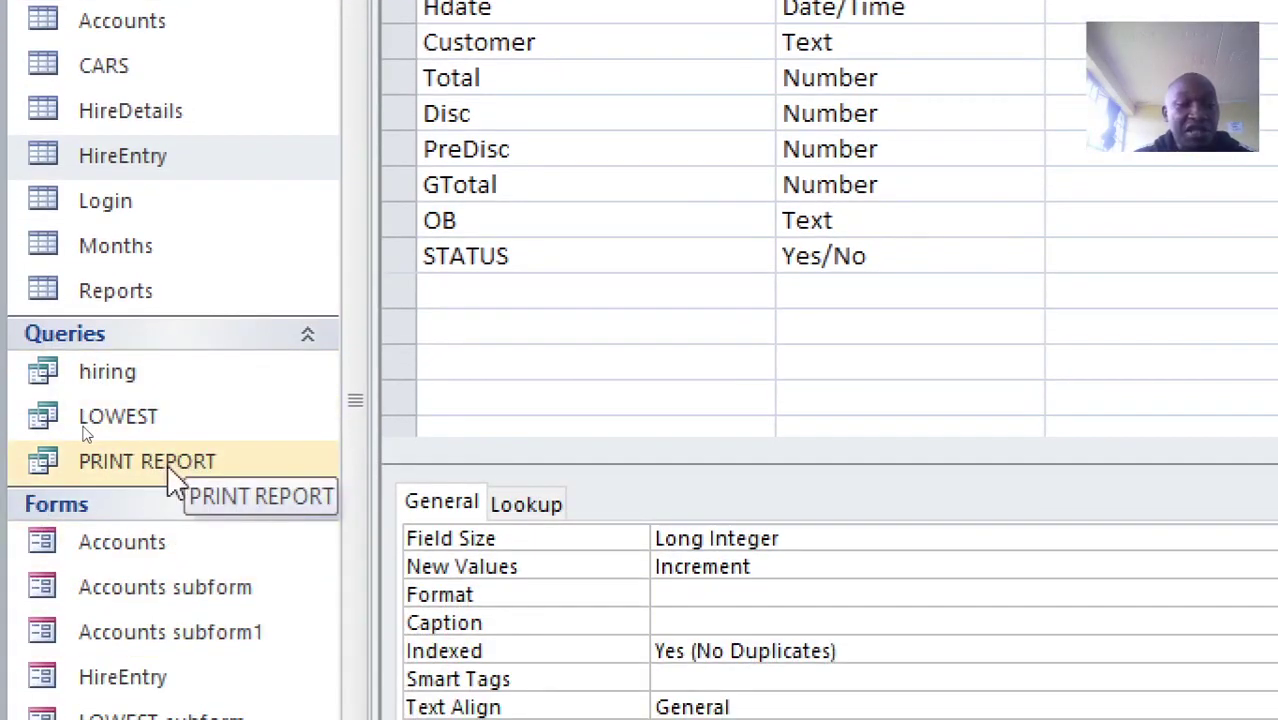
pyautogui.rightClick(165, 478)
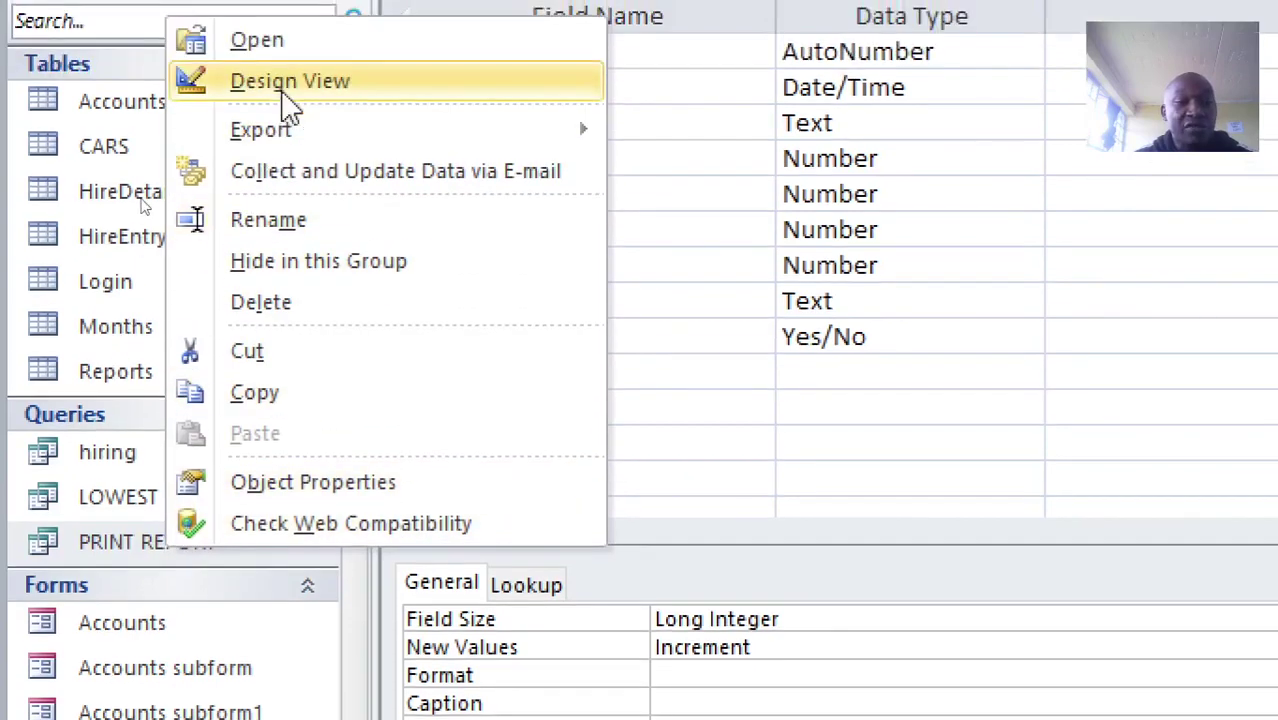
pyautogui.click(286, 90)
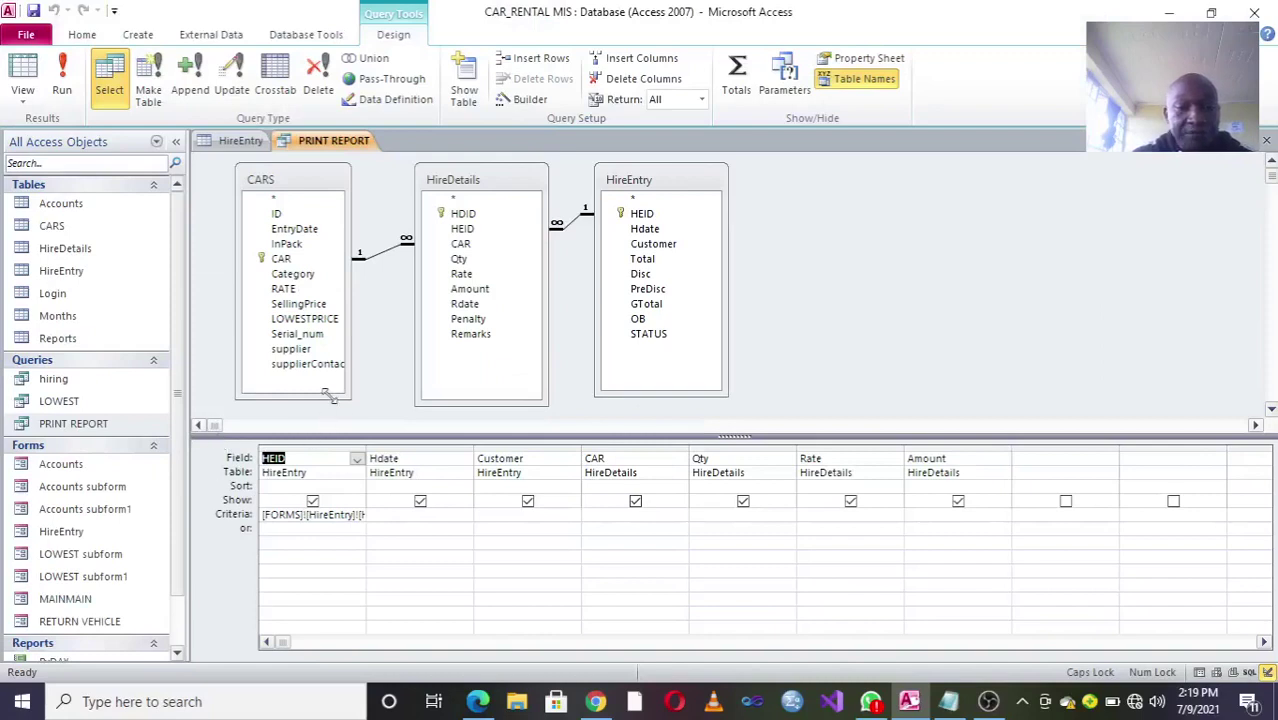
# Step: Enlarge the CARS, HireDetails and HireEntry field lists and widen the HEID criteria column
pyautogui.moveTo(329, 395); pyautogui.dragTo(380, 410)
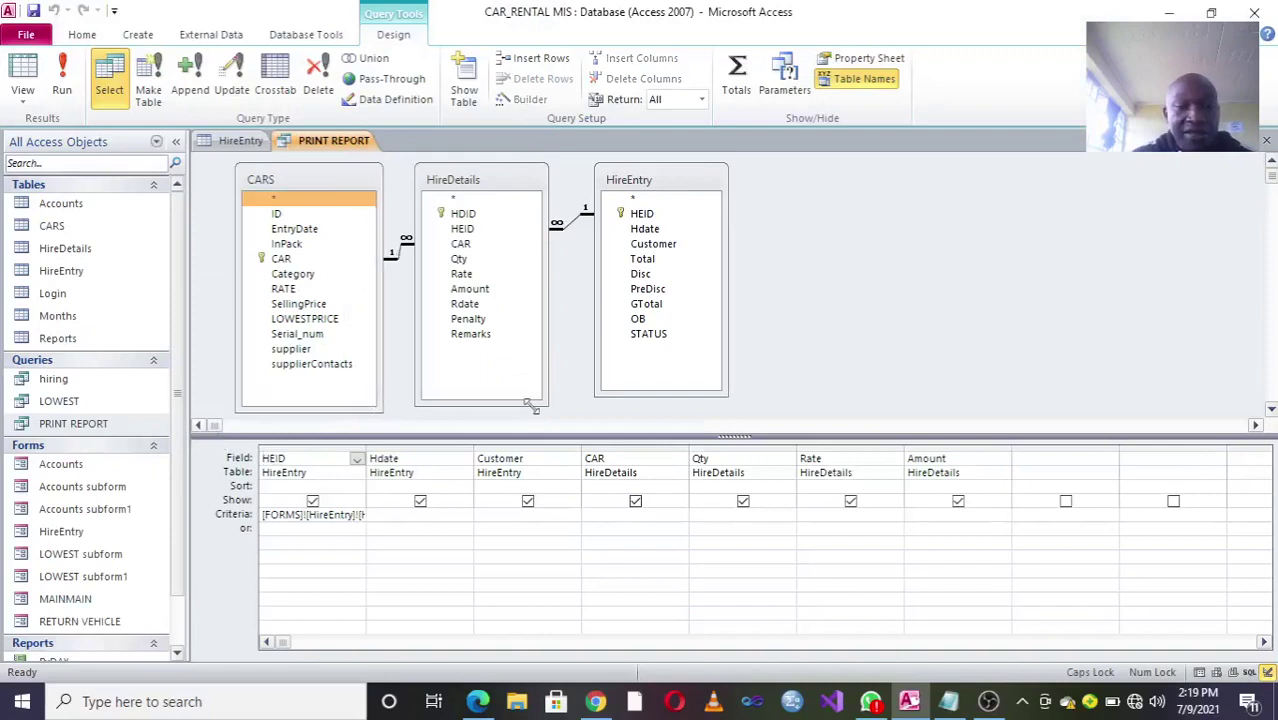
pyautogui.moveTo(533, 405); pyautogui.dragTo(575, 411)
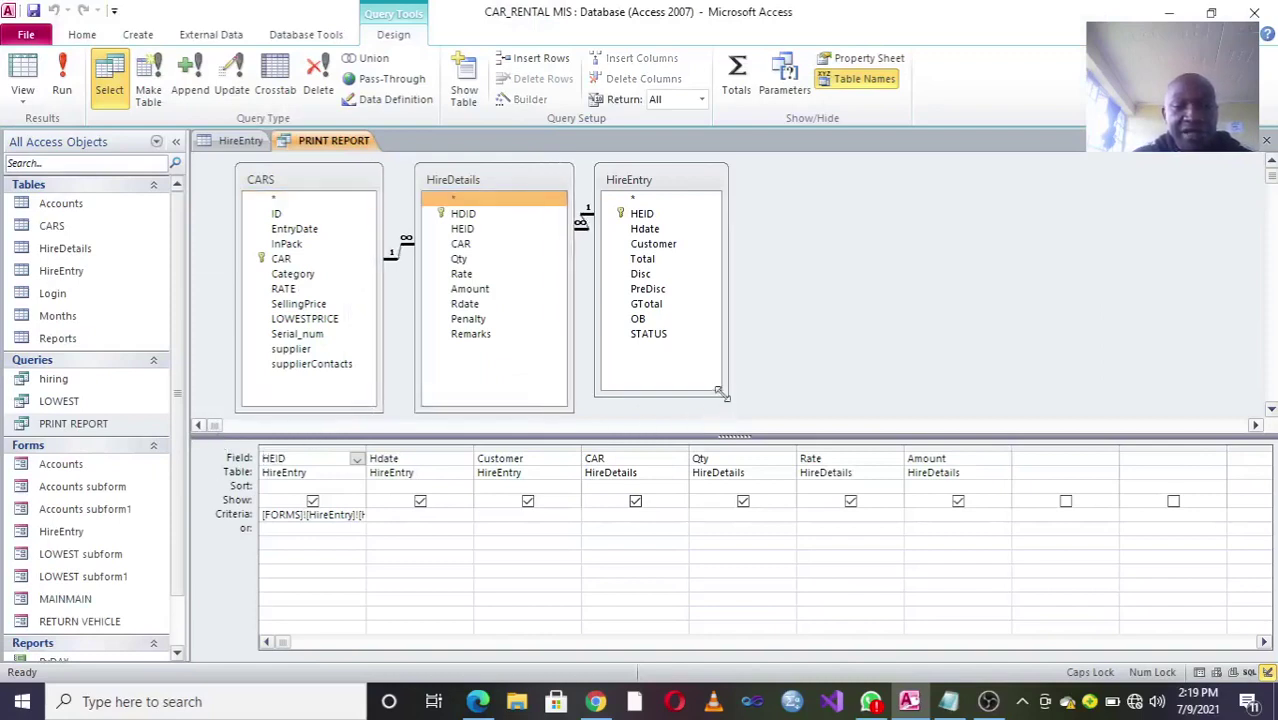
pyautogui.moveTo(720, 393); pyautogui.dragTo(778, 404)
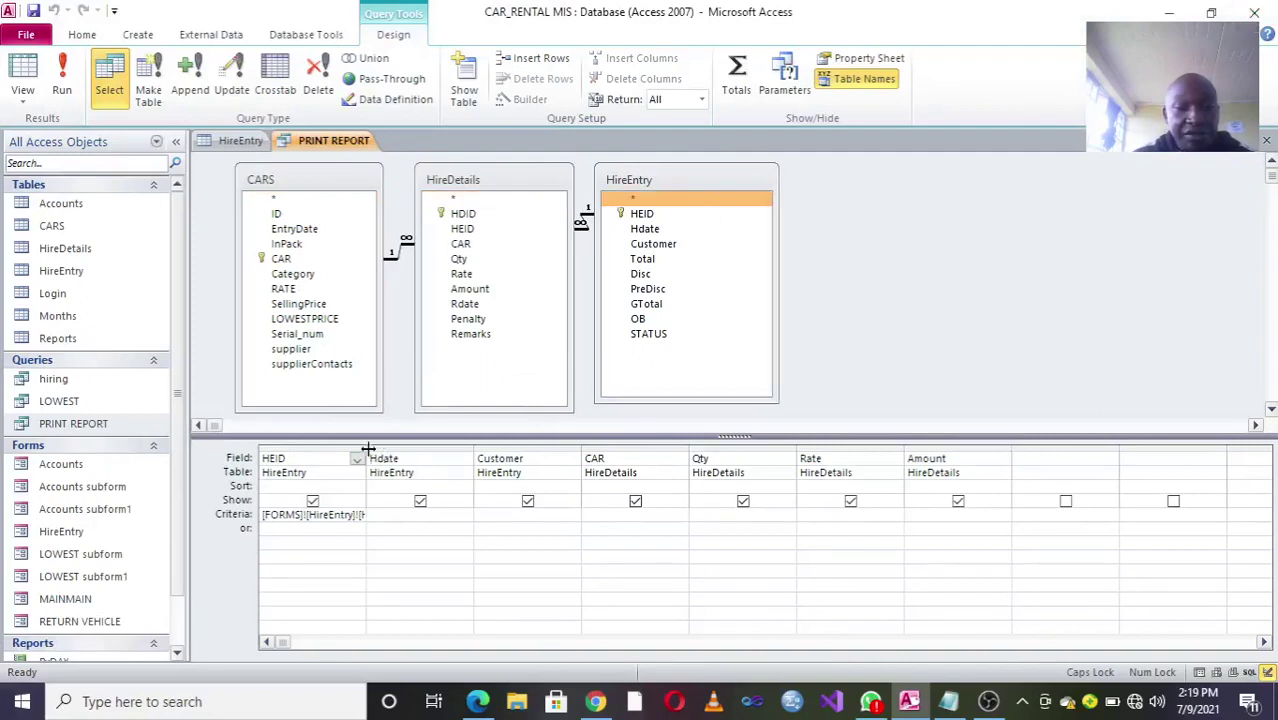
pyautogui.moveTo(368, 449); pyautogui.dragTo(433, 449)
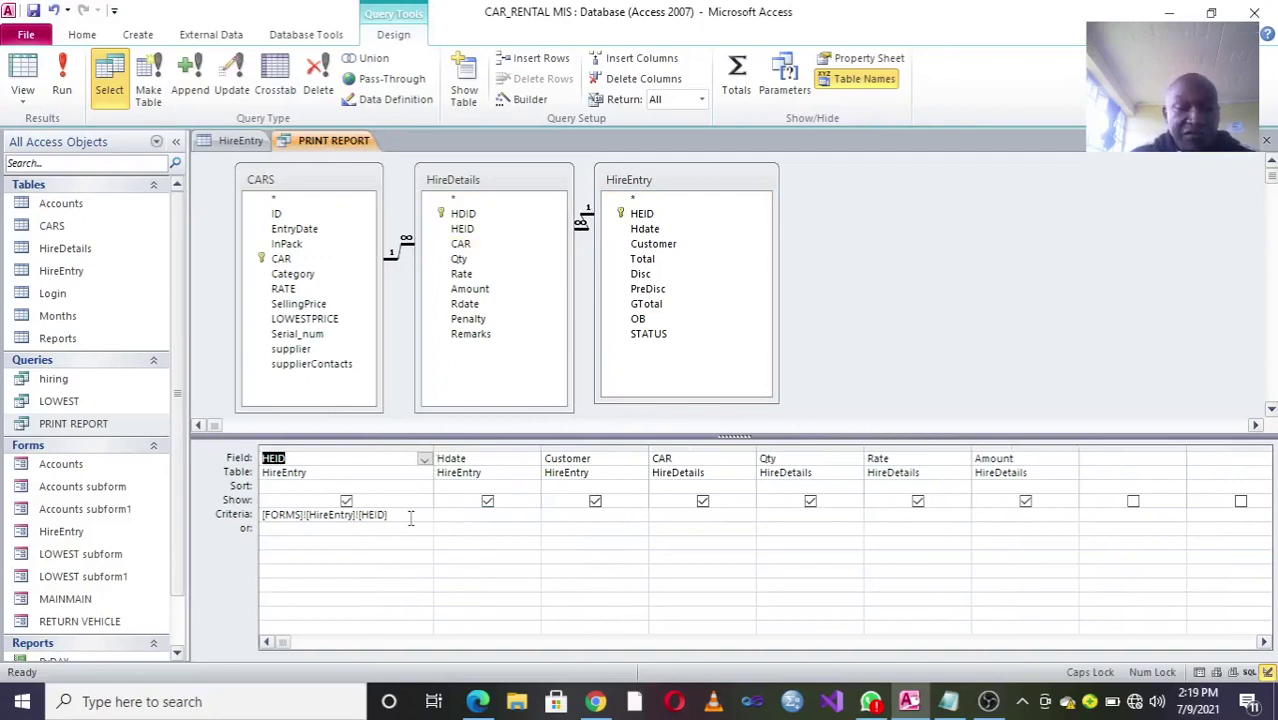
pyautogui.moveTo(402, 516); pyautogui.dragTo(262, 516)
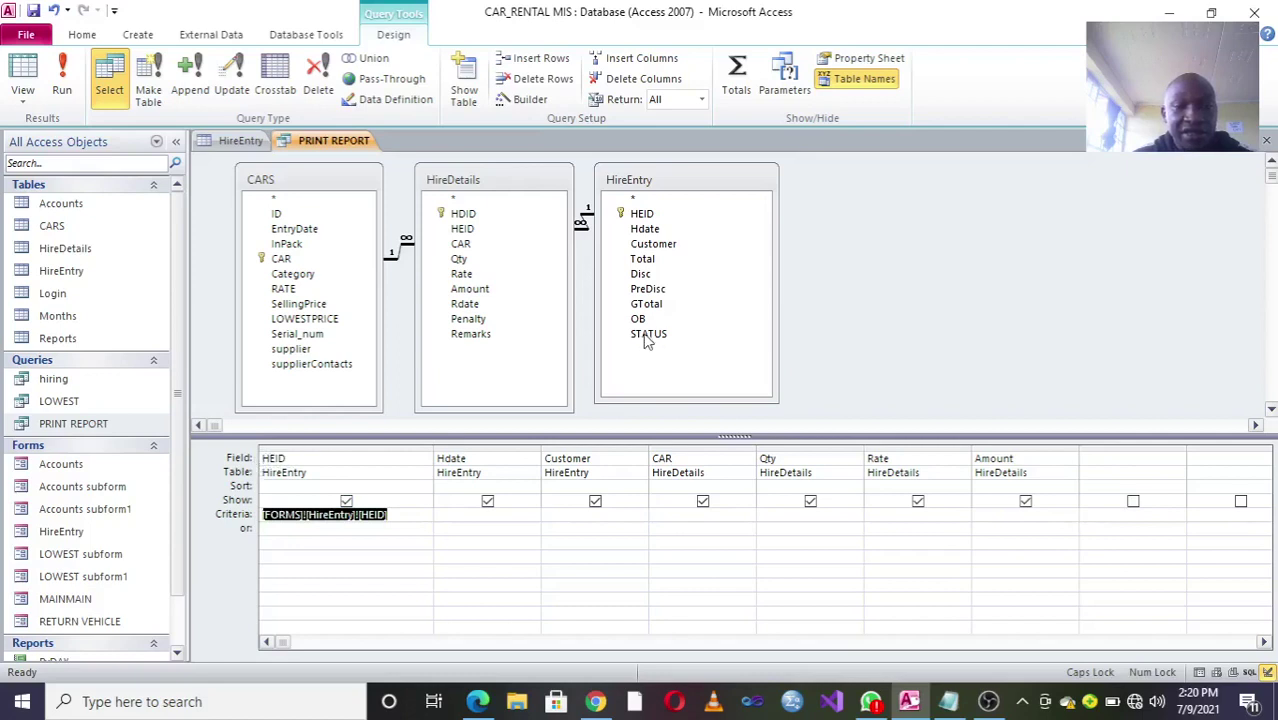
# Step: Move the HireDetails and HireEntry tables right, then close PRINT REPORT and answer the save prompt
pyautogui.moveTo(468, 198); pyautogui.dragTo(505, 207)
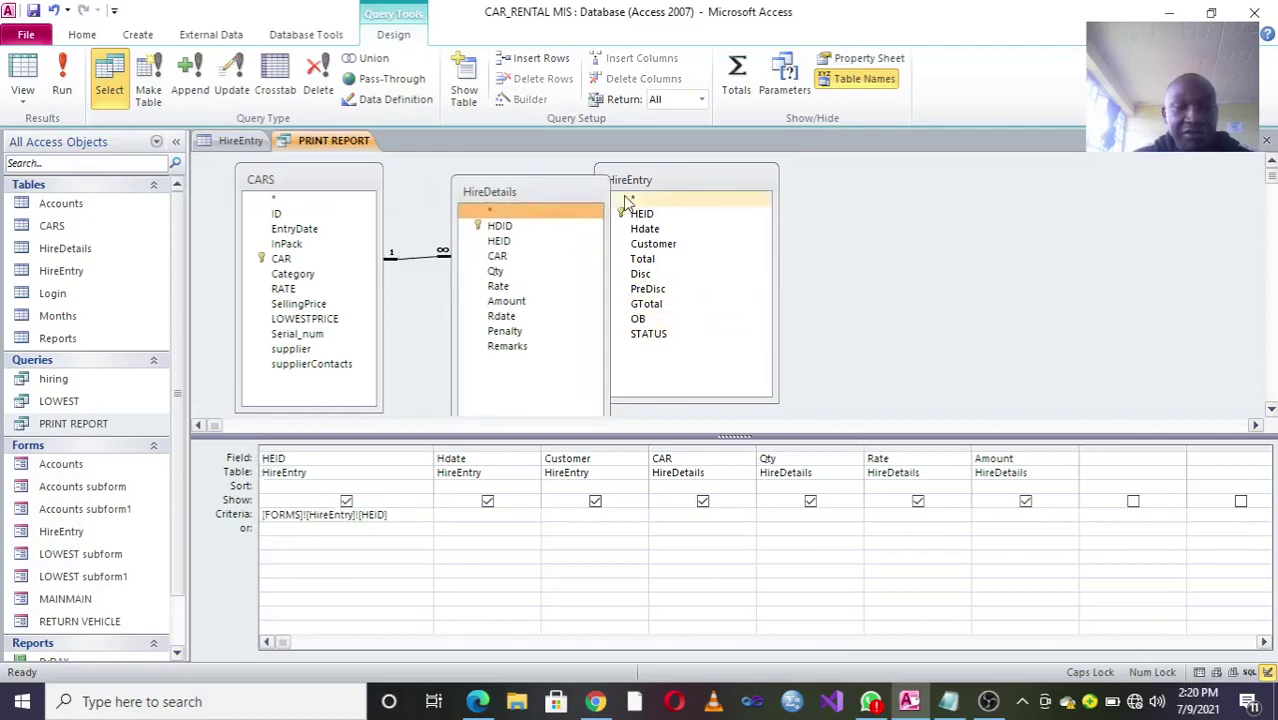
pyautogui.moveTo(636, 196); pyautogui.dragTo(800, 204)
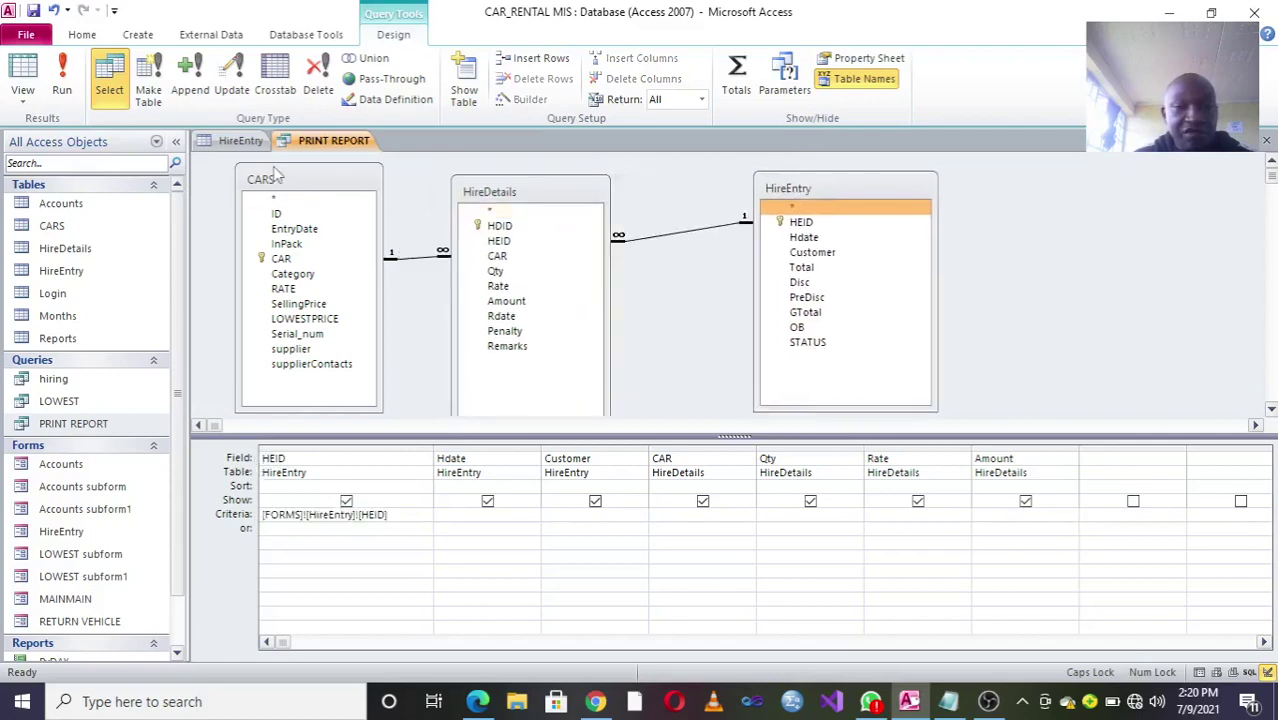
pyautogui.click(505, 244)
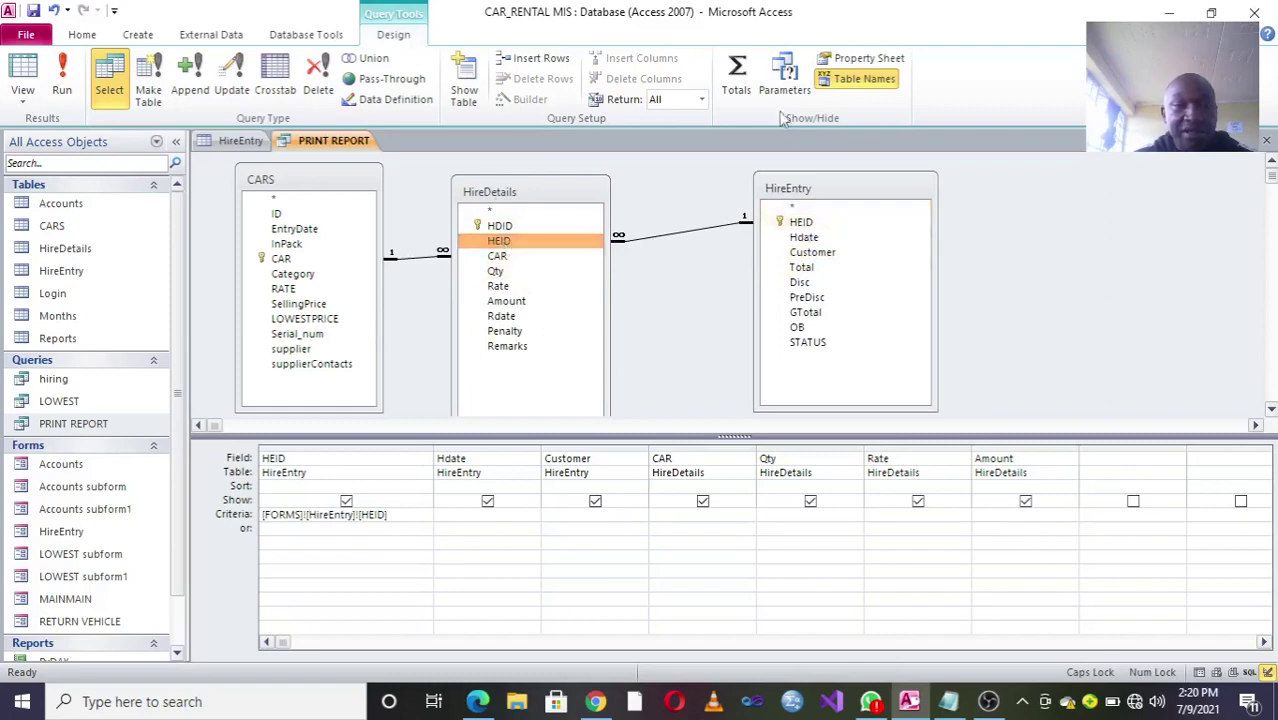
pyautogui.click(1266, 141)
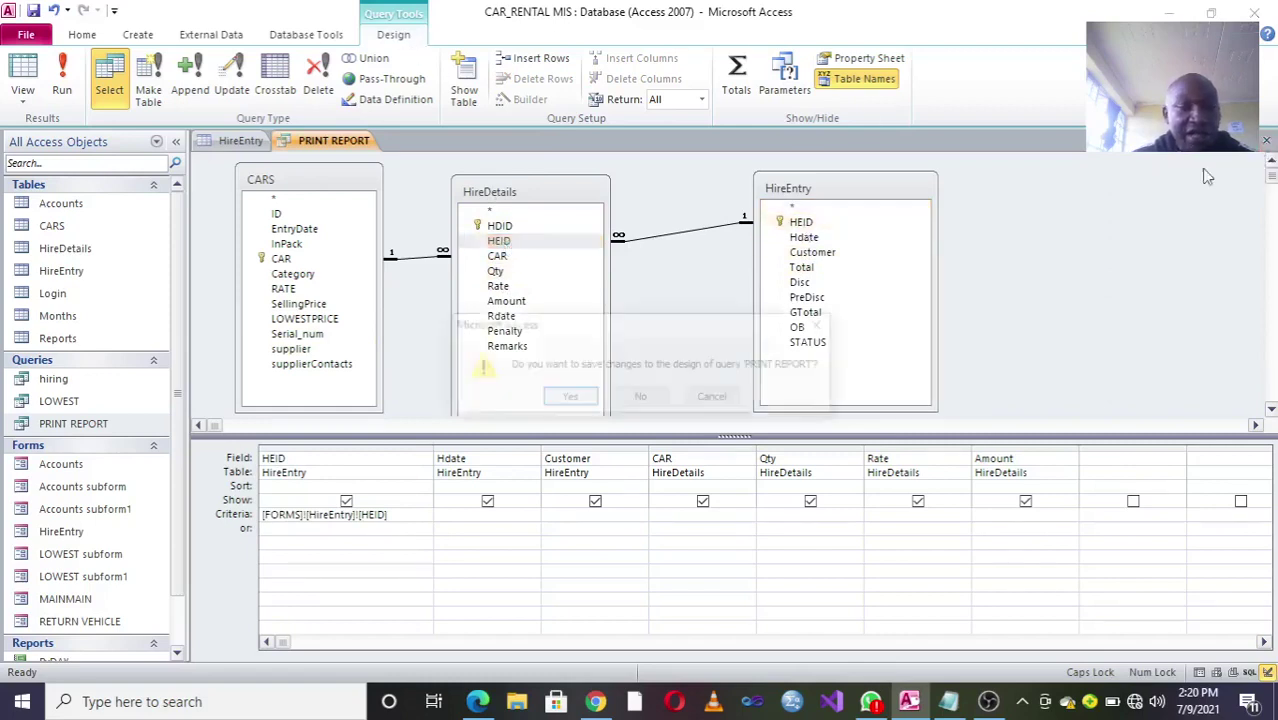
pyautogui.click(568, 398)
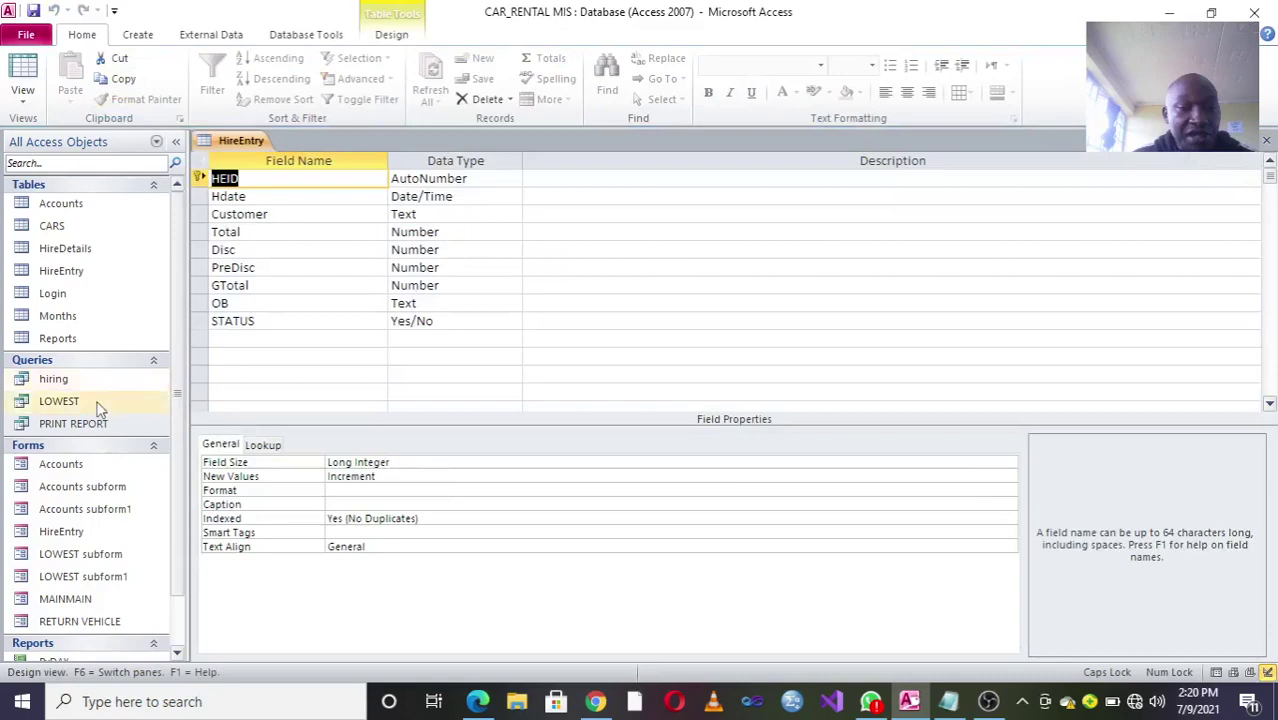
# Step: Open the LOWEST query in Design View and spread its CARS and HireDetails tables apart
pyautogui.click(98, 410)
pyautogui.rightClick(98, 410)
pyautogui.click(166, 434)
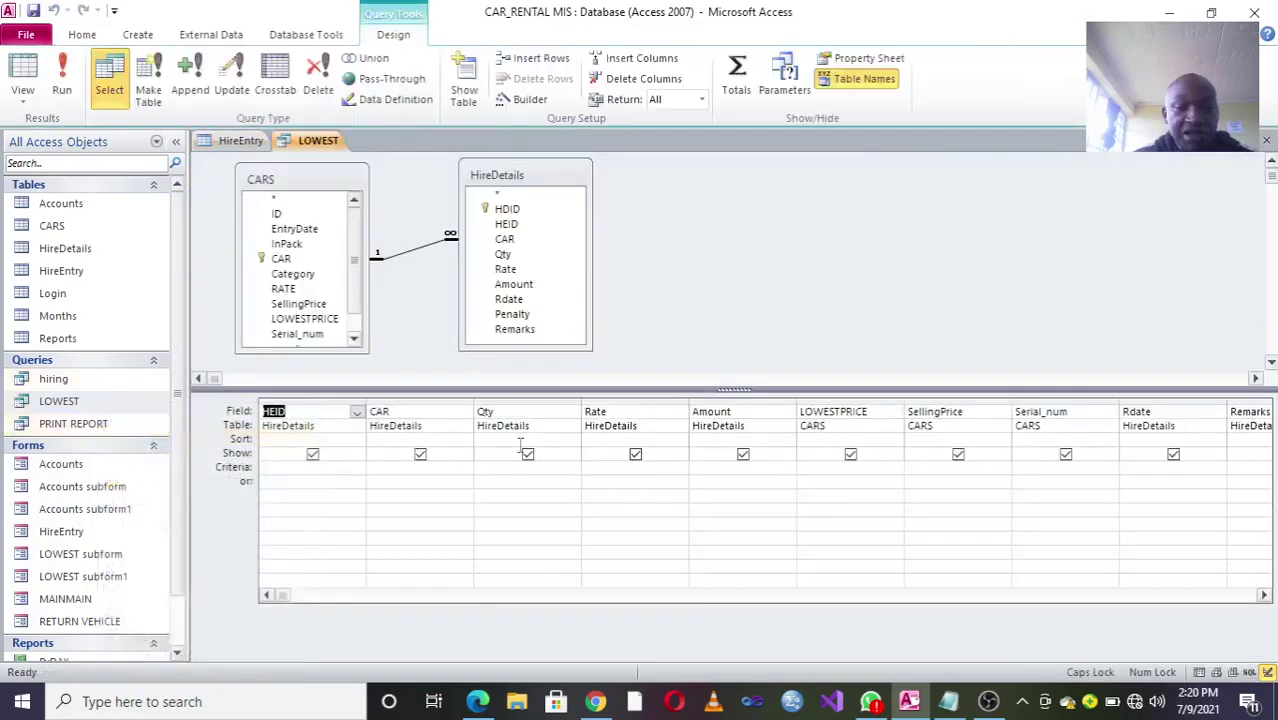
pyautogui.moveTo(500, 175); pyautogui.dragTo(732, 172)
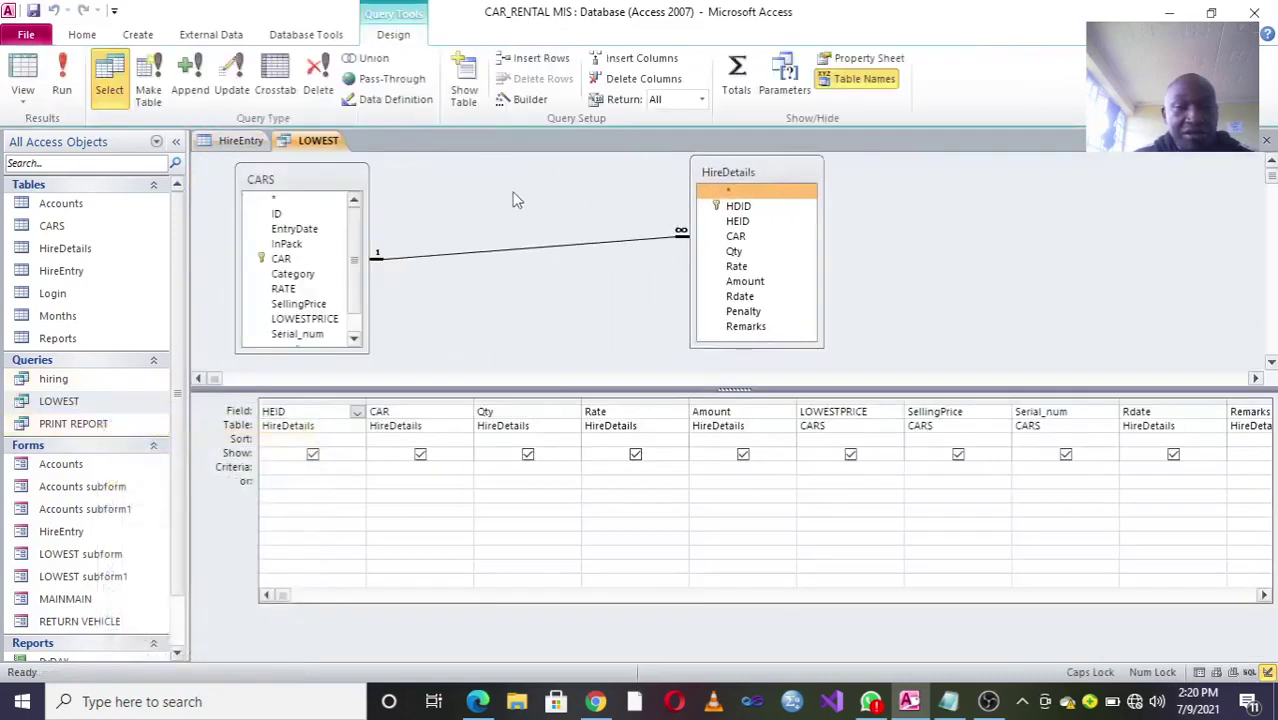
pyautogui.moveTo(278, 181); pyautogui.dragTo(276, 174)
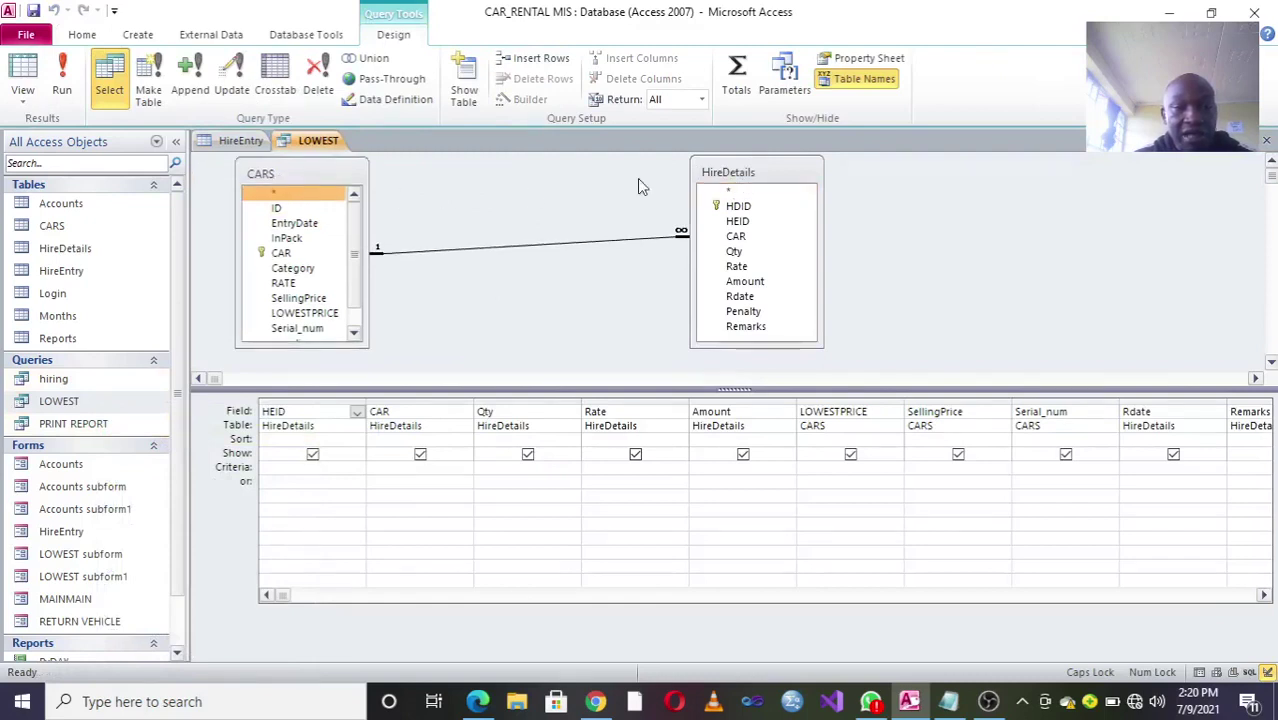
pyautogui.click(279, 253)
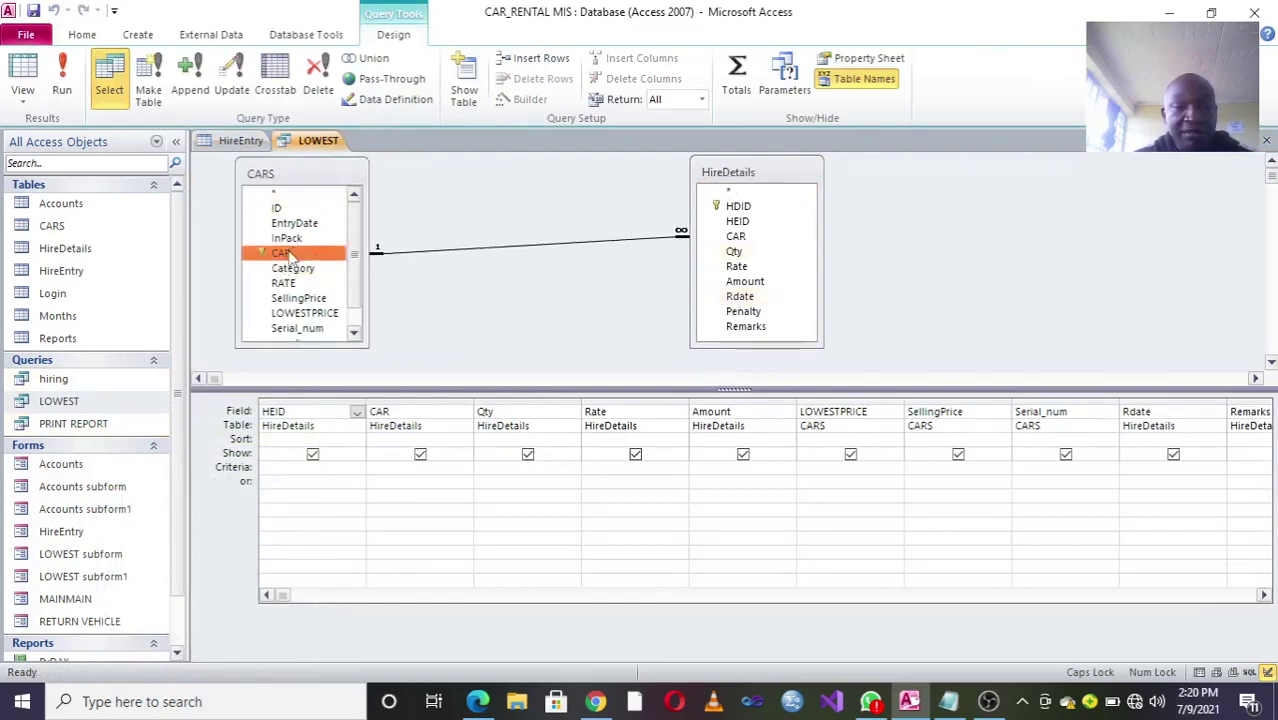
pyautogui.click(747, 240)
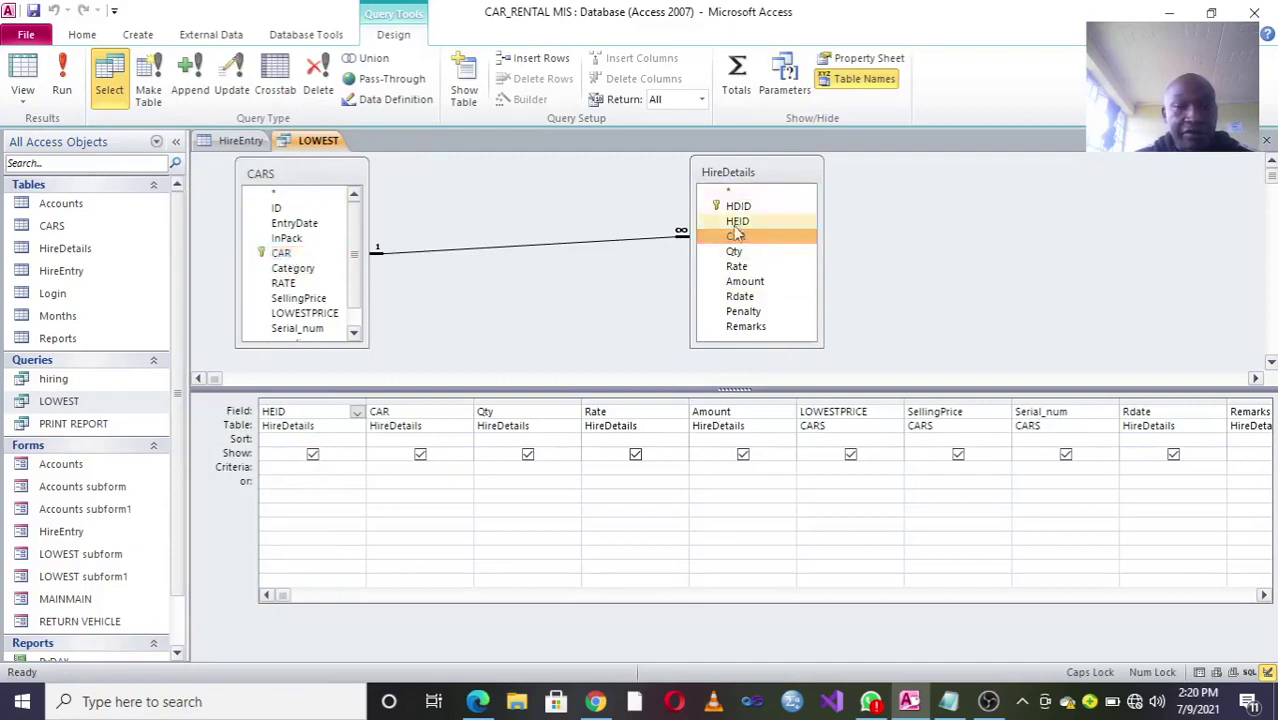
# Step: Save and close the LOWEST query, then close the HireEntry table design
pyautogui.click(1266, 140)
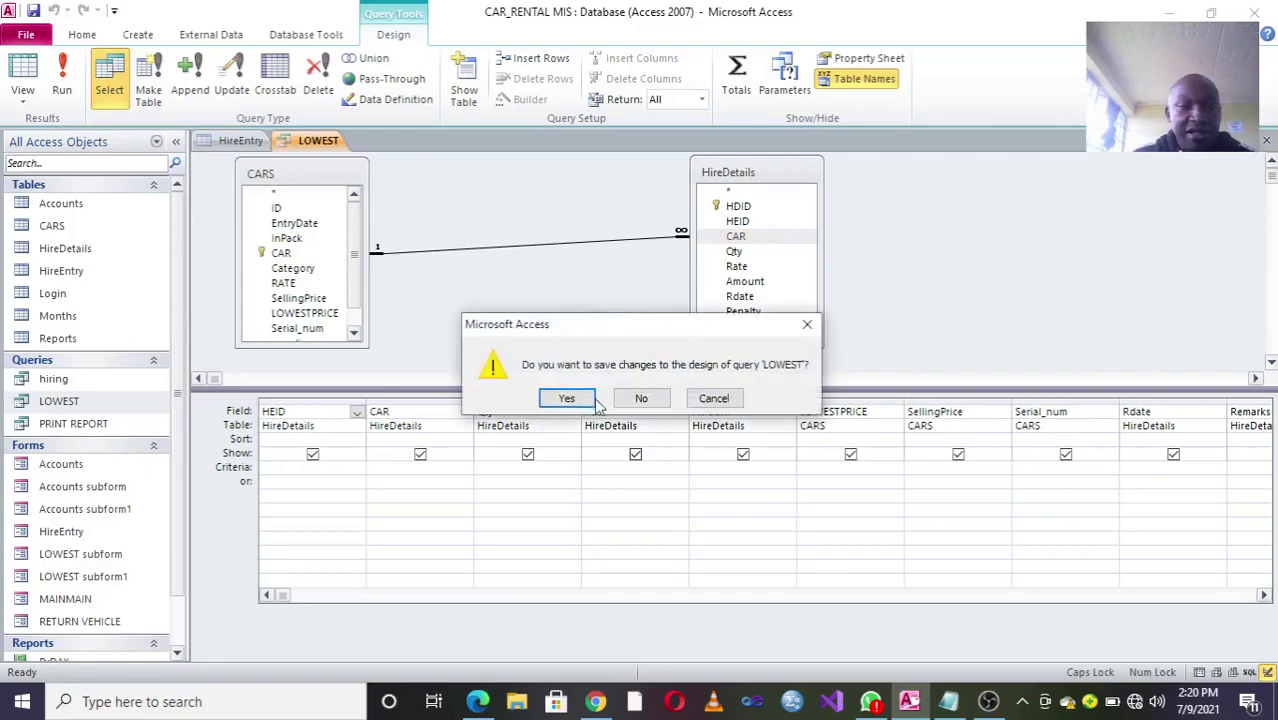
pyautogui.click(571, 398)
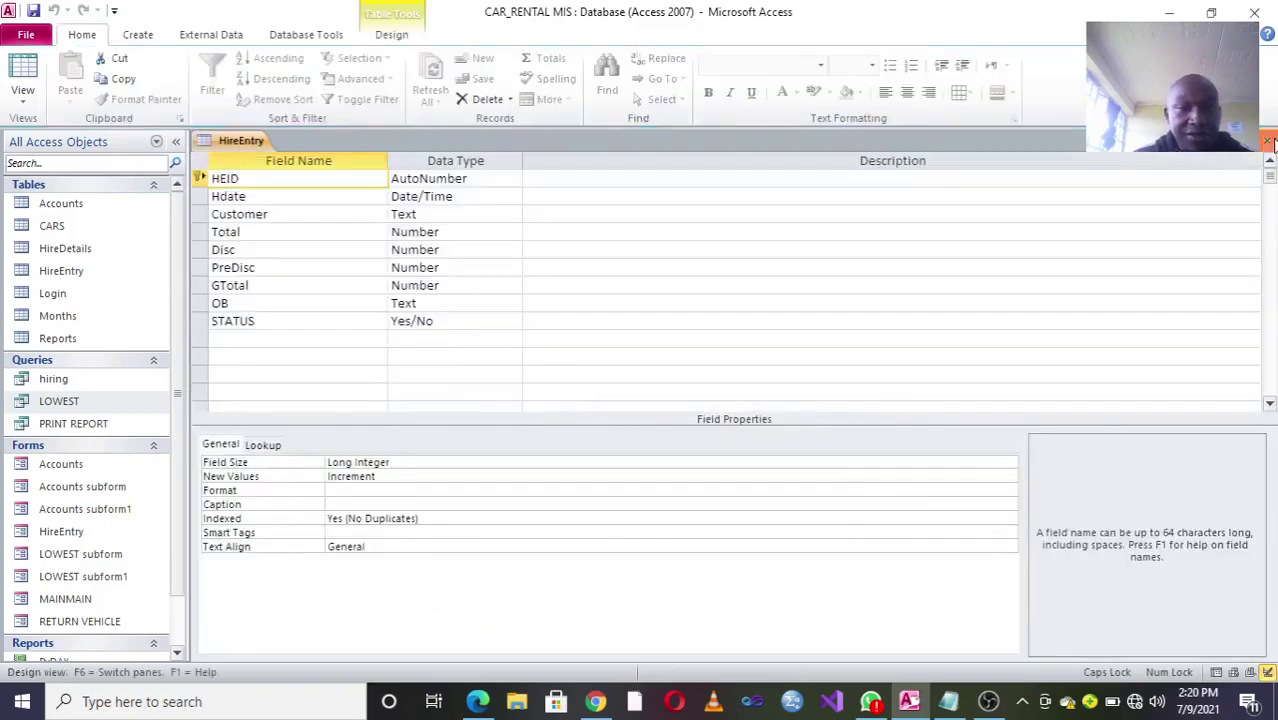
pyautogui.hotkey('ctrl', 'F4')
pyautogui.click(305, 34)
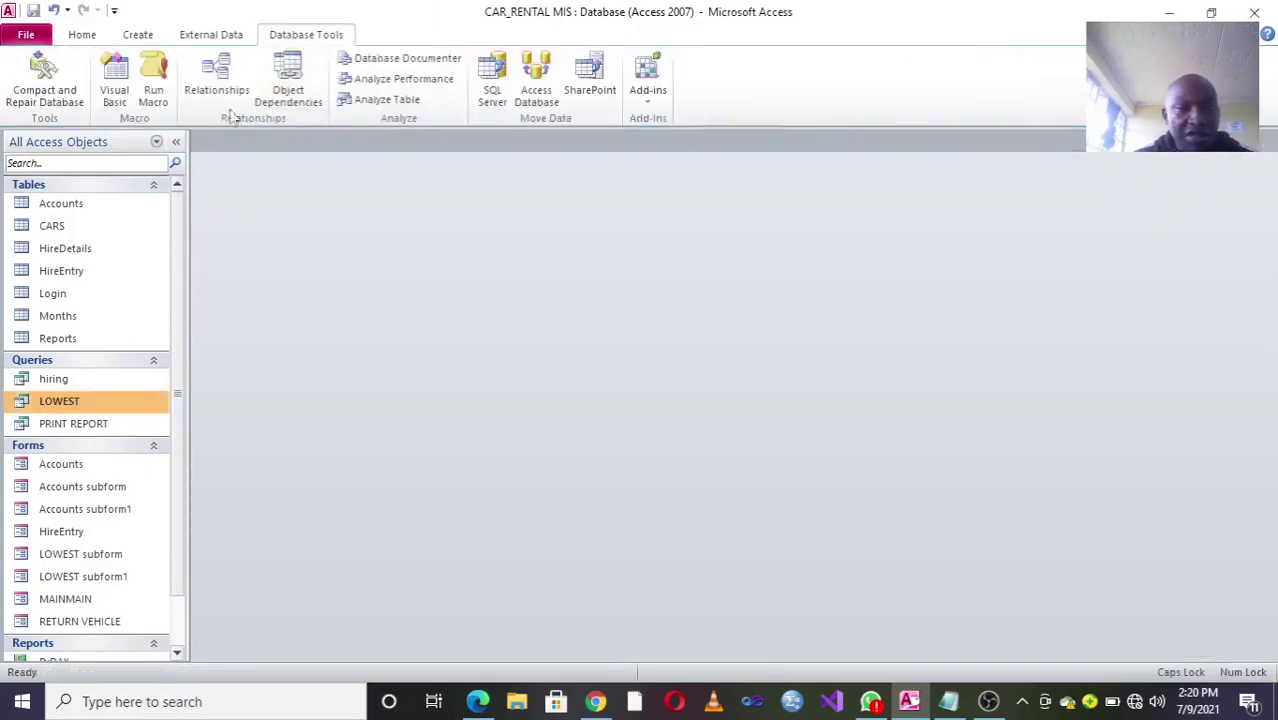
# Step: Open the Relationships diagram and rearrange the HireEntry, Accounts and HireDetails tables
pyautogui.click(200, 86)
pyautogui.moveTo(452, 190); pyautogui.dragTo(528, 166)
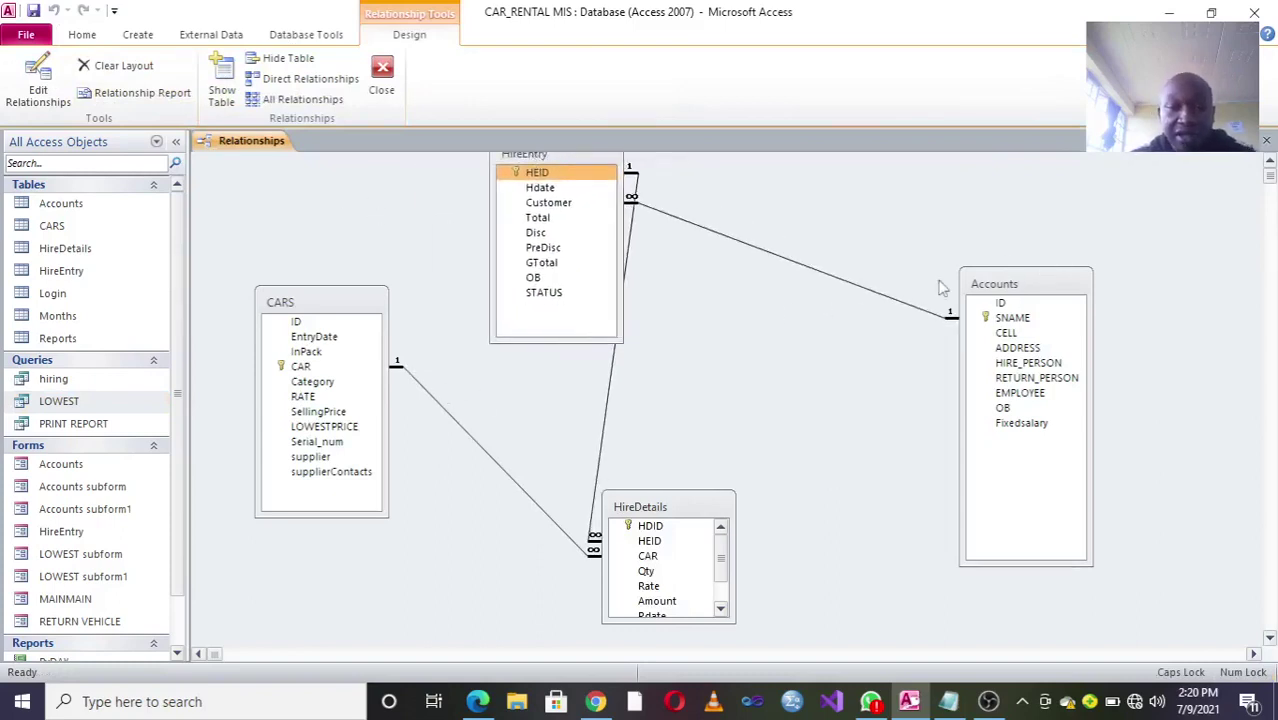
pyautogui.moveTo(992, 290); pyautogui.dragTo(1060, 312)
pyautogui.moveTo(711, 492); pyautogui.dragTo(787, 498)
pyautogui.moveTo(550, 159); pyautogui.dragTo(537, 191)
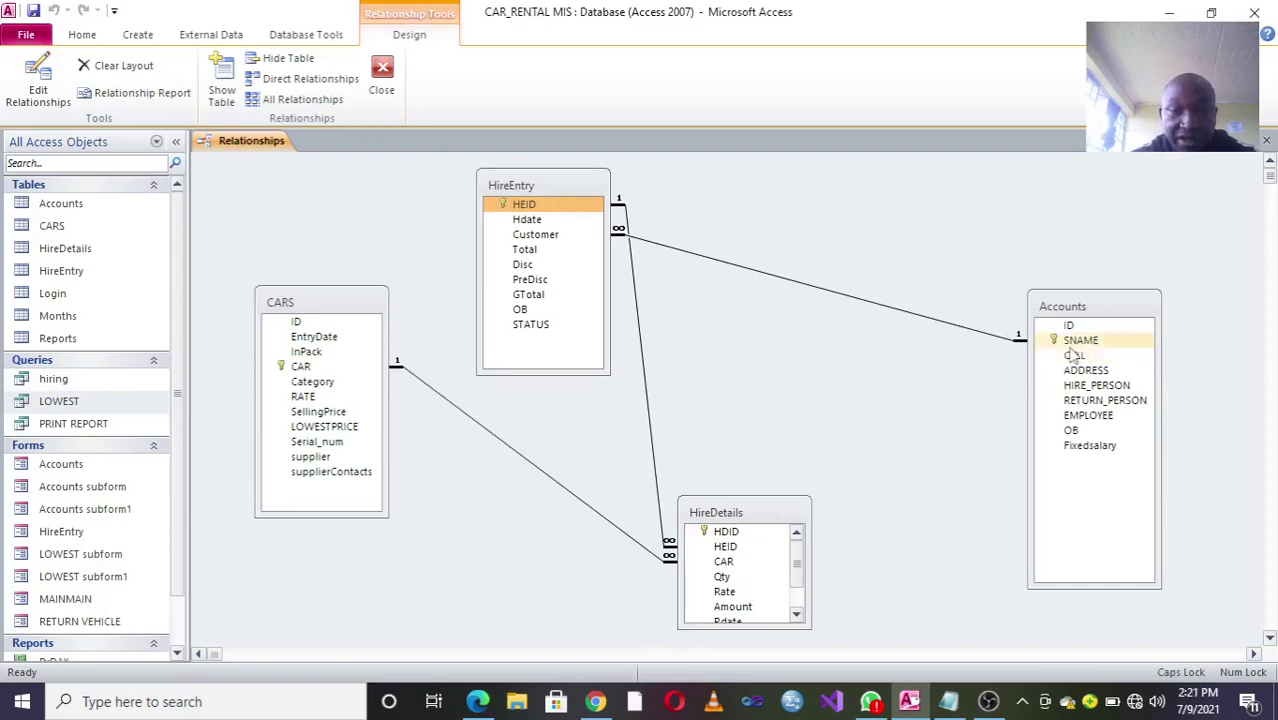
# Step: Link HireEntry's HEID to HireDetails' HEID, then close the diagram, saving its layout
pyautogui.click(547, 237)
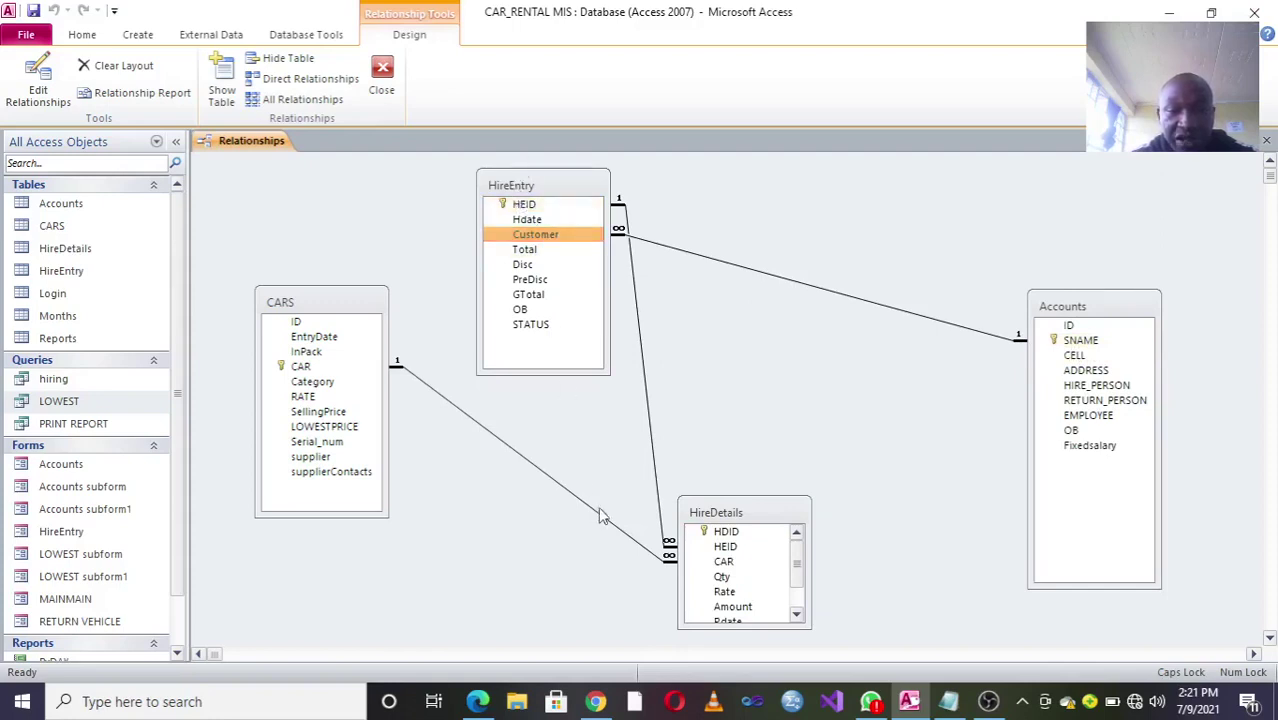
pyautogui.moveTo(546, 207); pyautogui.dragTo(1275, 229)
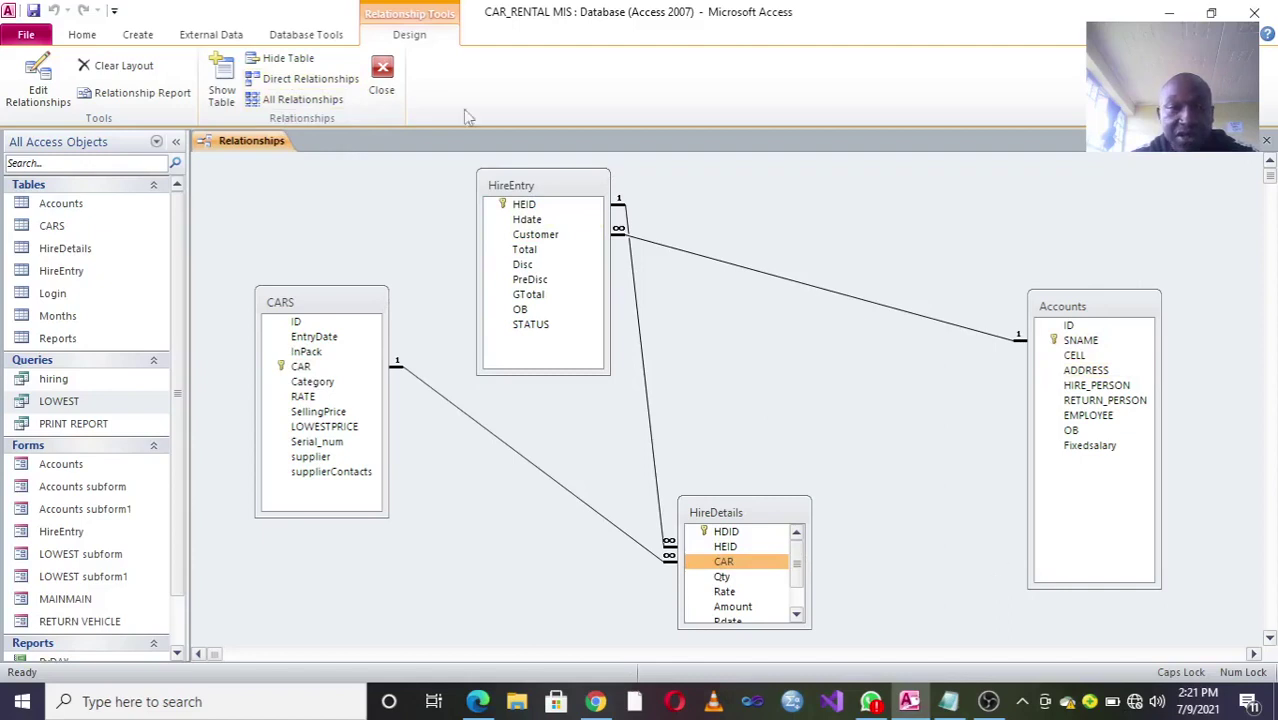
pyautogui.click(381, 80)
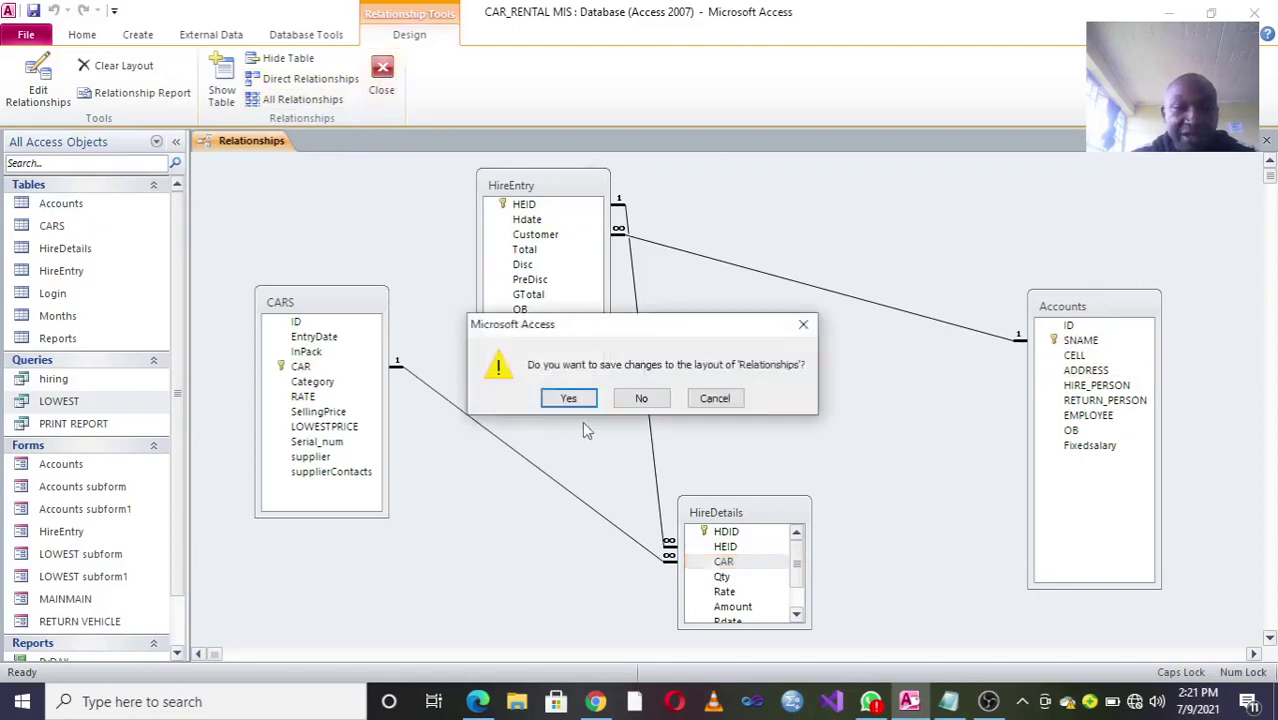
pyautogui.click(568, 398)
pyautogui.scroll(-1, 188, 320)
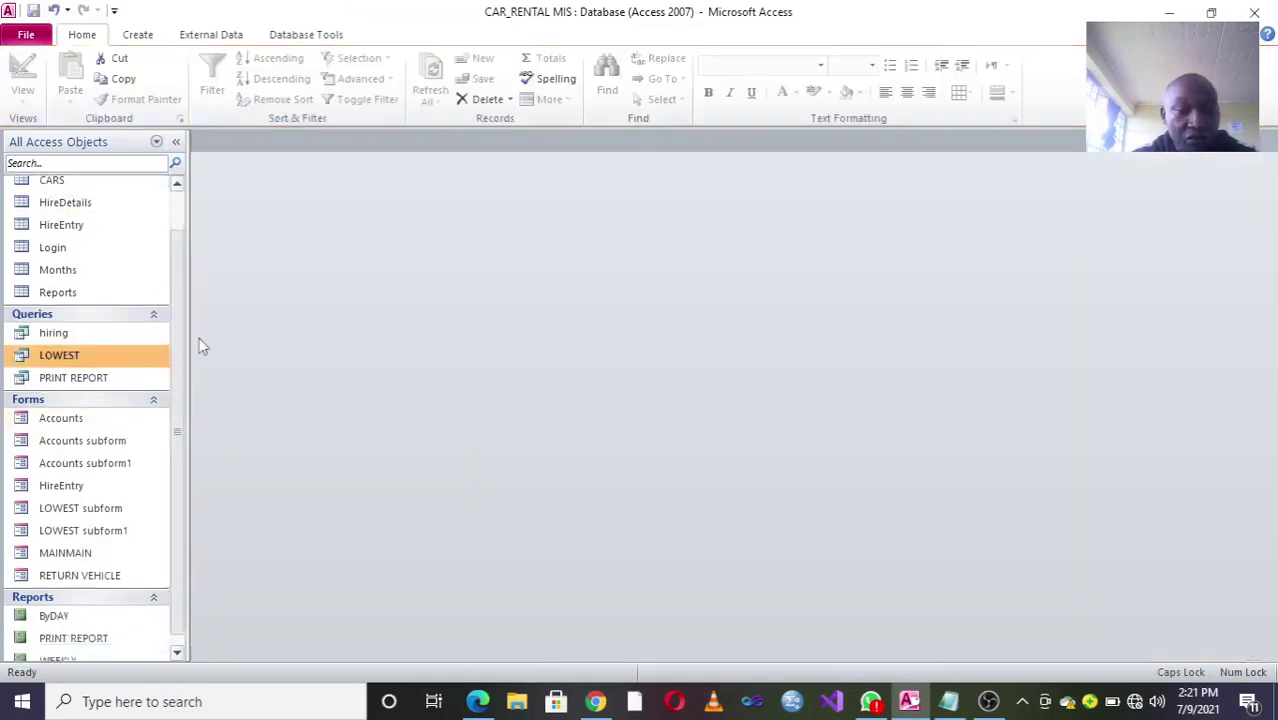
# Step: Launch the RETURN HIRED CAR form from the MAINMAIN menu, then close the menu
pyautogui.doubleClick(70, 541)
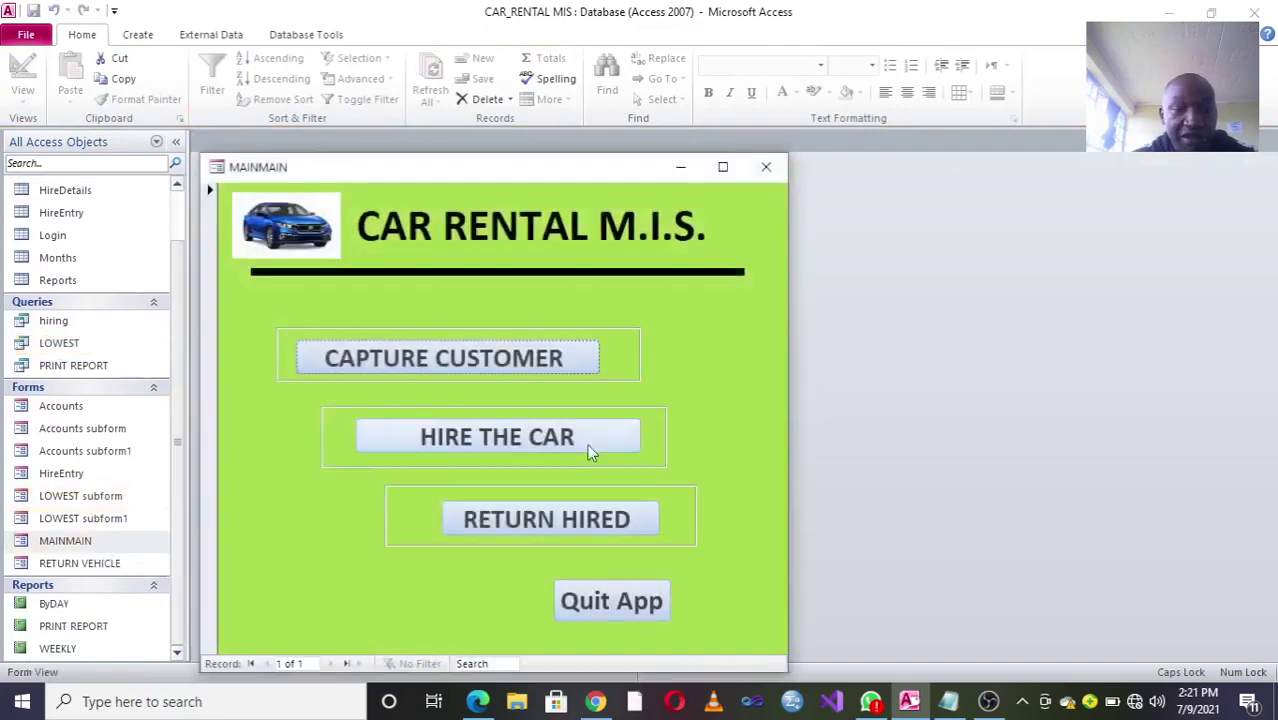
pyautogui.moveTo(370, 183); pyautogui.dragTo(430, 140)
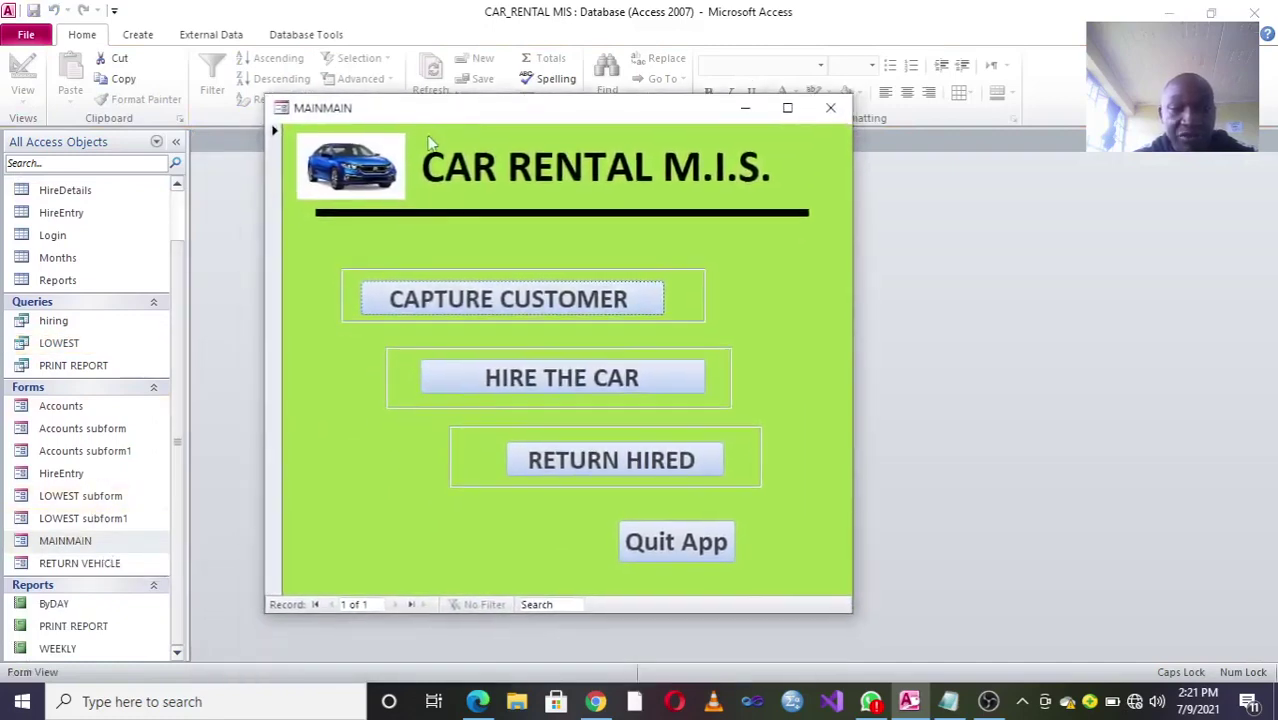
pyautogui.click(628, 462)
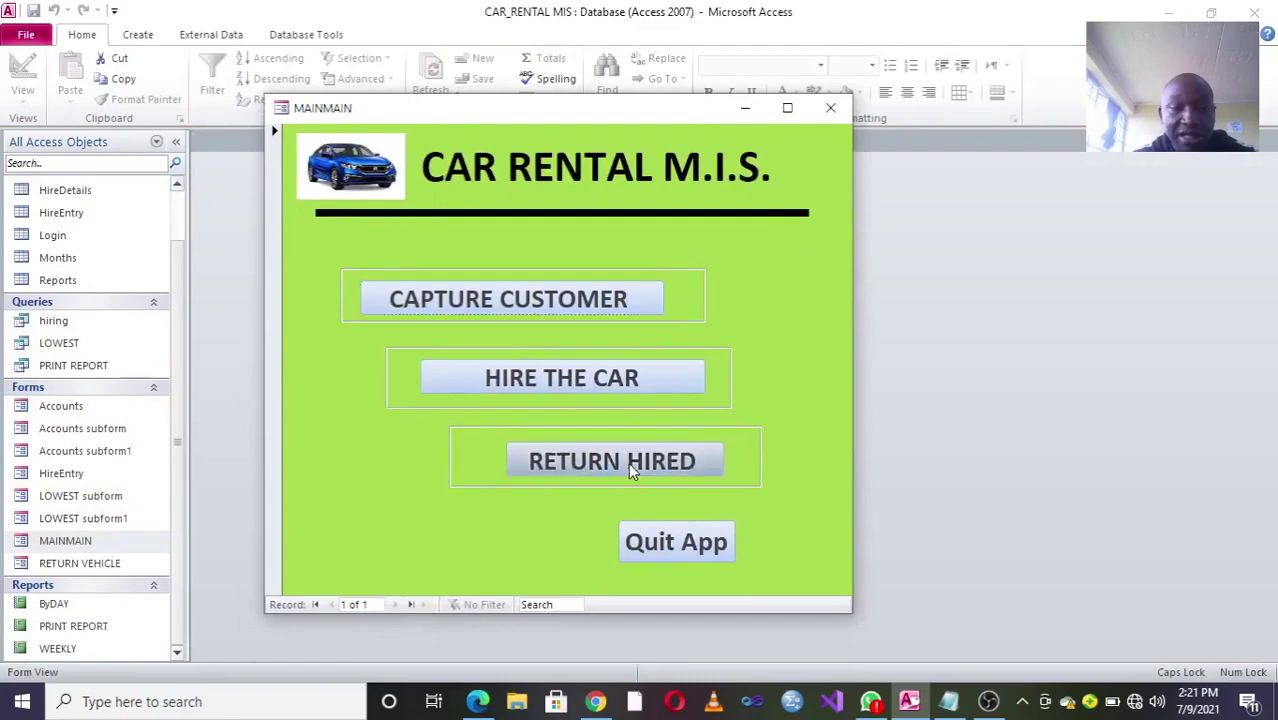
pyautogui.click(830, 107)
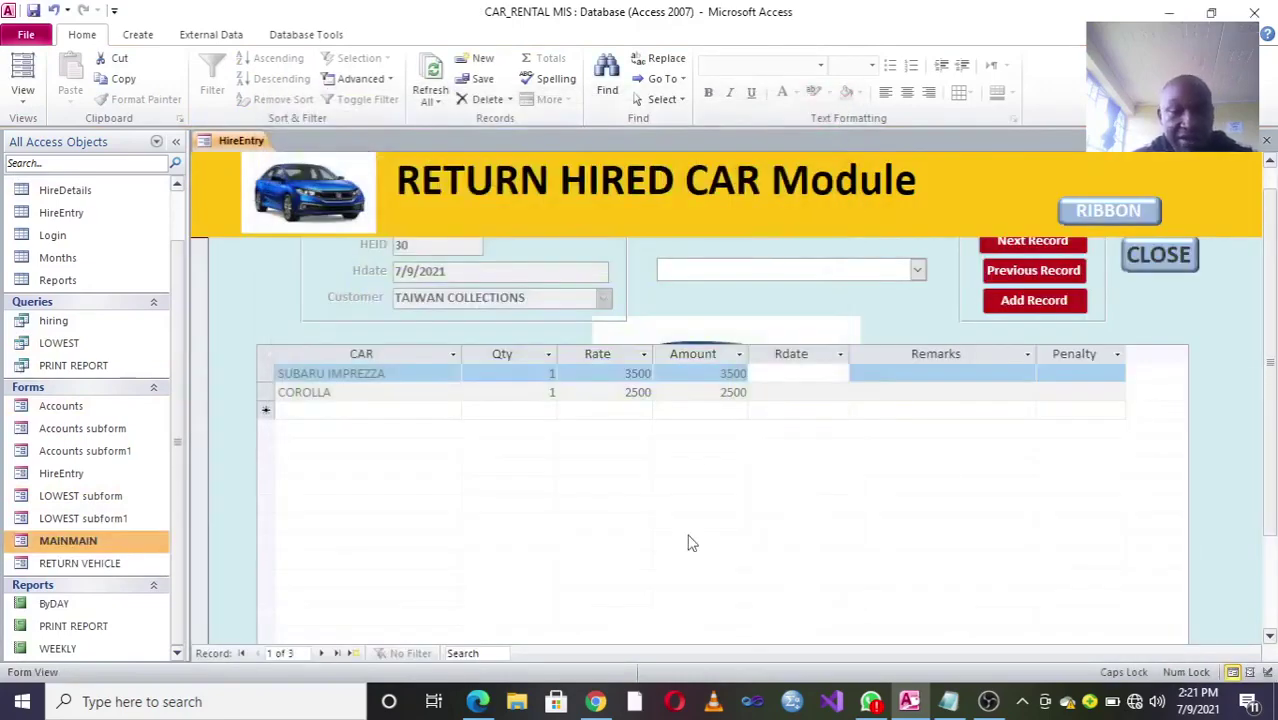
# Step: Select the Qty, Rate and Amount columns, then the CAR through Amount columns of the hire lines
pyautogui.click(512, 350)
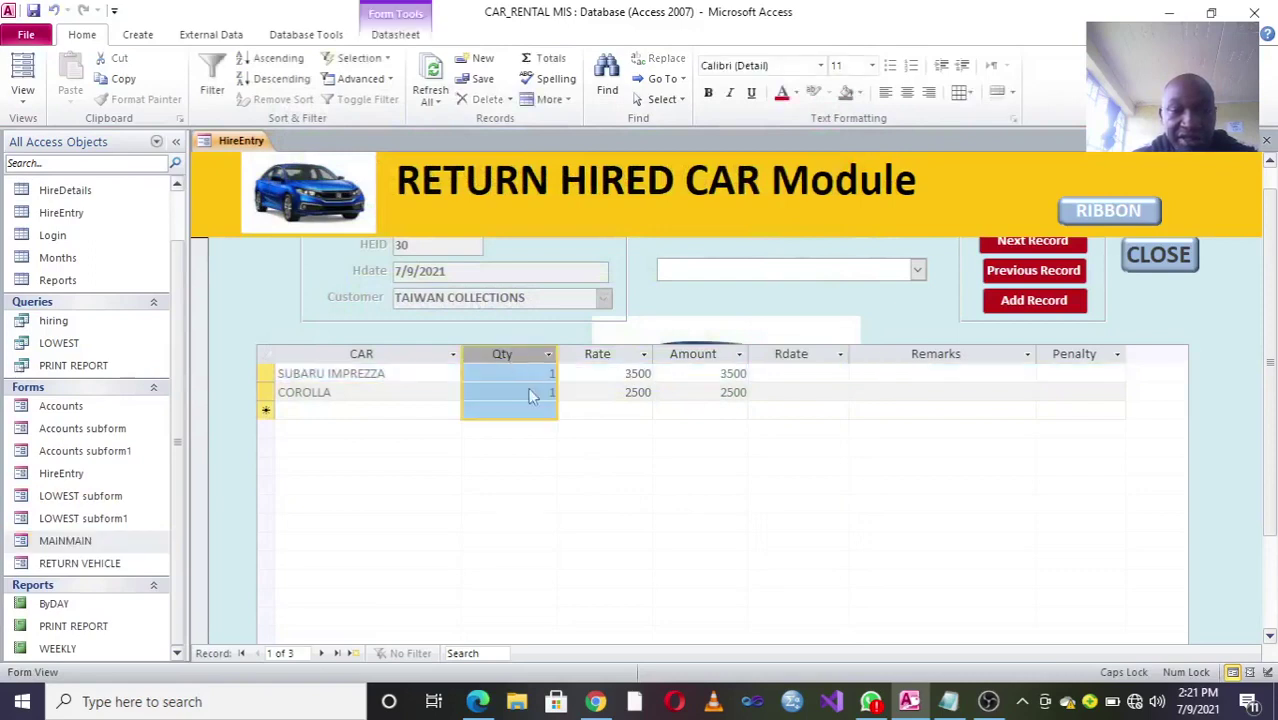
pyautogui.click(597, 350)
pyautogui.click(687, 356)
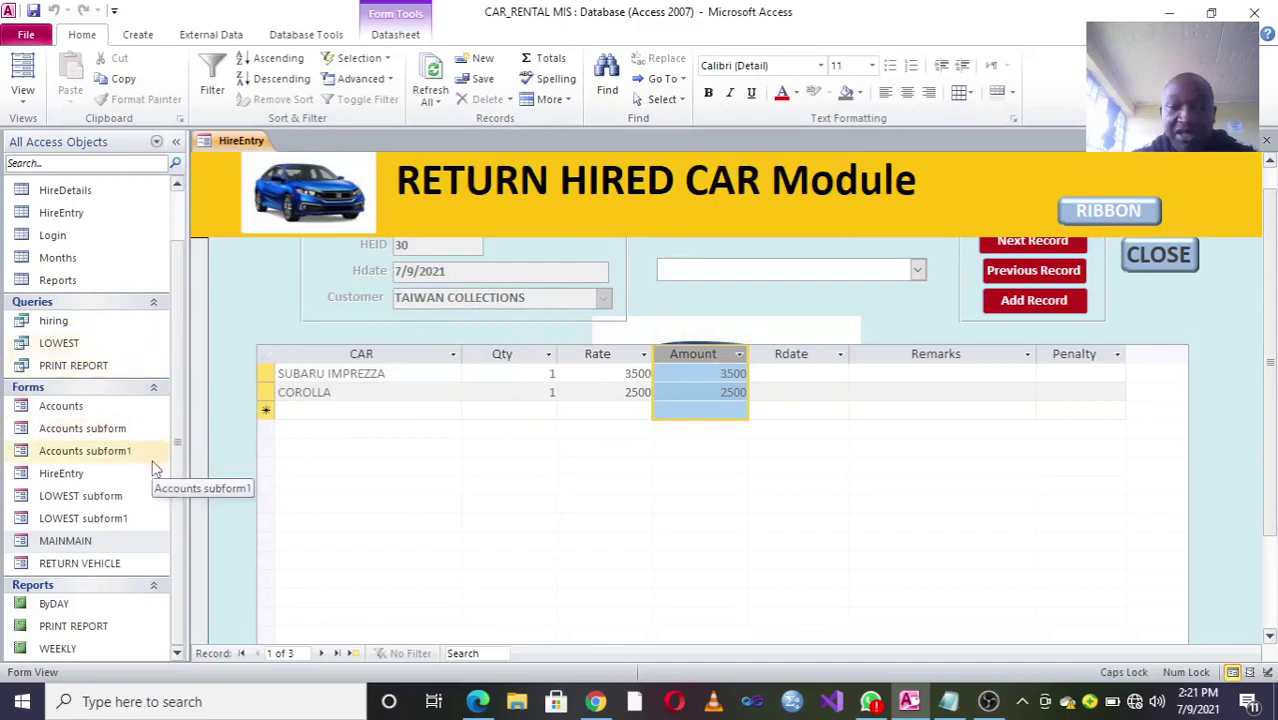
pyautogui.moveTo(325, 350); pyautogui.dragTo(728, 392)
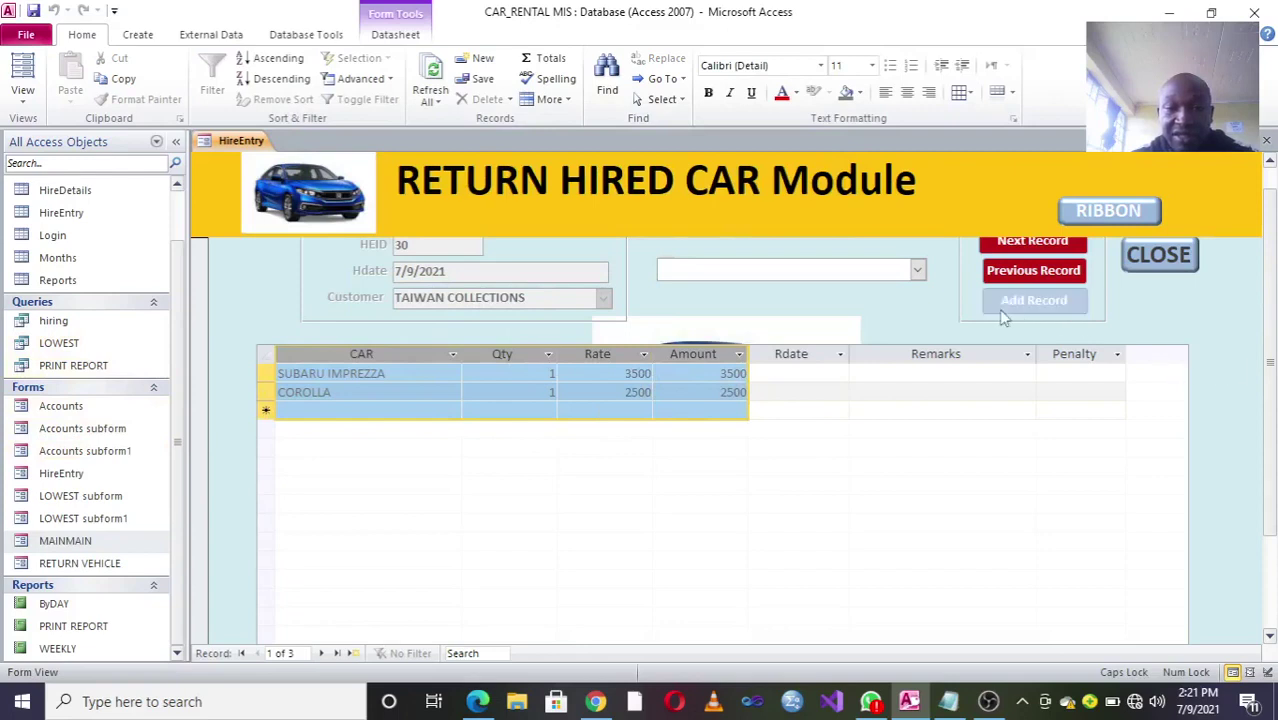
# Step: Look up hire record 32 and set both cars' return dates to 7/9/2021
pyautogui.click(917, 271)
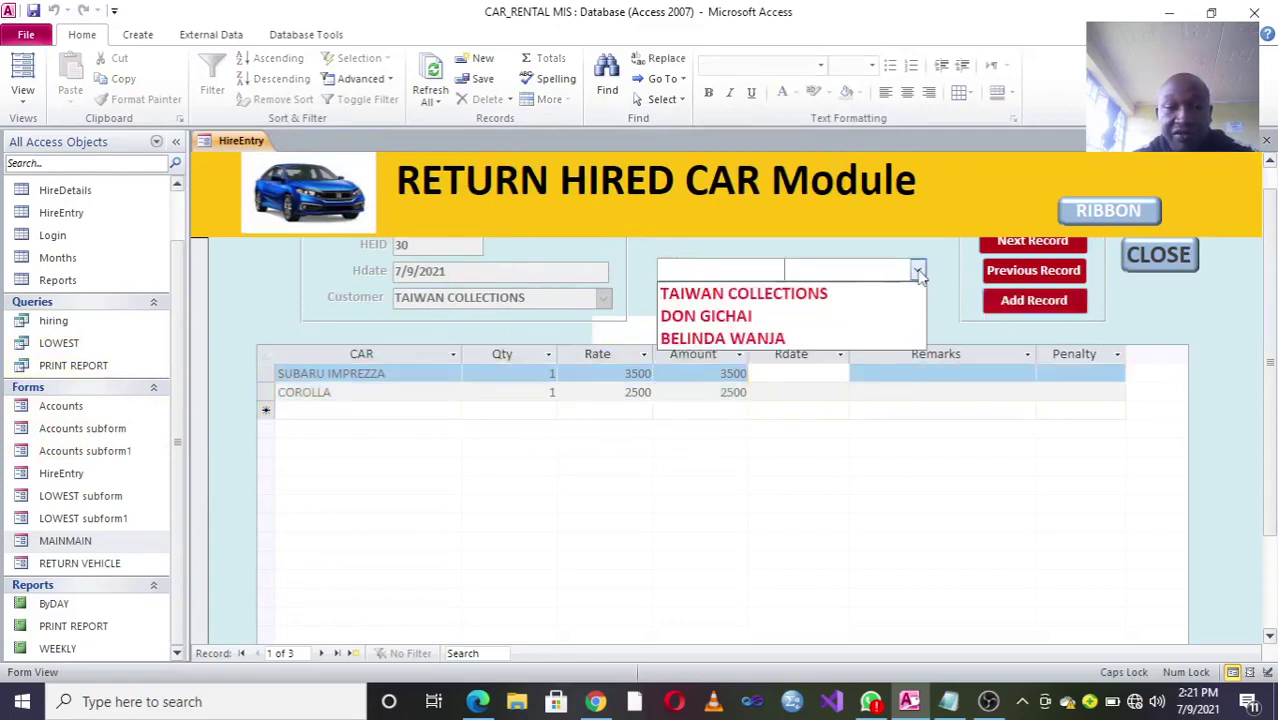
pyautogui.click(812, 340)
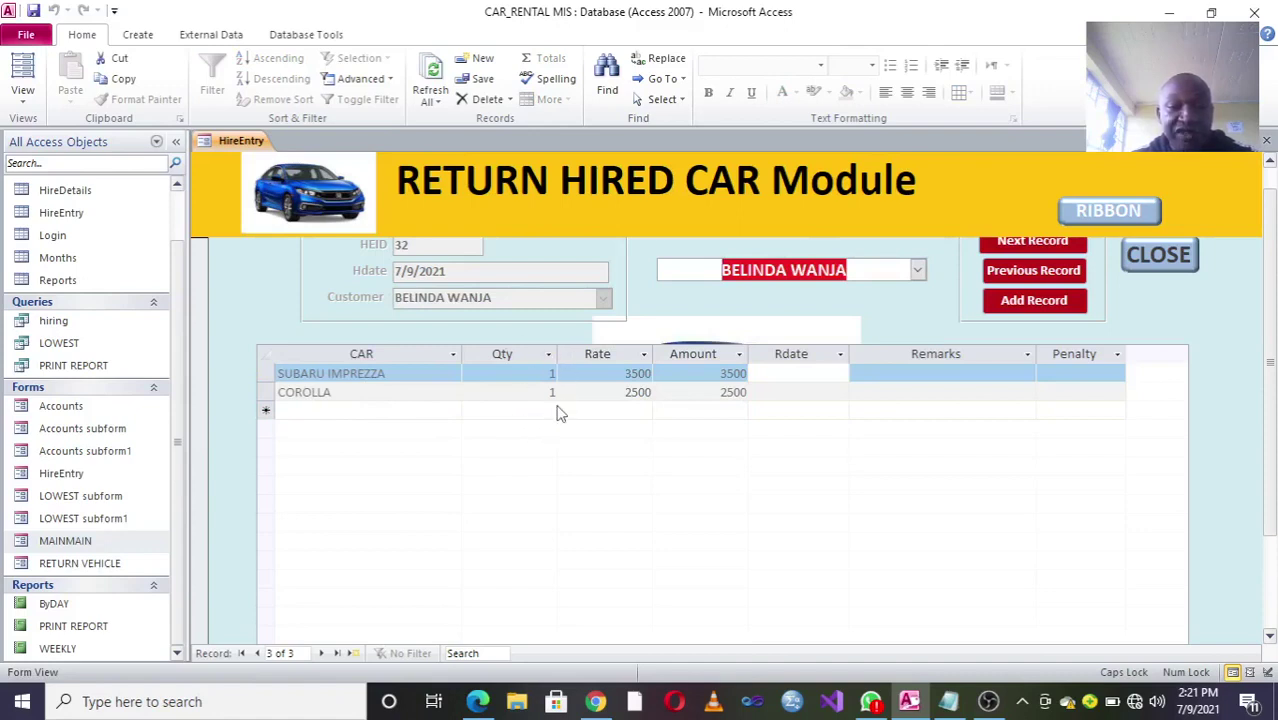
pyautogui.click(822, 374)
pyautogui.click(858, 374)
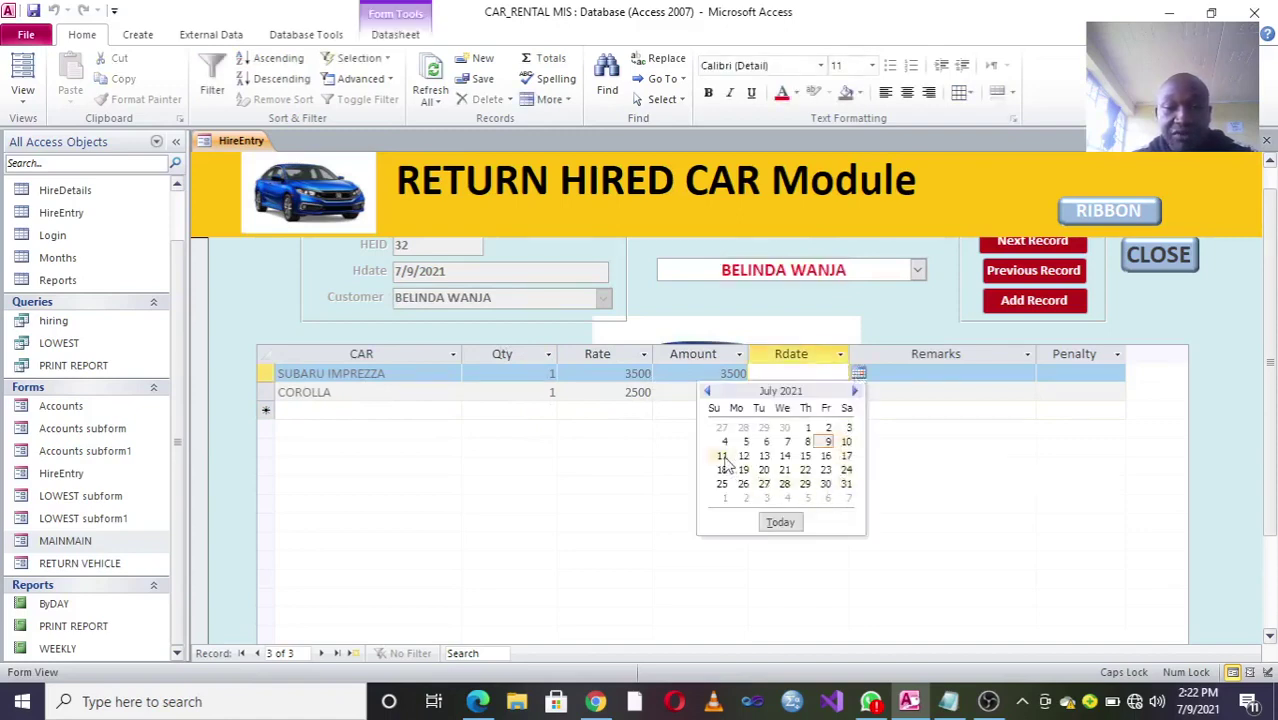
pyautogui.click(828, 442)
pyautogui.click(838, 392)
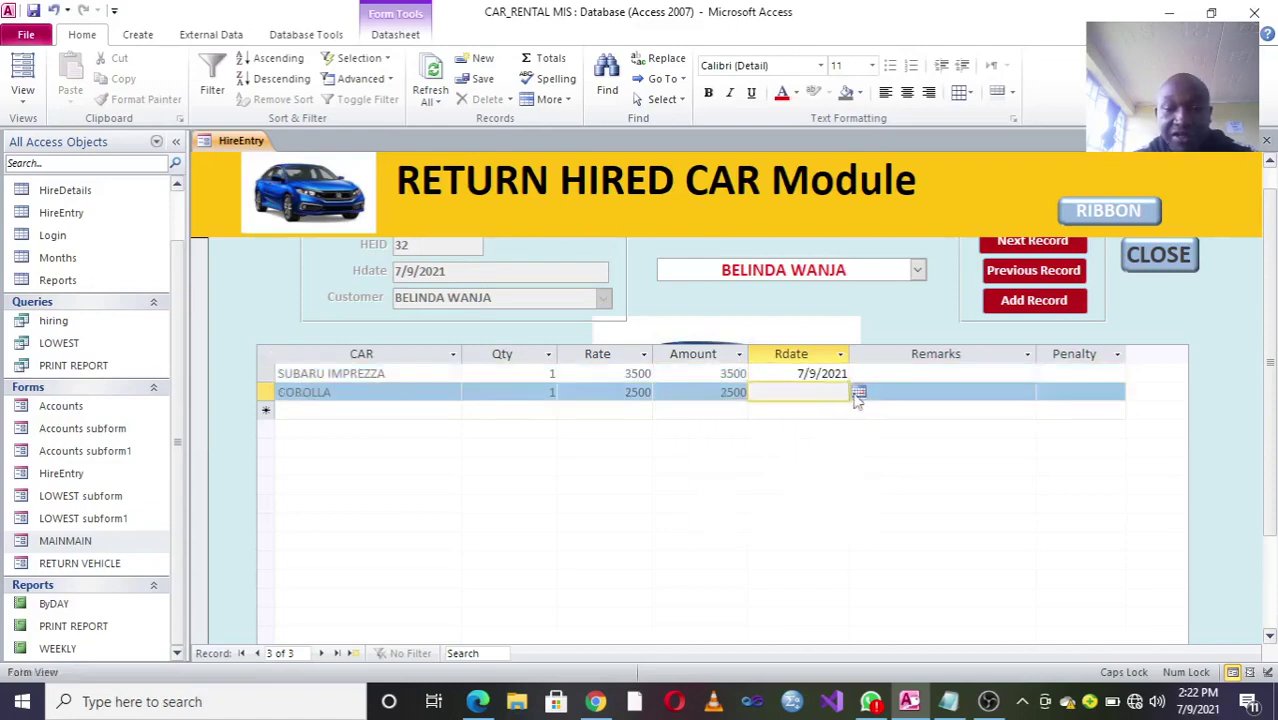
pyautogui.click(858, 392)
pyautogui.click(838, 461)
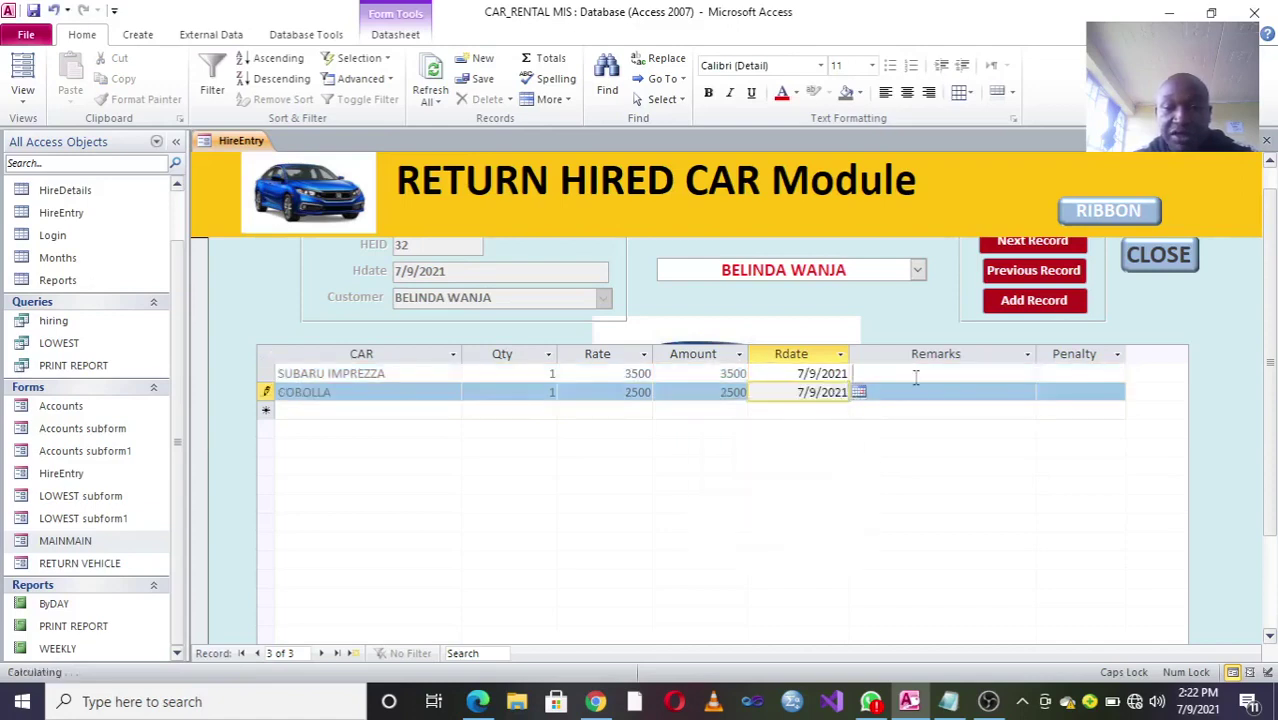
# Step: Enter CLEARED remarks and 0 penalty for both cars, then close the form, confirming Yes
pyautogui.click(915, 375)
pyautogui.write('CLEARED')
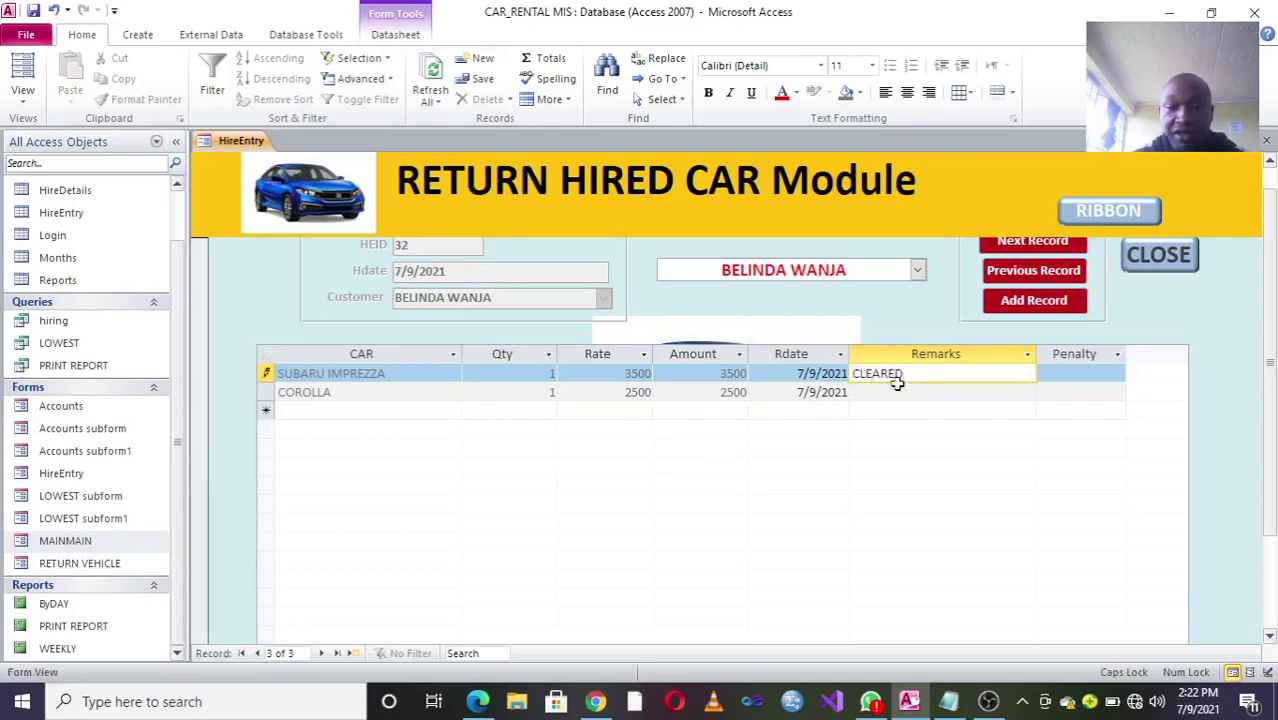
pyautogui.click(900, 392)
pyautogui.write('CLEARED')
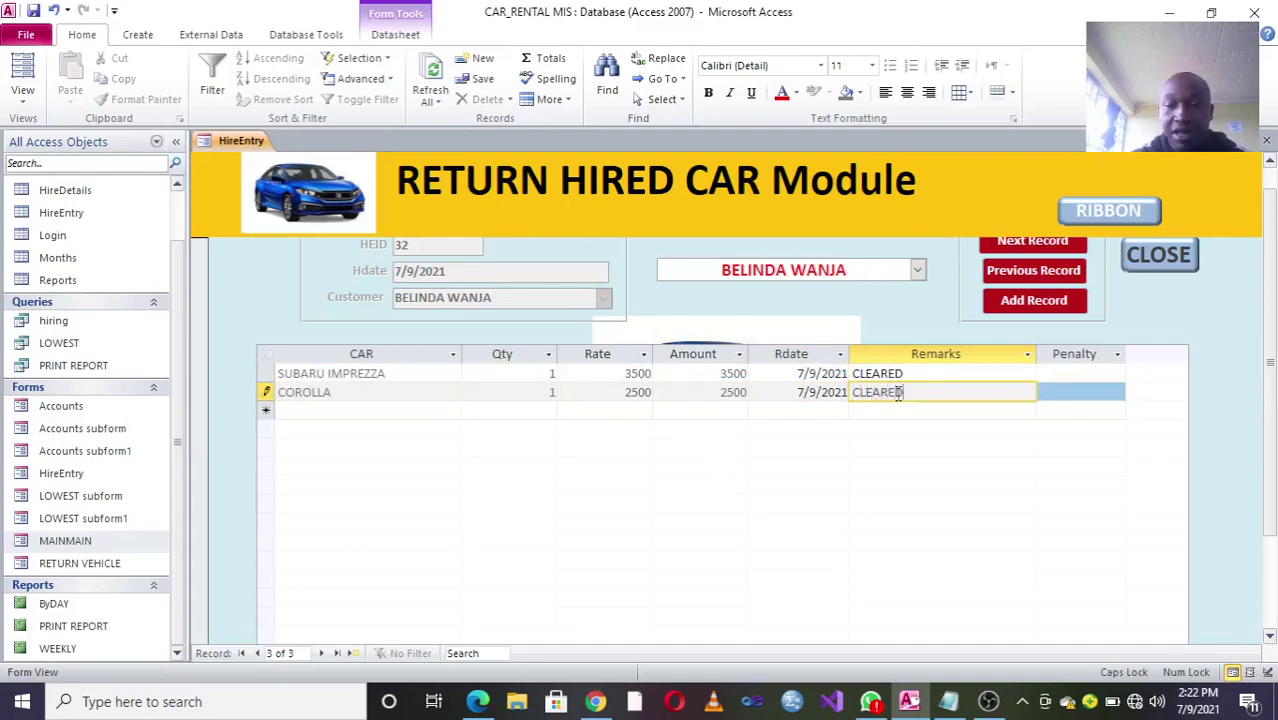
pyautogui.click(1073, 374)
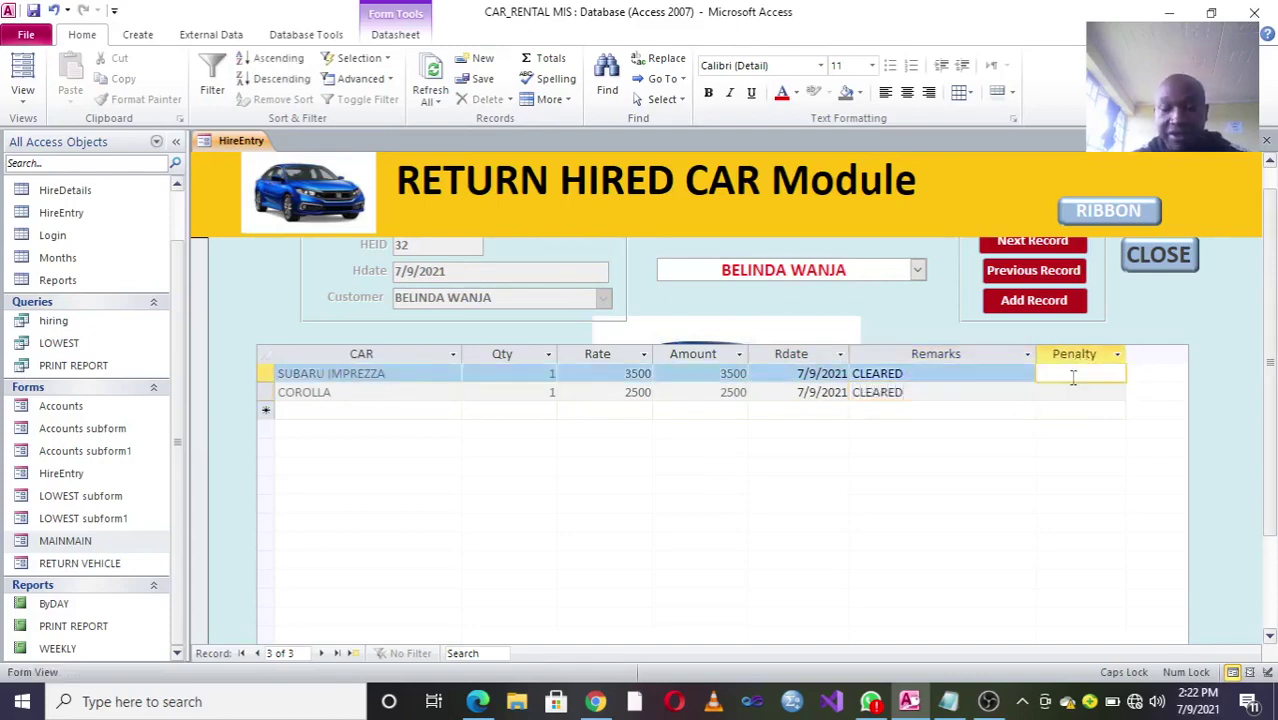
pyautogui.click(1068, 394)
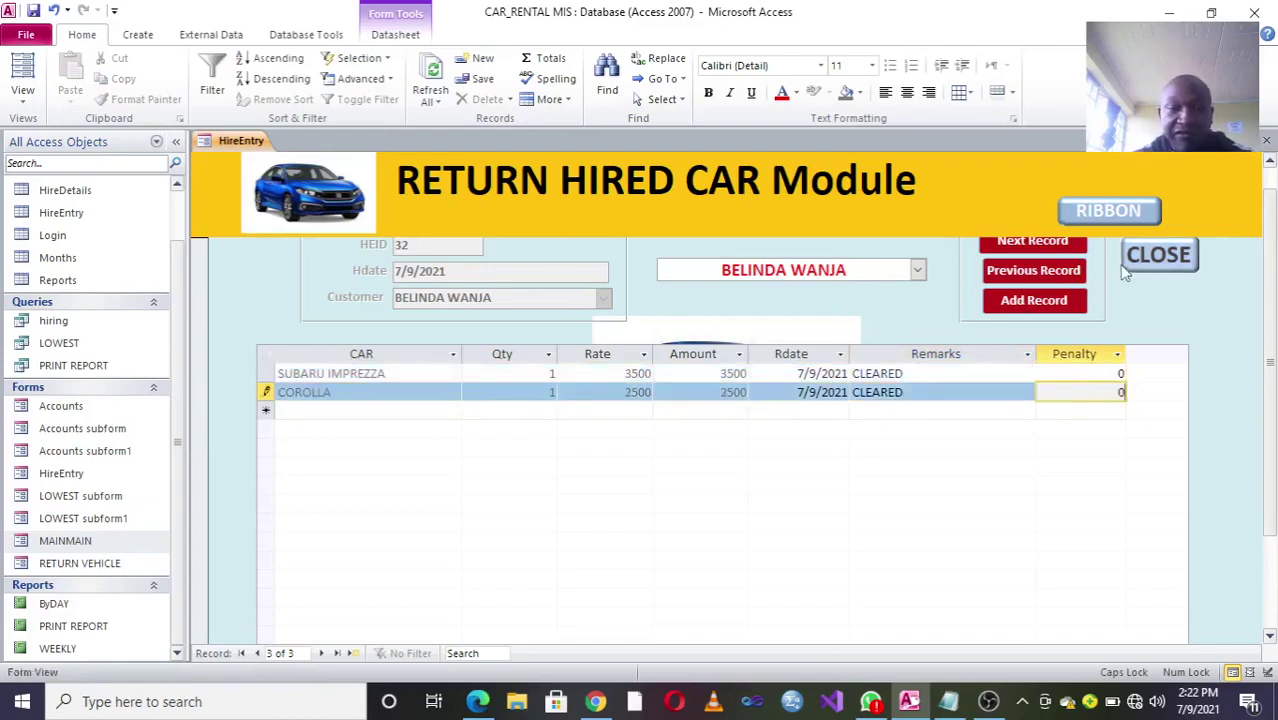
pyautogui.click(1160, 257)
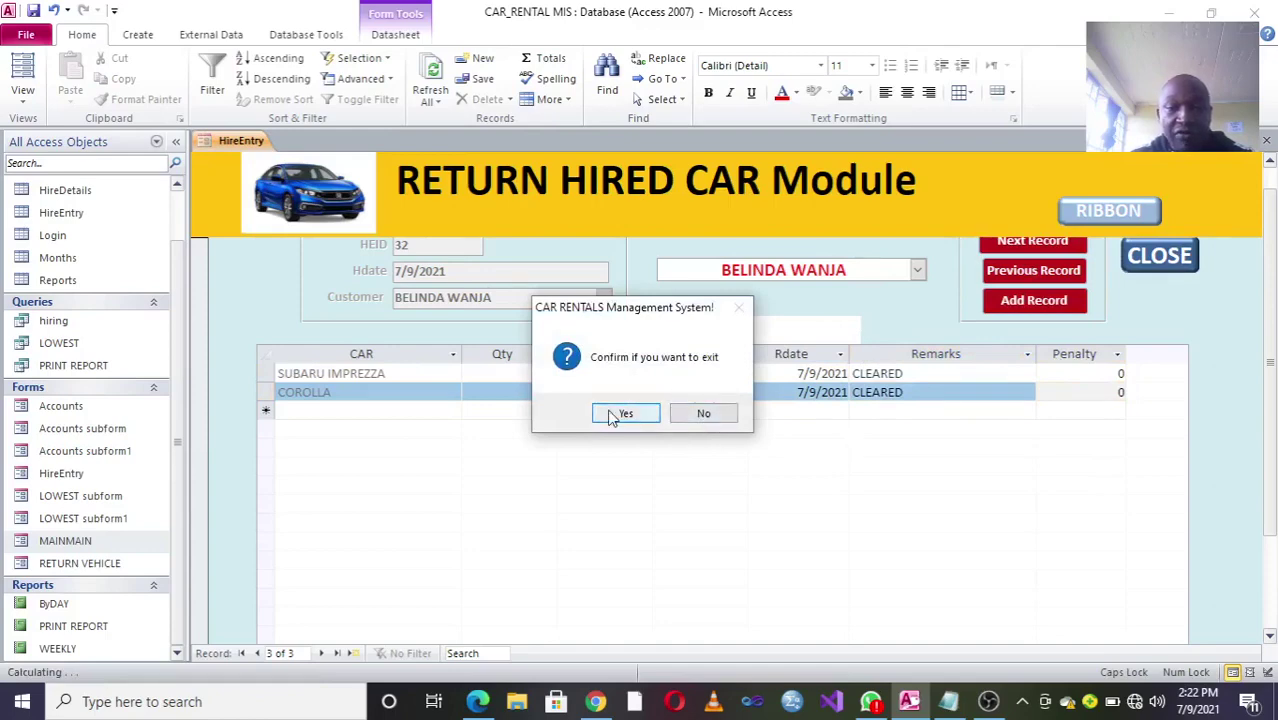
pyautogui.click(624, 414)
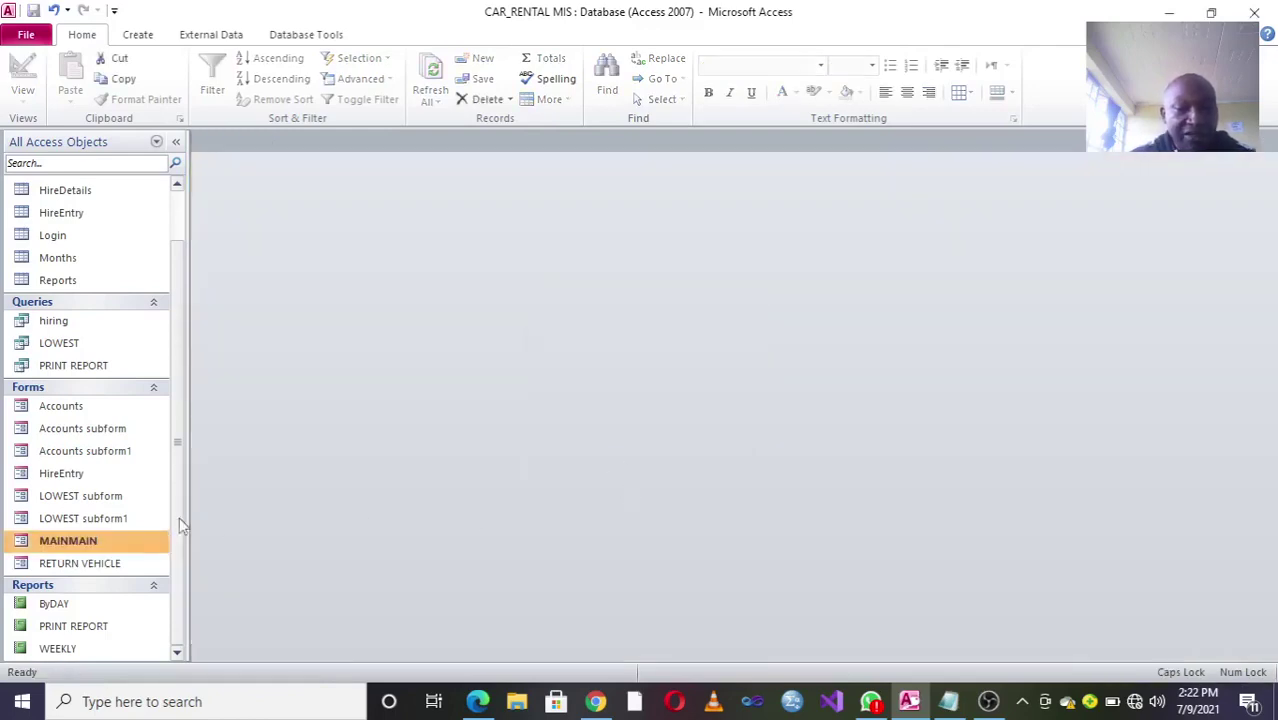
pyautogui.click(101, 630)
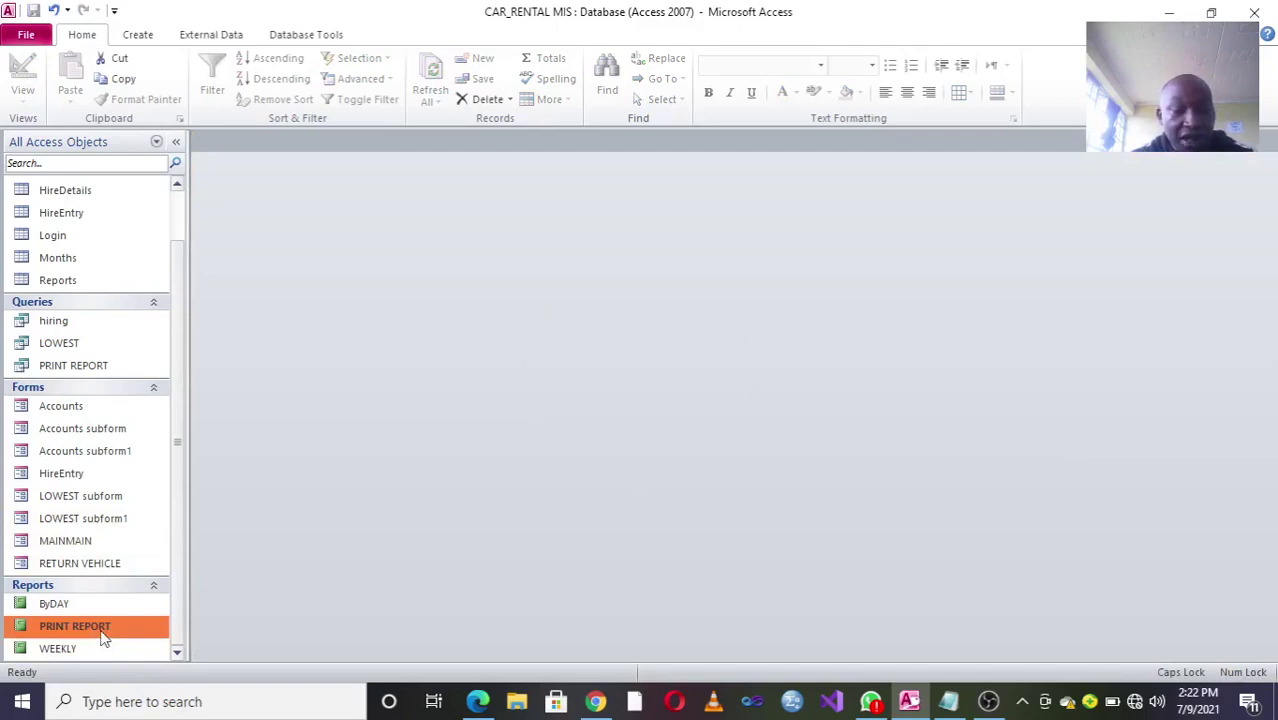
pyautogui.rightClick(101, 635)
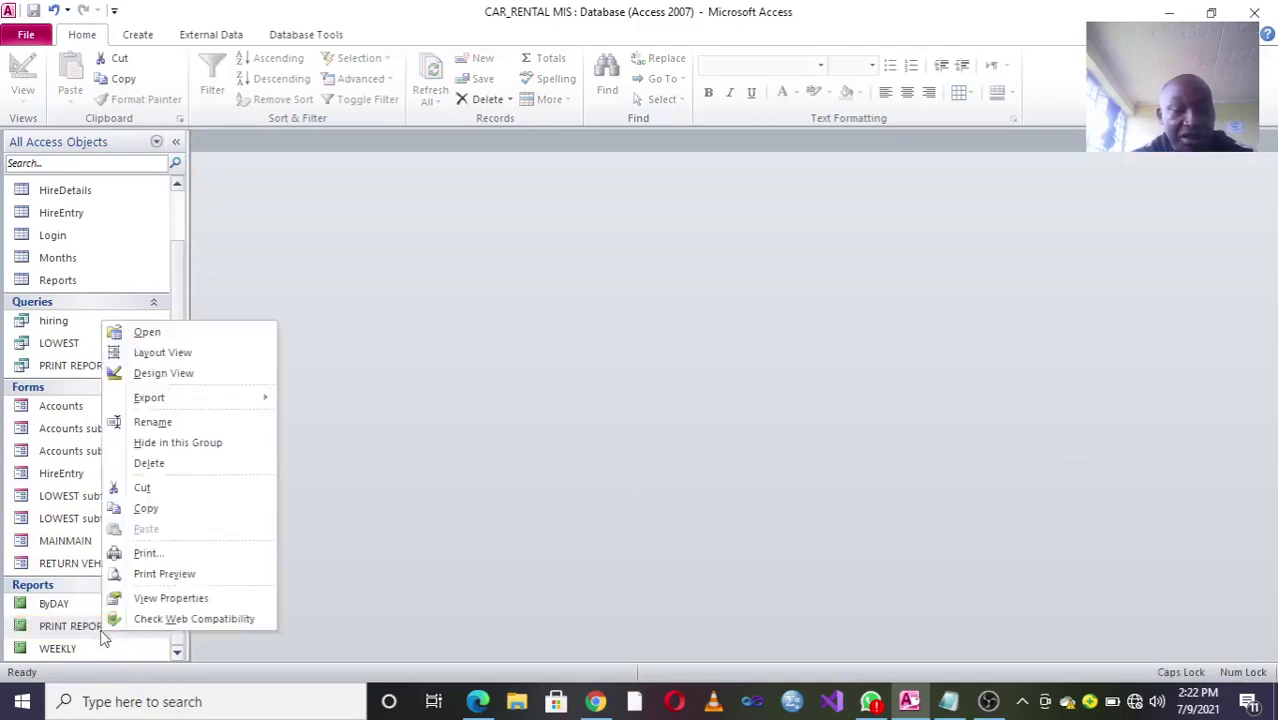
pyautogui.click(238, 375)
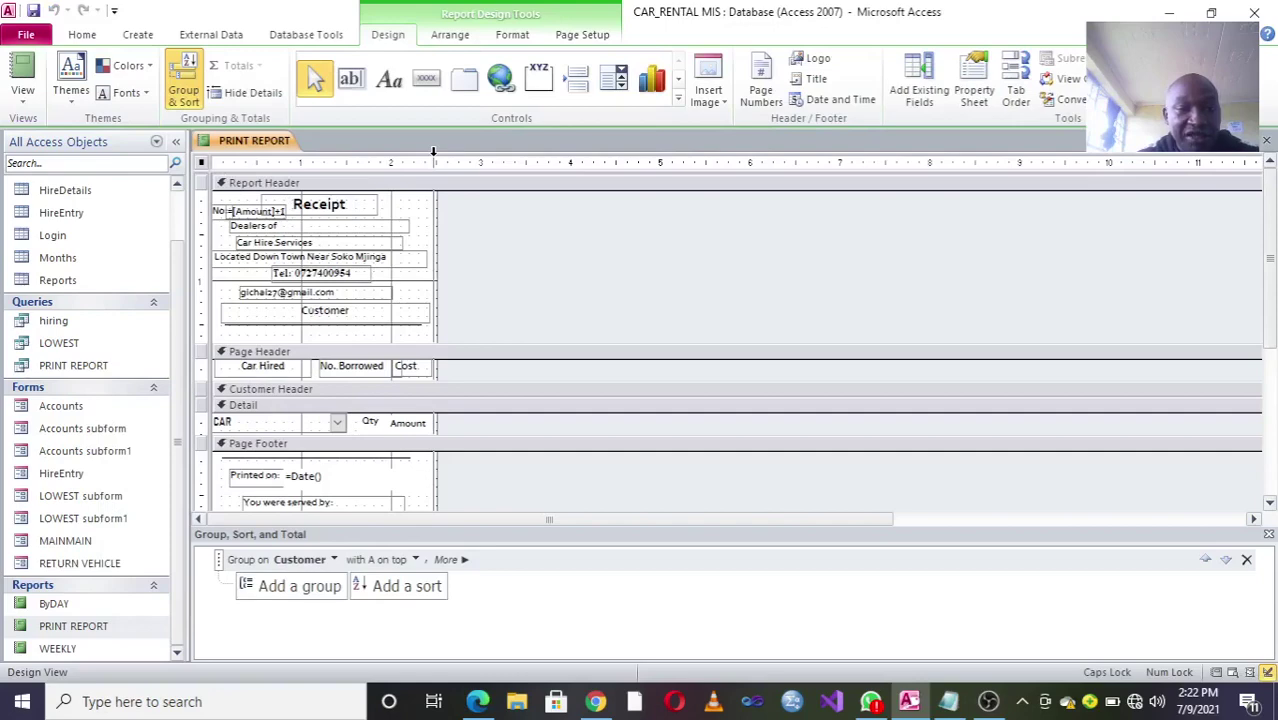
pyautogui.moveTo(433, 150); pyautogui.dragTo(435, 150)
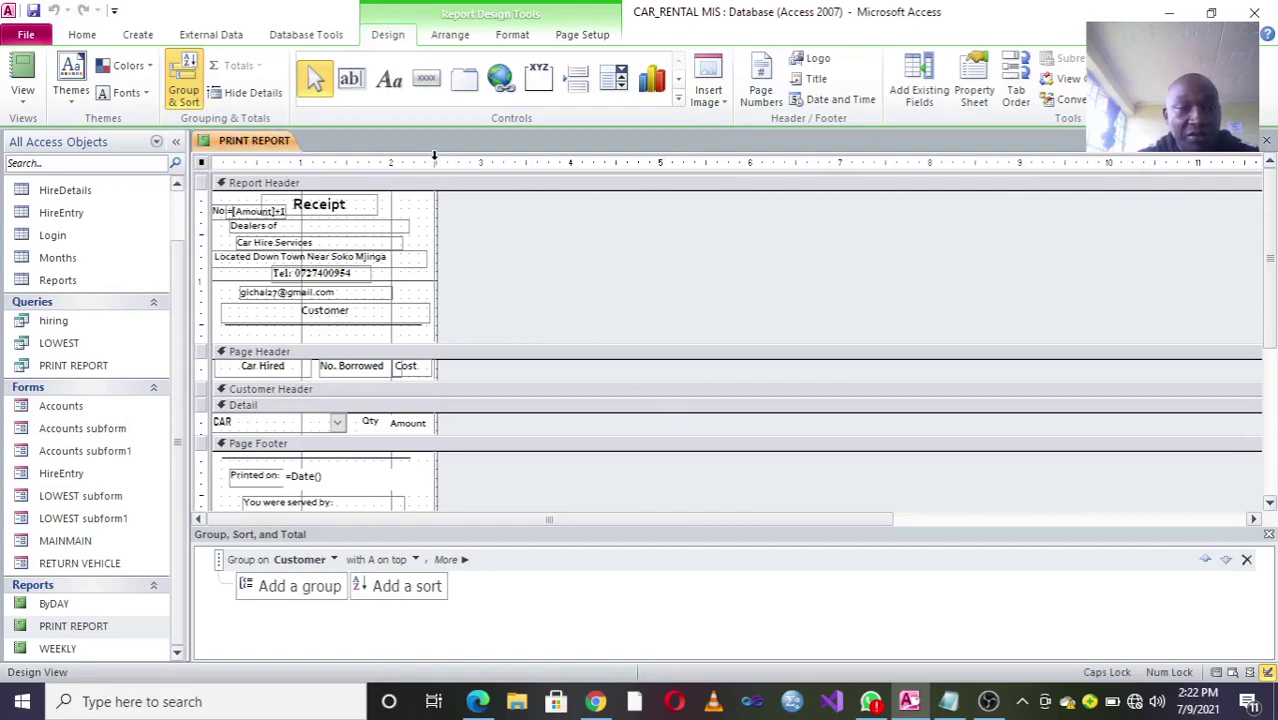
pyautogui.click(1266, 140)
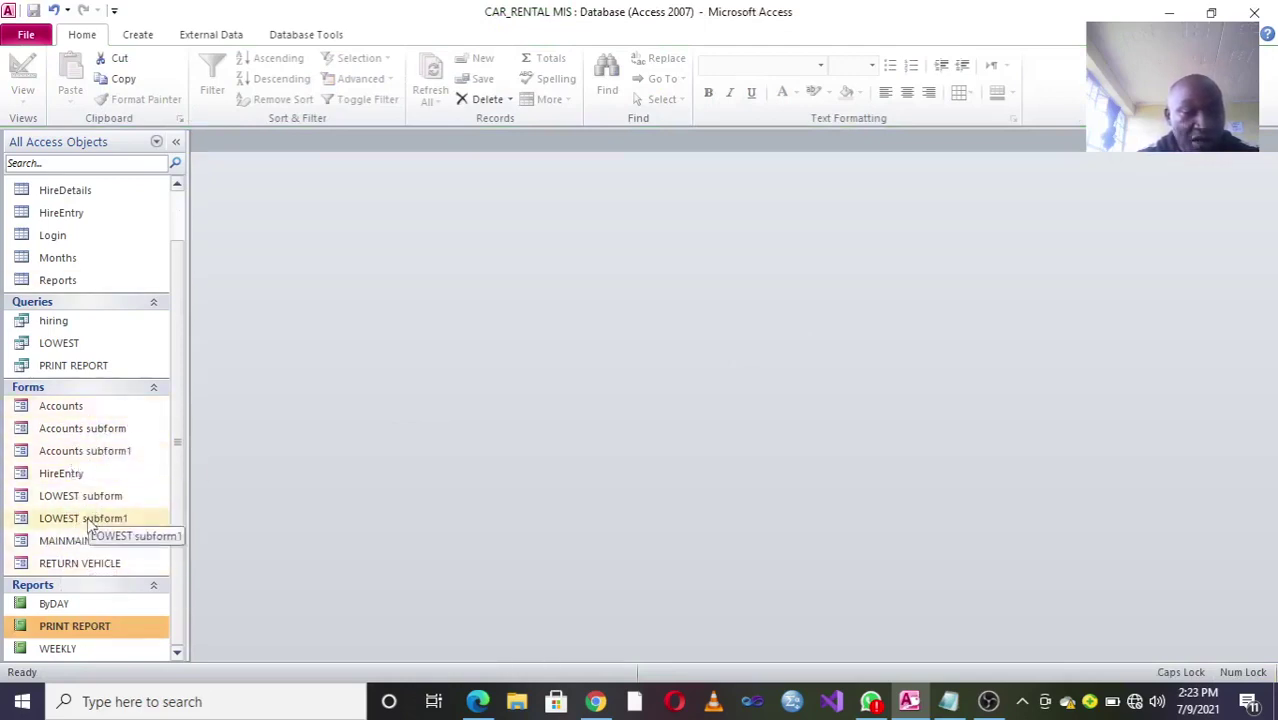
# Step: Open the HireEntry capture form and navigate back to hire record 30
pyautogui.doubleClick(62, 473)
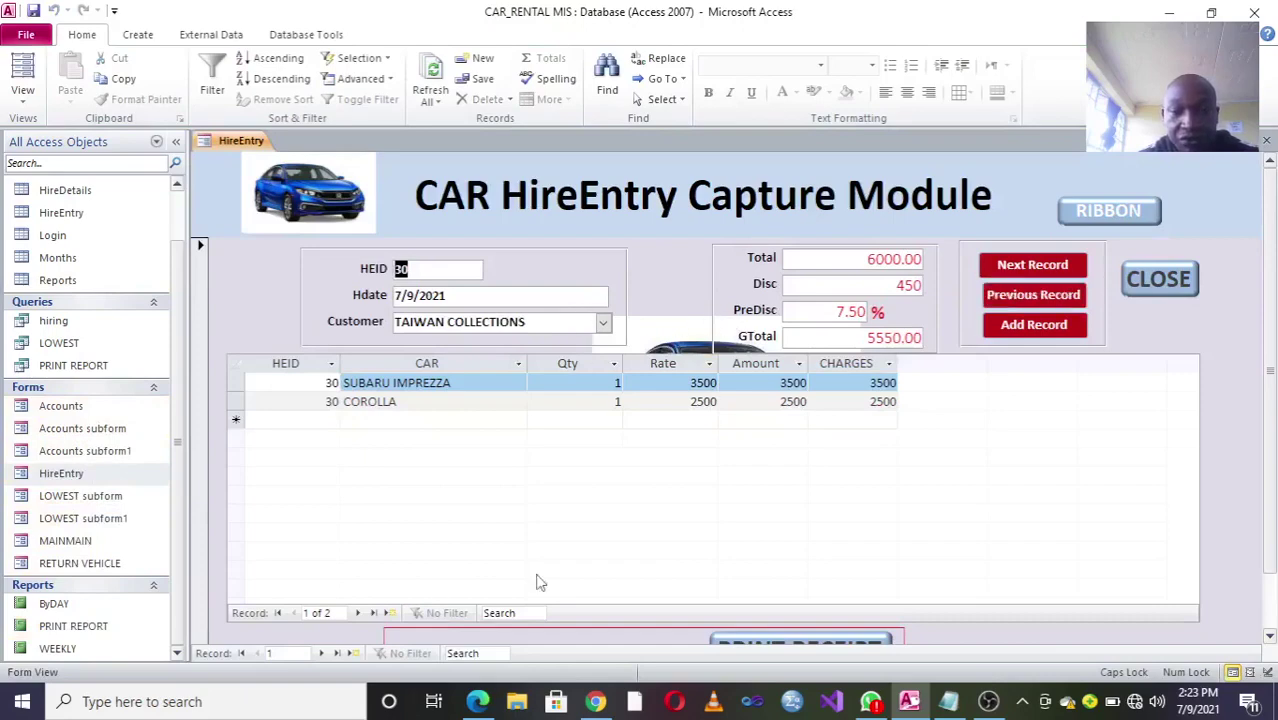
pyautogui.click(1055, 294)
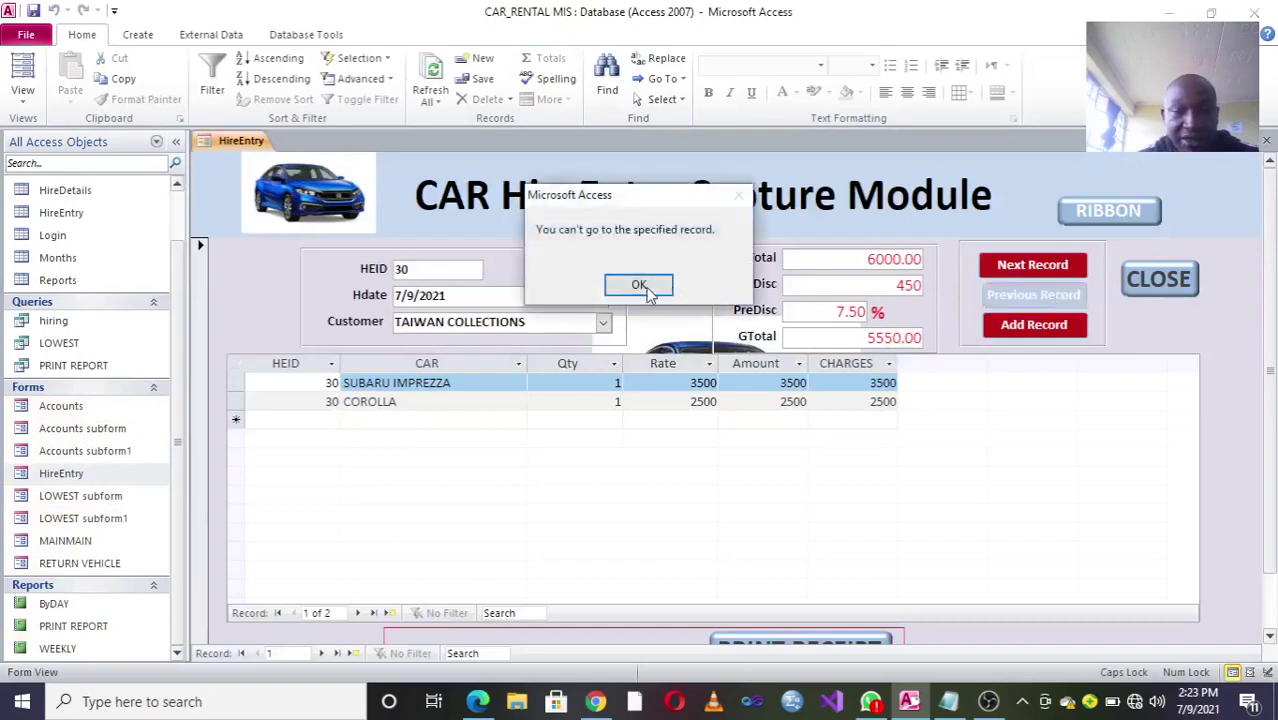
pyautogui.click(639, 285)
pyautogui.click(1034, 266)
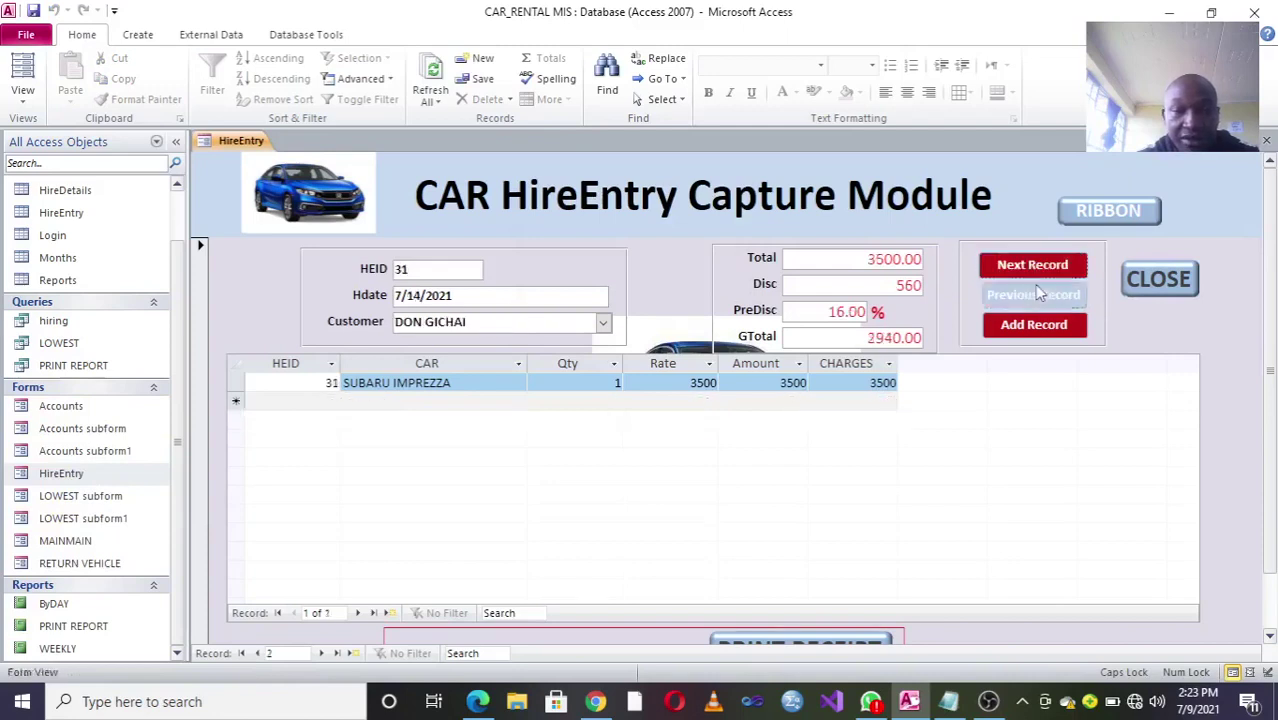
pyautogui.click(1036, 292)
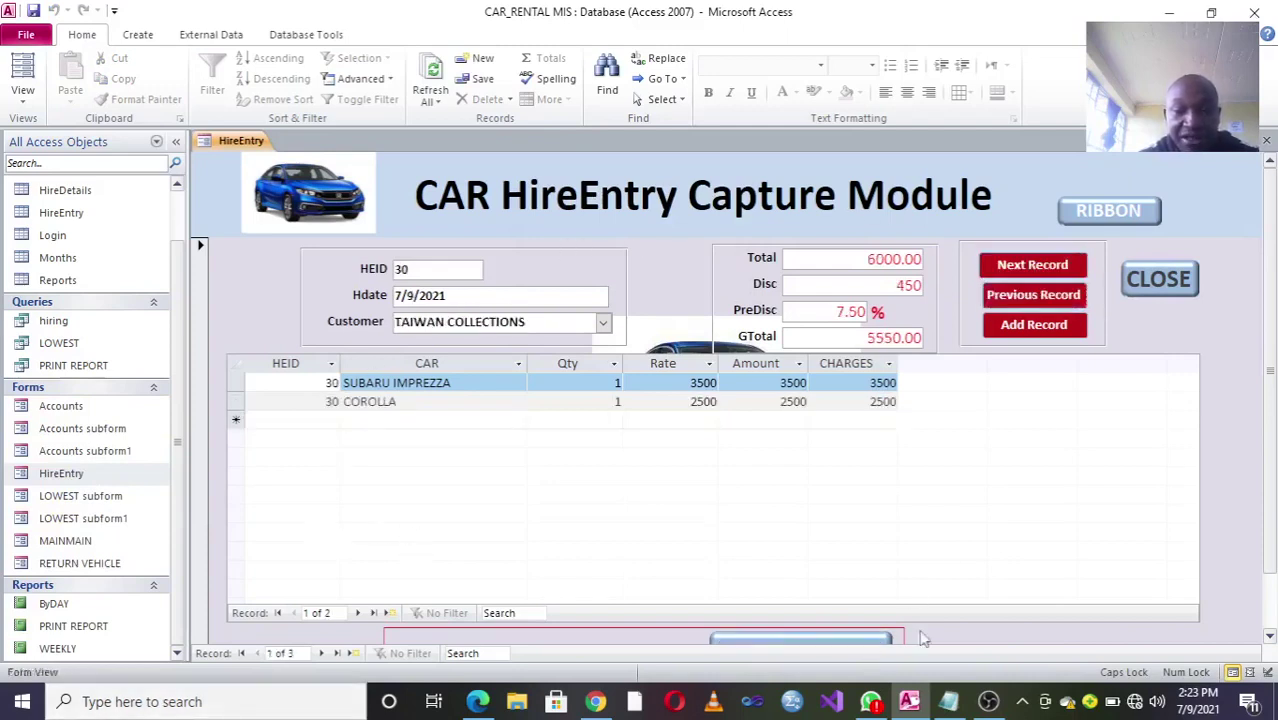
# Step: Hide the ribbon, print and close the TAIWAN COLLECTIONS receipt, then show the ribbon again
pyautogui.click(1109, 210)
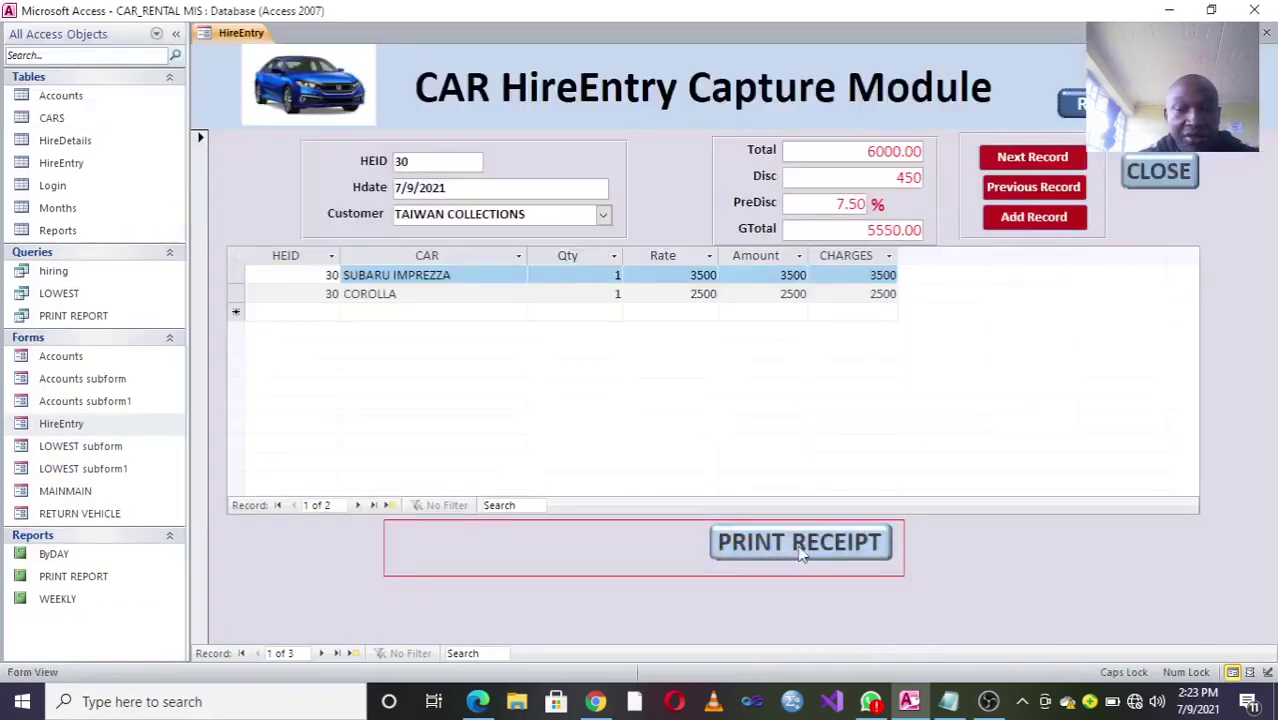
pyautogui.click(800, 545)
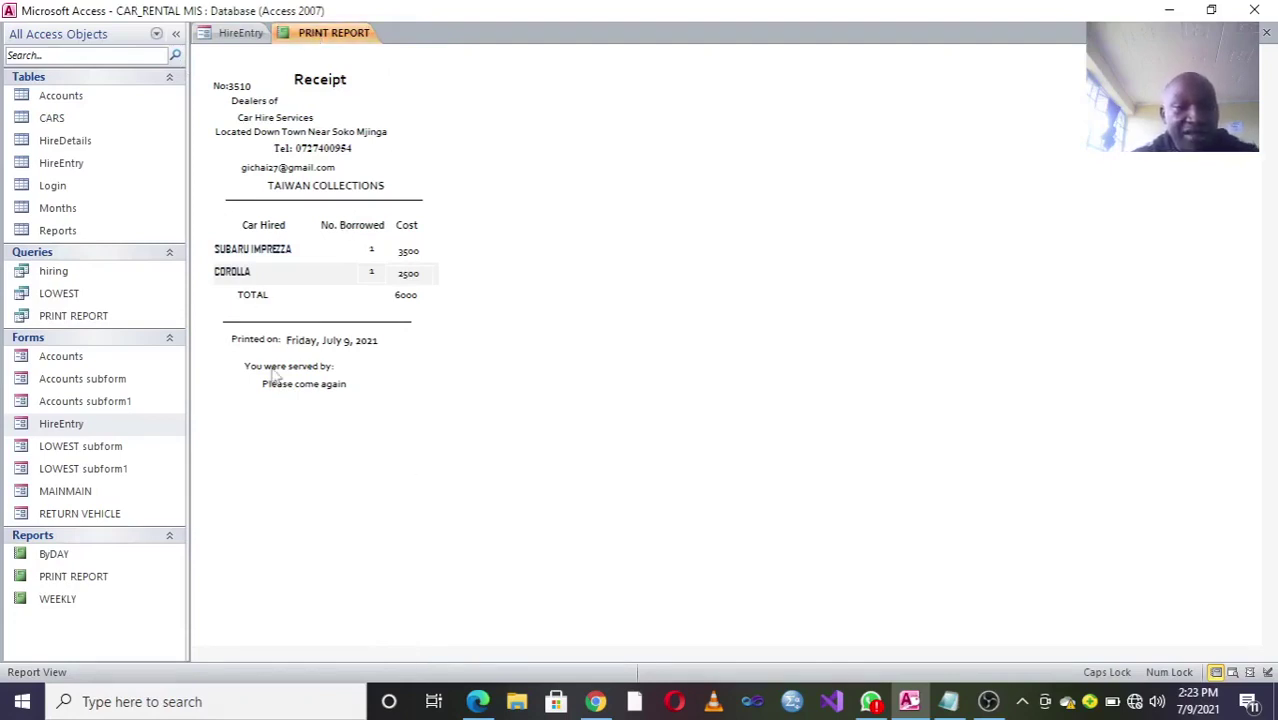
pyautogui.rightClick(334, 32)
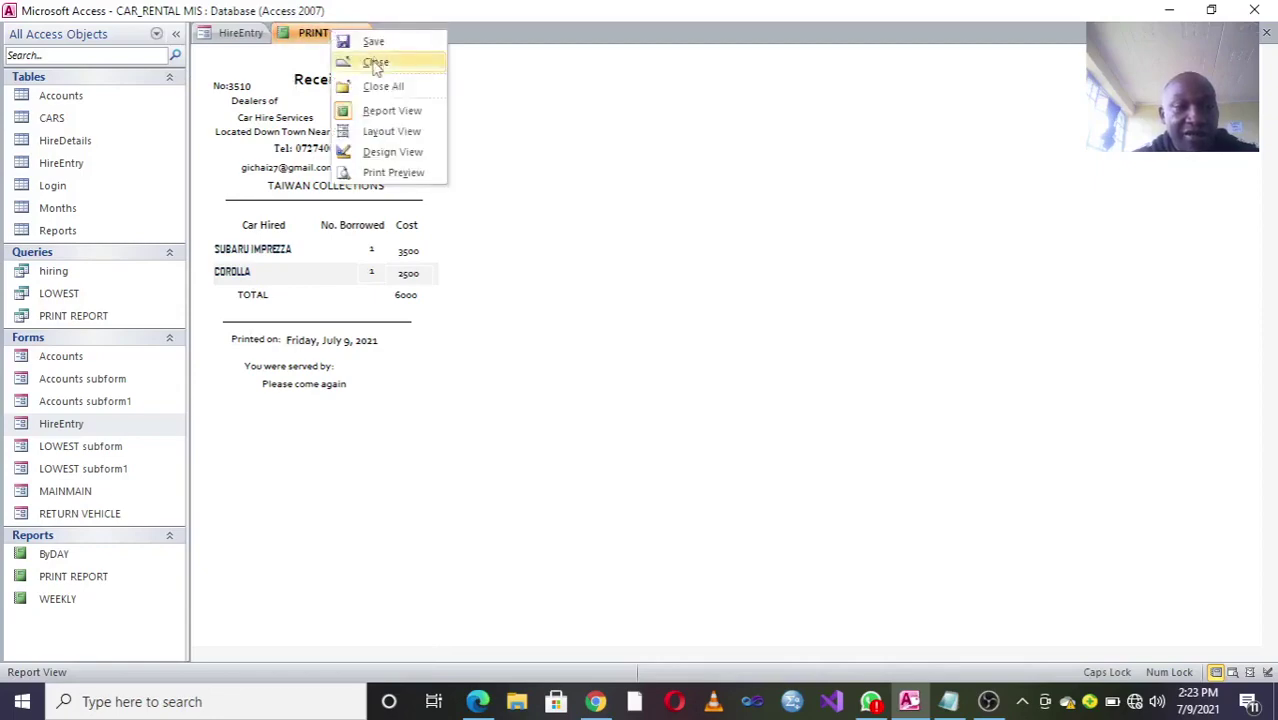
pyautogui.click(375, 61)
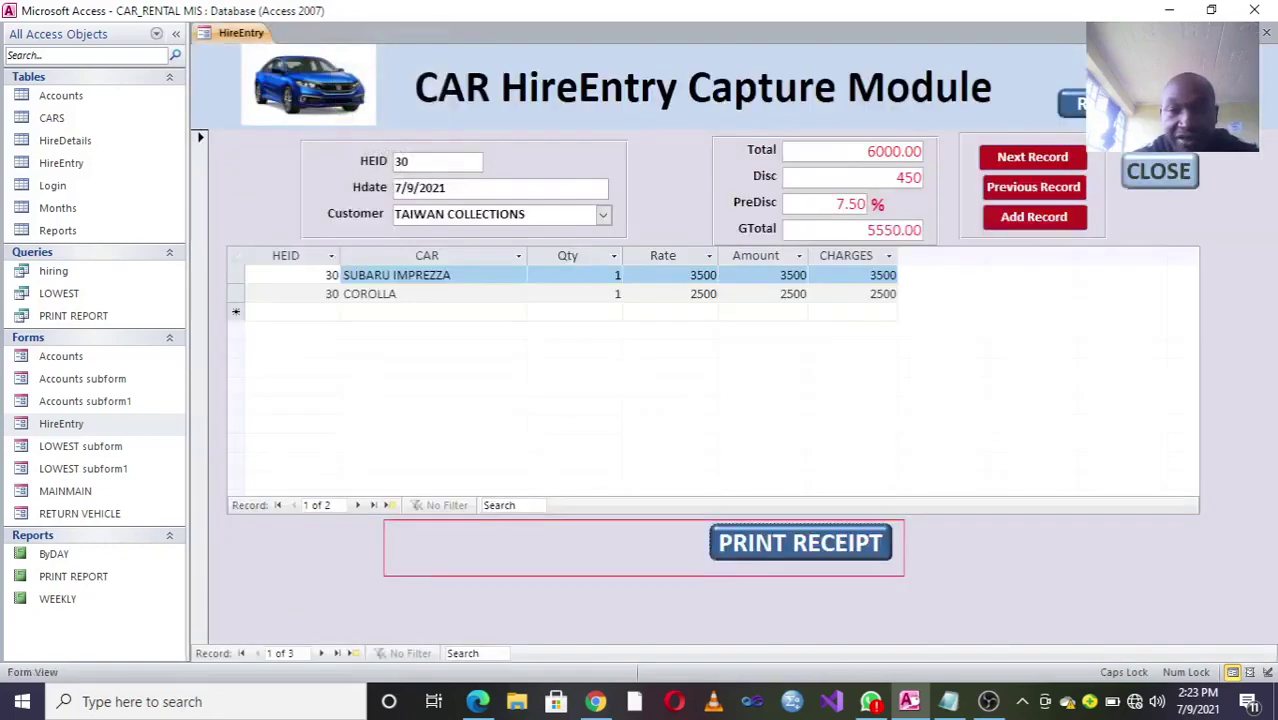
pyautogui.click(1073, 104)
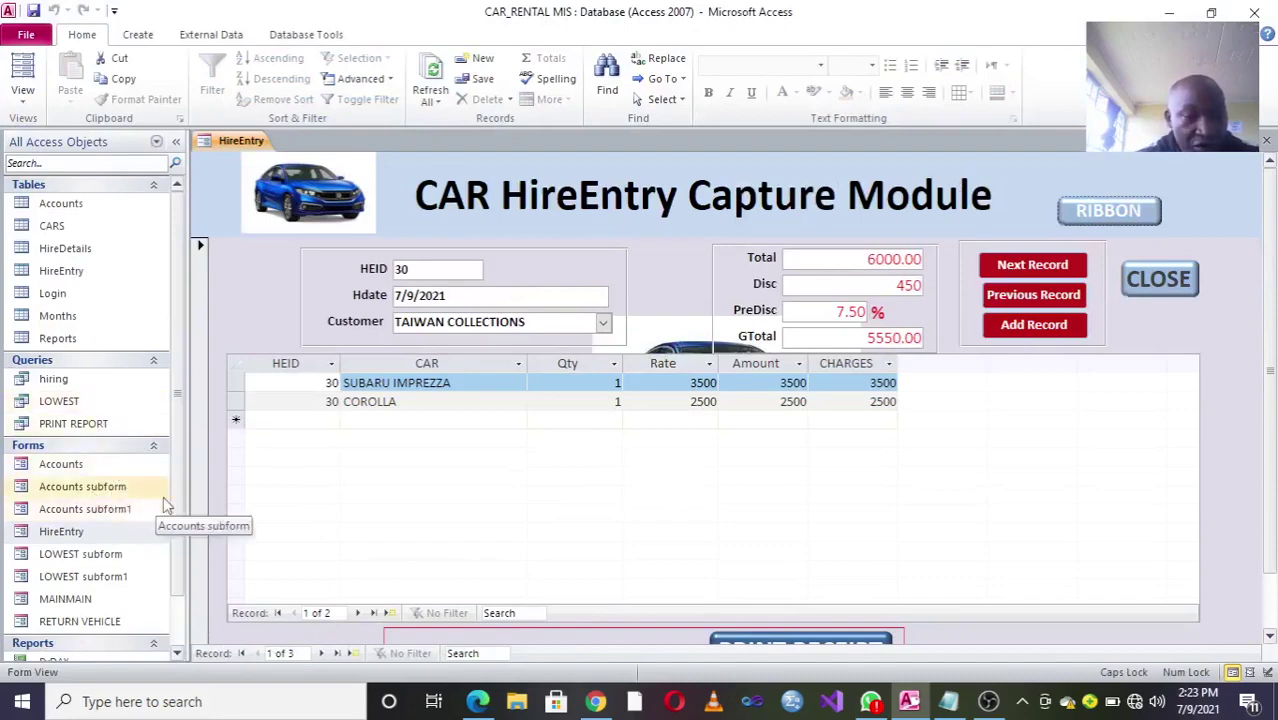
# Step: Open the HireEntry form in Design View and select its hire details subform
pyautogui.scroll(-2, 160, 535)
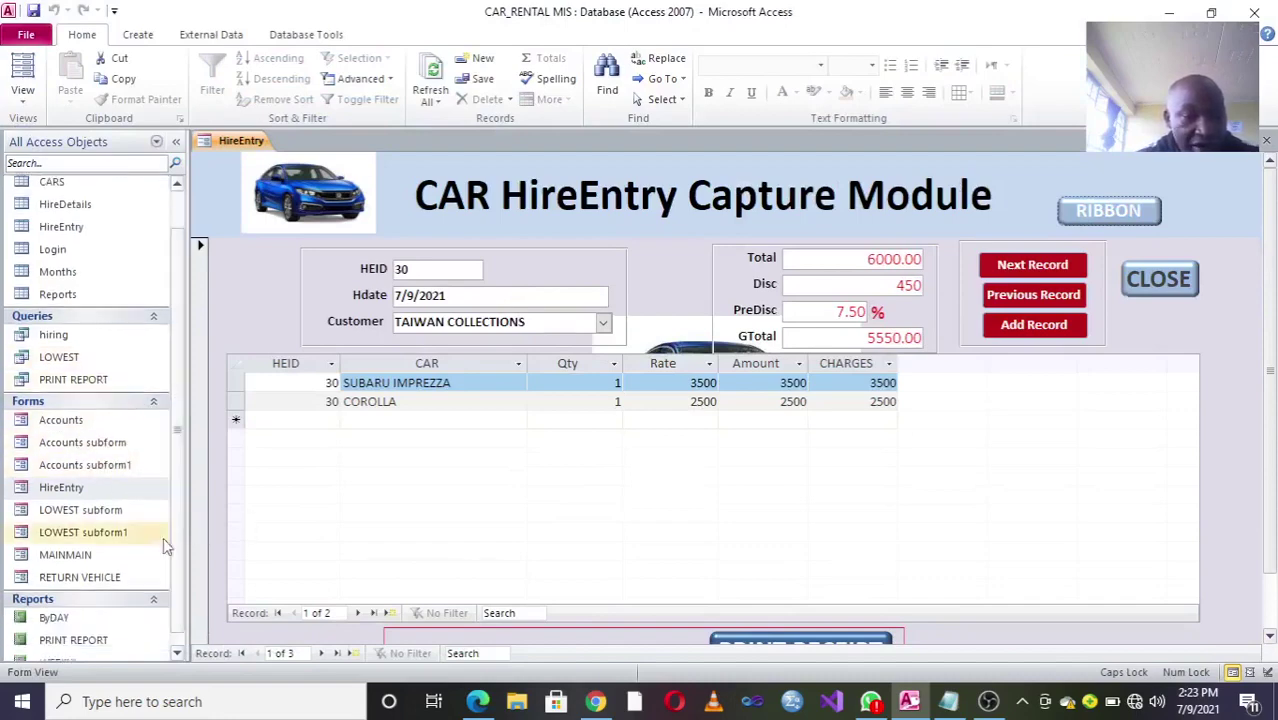
pyautogui.rightClick(101, 489)
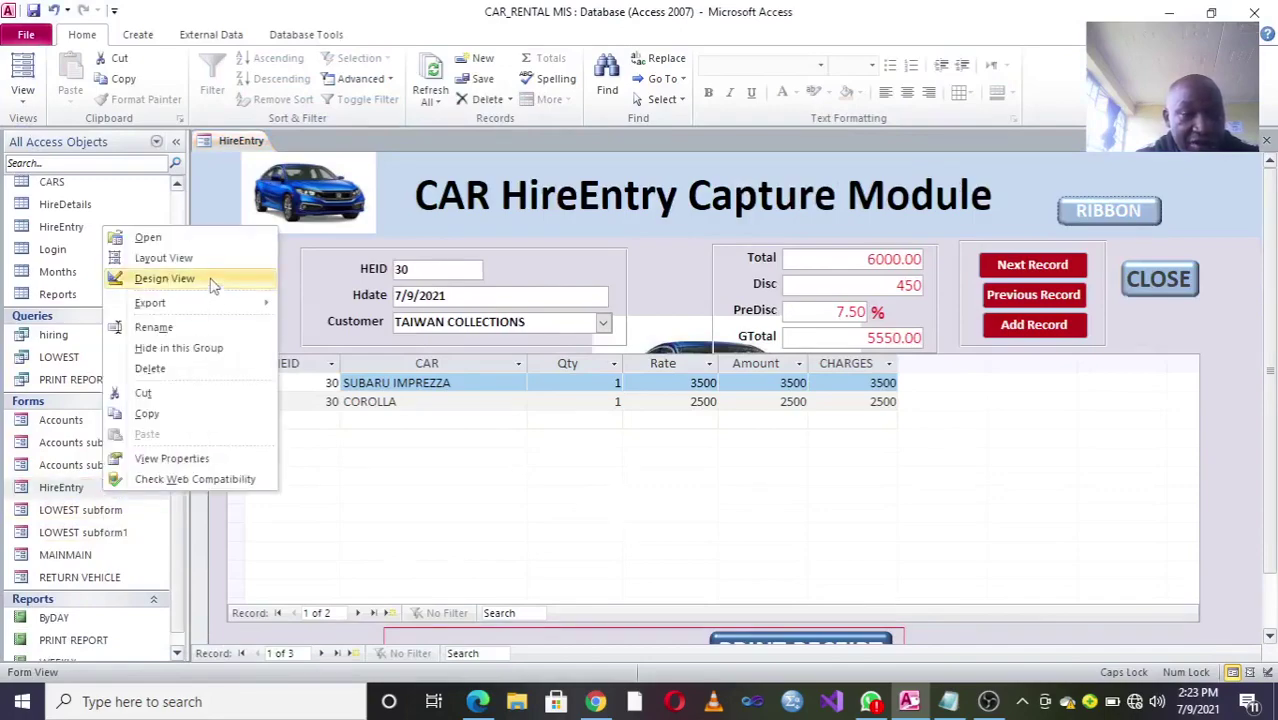
pyautogui.click(208, 279)
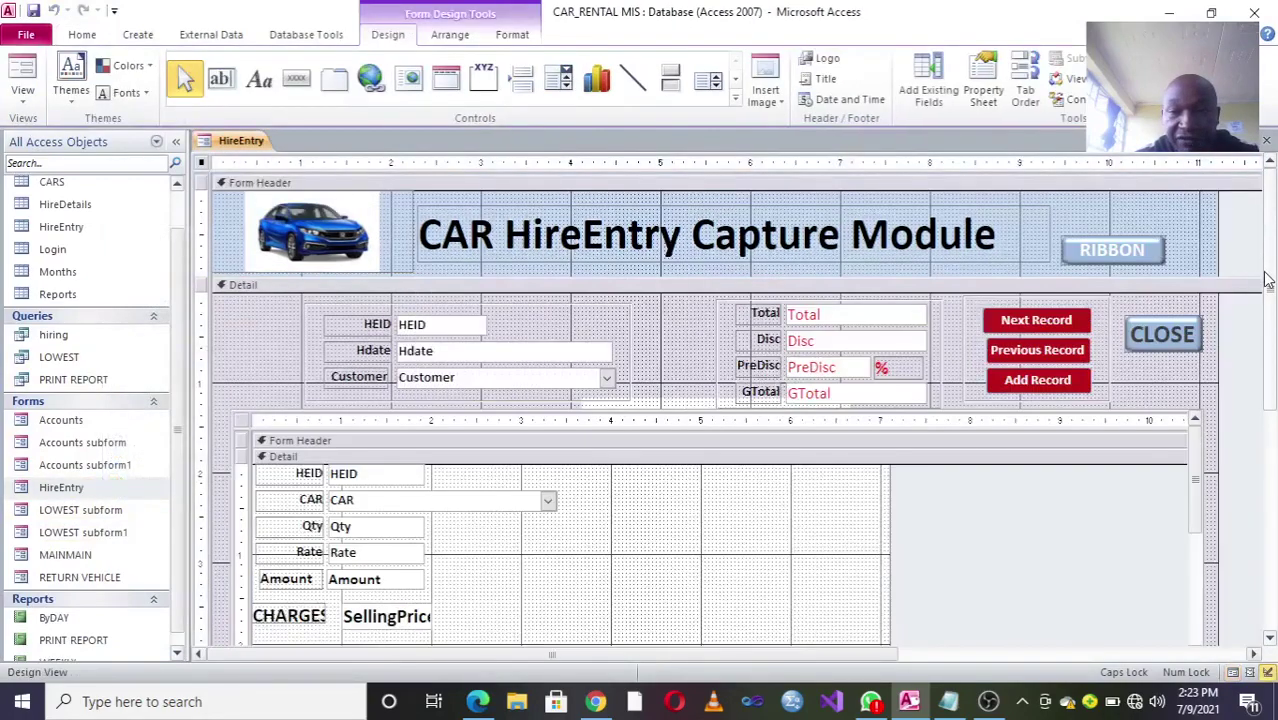
pyautogui.scroll(-1, 1266, 279)
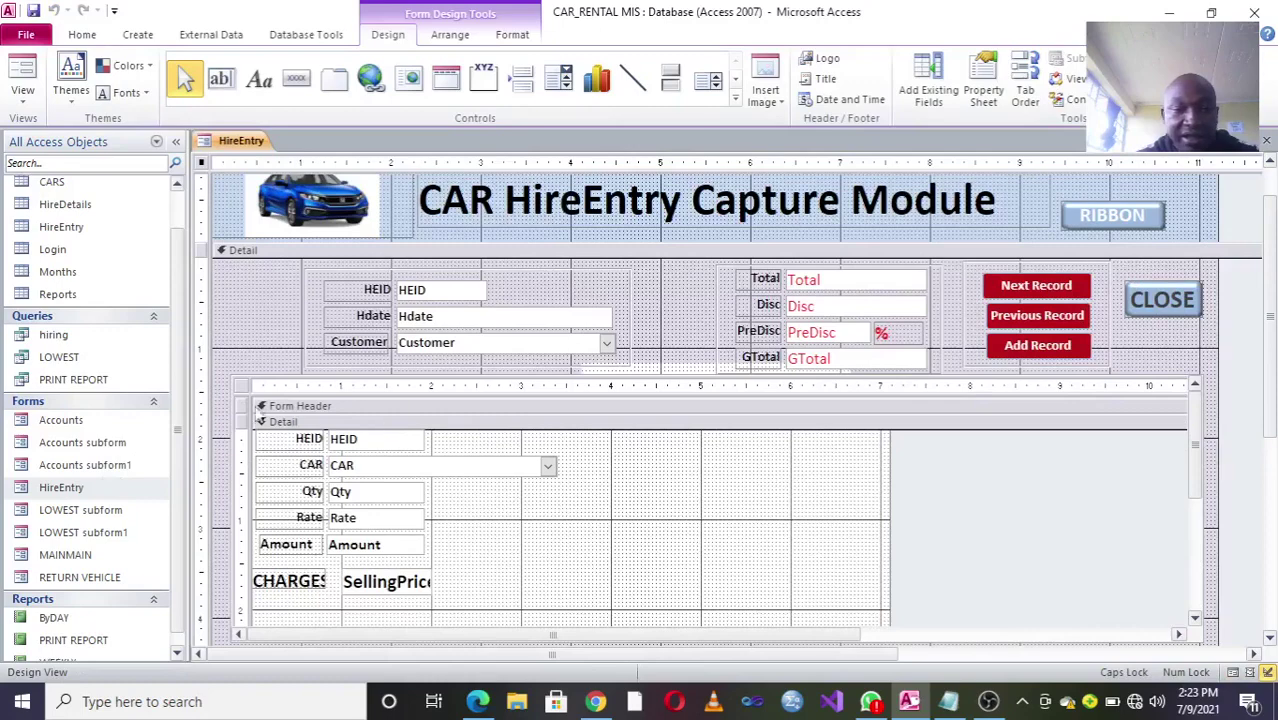
pyautogui.click(243, 390)
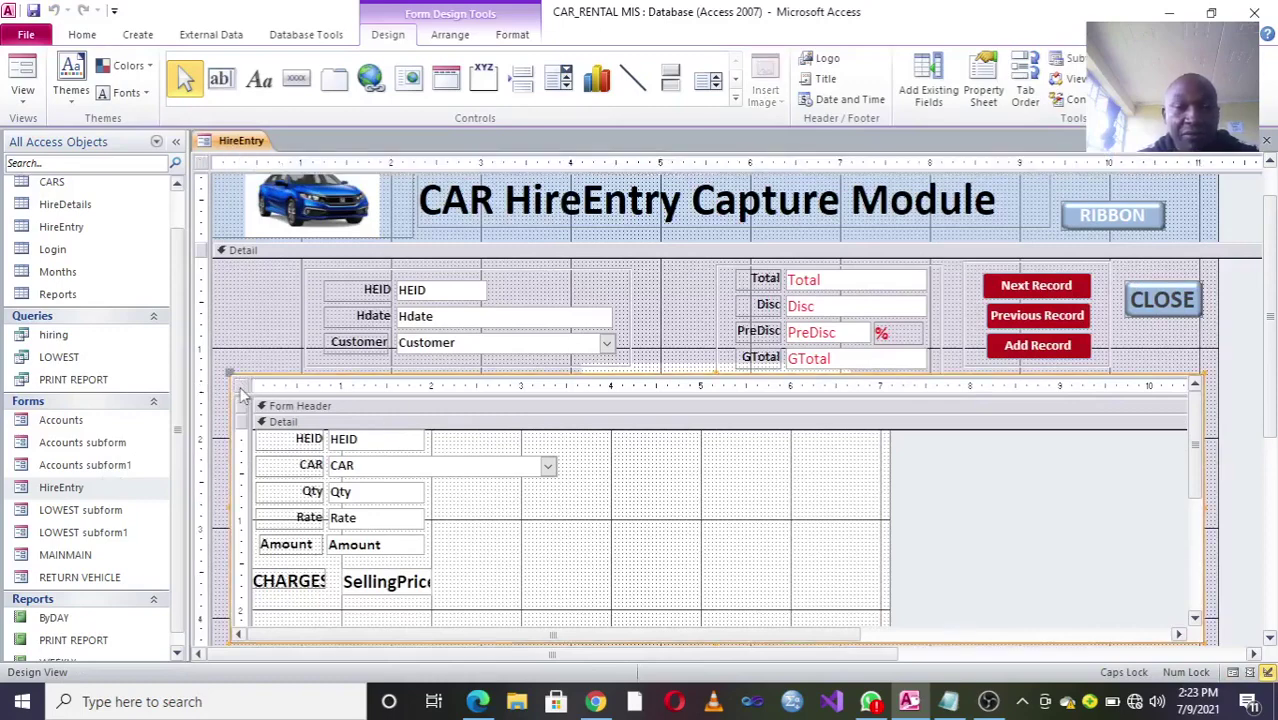
# Step: Generate a quick HireEntry1 form with Create > Form, then close it without saving
pyautogui.click(297, 36)
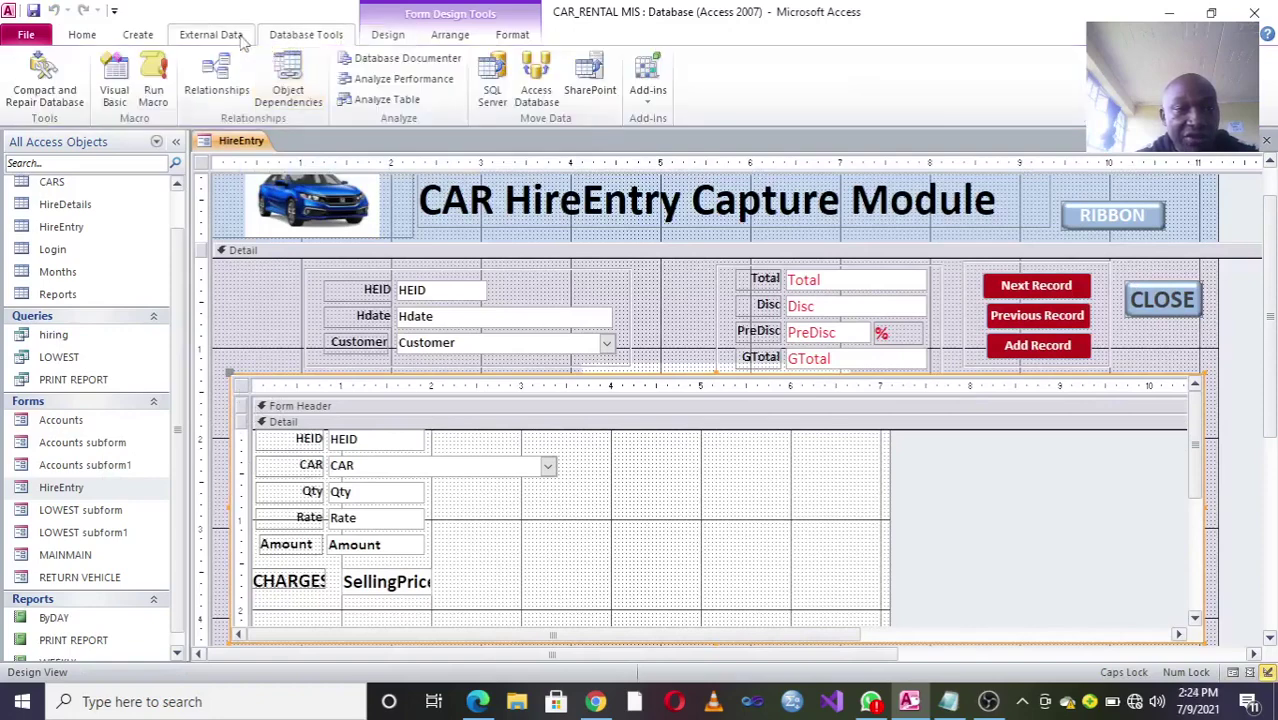
pyautogui.click(138, 34)
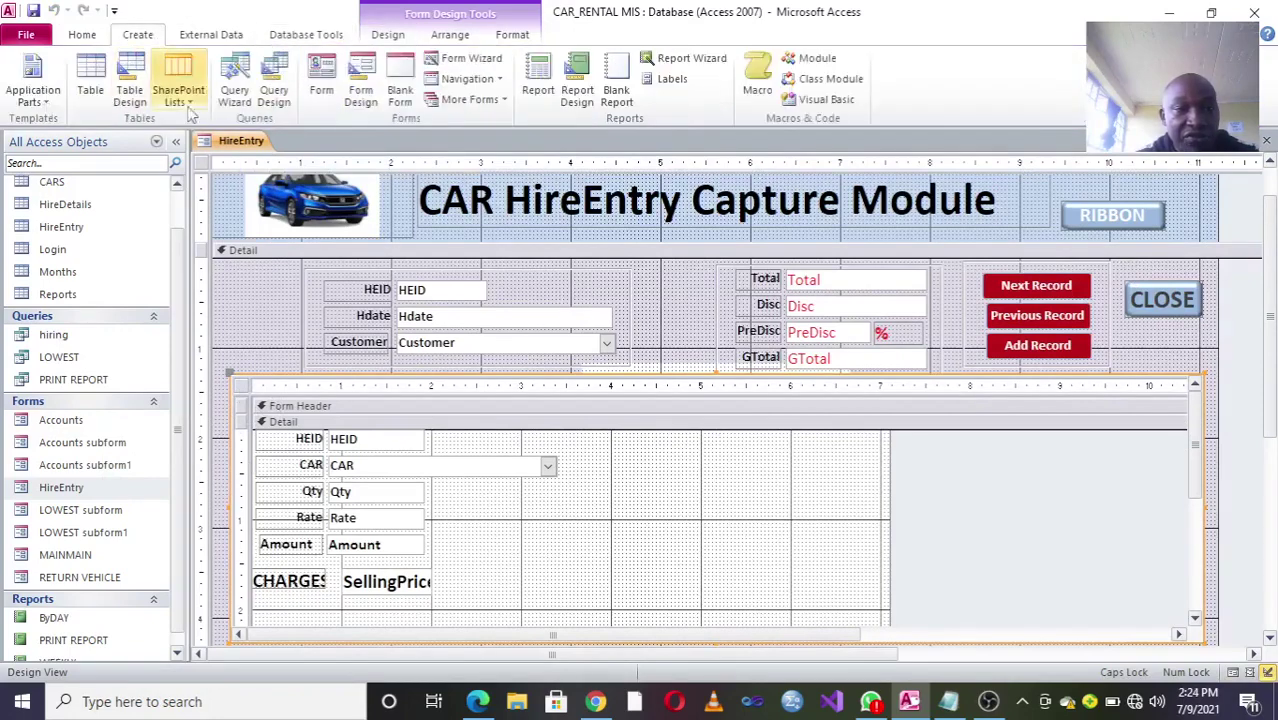
pyautogui.click(326, 88)
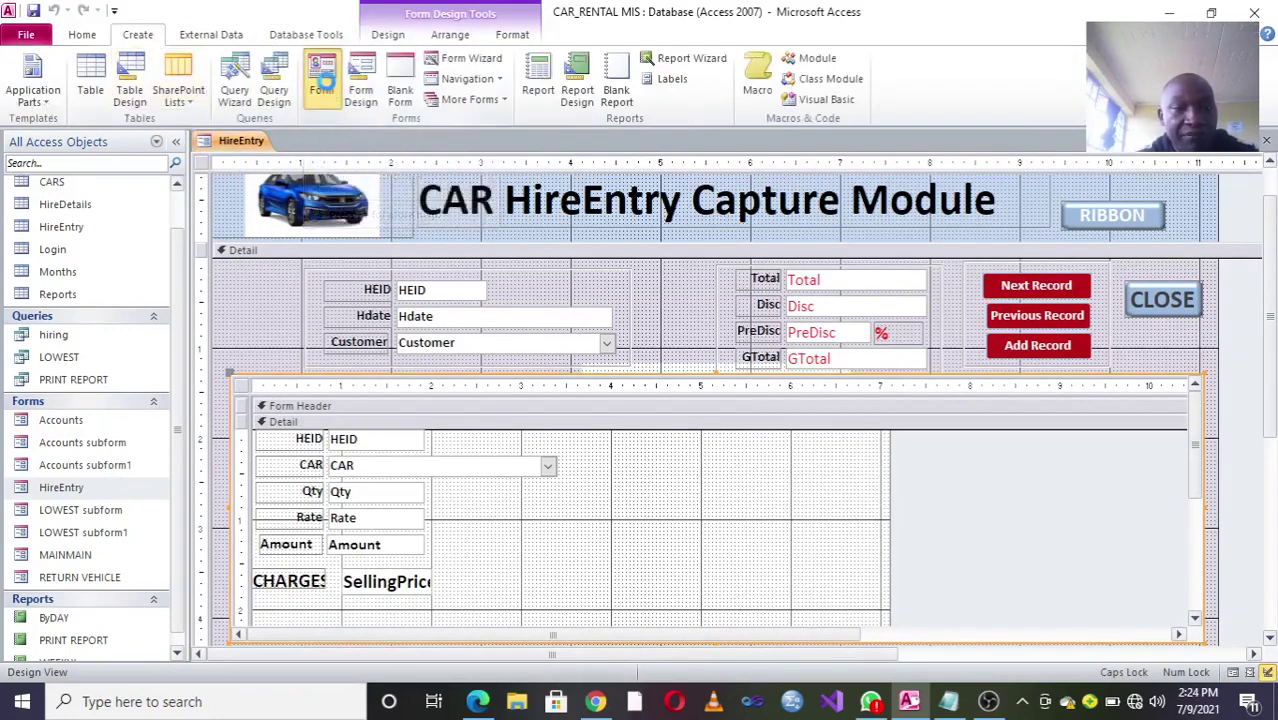
pyautogui.click(1266, 141)
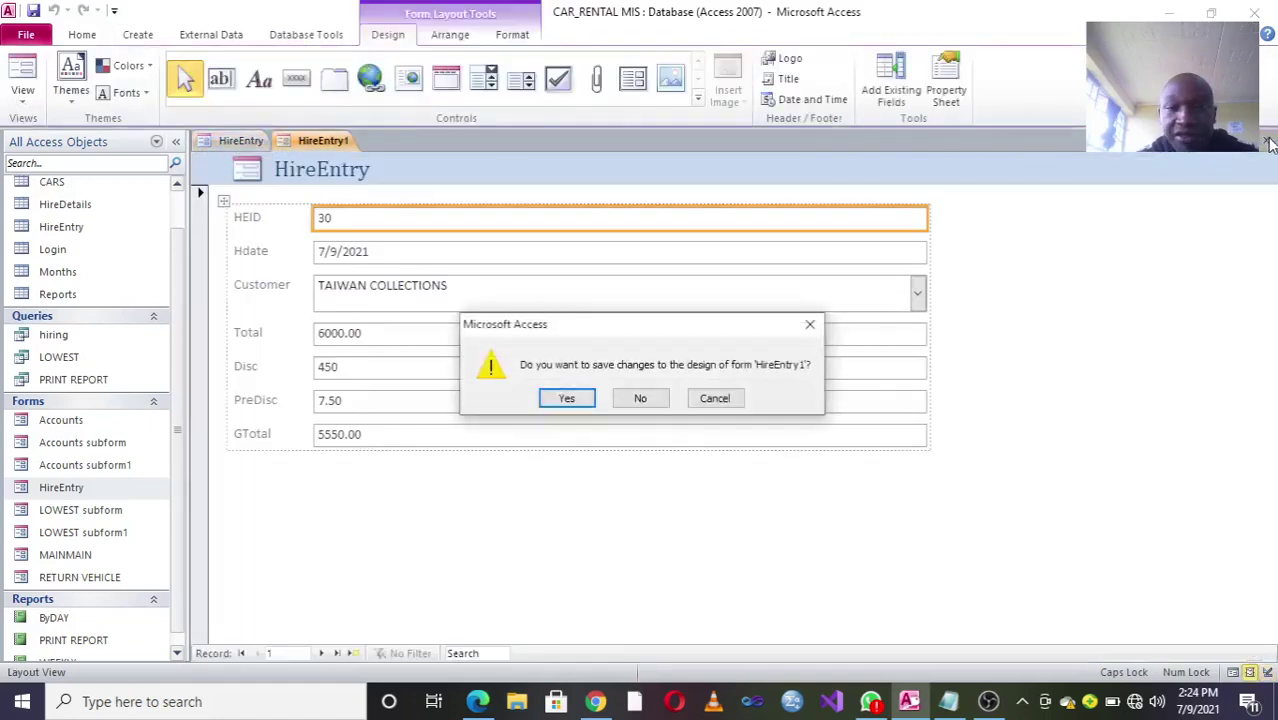
pyautogui.click(640, 398)
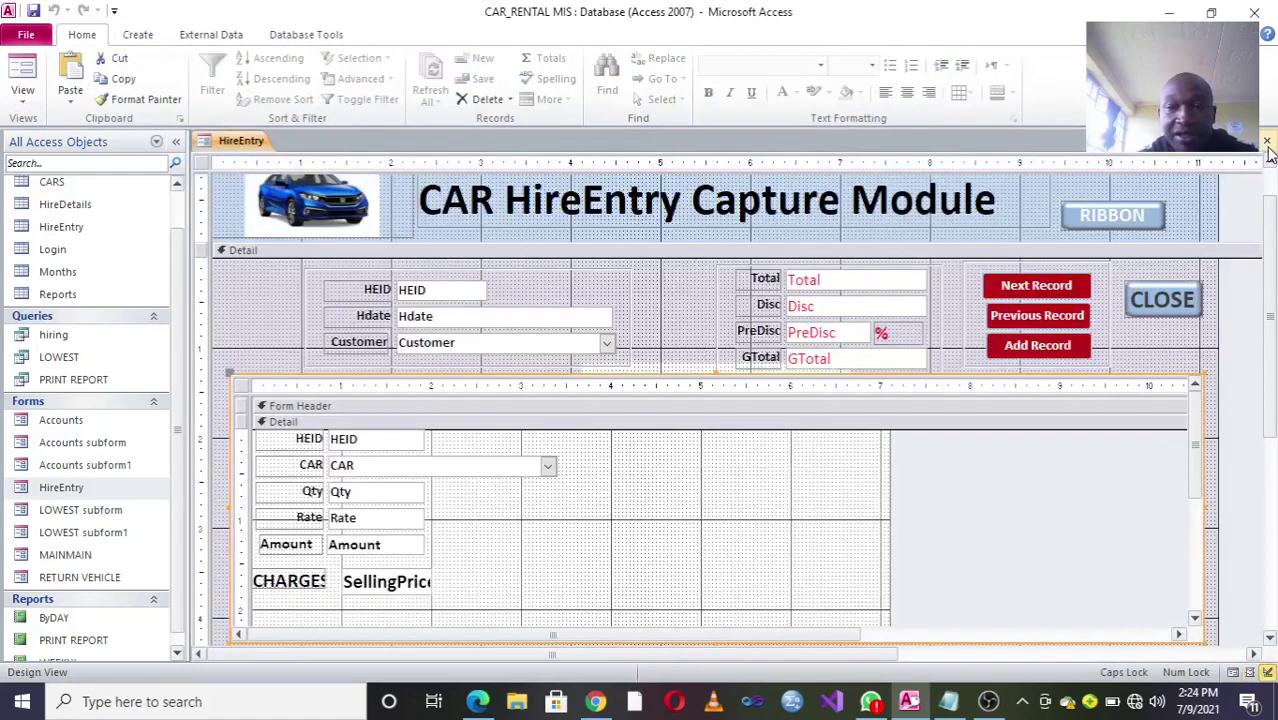
# Step: Close the HireEntry form design and start the Form Wizard
pyautogui.click(1266, 142)
pyautogui.click(139, 36)
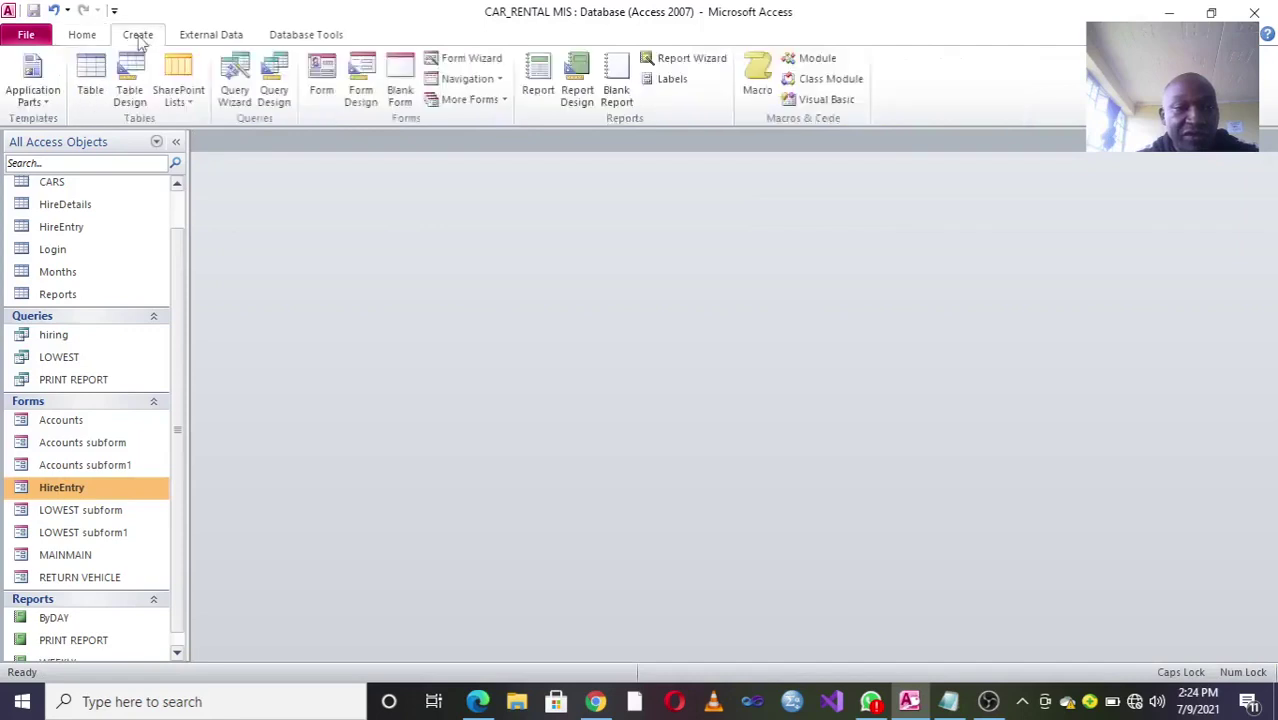
pyautogui.click(465, 58)
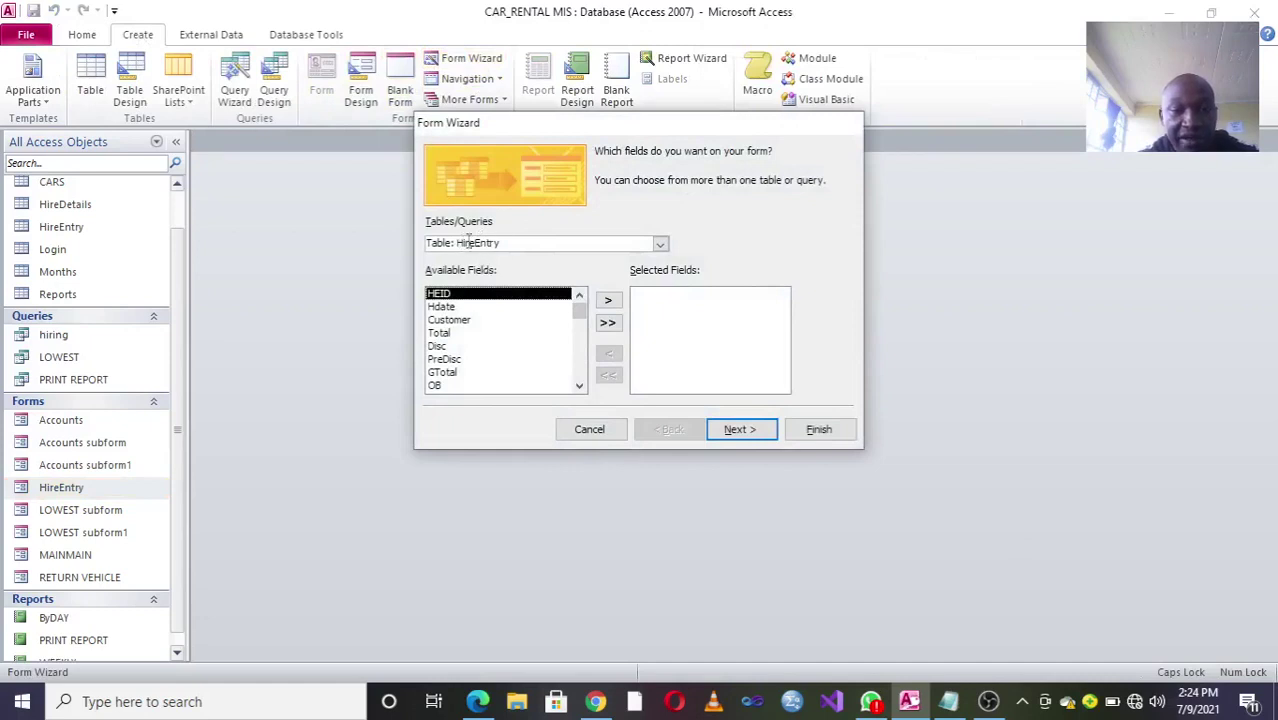
# Step: Build the form with all HireEntry fields, Columnar layout and title CAPTURE, then open it in Design View
pyautogui.click(607, 321)
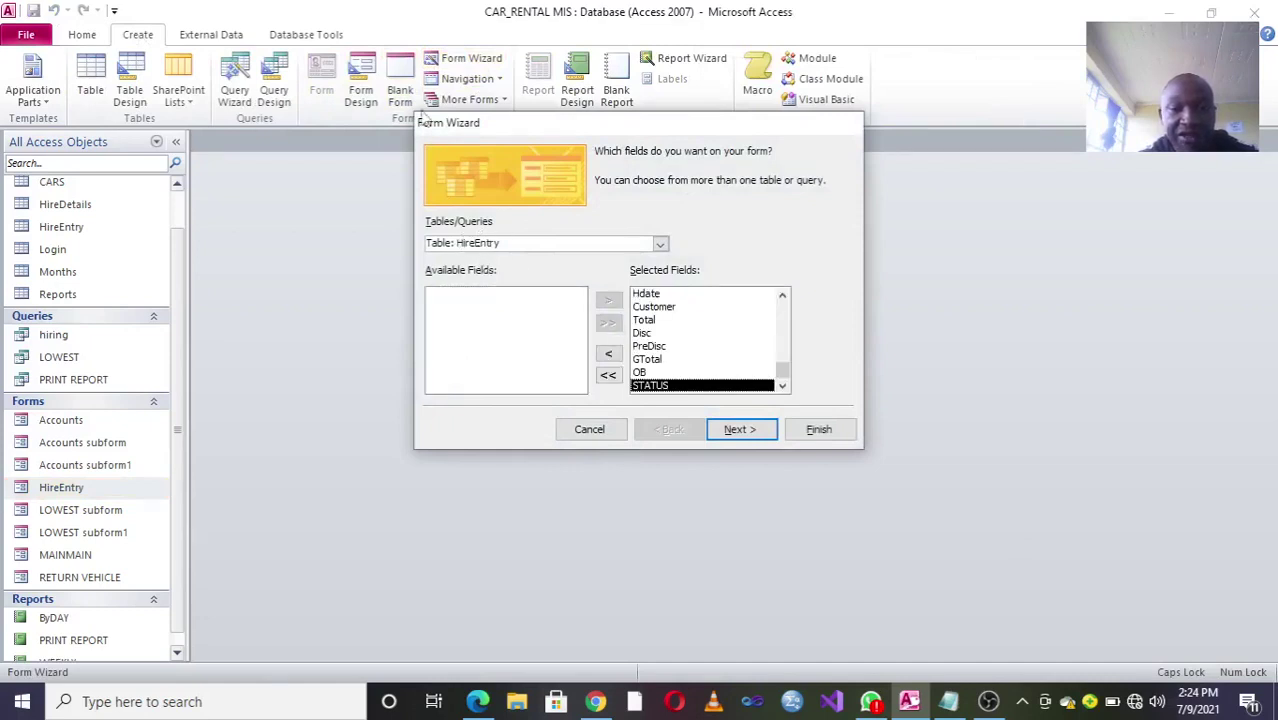
pyautogui.click(740, 429)
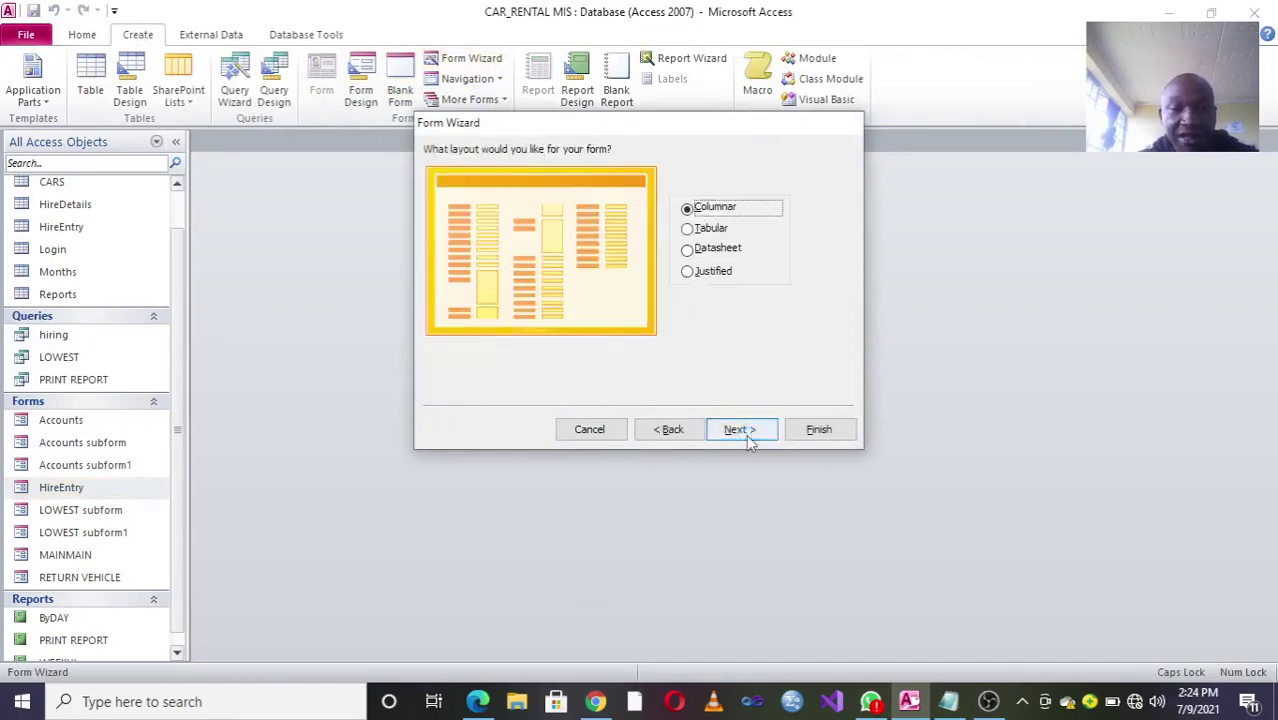
pyautogui.click(745, 432)
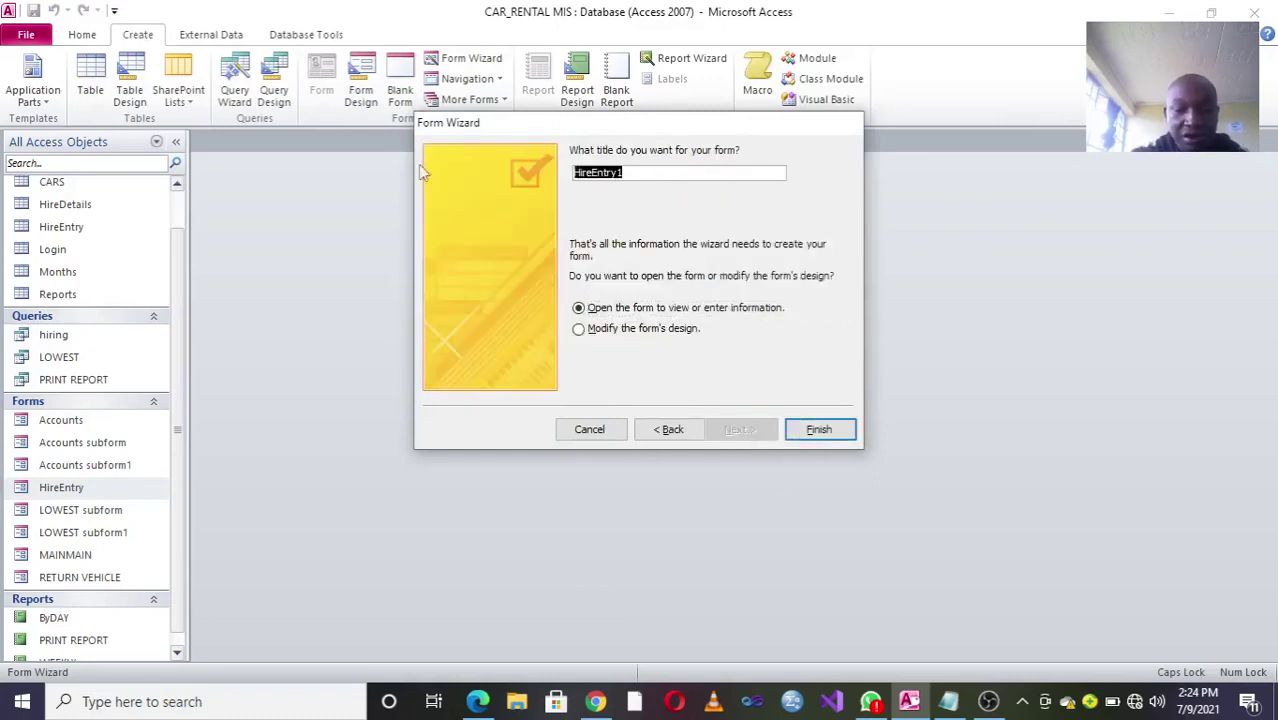
pyautogui.write('CAPTURE')
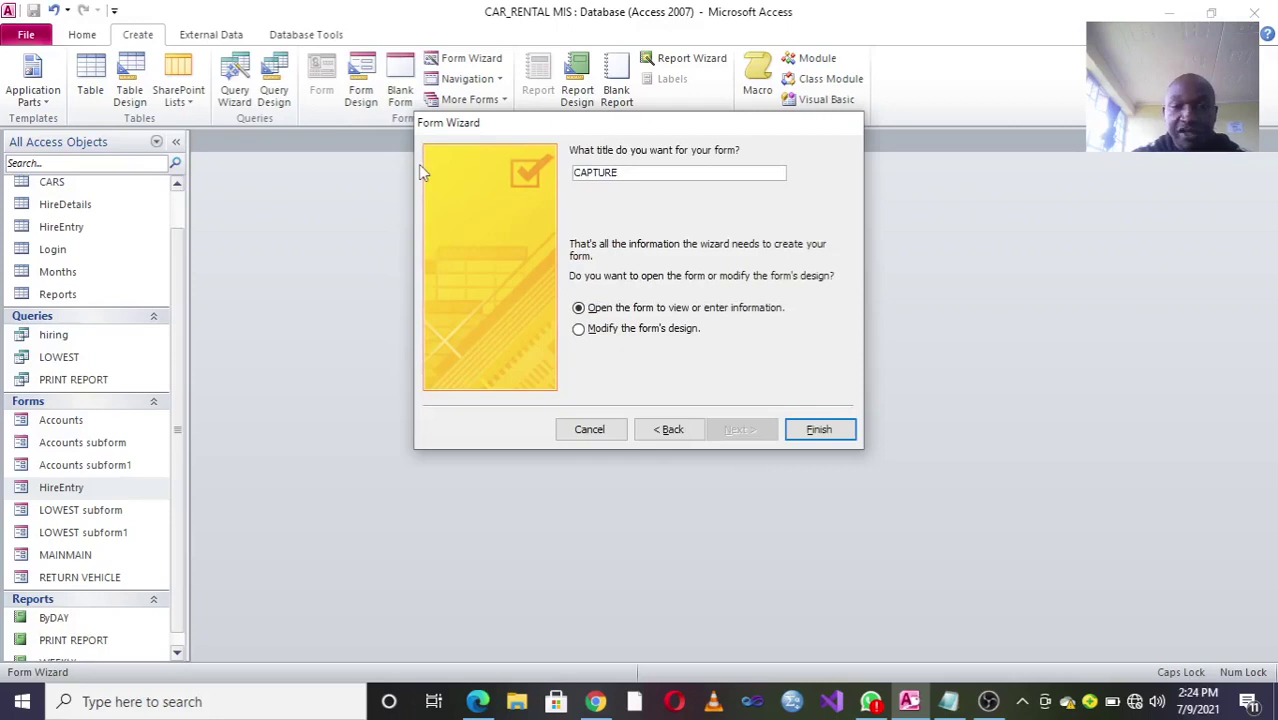
pyautogui.click(818, 429)
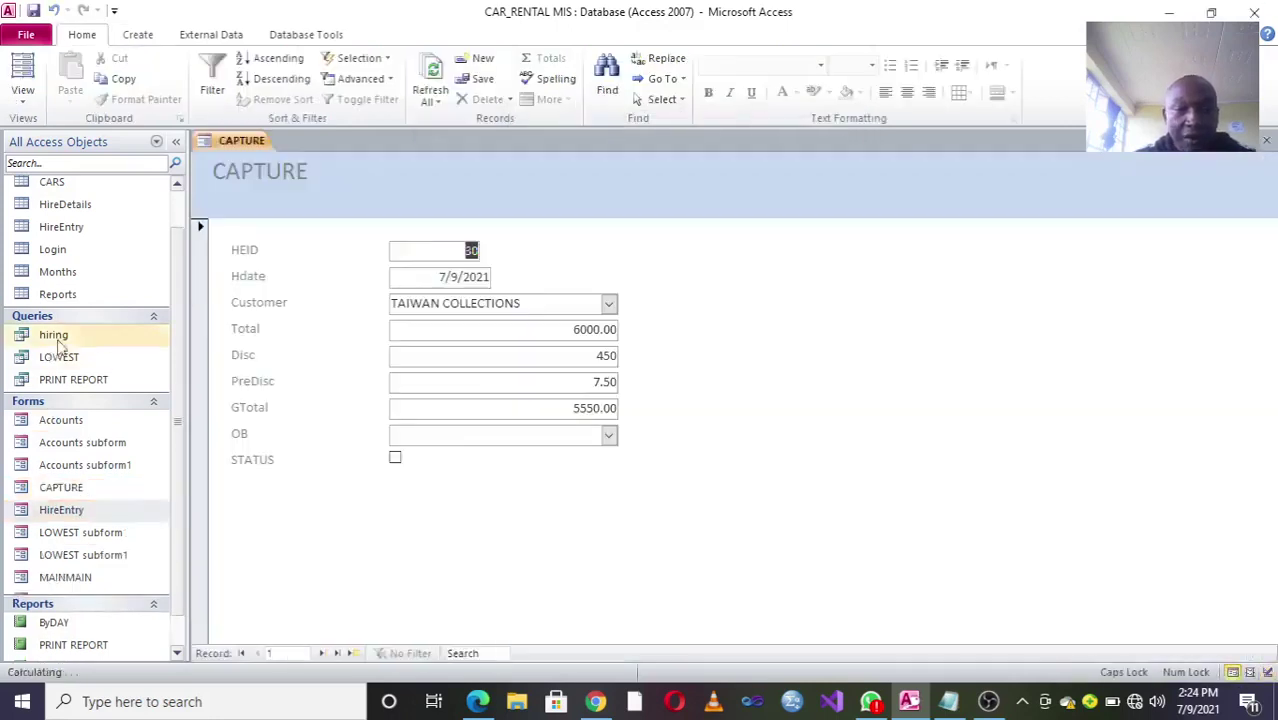
pyautogui.rightClick(704, 248)
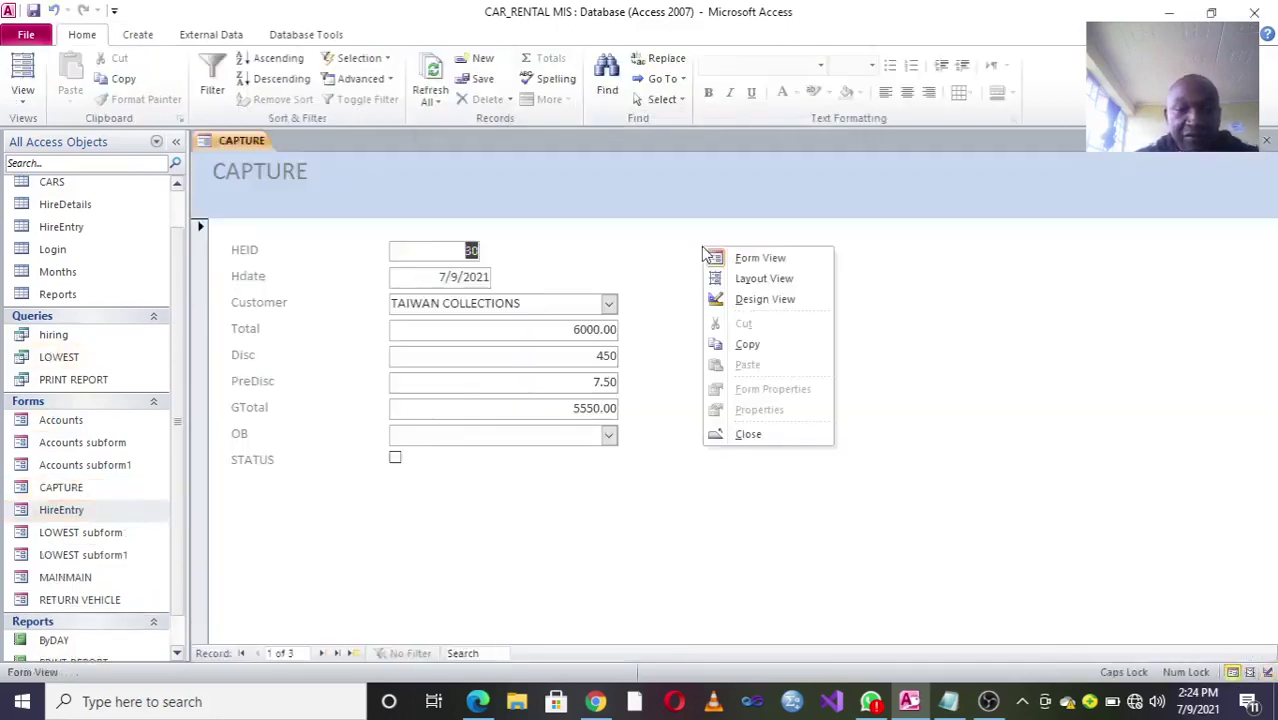
pyautogui.click(760, 300)
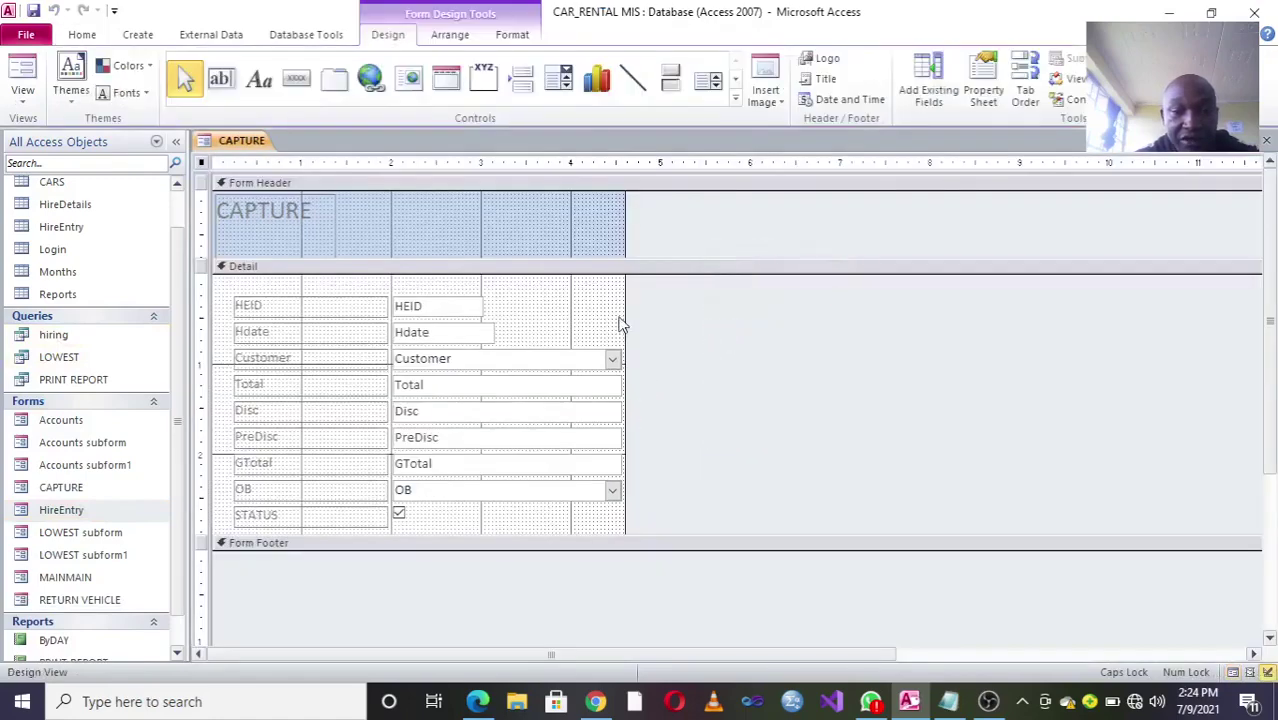
# Step: Widen the form, move the Total–STATUS fields right, and delete OB and STATUS
pyautogui.moveTo(625, 314); pyautogui.dragTo(1260, 330)
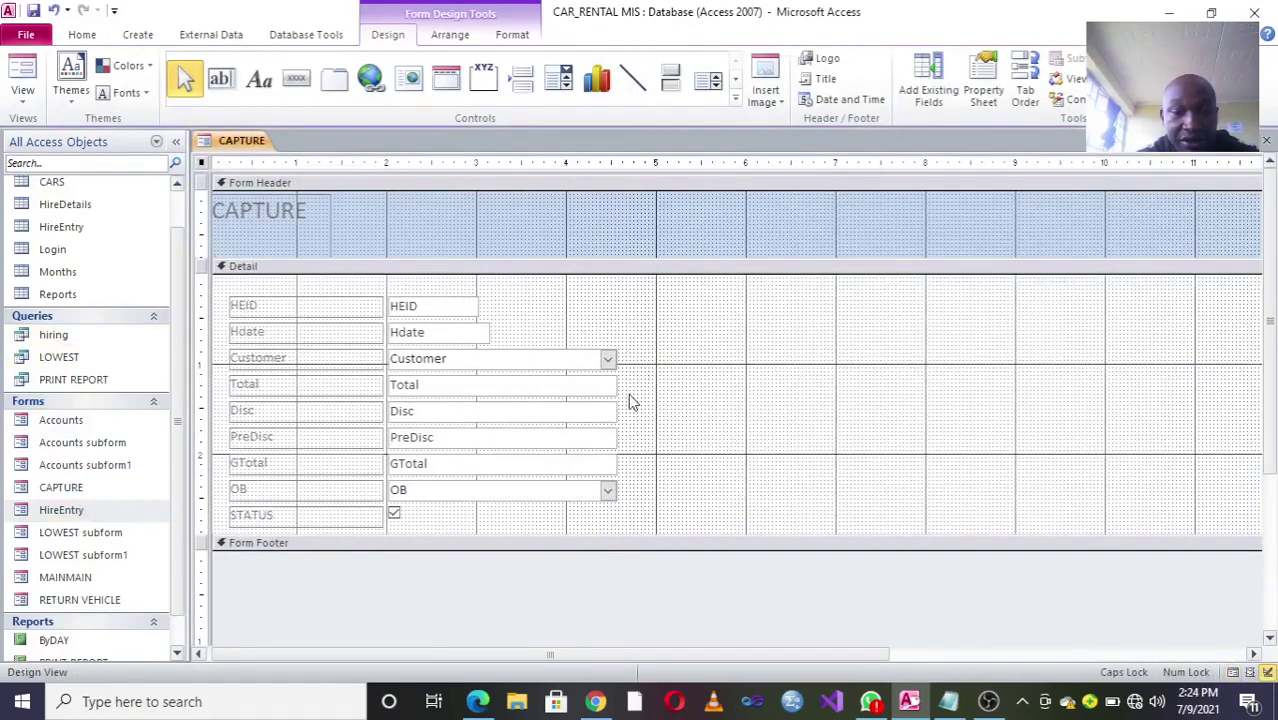
pyautogui.moveTo(655, 378); pyautogui.dragTo(252, 515)
pyautogui.moveTo(275, 427); pyautogui.dragTo(789, 346)
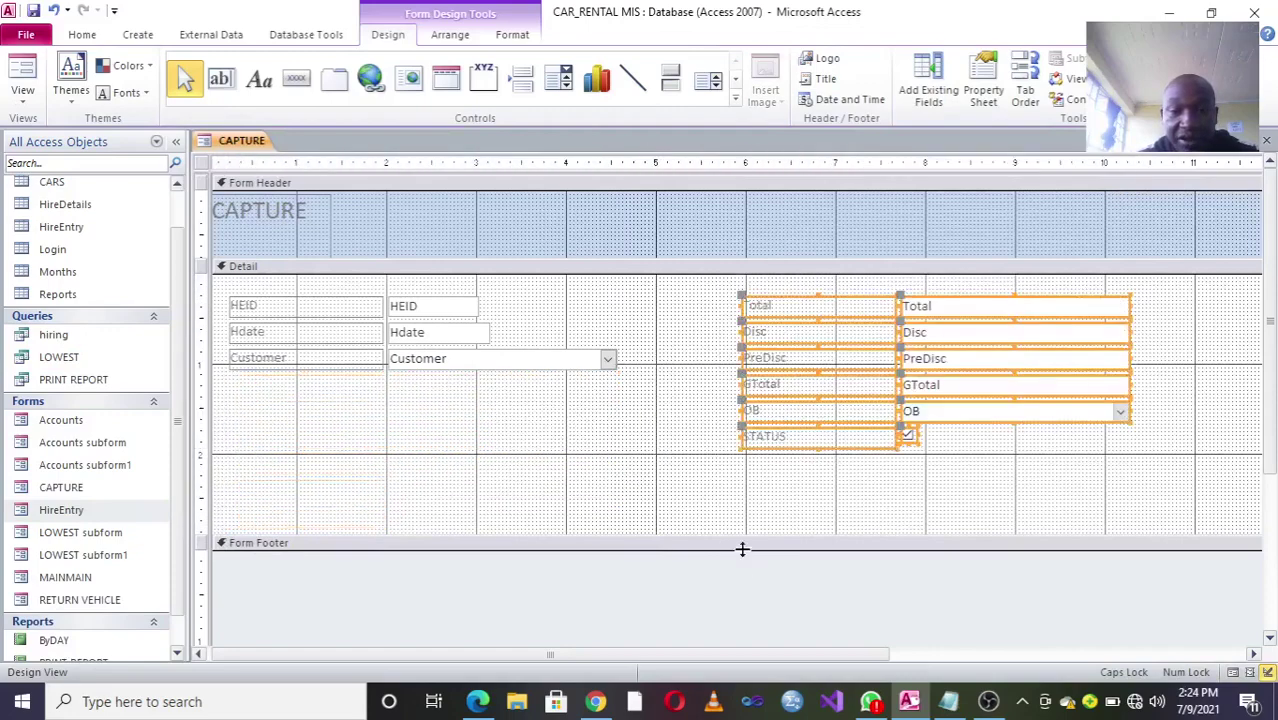
pyautogui.moveTo(743, 546); pyautogui.dragTo(588, 498)
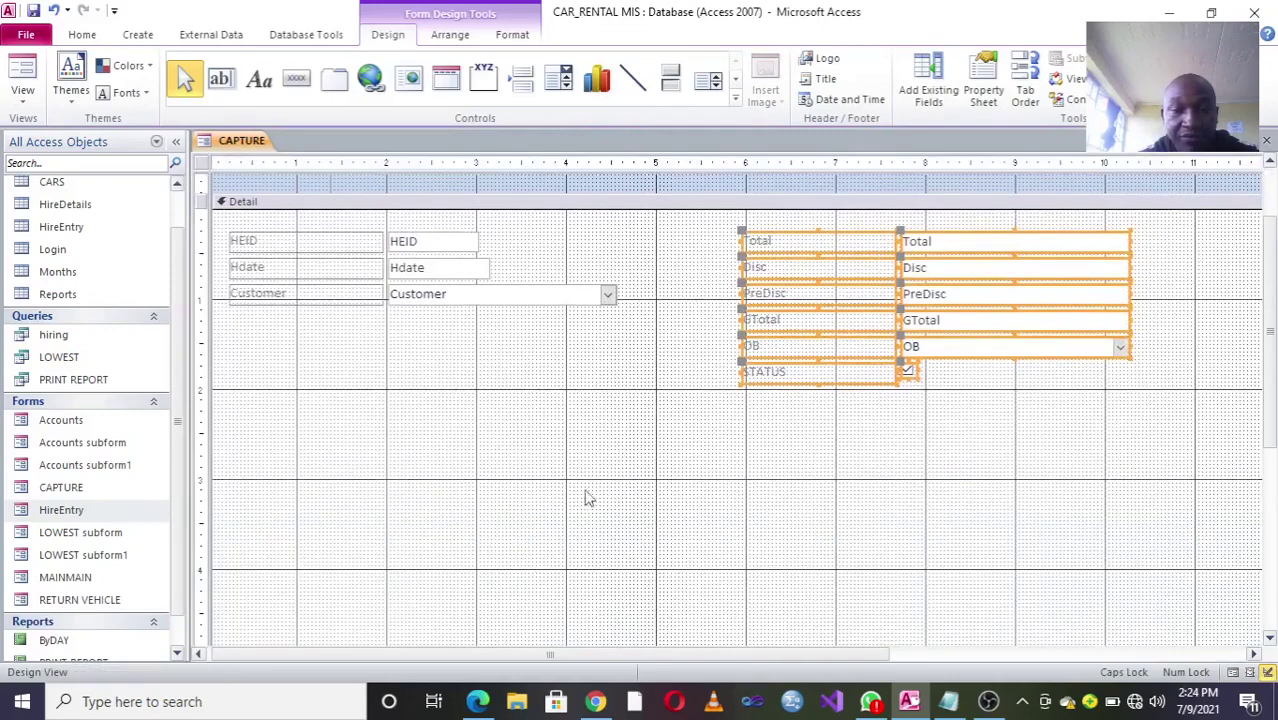
pyautogui.moveTo(964, 408); pyautogui.dragTo(748, 346)
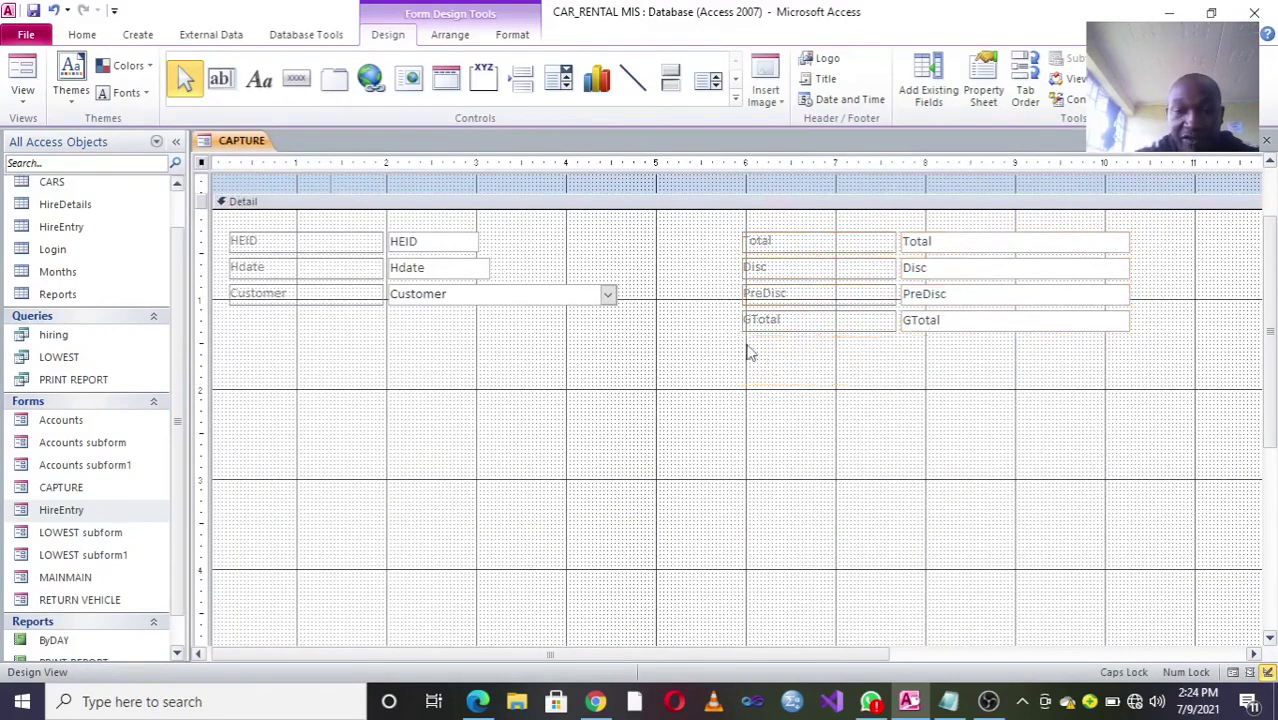
pyautogui.press('Delete')
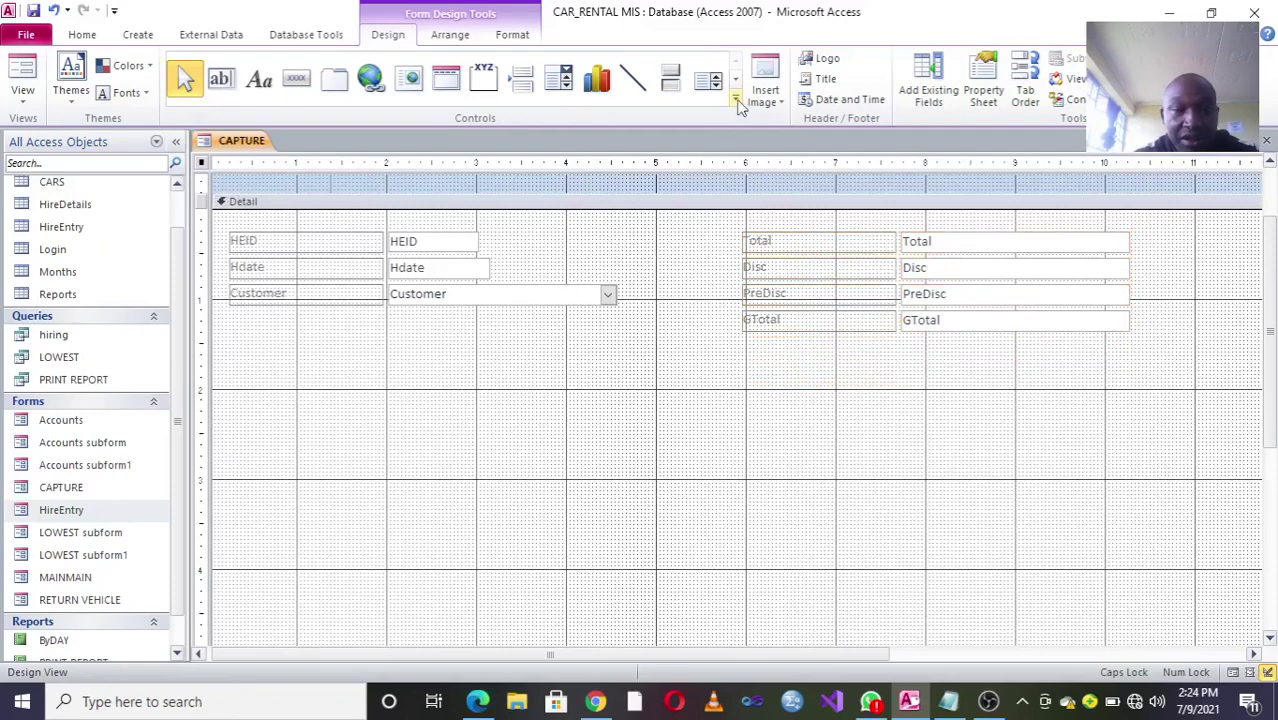
# Step: Draw rectangles framing HEID–Customer and Total–GTotal, then select all controls
pyautogui.click(736, 102)
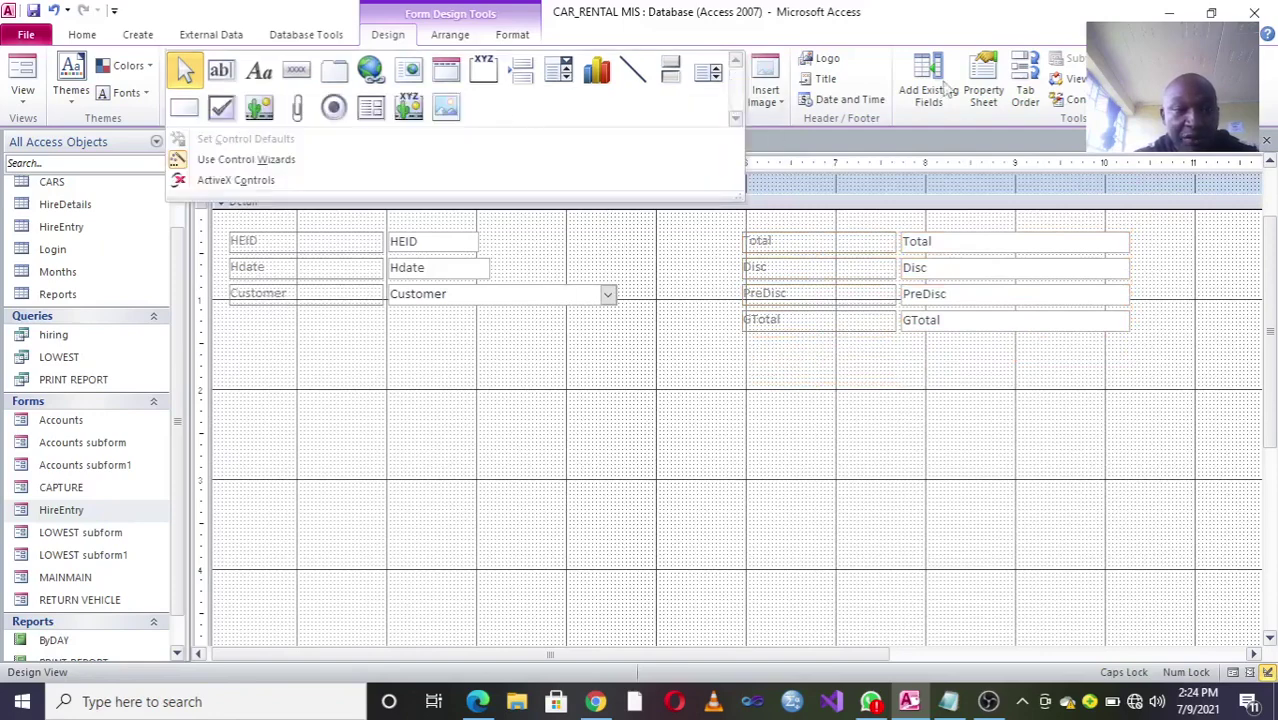
pyautogui.click(186, 108)
pyautogui.moveTo(223, 216)
pyautogui.mouseDown()
pyautogui.moveTo(562, 351)
pyautogui.moveTo(643, 345)
pyautogui.mouseUp()
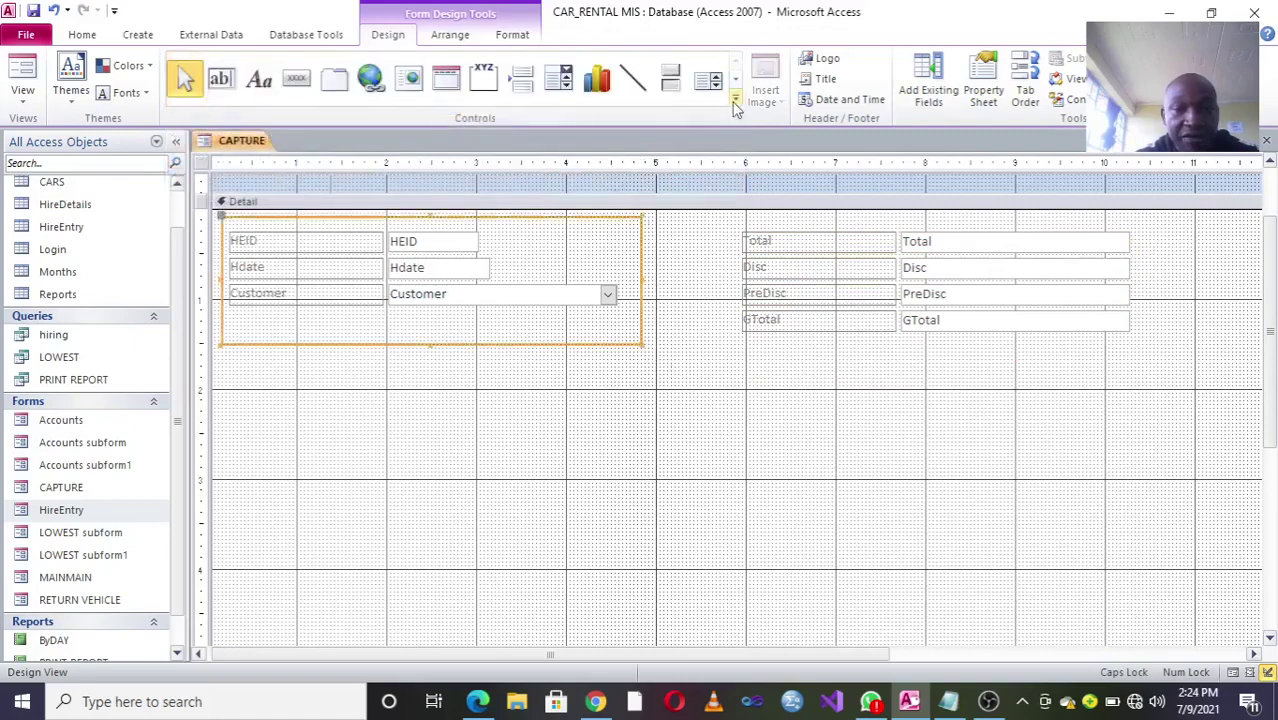
pyautogui.click(735, 104)
pyautogui.click(186, 108)
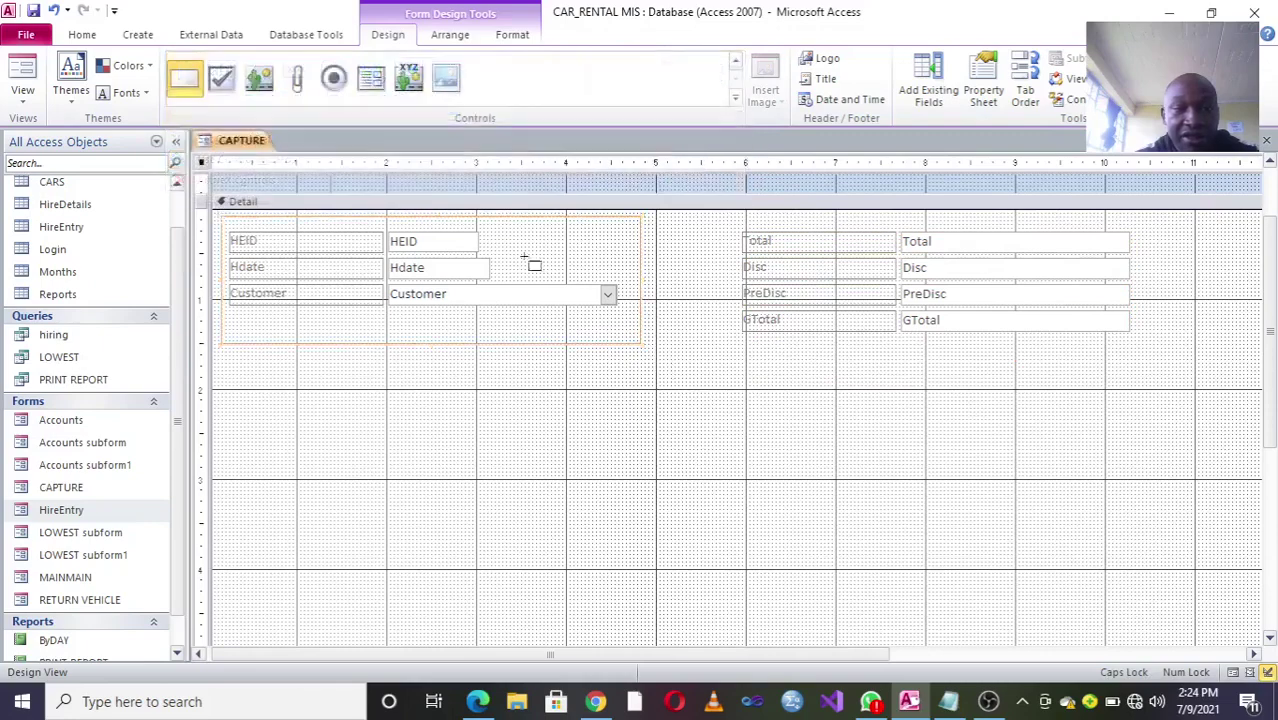
pyautogui.moveTo(694, 218); pyautogui.dragTo(1162, 340)
pyautogui.moveTo(1195, 253); pyautogui.dragTo(232, 364)
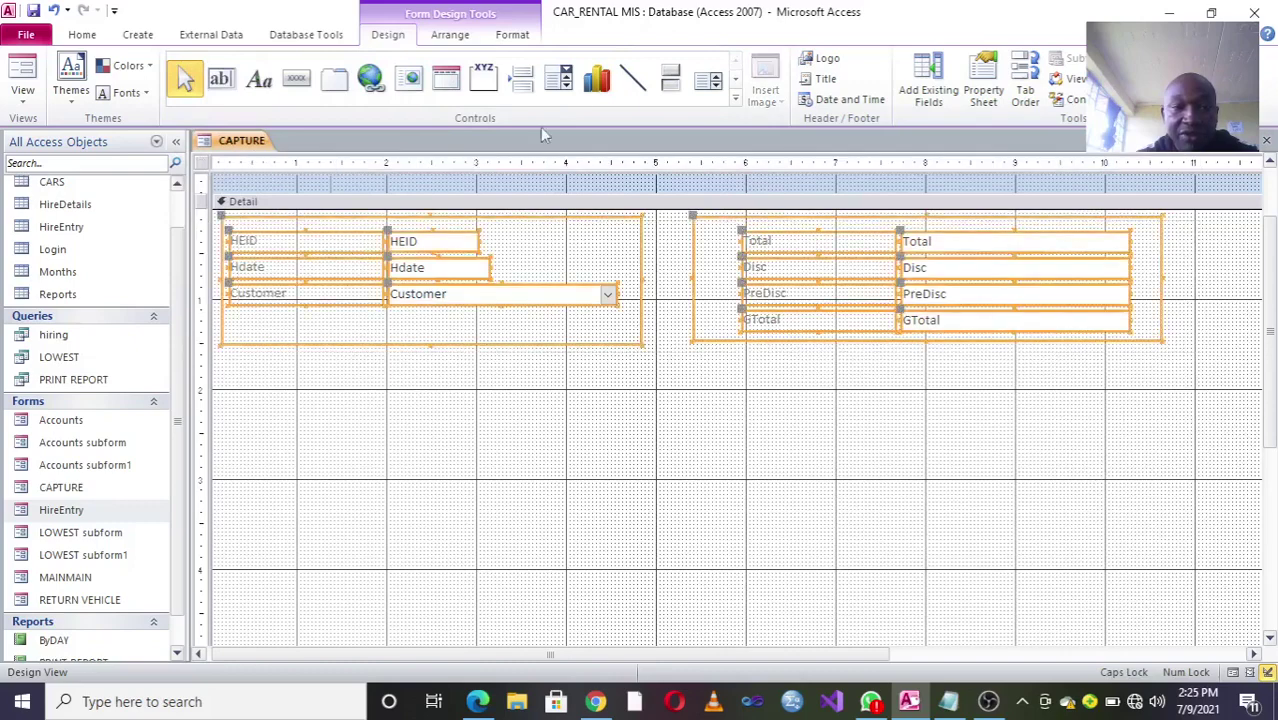
# Step: Set the selected controls to 12-point bold text
pyautogui.click(512, 34)
pyautogui.click(297, 65)
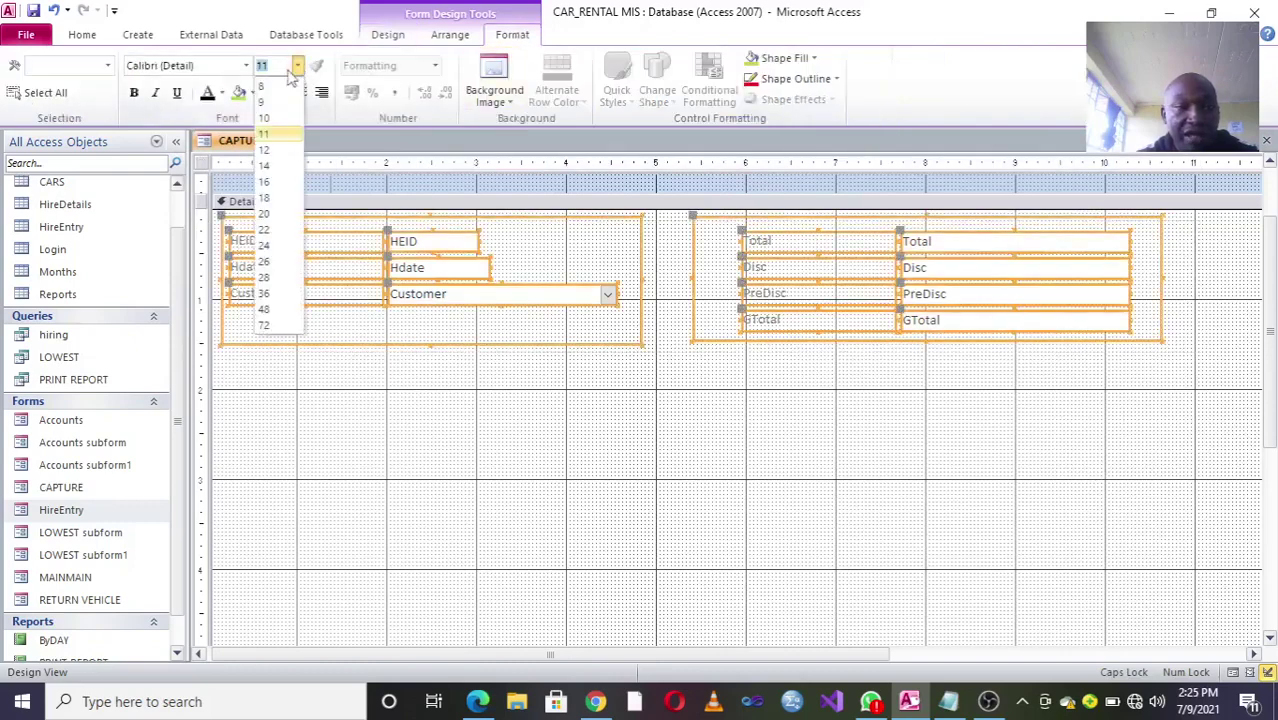
pyautogui.click(289, 153)
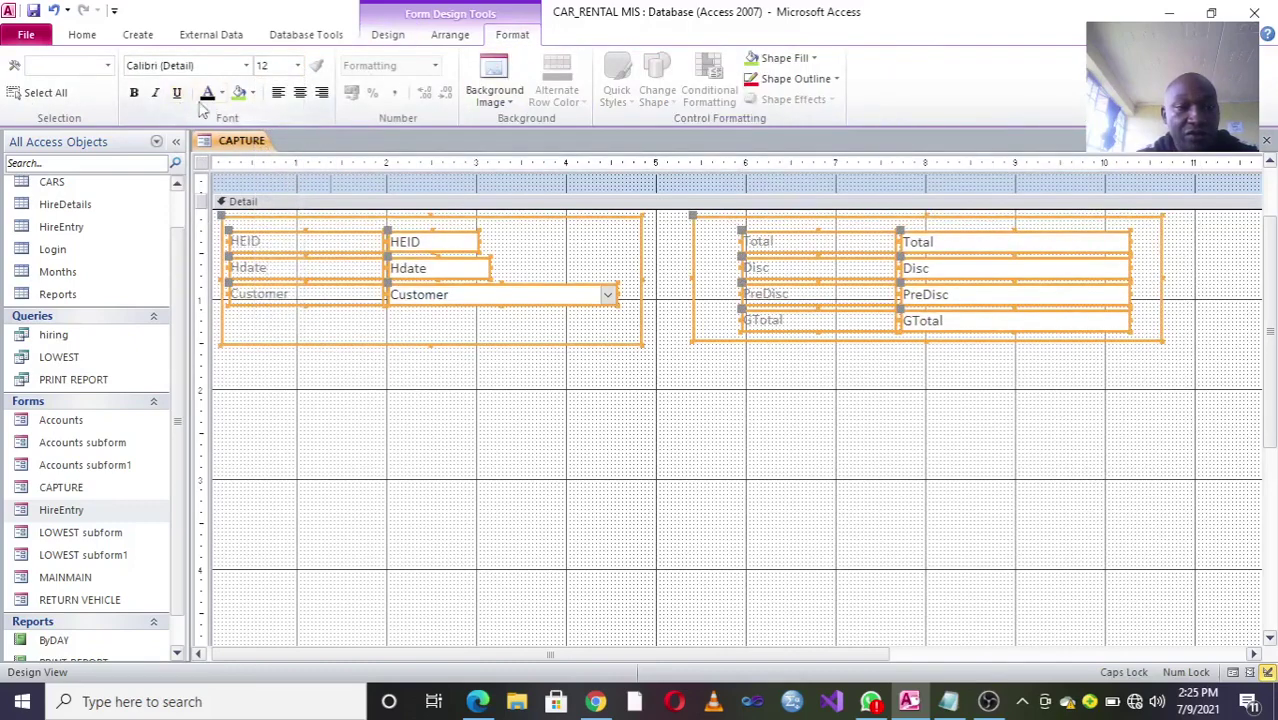
pyautogui.click(133, 92)
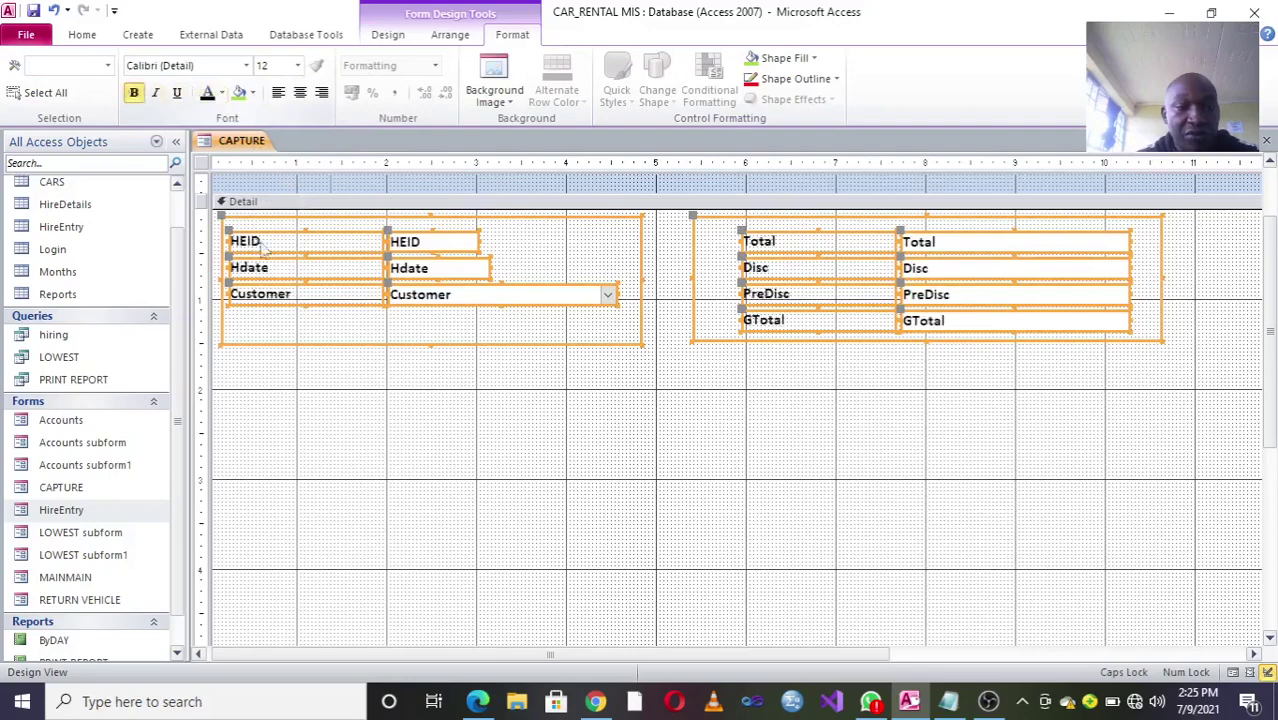
pyautogui.click(690, 486)
# Step: Right-align the Total–GTotal labels and the HEID–Customer labels
pyautogui.moveTo(830, 384); pyautogui.dragTo(815, 210)
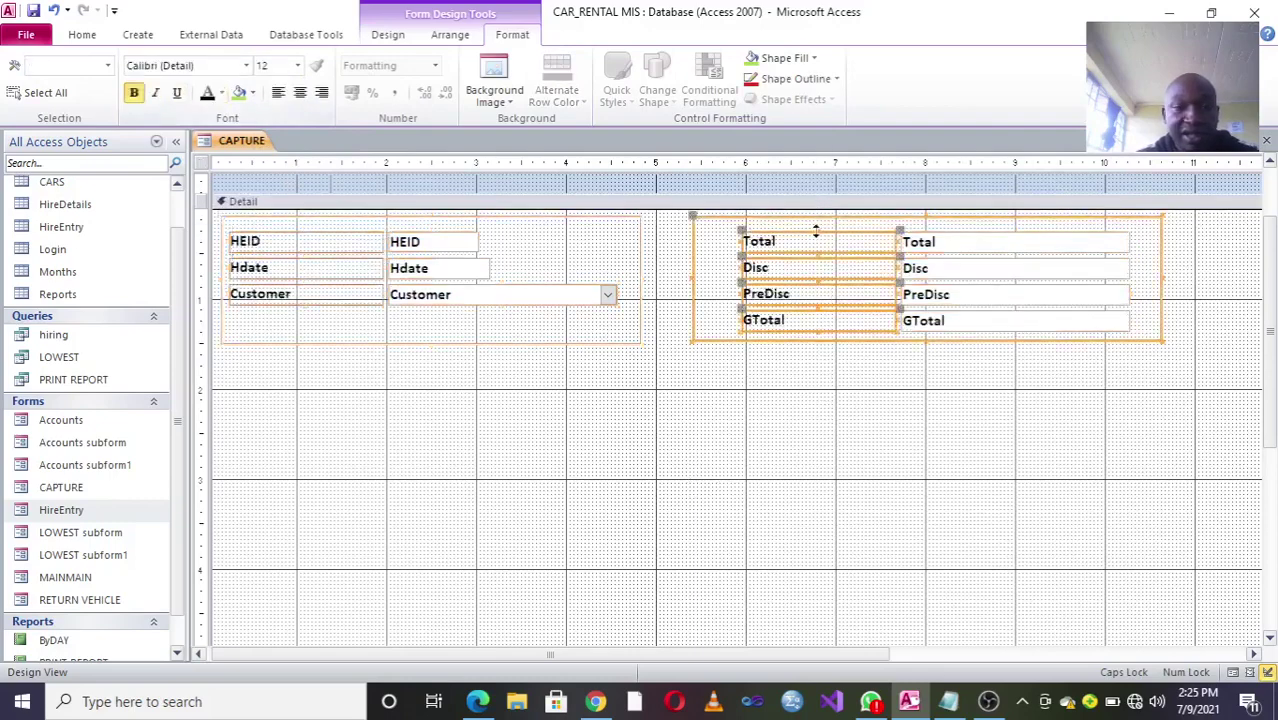
pyautogui.click(321, 92)
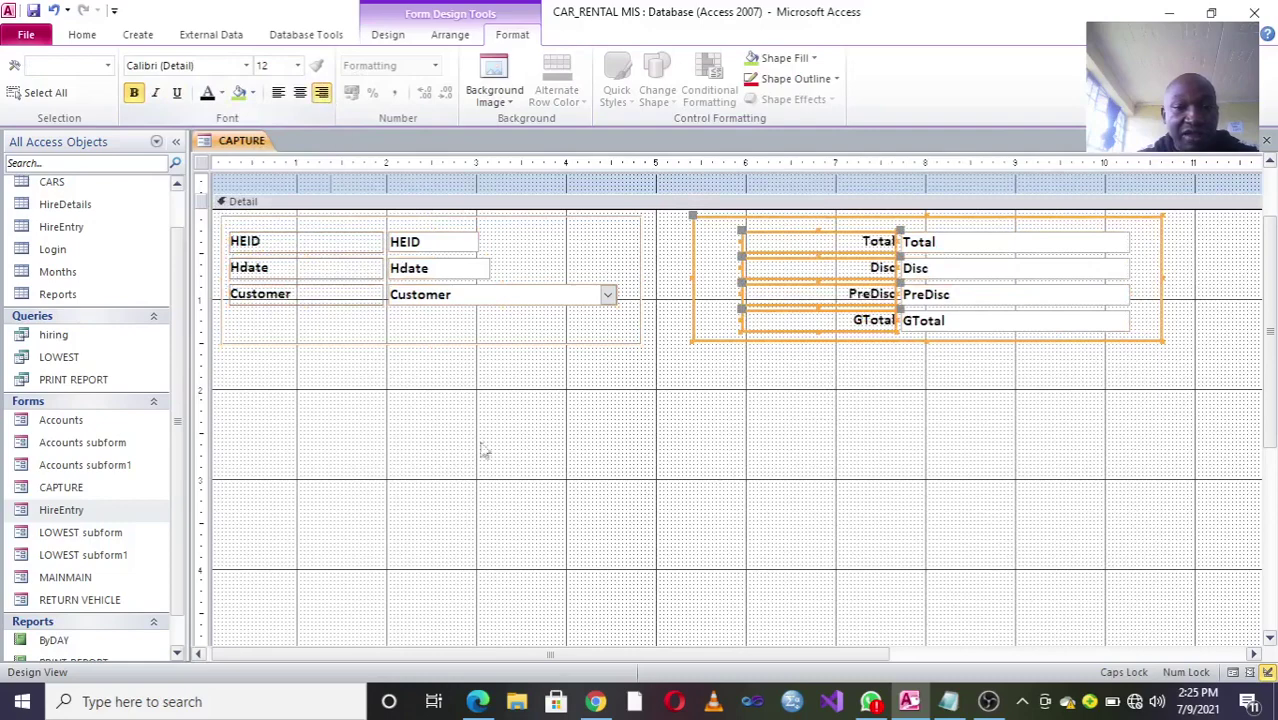
pyautogui.moveTo(296, 328); pyautogui.dragTo(340, 232)
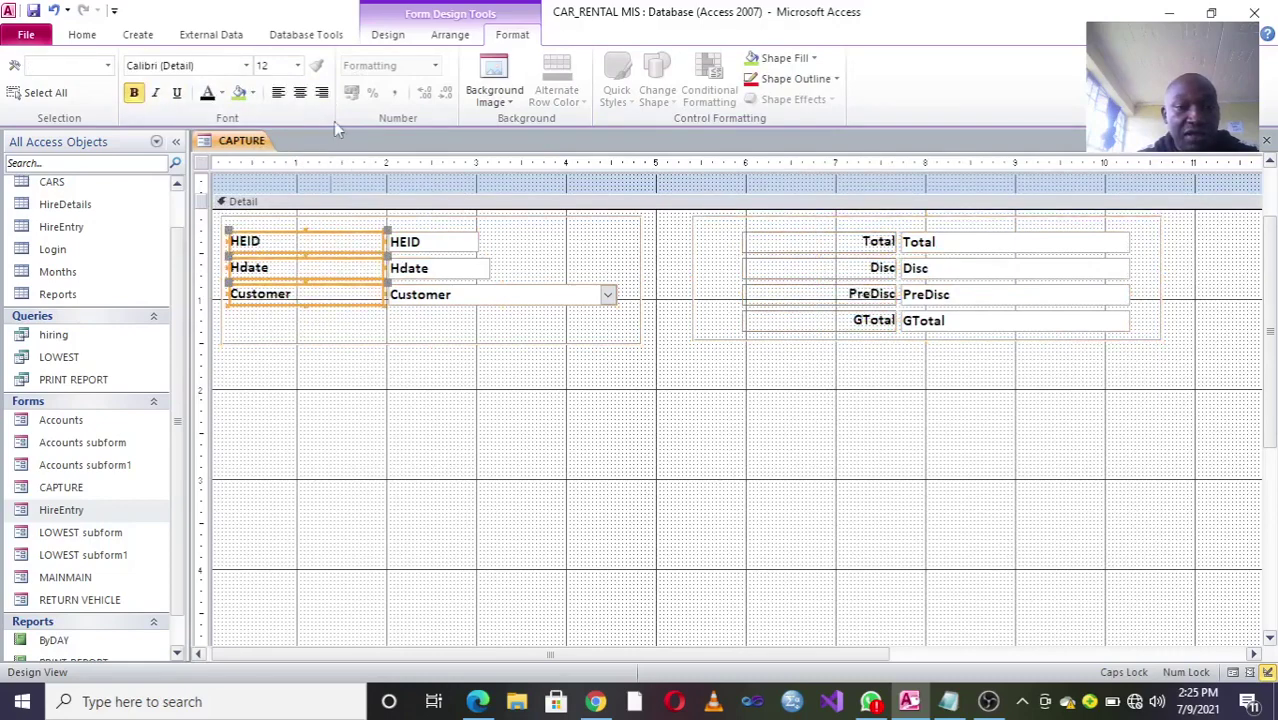
pyautogui.click(321, 92)
pyautogui.click(720, 482)
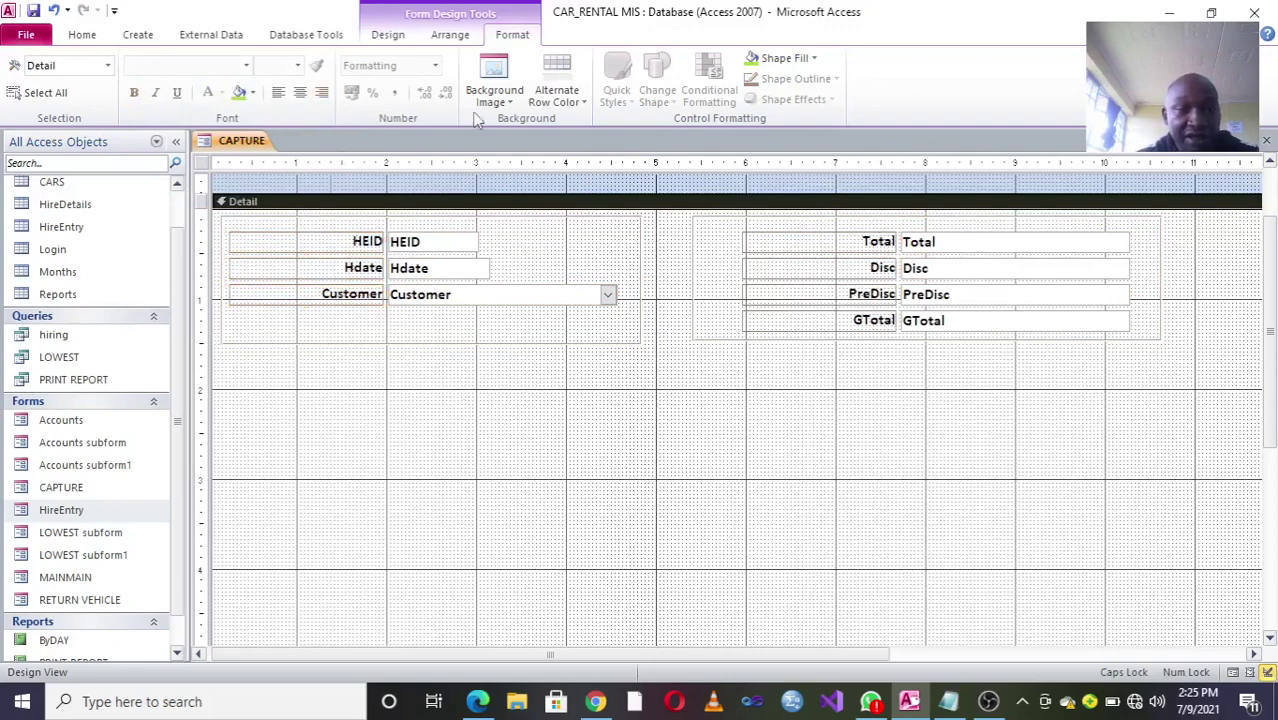
pyautogui.click(384, 36)
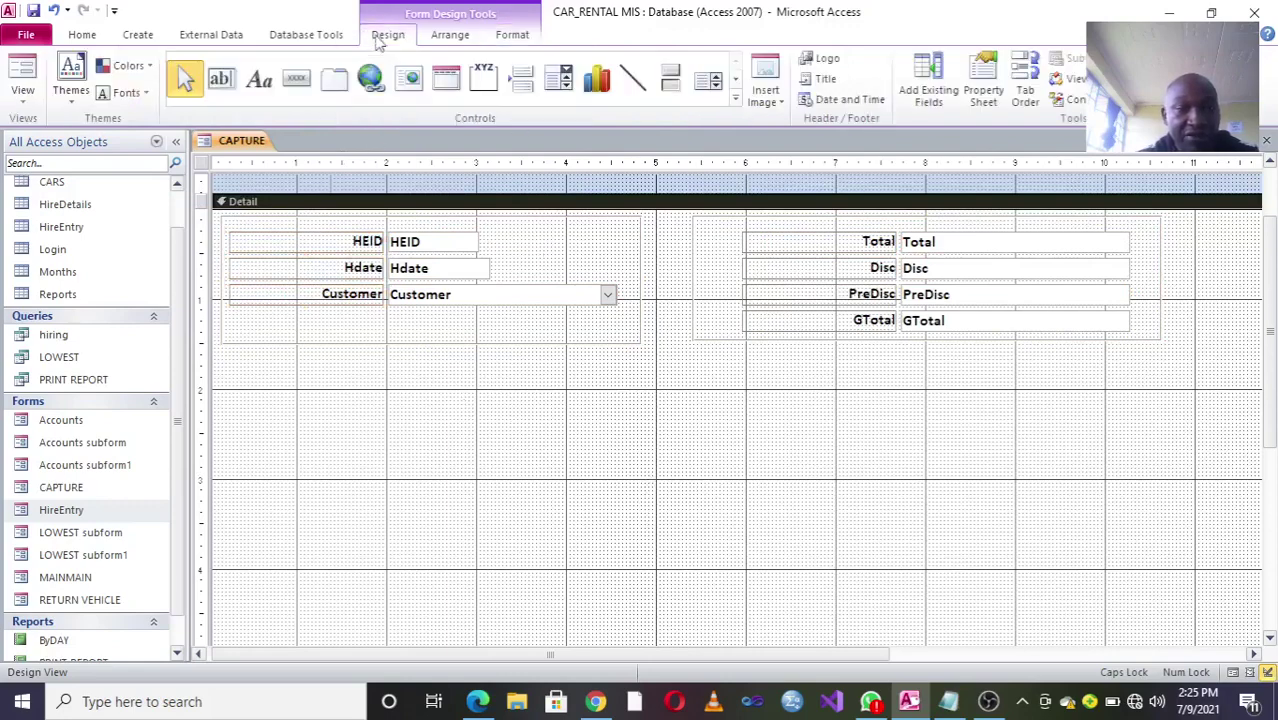
# Step: Insert the CAR image into the form header
pyautogui.click(767, 95)
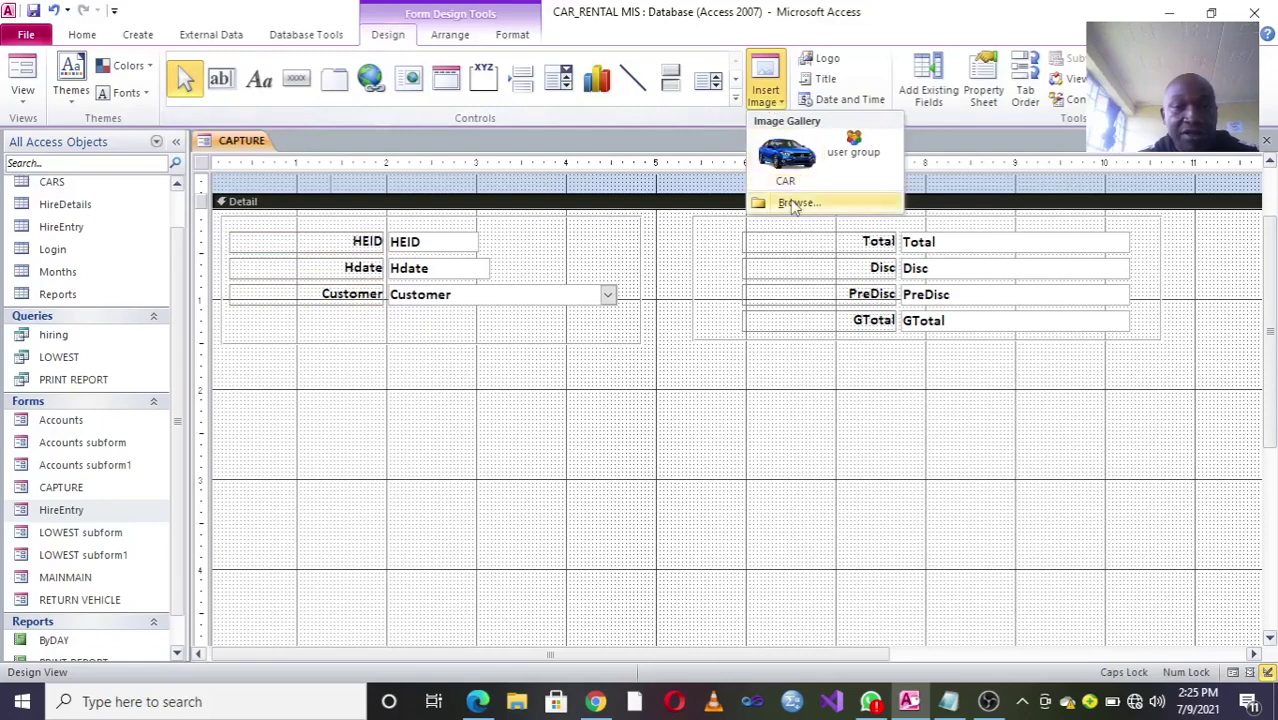
pyautogui.click(786, 155)
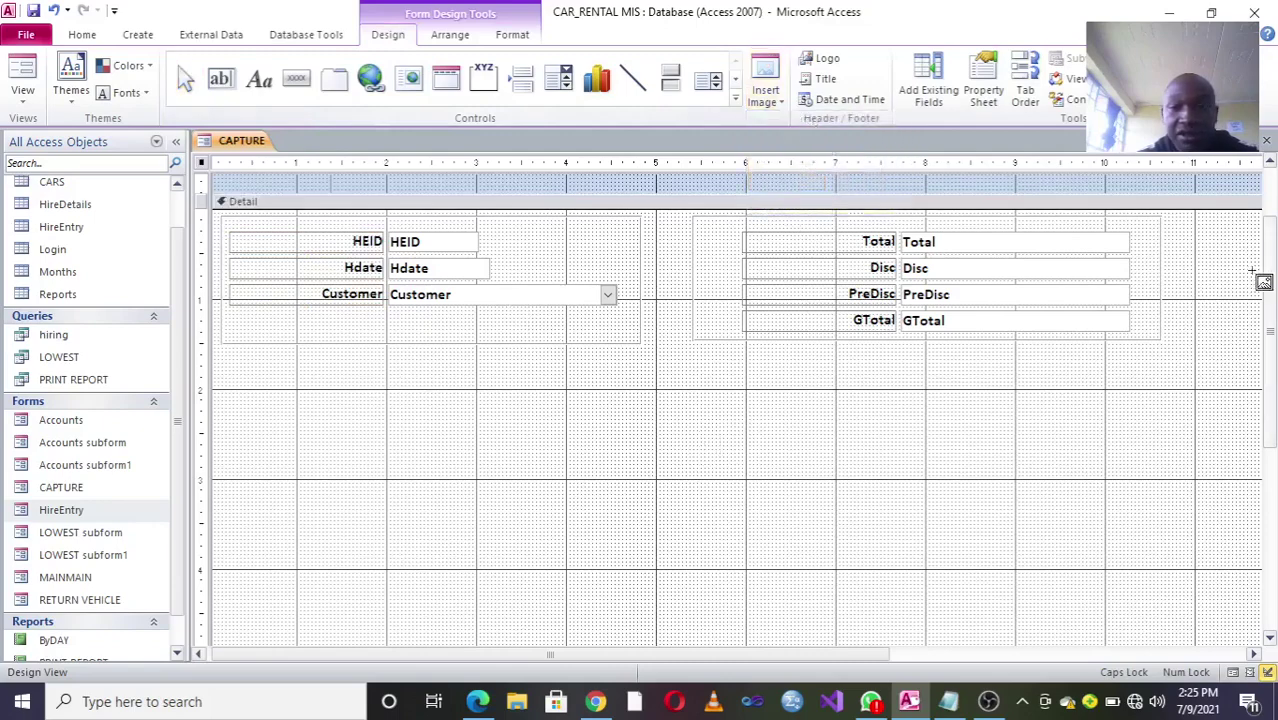
pyautogui.scroll(2, 1270, 287)
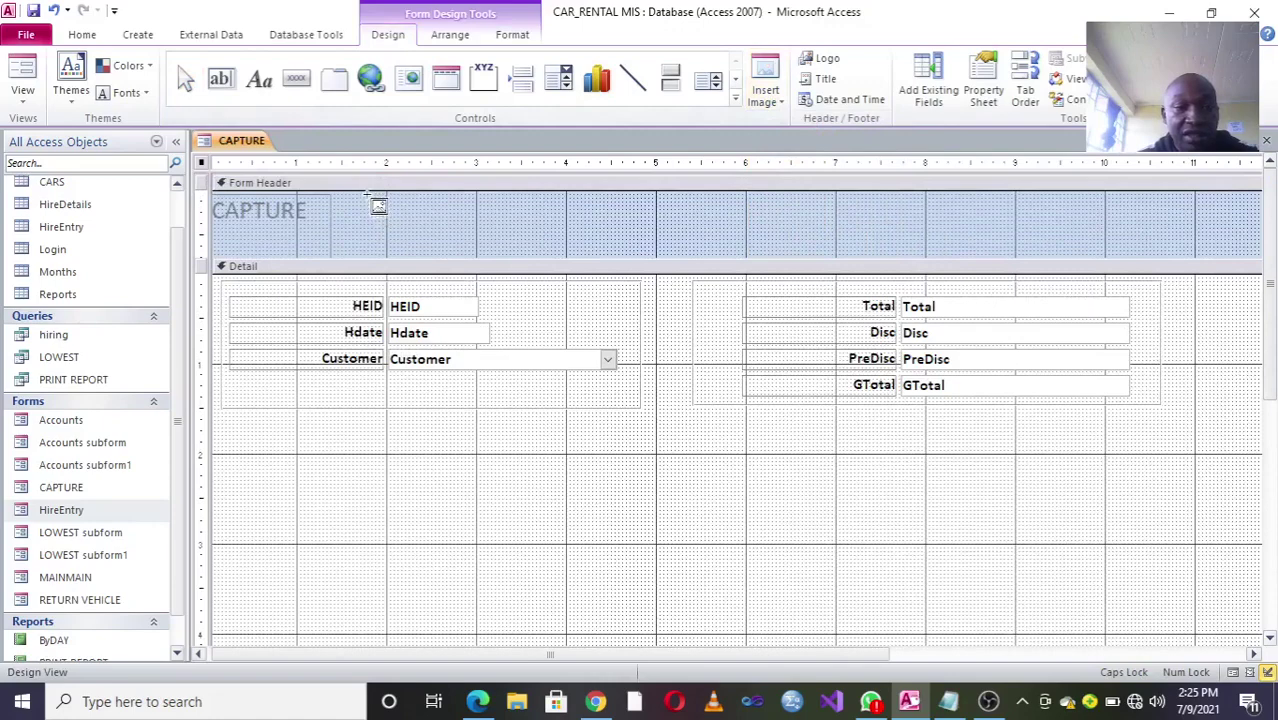
pyautogui.moveTo(368, 193); pyautogui.dragTo(533, 250)
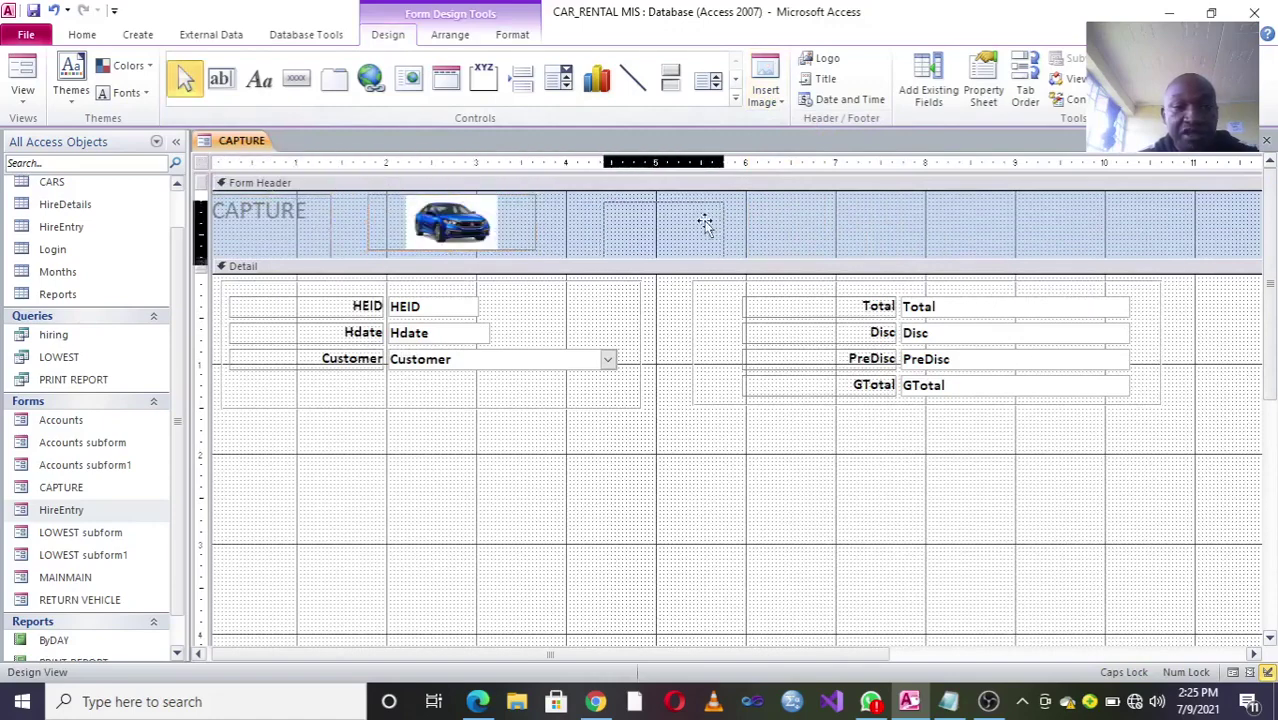
# Step: Move the title beside the picture, retitle it 'CAR HIRING MANAGENT SYSTEM', and widen it
pyautogui.moveTo(676, 215); pyautogui.dragTo(668, 218)
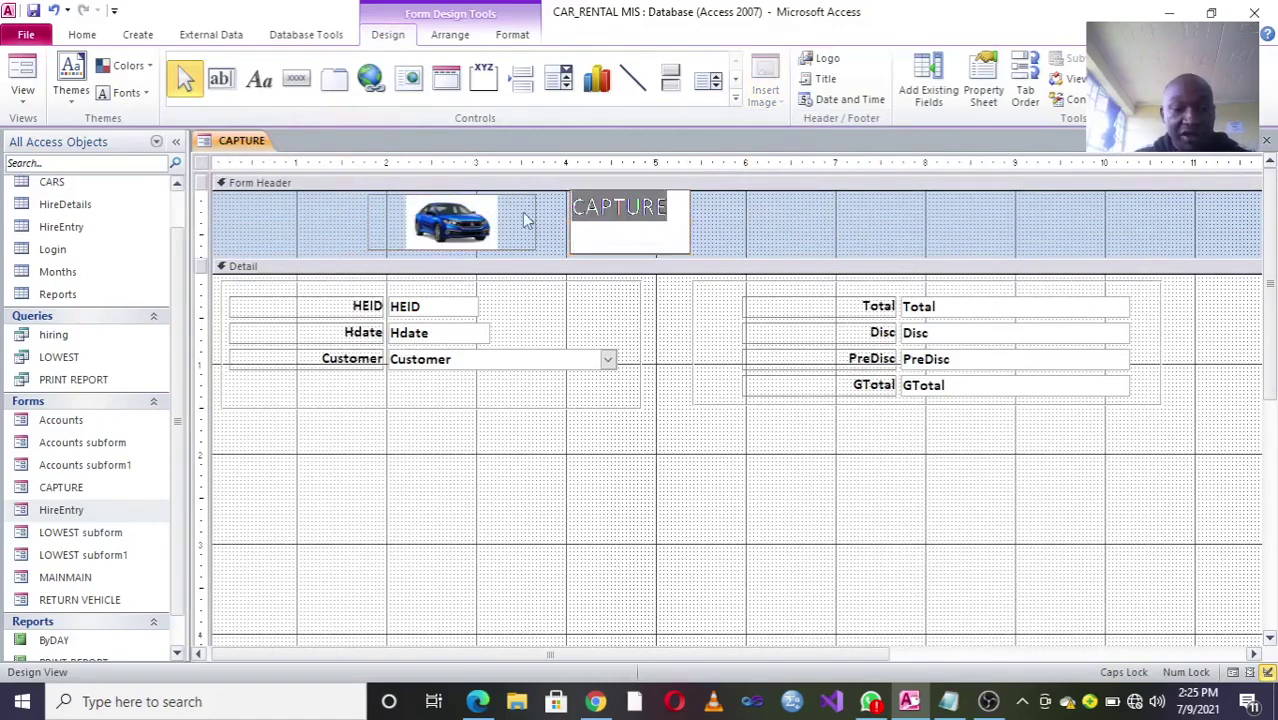
pyautogui.write('C')
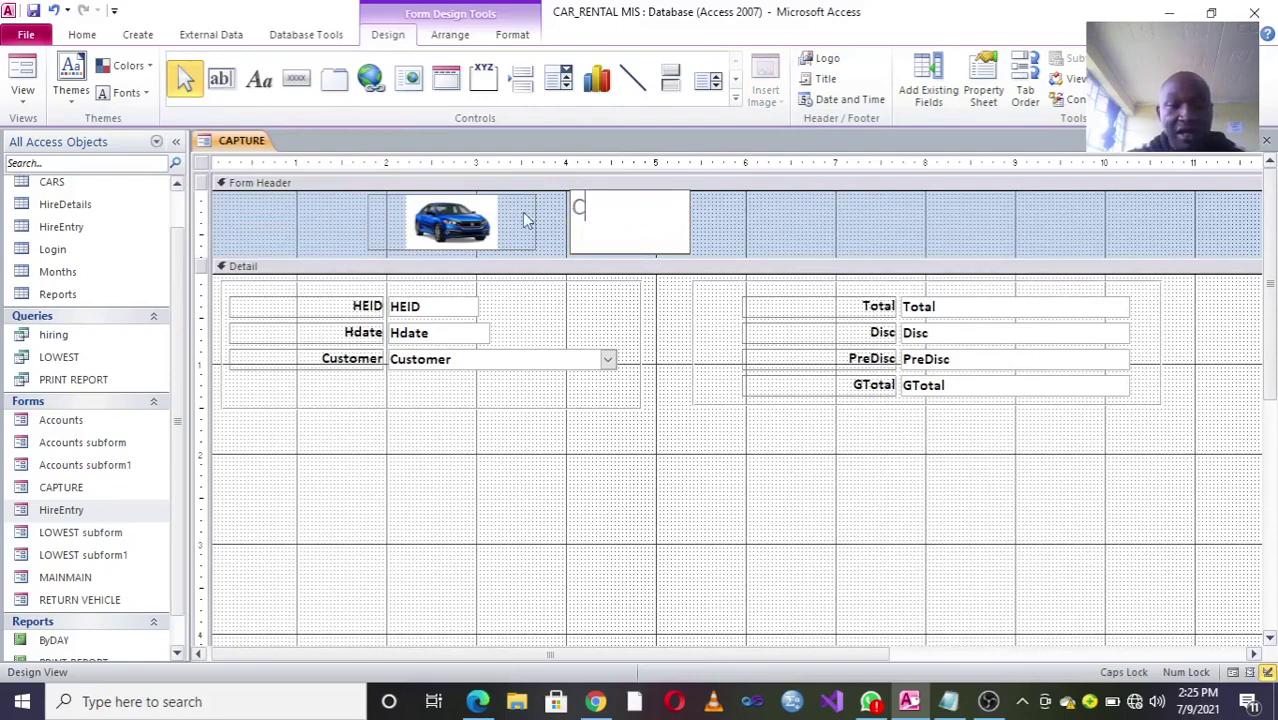
pyautogui.write('AR HIER')
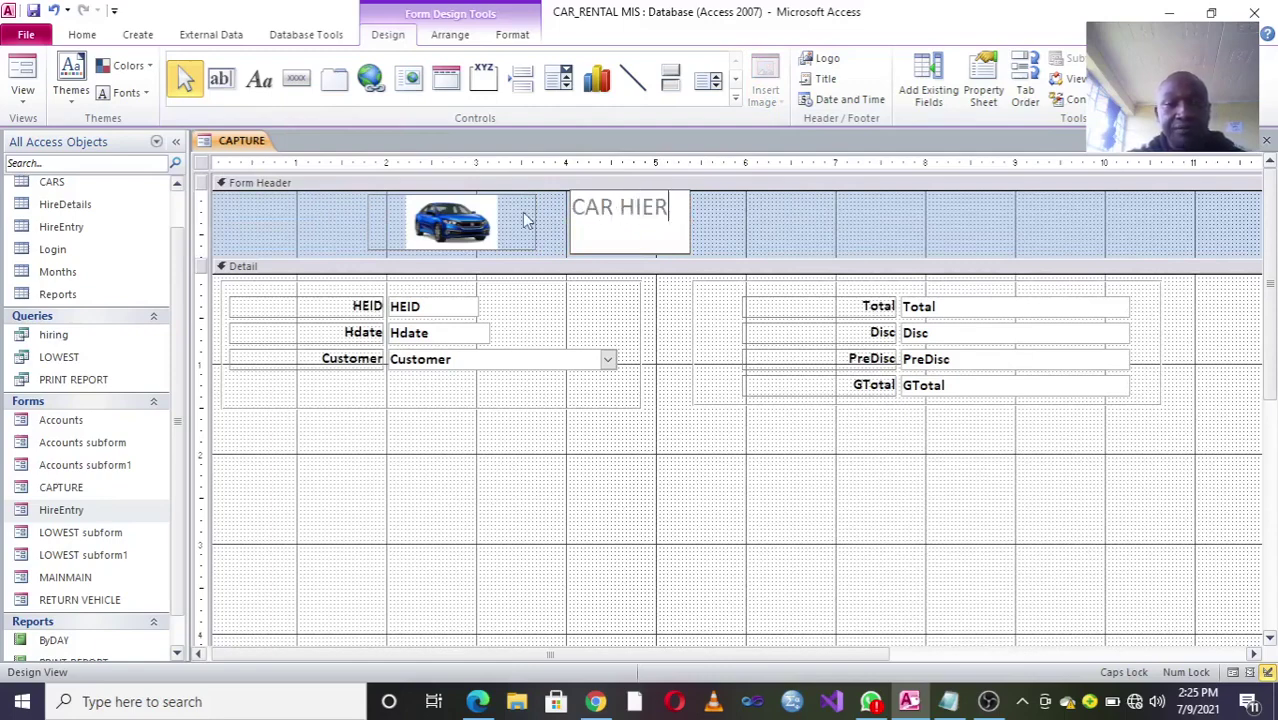
pyautogui.press('BackSpace')
pyautogui.press('BackSpace')
pyautogui.write('RIN')
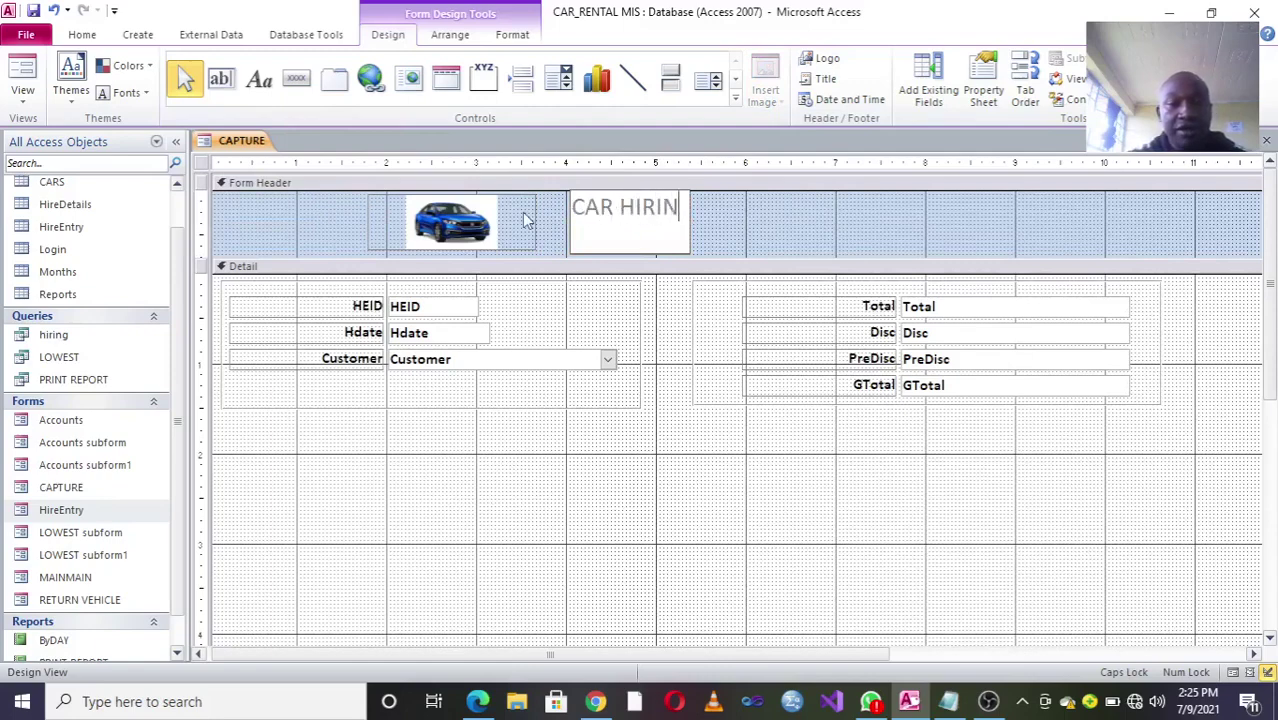
pyautogui.write('G MAA')
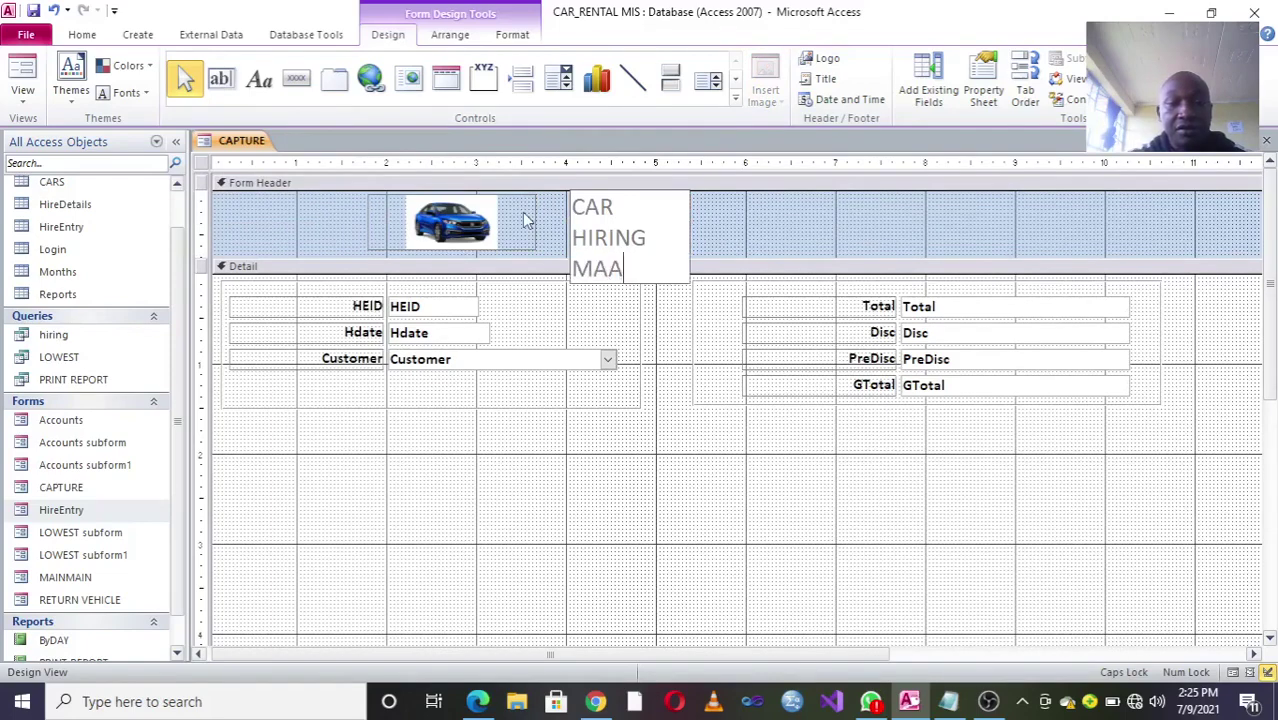
pyautogui.press('BackSpace')
pyautogui.write('NAGE')
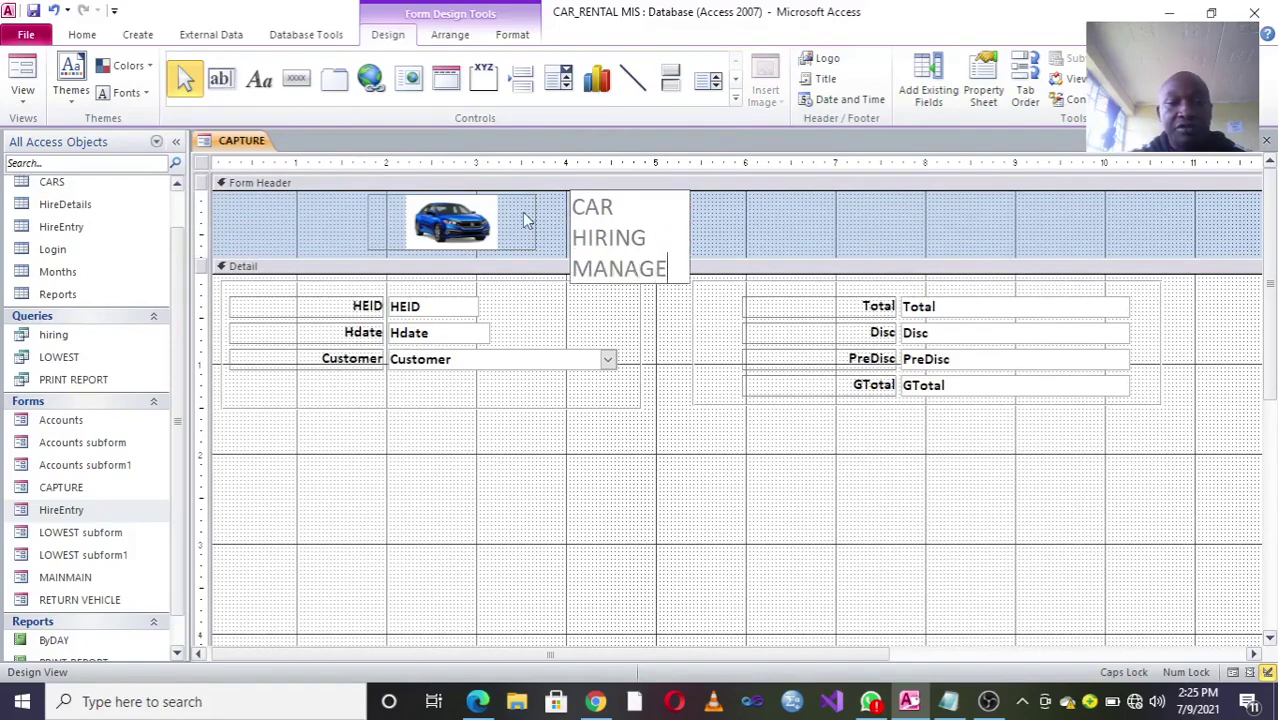
pyautogui.write('NT SYSTEM')
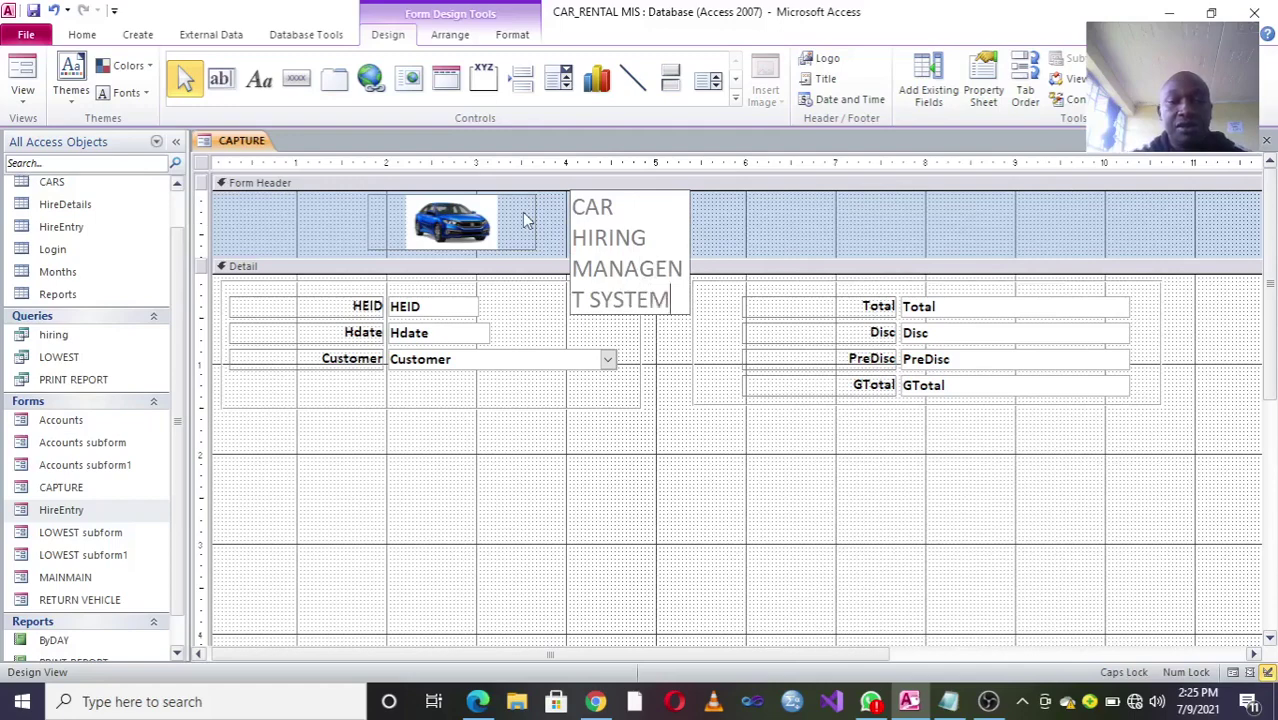
pyautogui.press('Return')
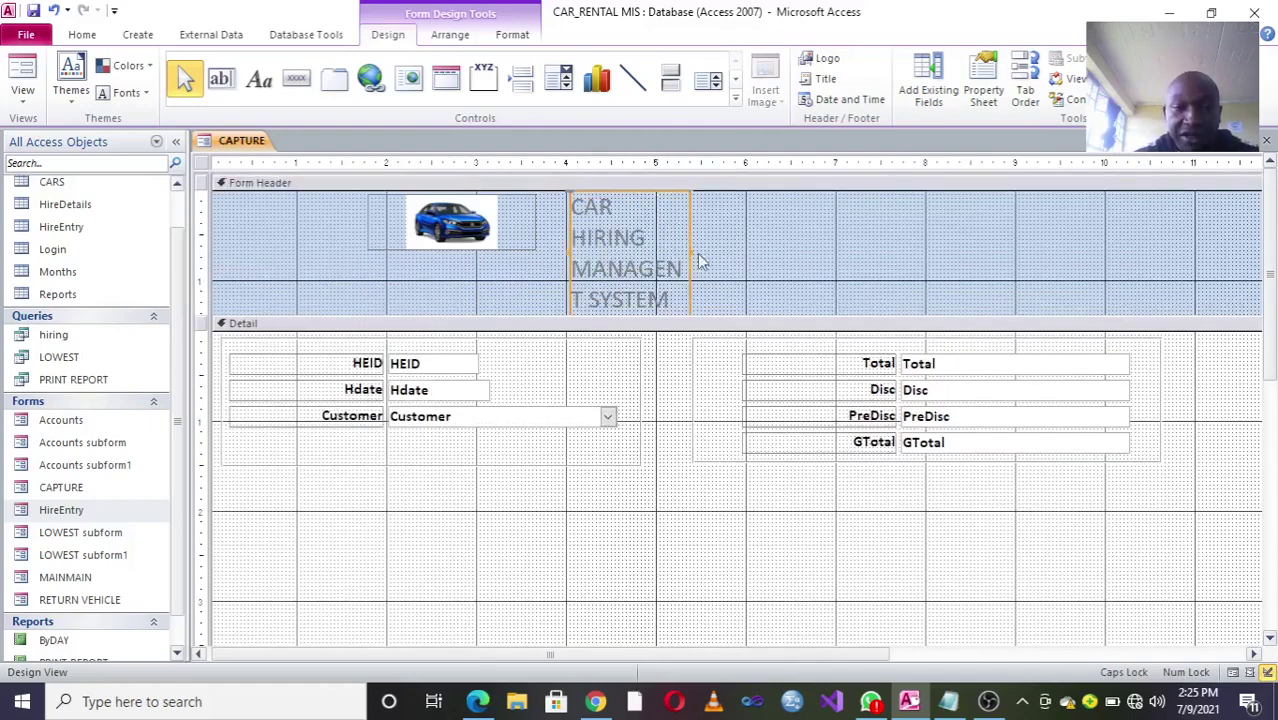
pyautogui.moveTo(688, 250); pyautogui.dragTo(1075, 256)
# Step: Make the CAPTURE header title bold at 28 pt
pyautogui.click(511, 35)
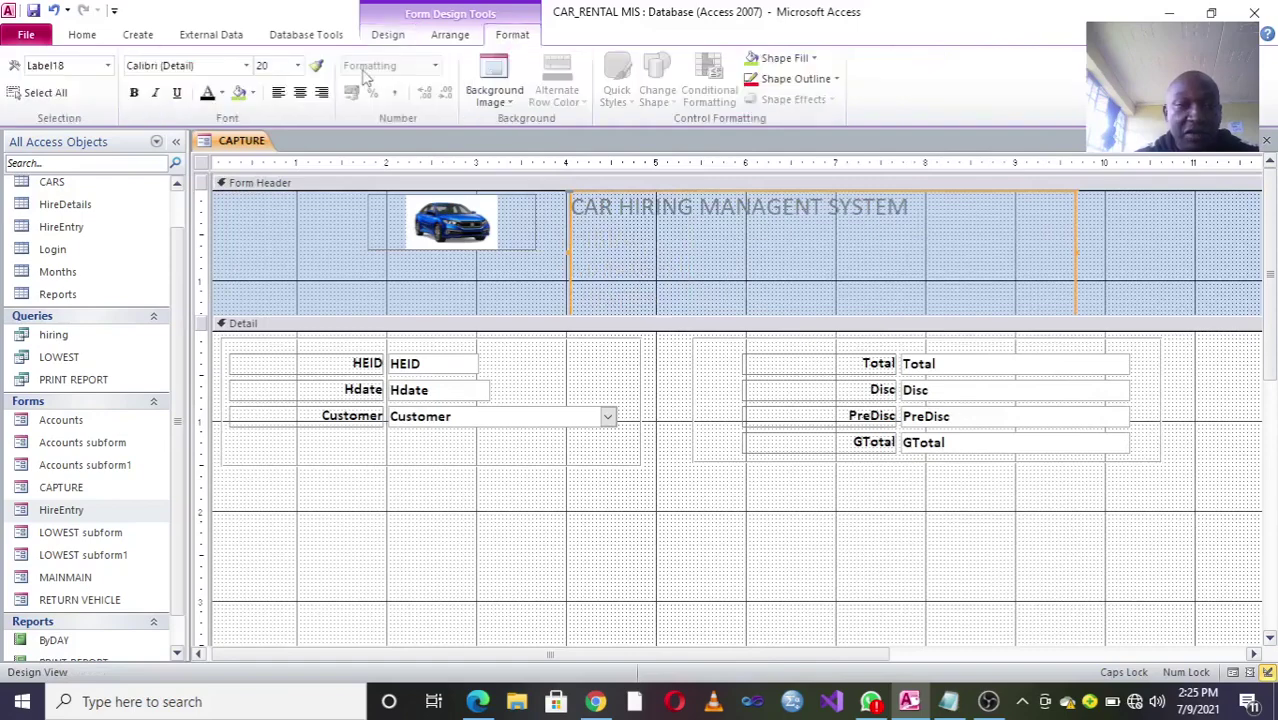
pyautogui.click(133, 93)
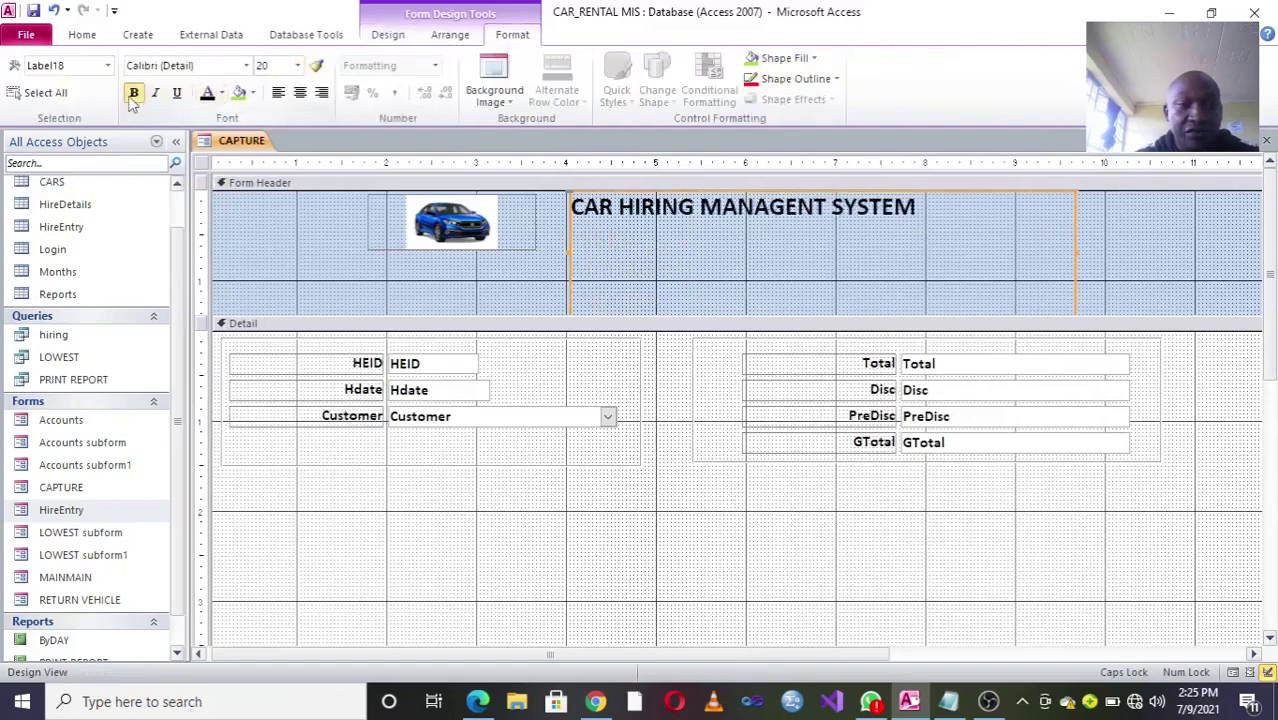
pyautogui.click(297, 65)
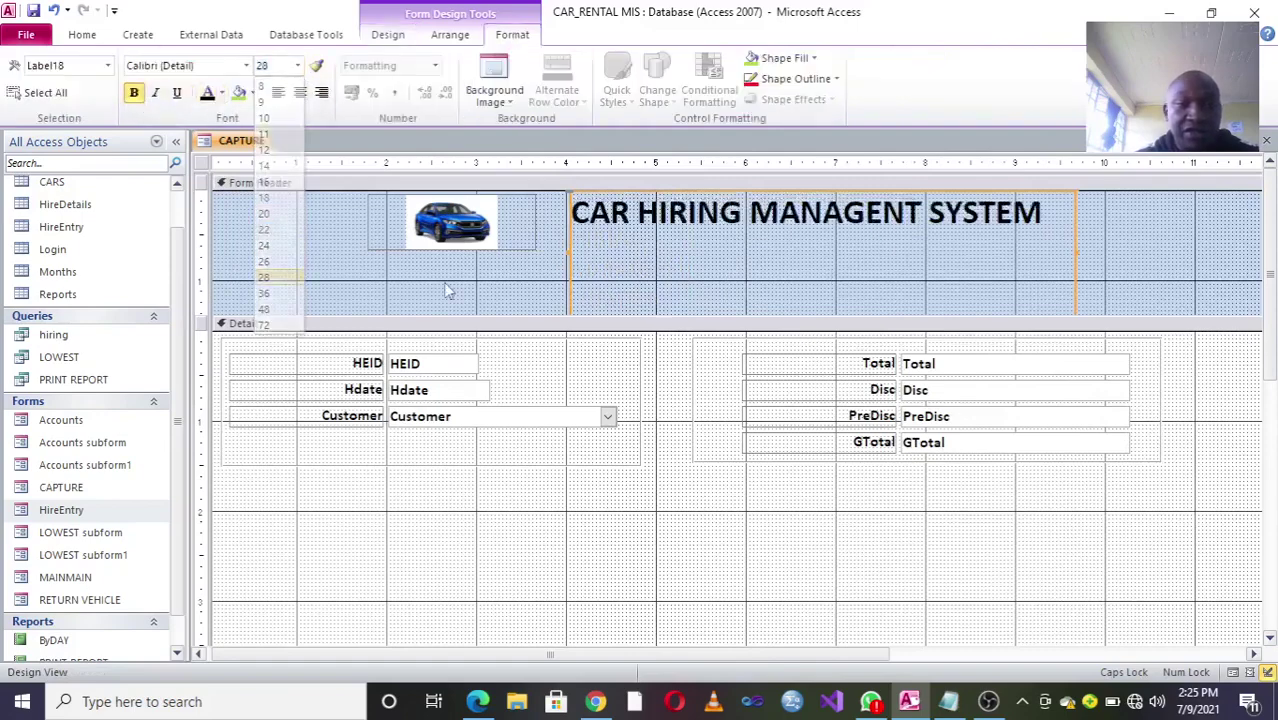
pyautogui.click(283, 281)
pyautogui.click(596, 273)
# Step: Fit the title label to its text and pull the Form Header's bottom edge up around the title and picture
pyautogui.click(1057, 313)
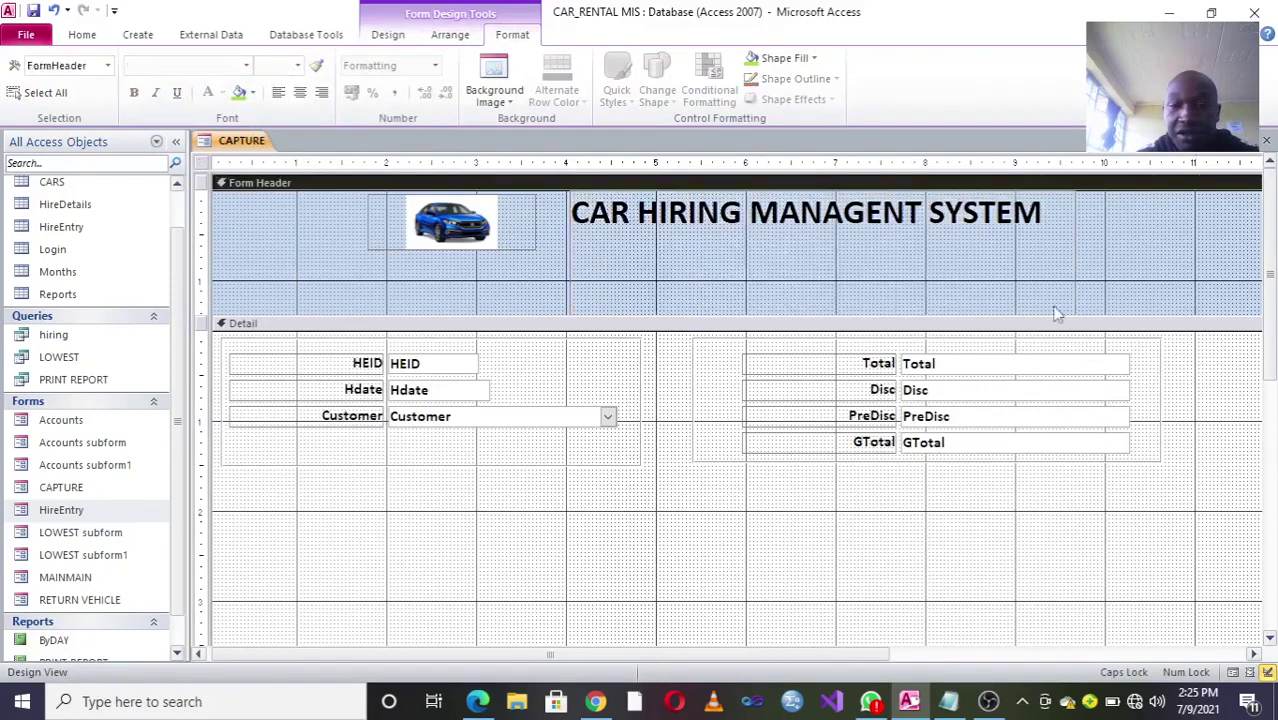
pyautogui.click(1018, 292)
pyautogui.moveTo(1098, 311); pyautogui.dragTo(1047, 237)
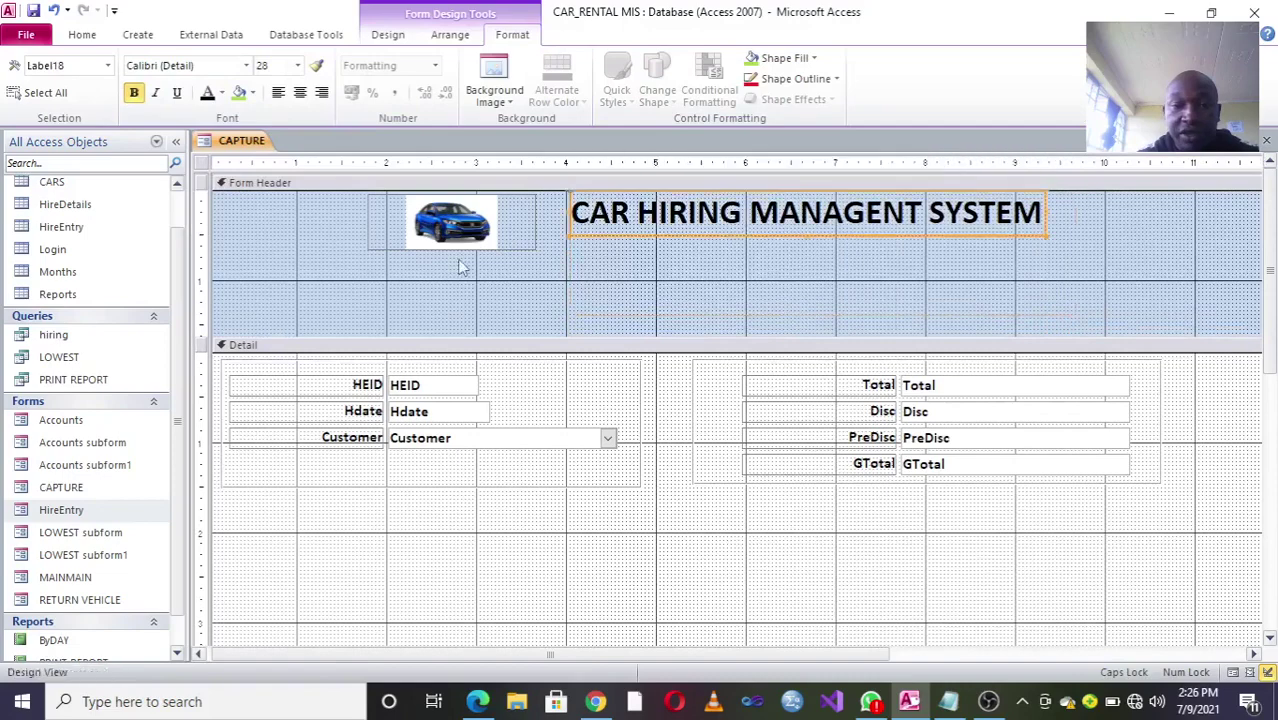
pyautogui.click(505, 278)
pyautogui.moveTo(750, 352); pyautogui.dragTo(710, 250)
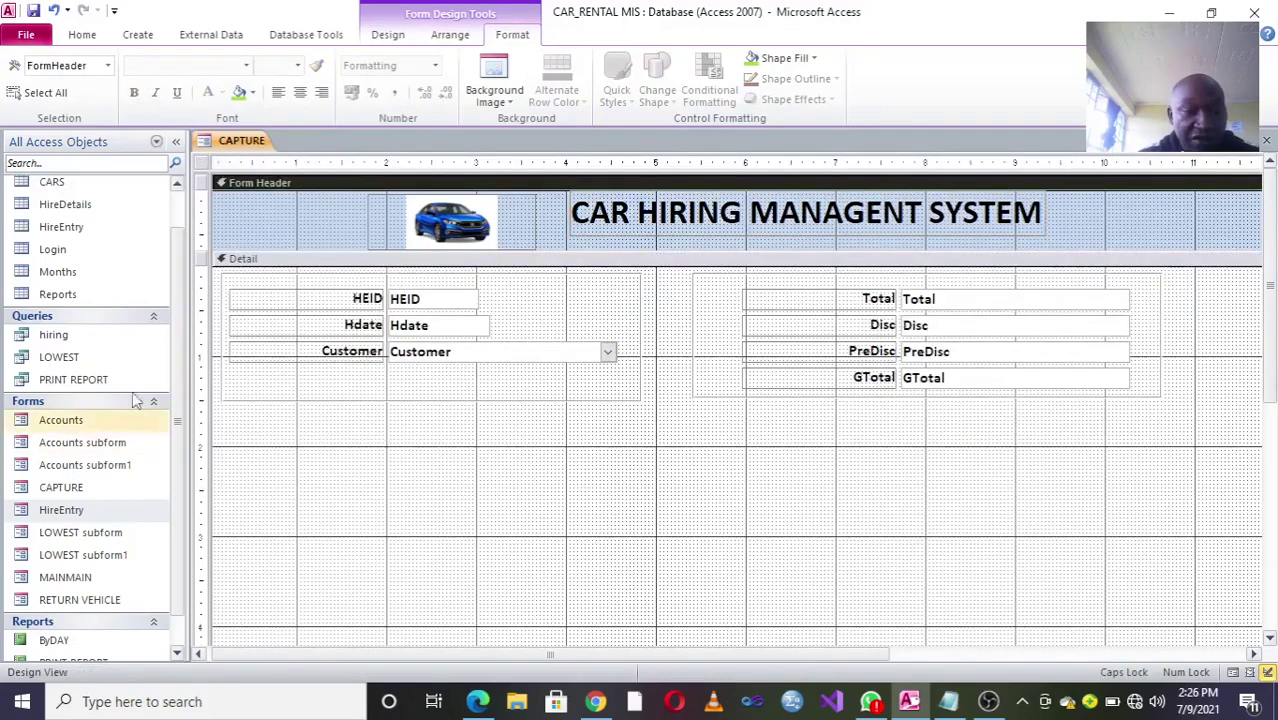
pyautogui.click(390, 35)
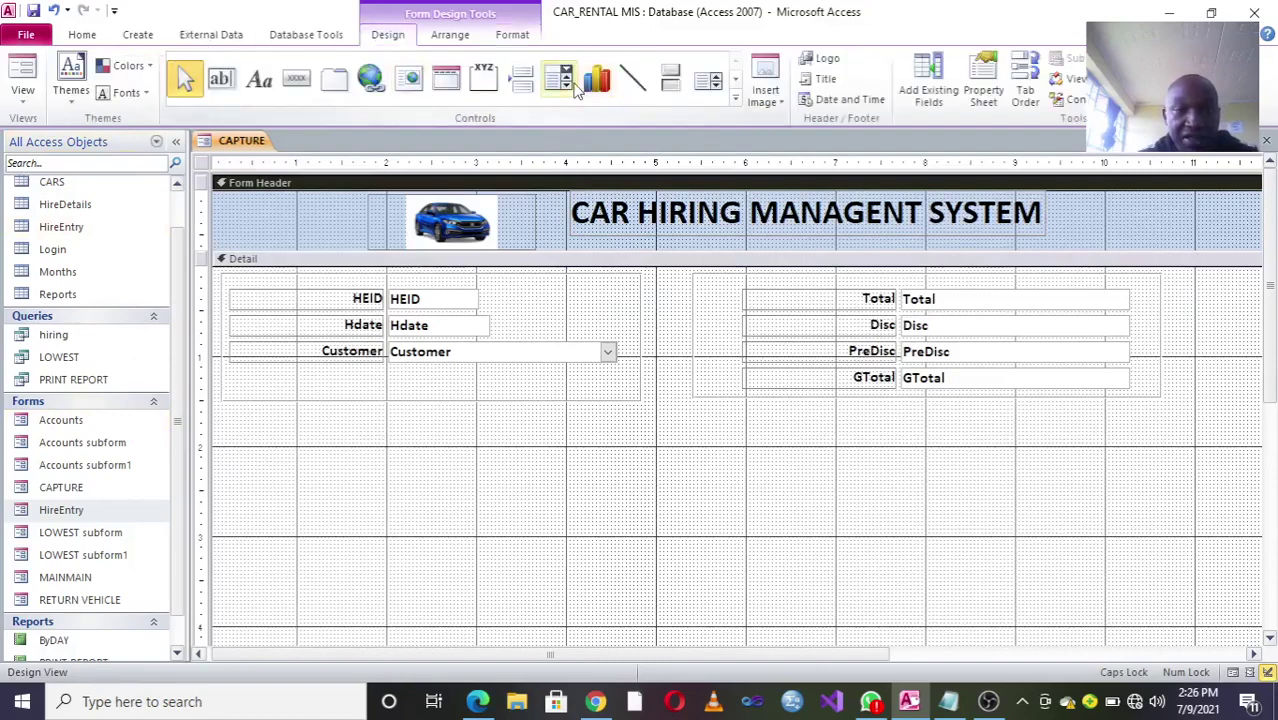
# Step: Draw a subform area below the hire fields and include all Accounts fields
pyautogui.click(735, 100)
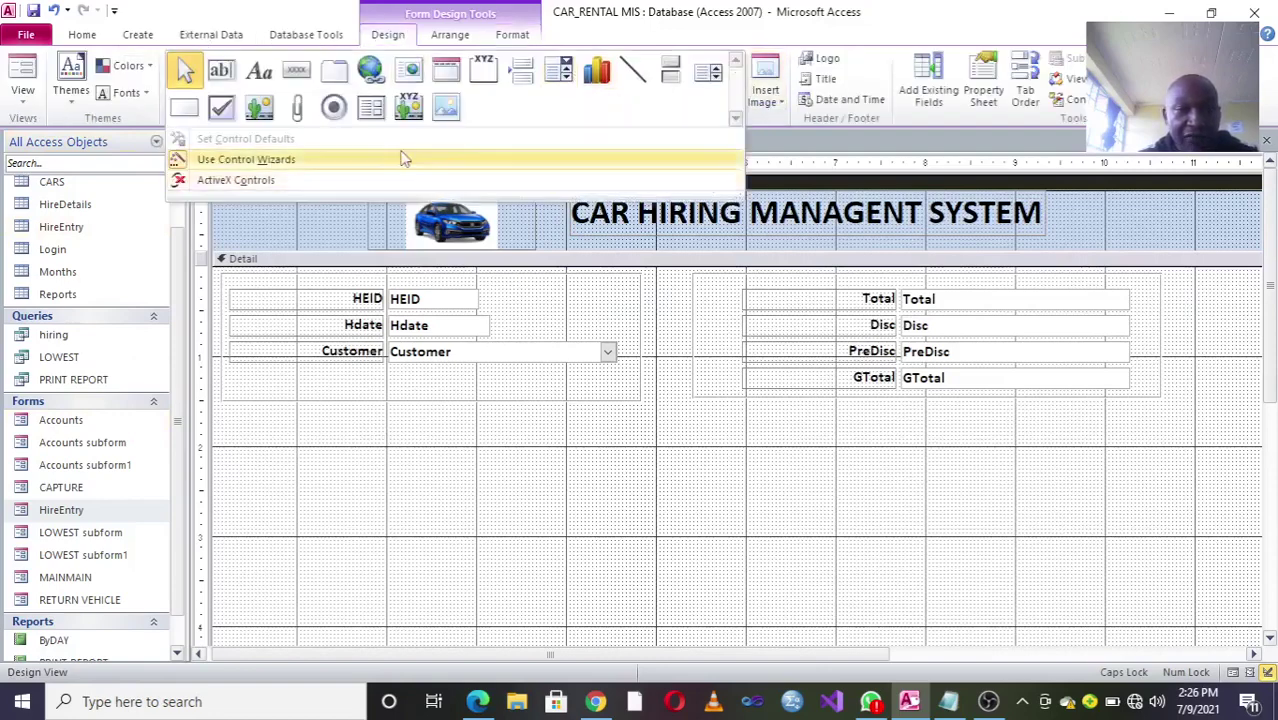
pyautogui.click(372, 108)
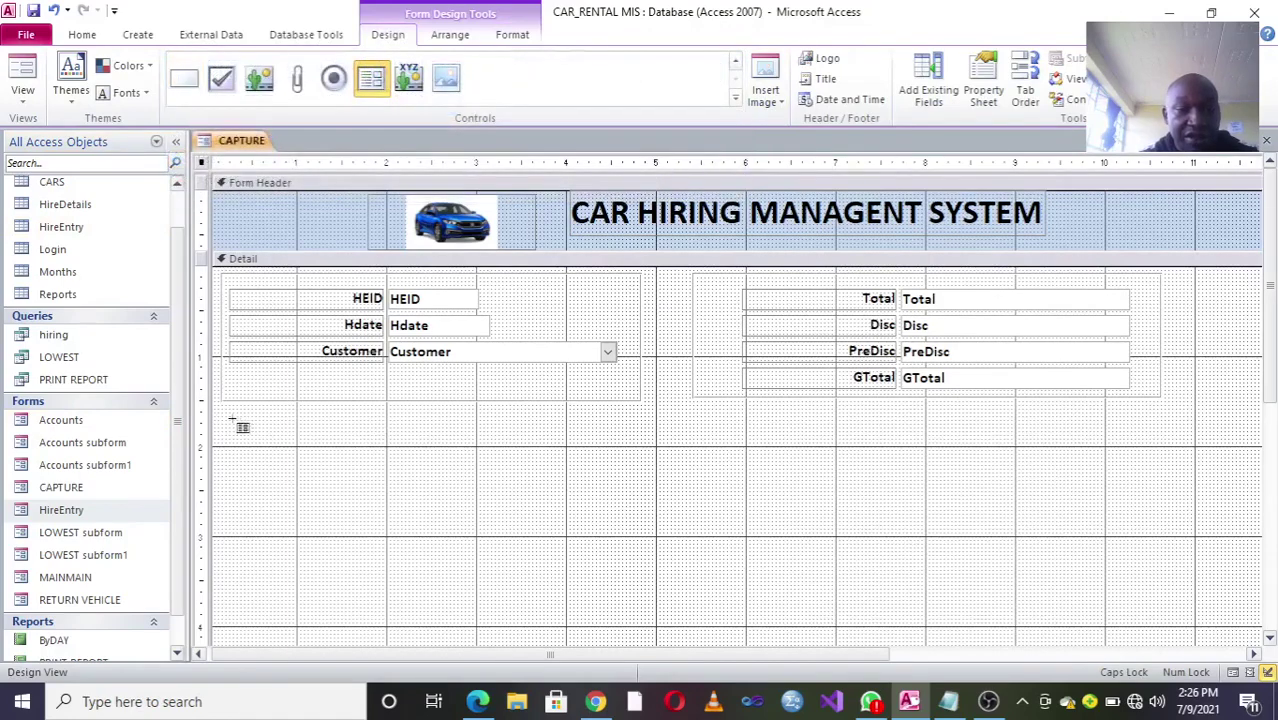
pyautogui.moveTo(233, 398); pyautogui.dragTo(1228, 618)
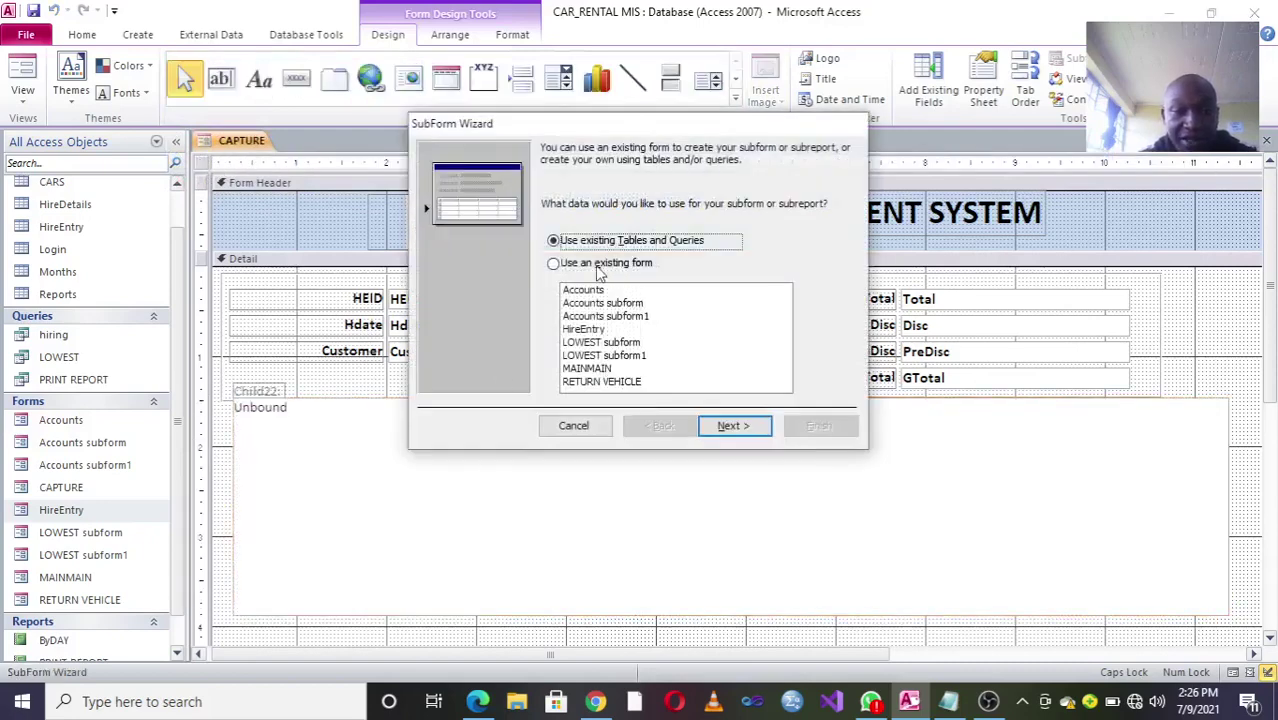
pyautogui.click(735, 430)
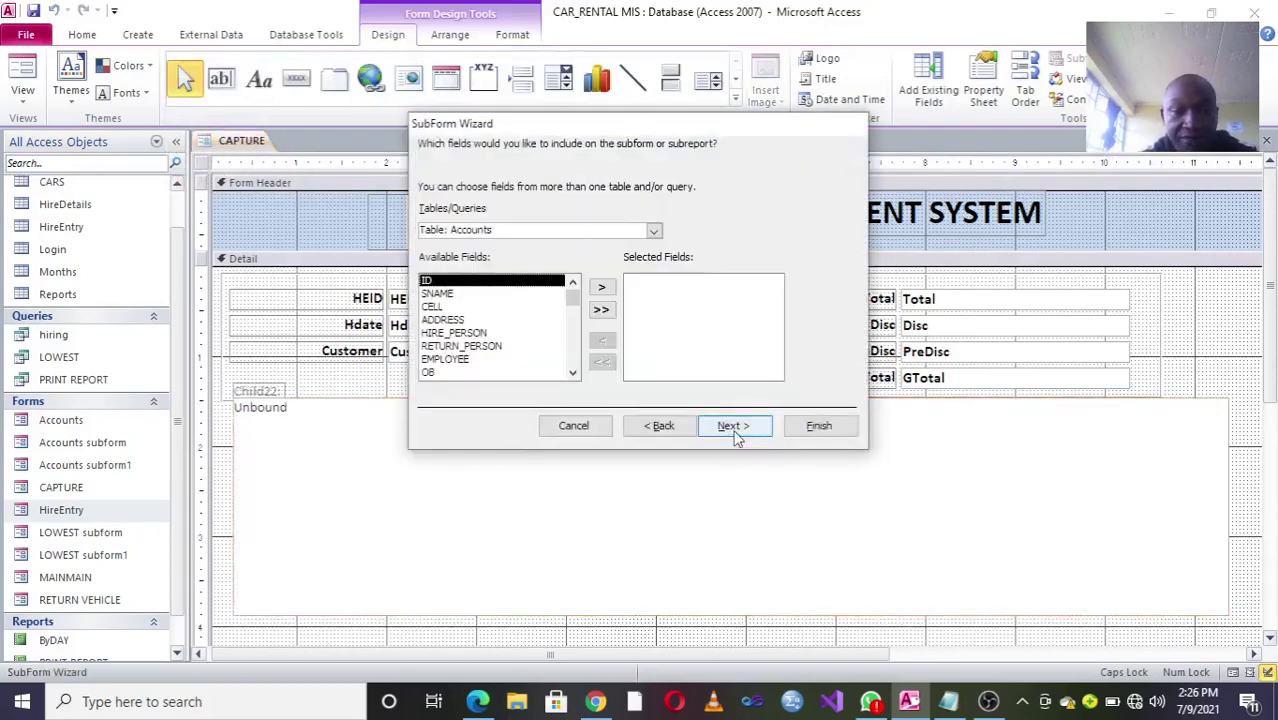
pyautogui.click(601, 309)
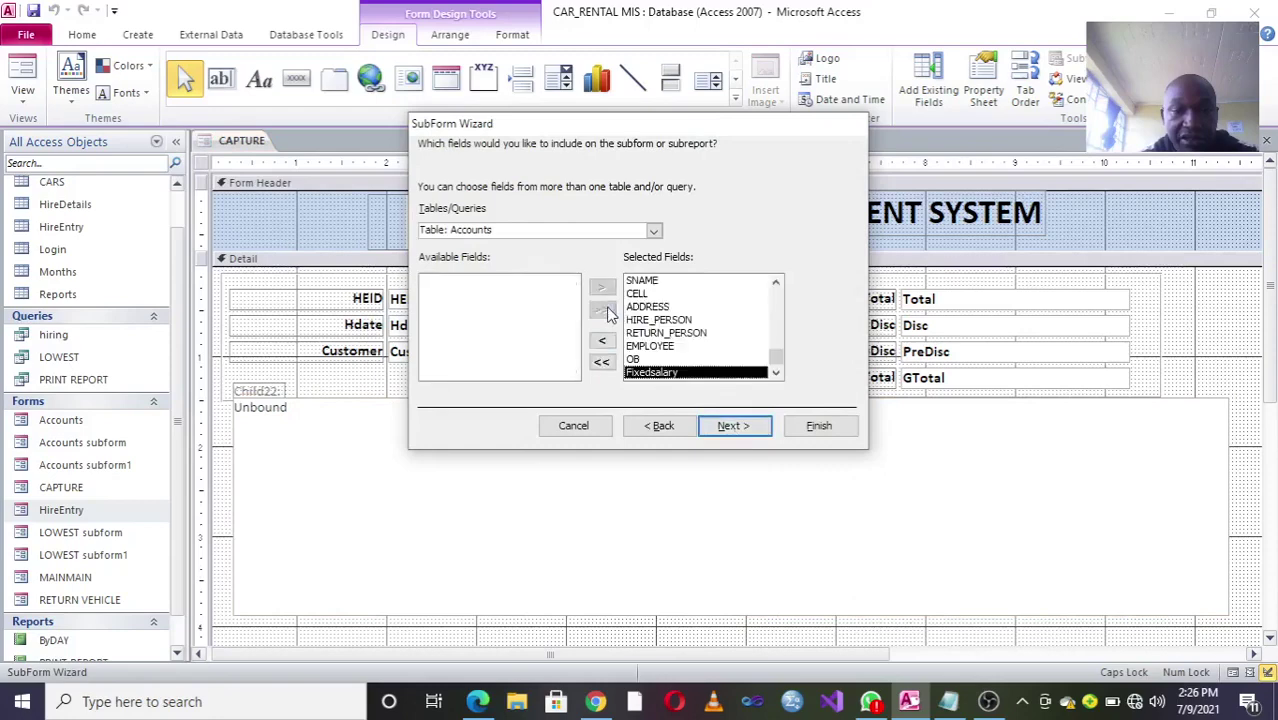
pyautogui.click(735, 427)
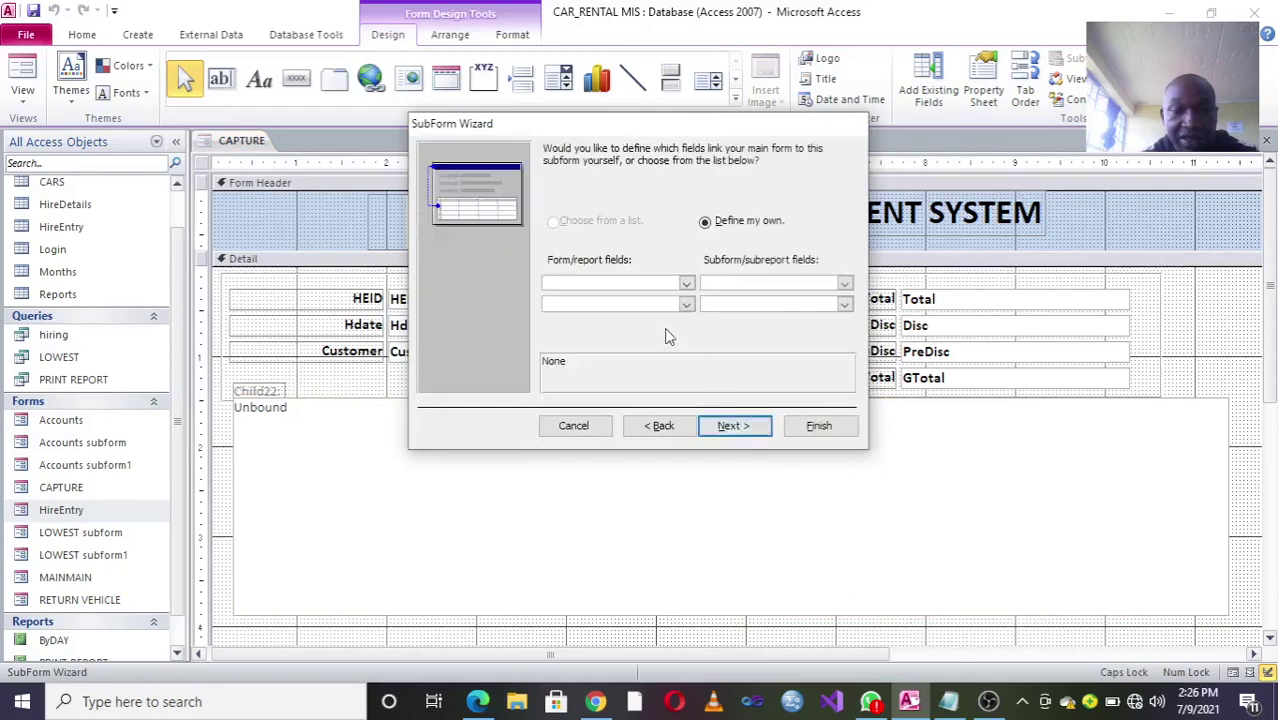
# Step: Link the main form's Customer field to the subform's SNAME field and finish as Accounts subform2
pyautogui.click(686, 284)
pyautogui.click(643, 312)
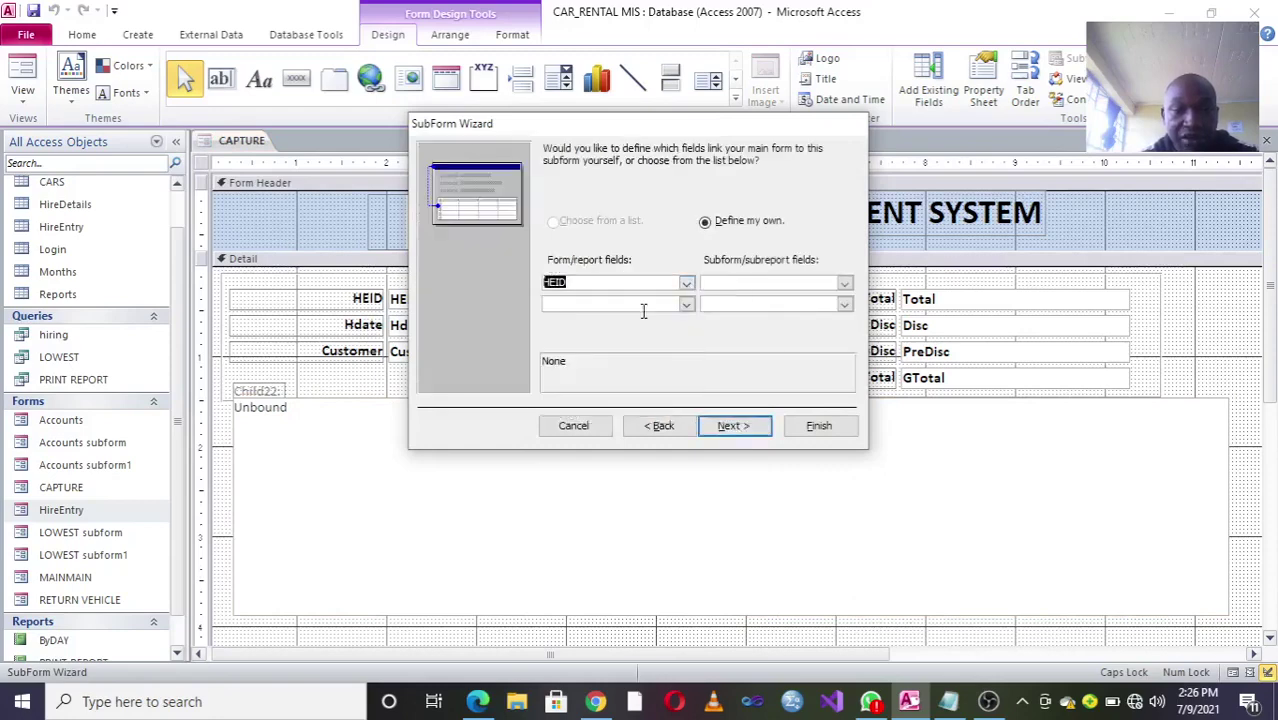
pyautogui.click(844, 284)
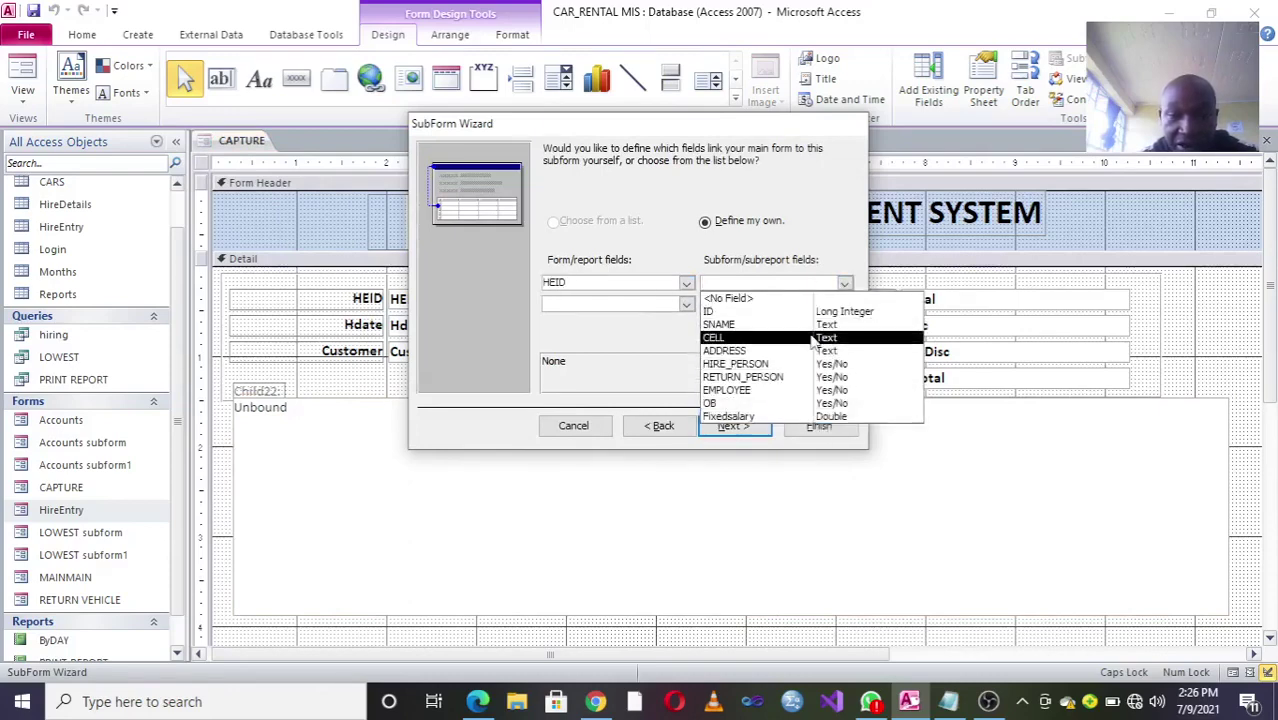
pyautogui.click(660, 322)
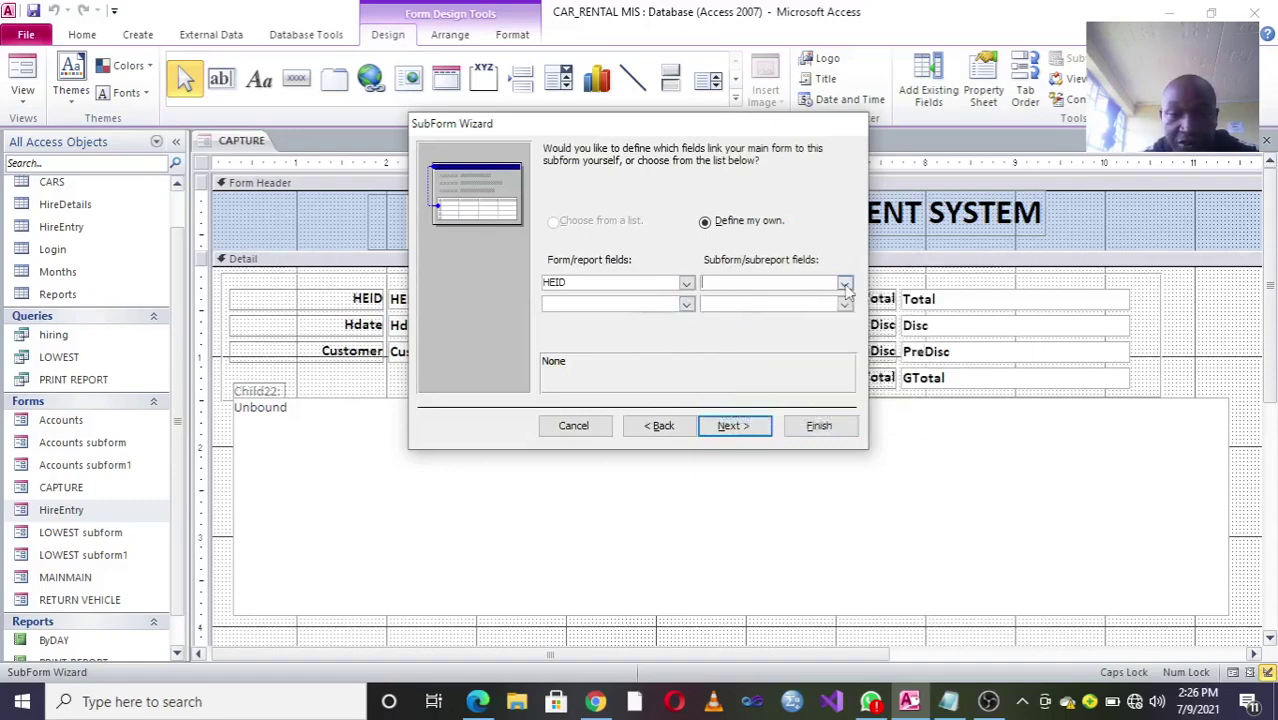
pyautogui.click(845, 285)
pyautogui.click(686, 284)
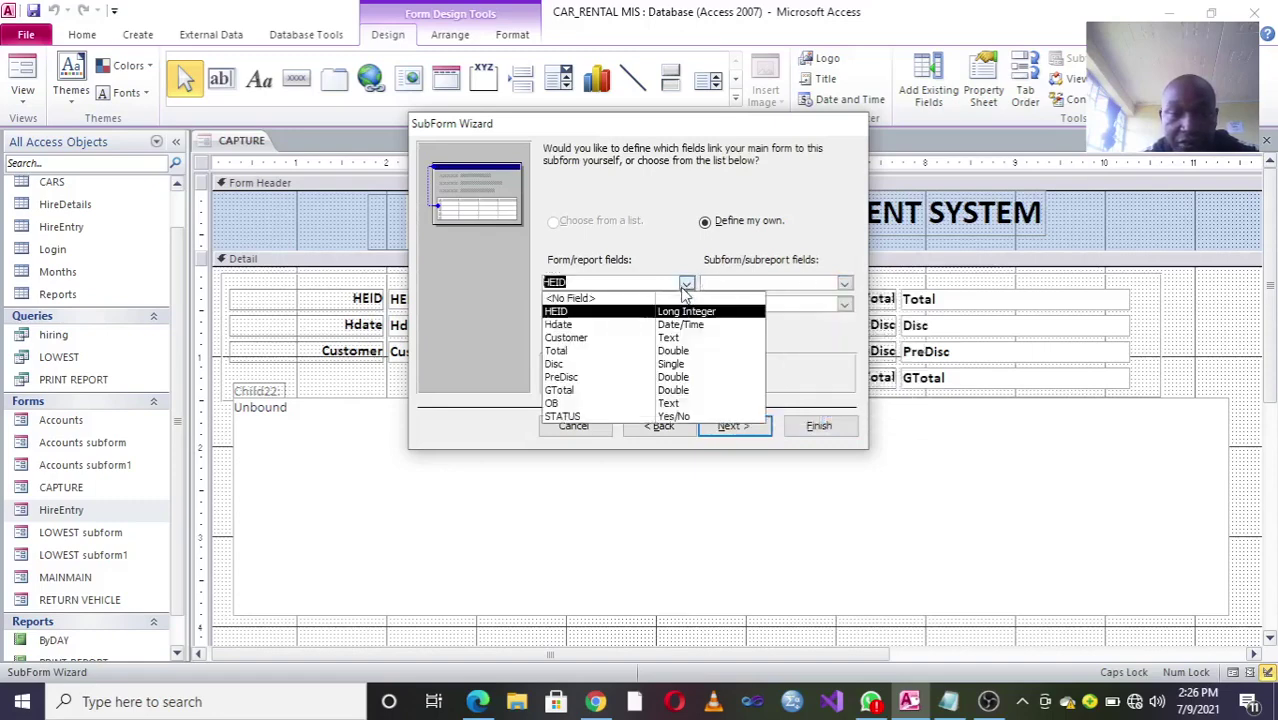
pyautogui.click(605, 338)
pyautogui.click(845, 285)
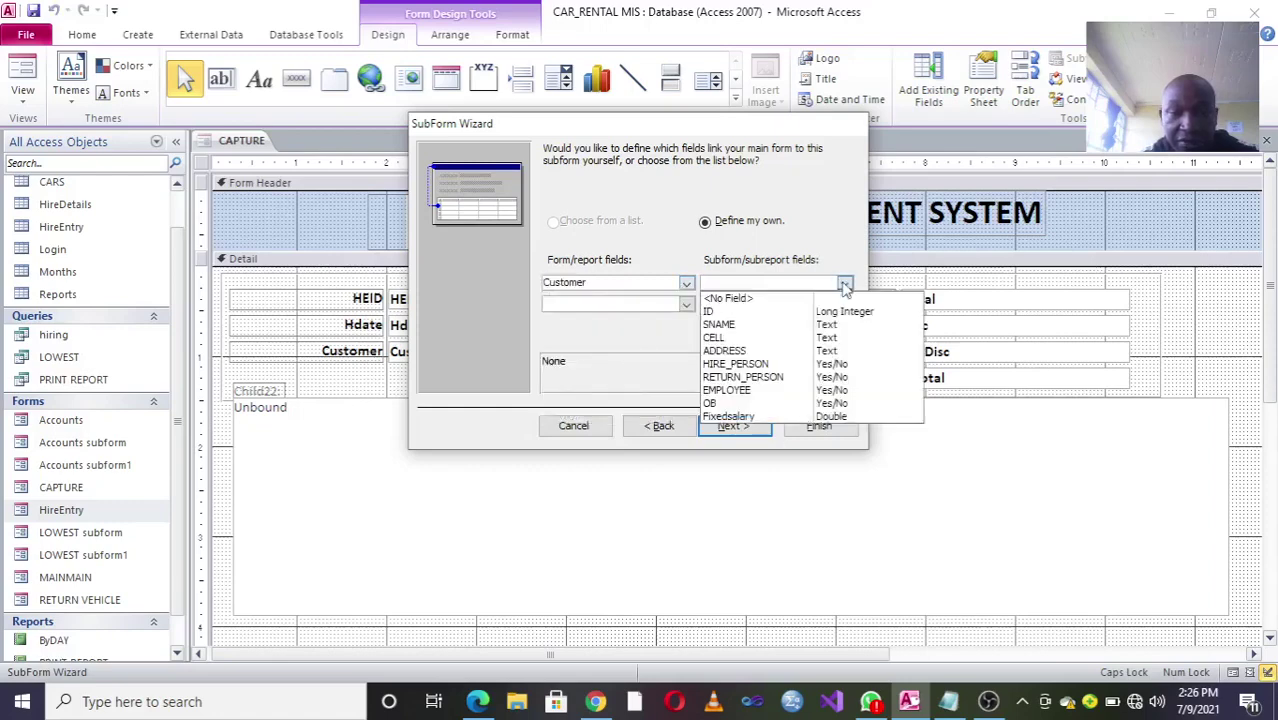
pyautogui.click(786, 325)
pyautogui.click(740, 425)
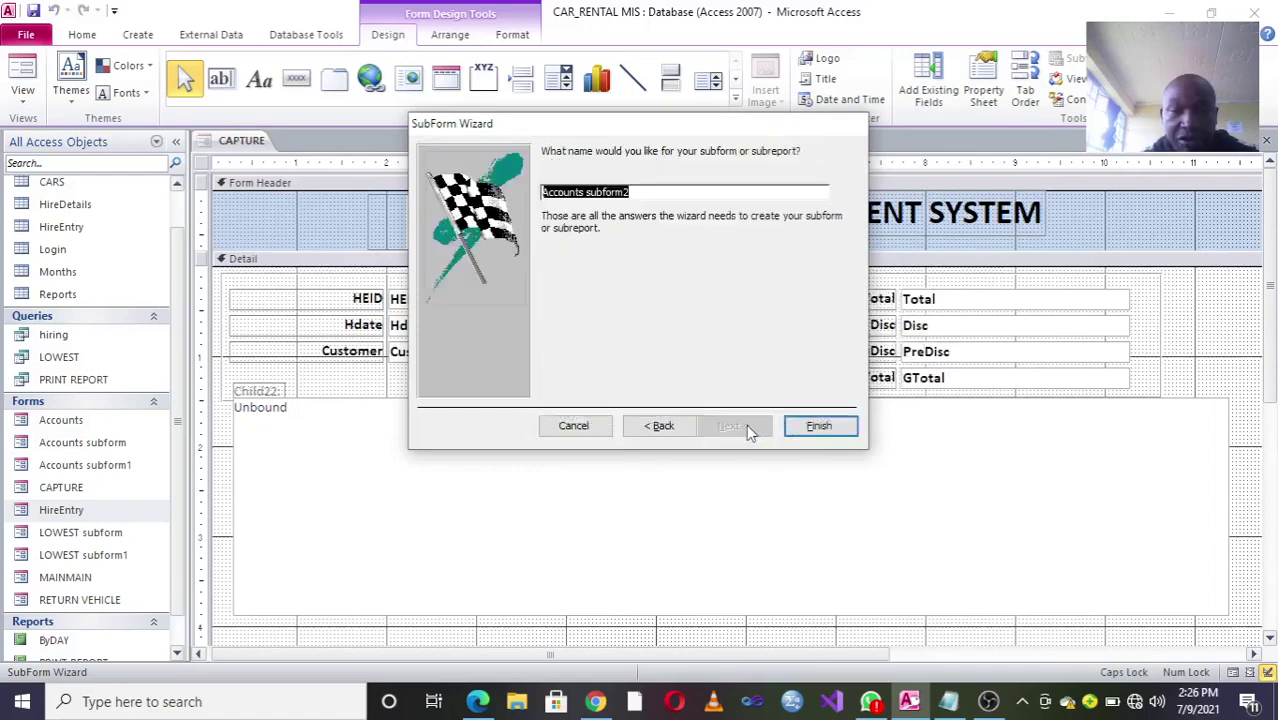
pyautogui.click(814, 425)
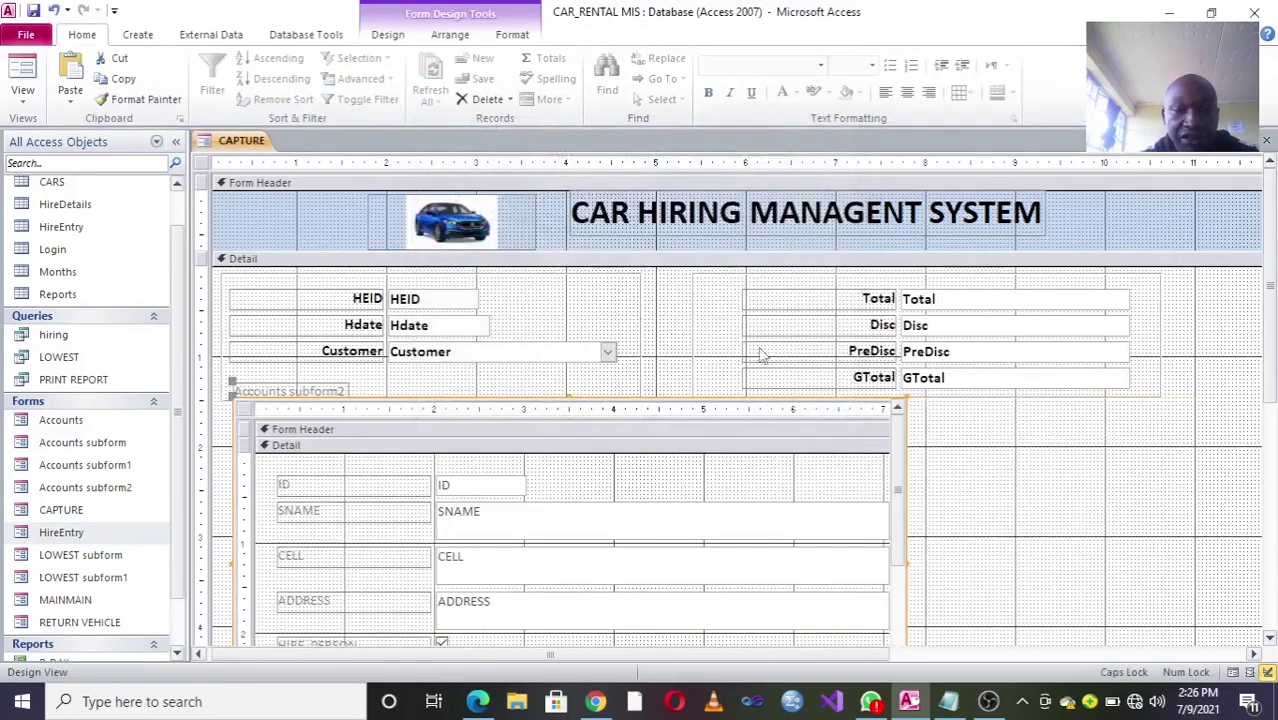
# Step: Preview the CAPTURE form with live data, then return it to Design View
pyautogui.click(22, 65)
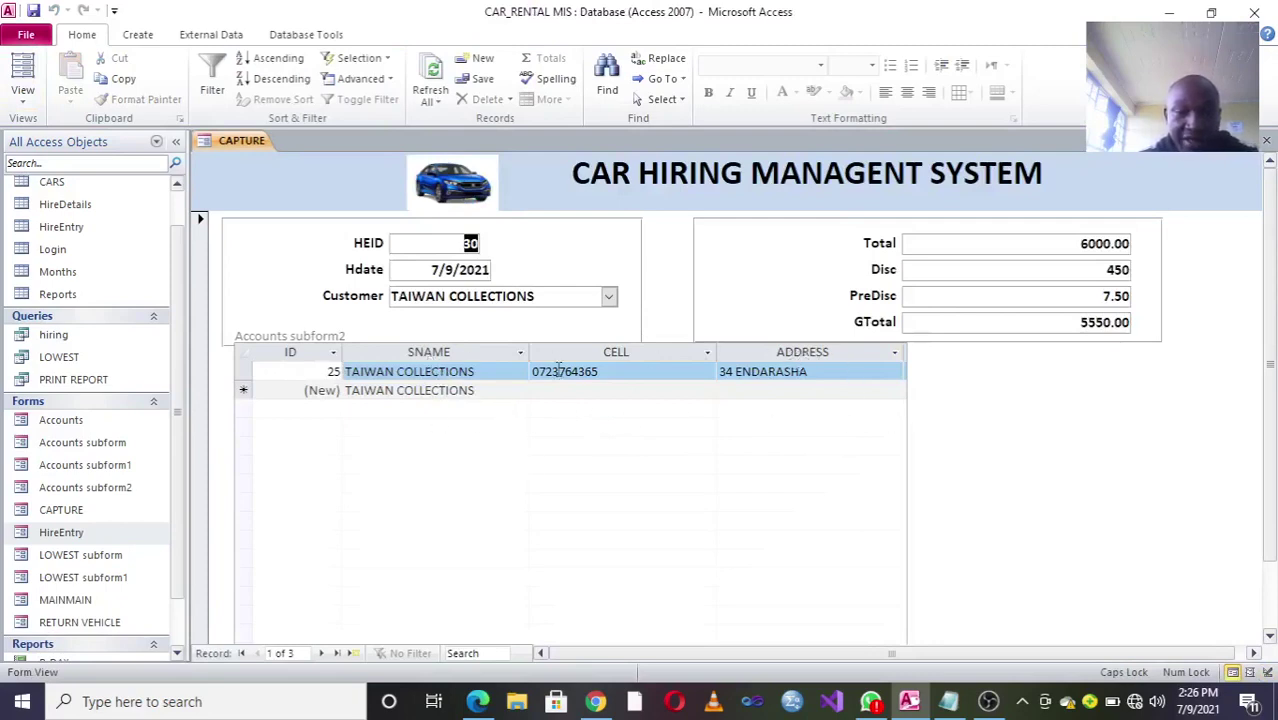
pyautogui.rightClick(979, 366)
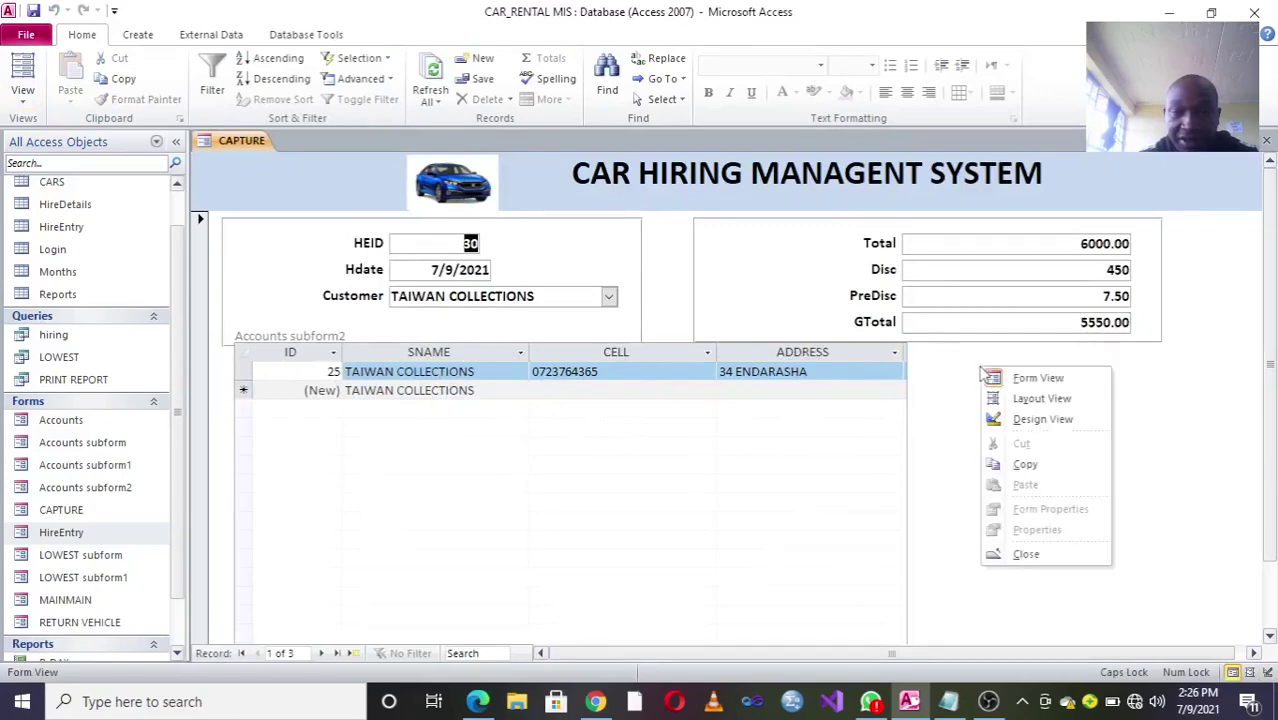
pyautogui.click(1043, 420)
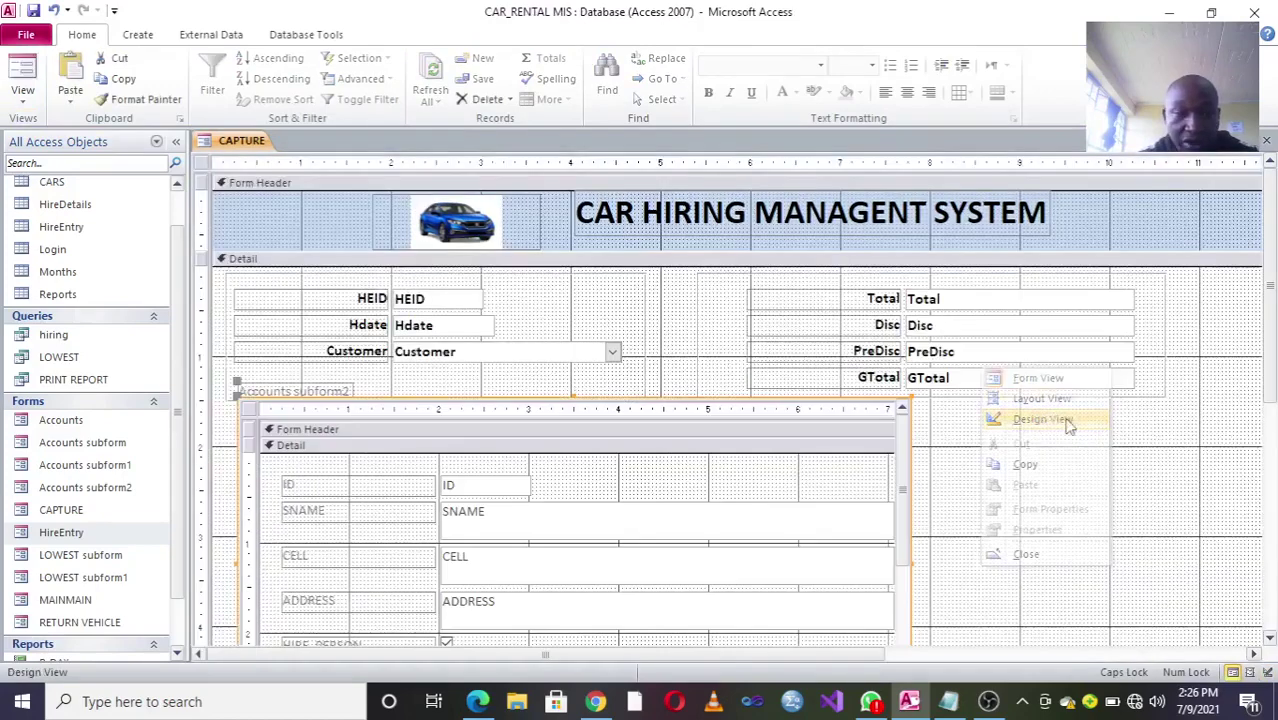
# Step: Delete the Accounts subform control from the CAPTURE form
pyautogui.click(249, 411)
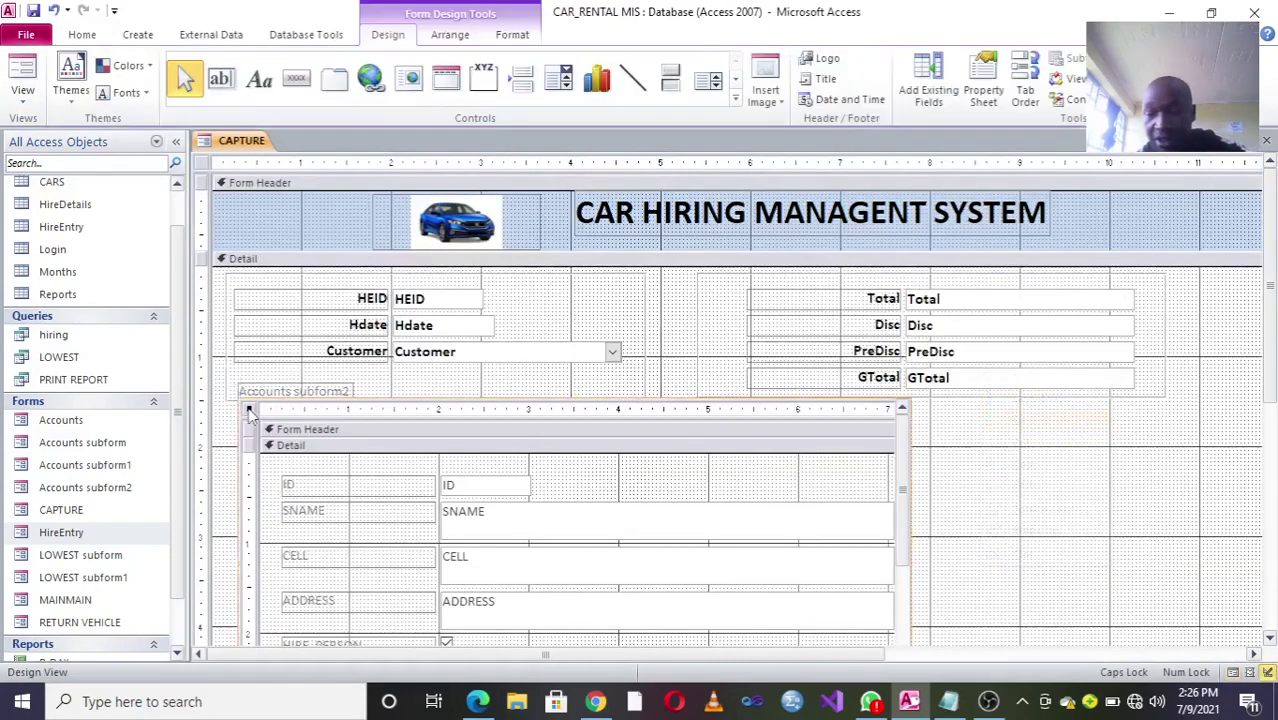
pyautogui.click(301, 411)
pyautogui.click(395, 402)
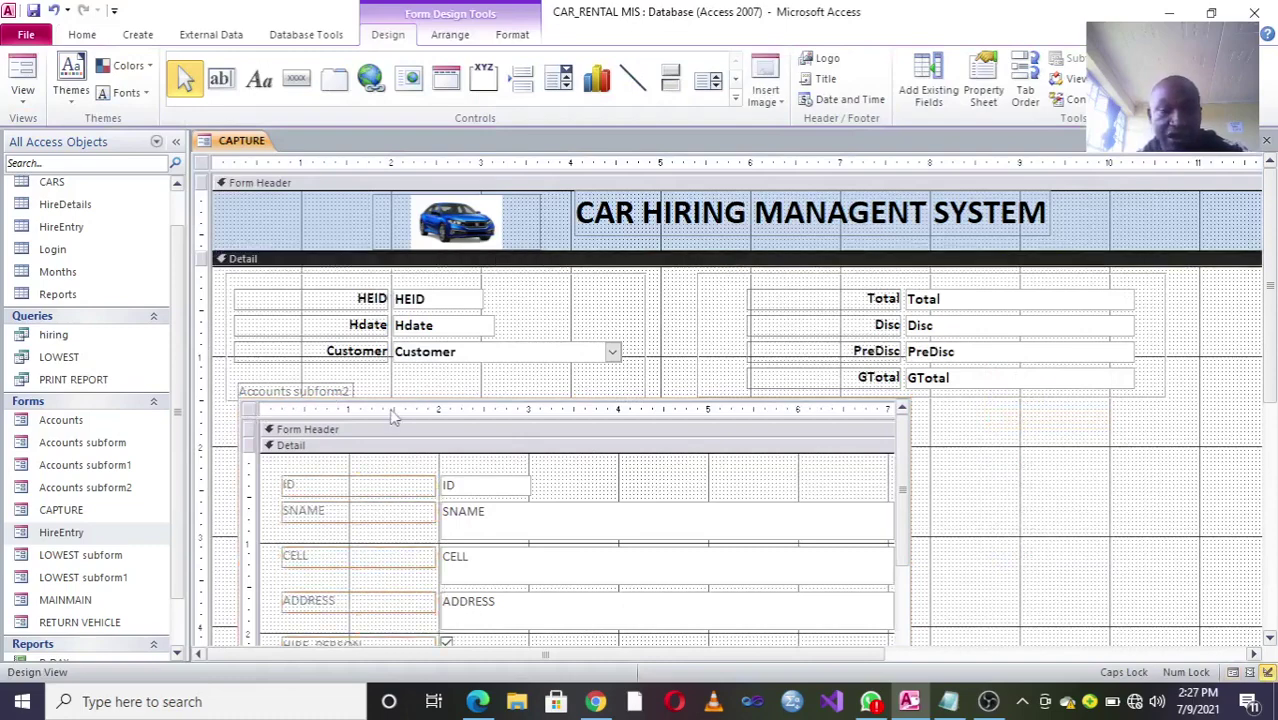
pyautogui.press('Delete')
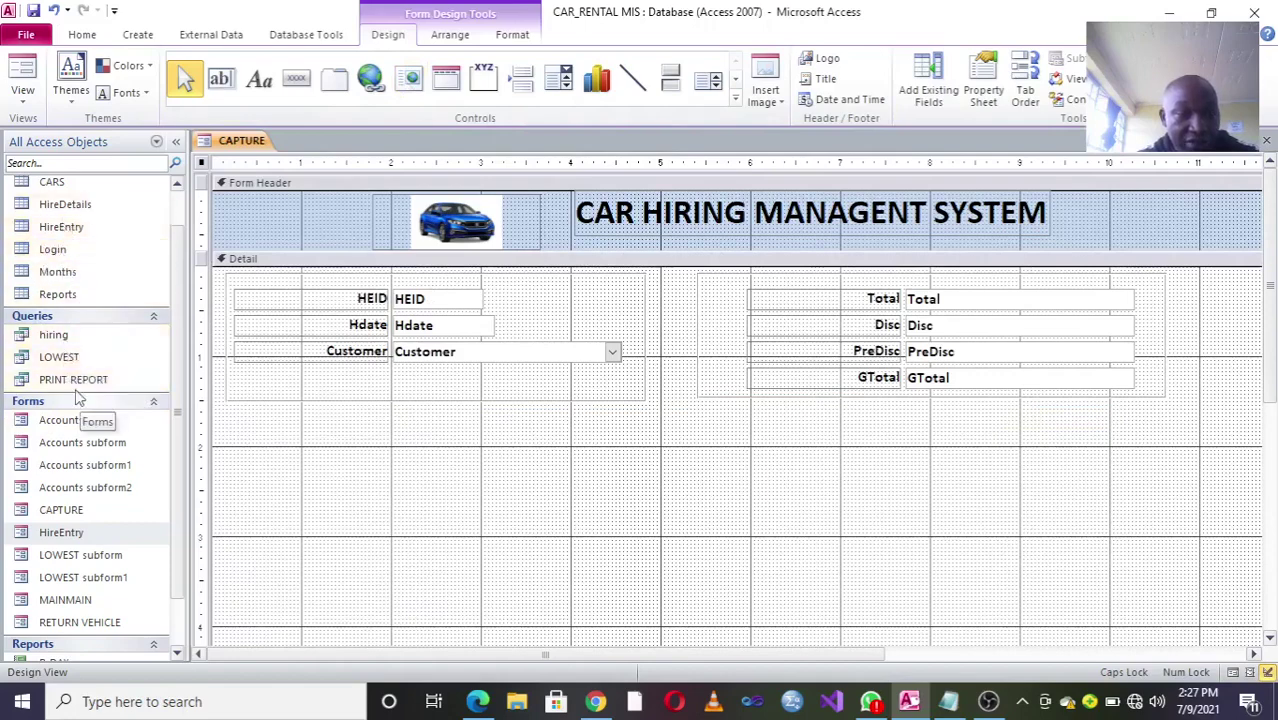
pyautogui.click(62, 362)
# Step: Drop the LOWEST query into Detail as LOWEST subform2, linked HEID to HEID, and delete its caption label
pyautogui.moveTo(62, 362); pyautogui.dragTo(321, 432)
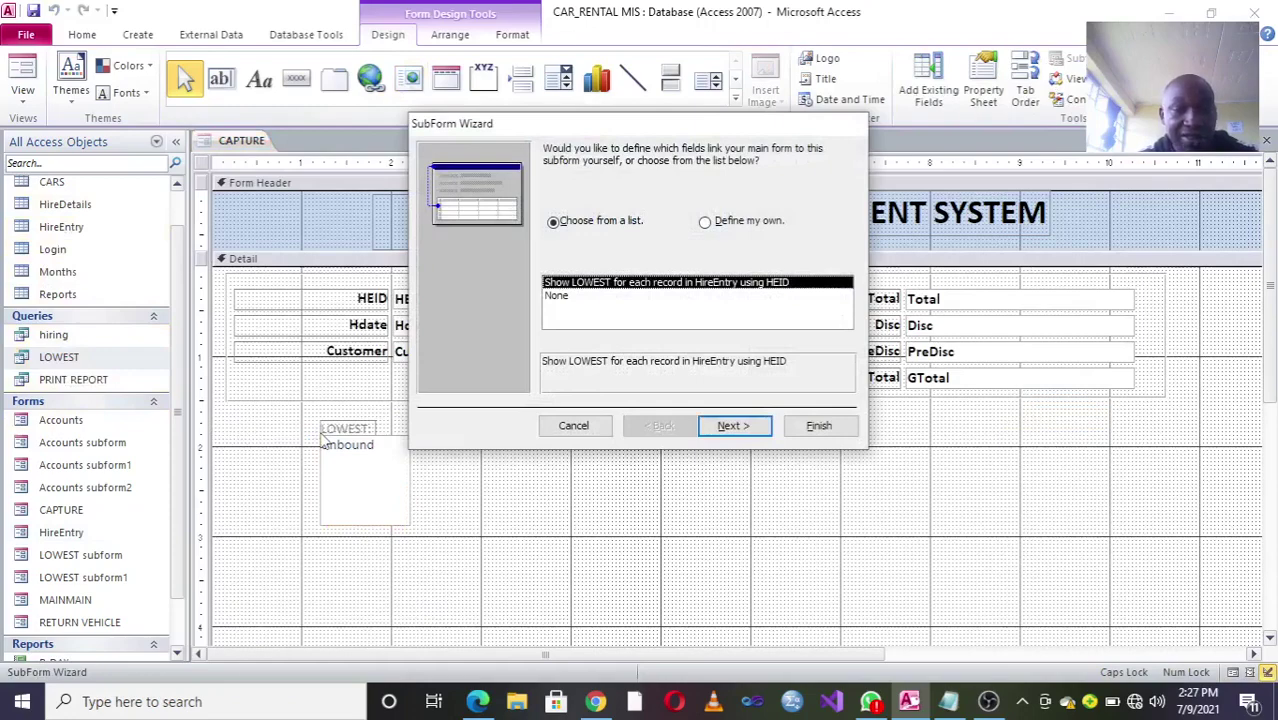
pyautogui.click(705, 224)
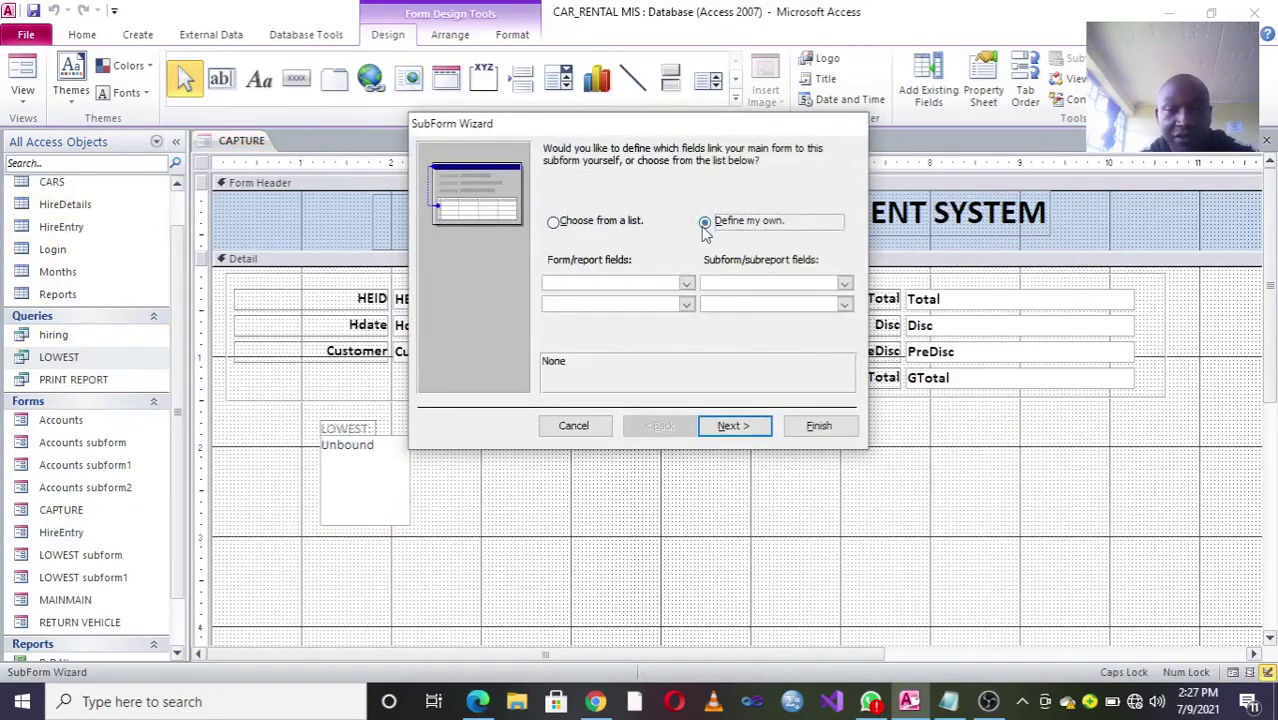
pyautogui.click(686, 283)
pyautogui.click(580, 311)
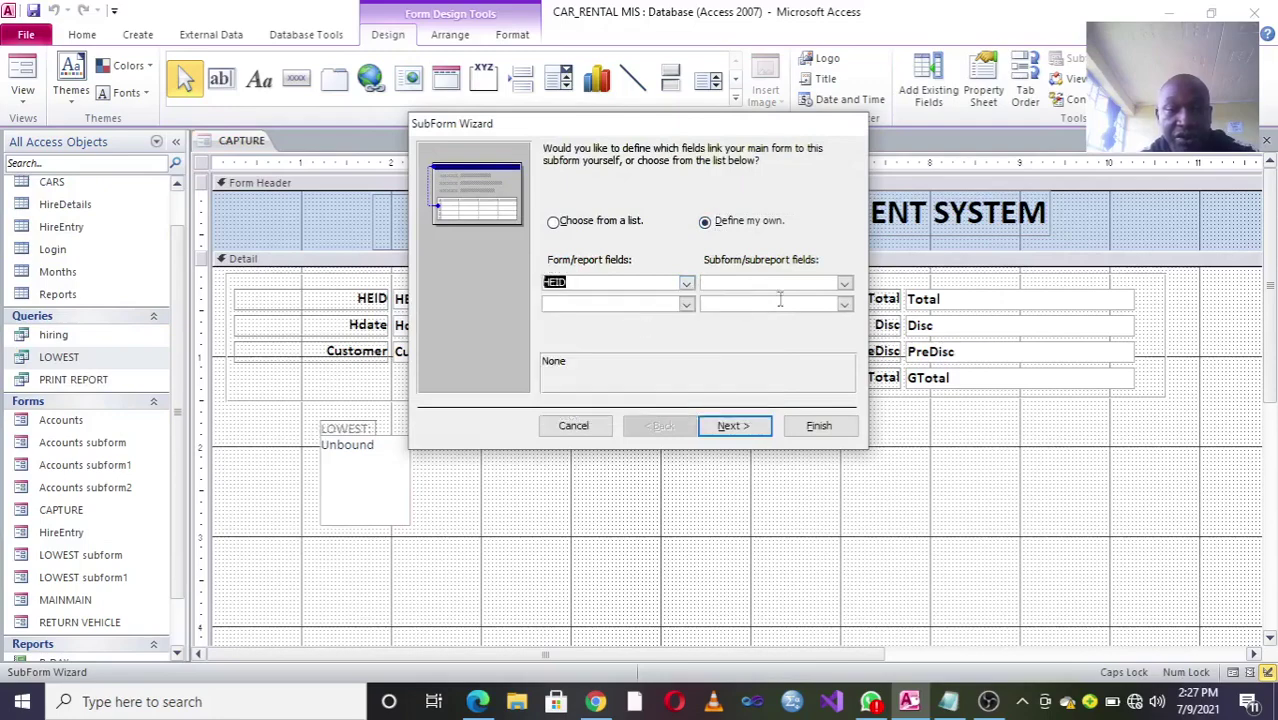
pyautogui.click(845, 283)
pyautogui.click(720, 311)
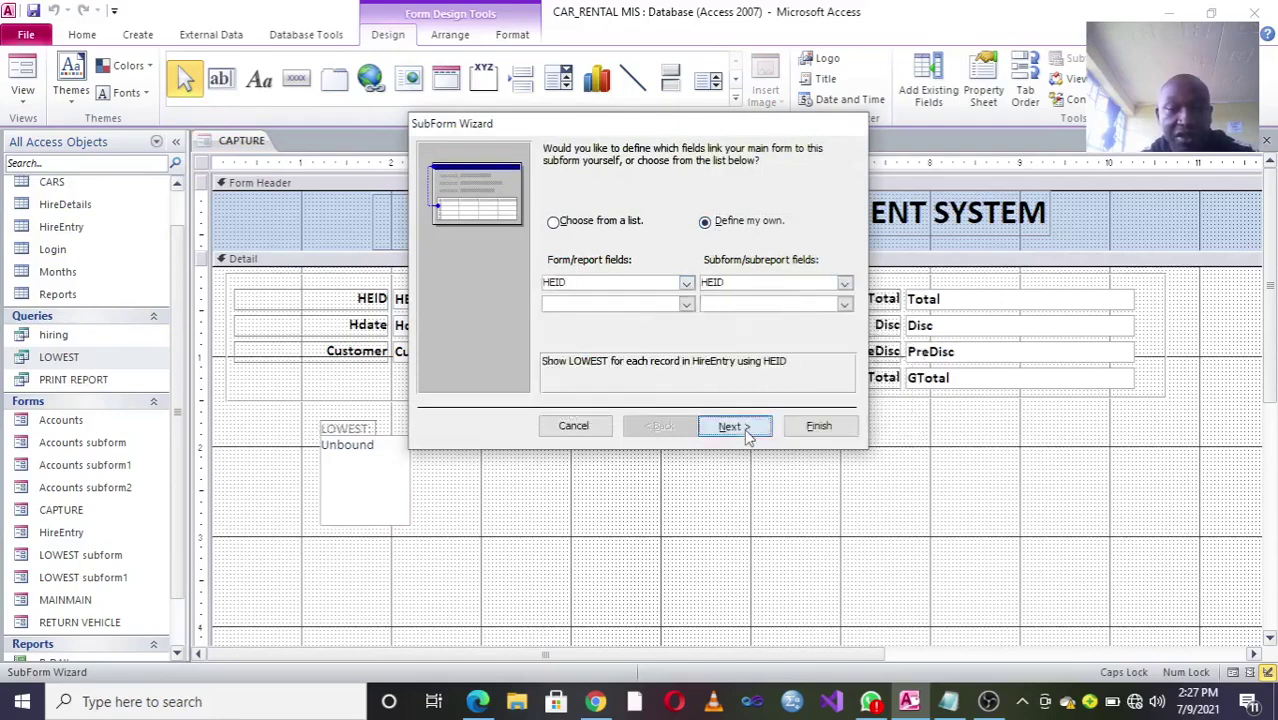
pyautogui.click(735, 427)
pyautogui.click(818, 425)
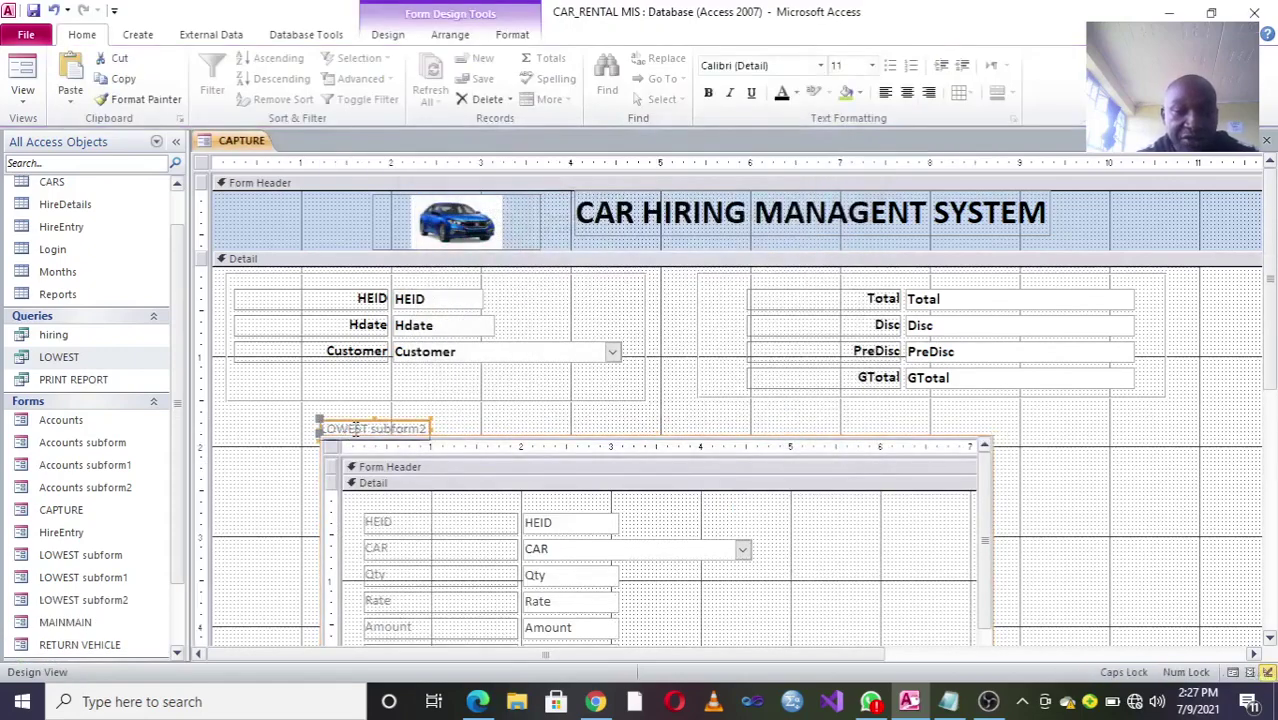
pyautogui.click(346, 430)
pyautogui.press('Delete')
# Step: Move LOWEST subform2 up under the hire fields and widen it to the form's right edge
pyautogui.click(344, 445)
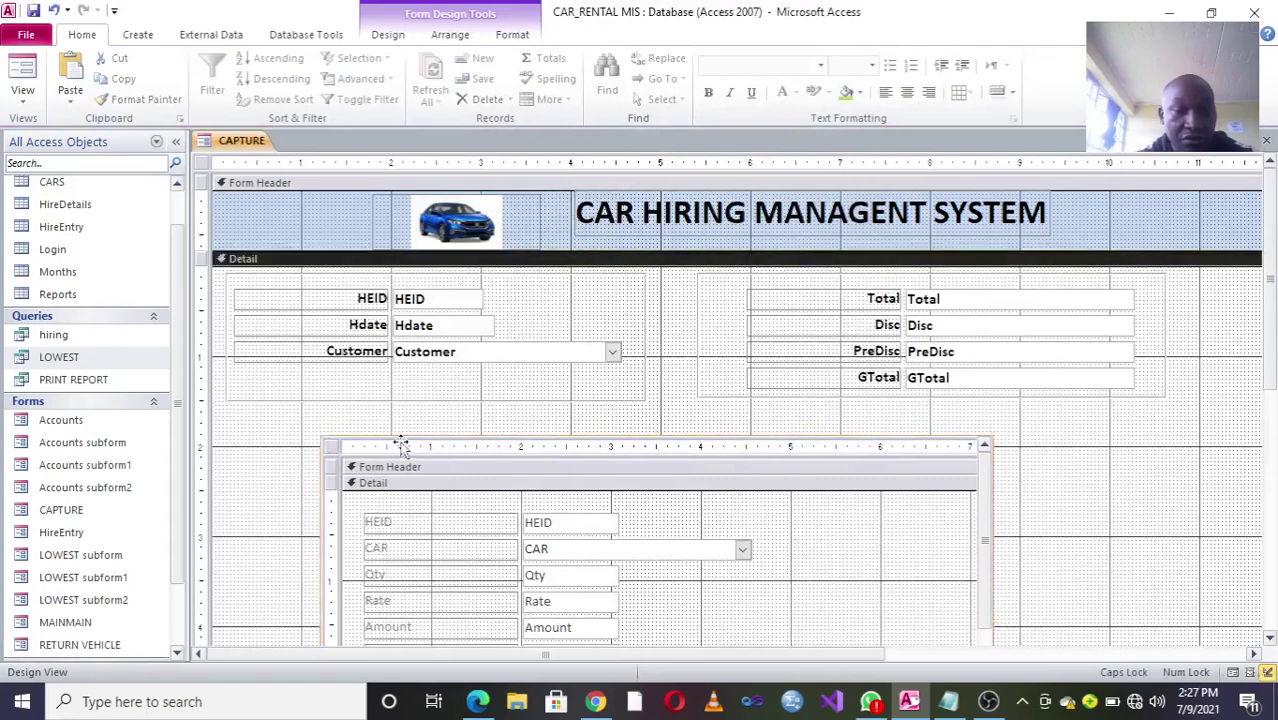
pyautogui.moveTo(399, 442); pyautogui.dragTo(314, 407)
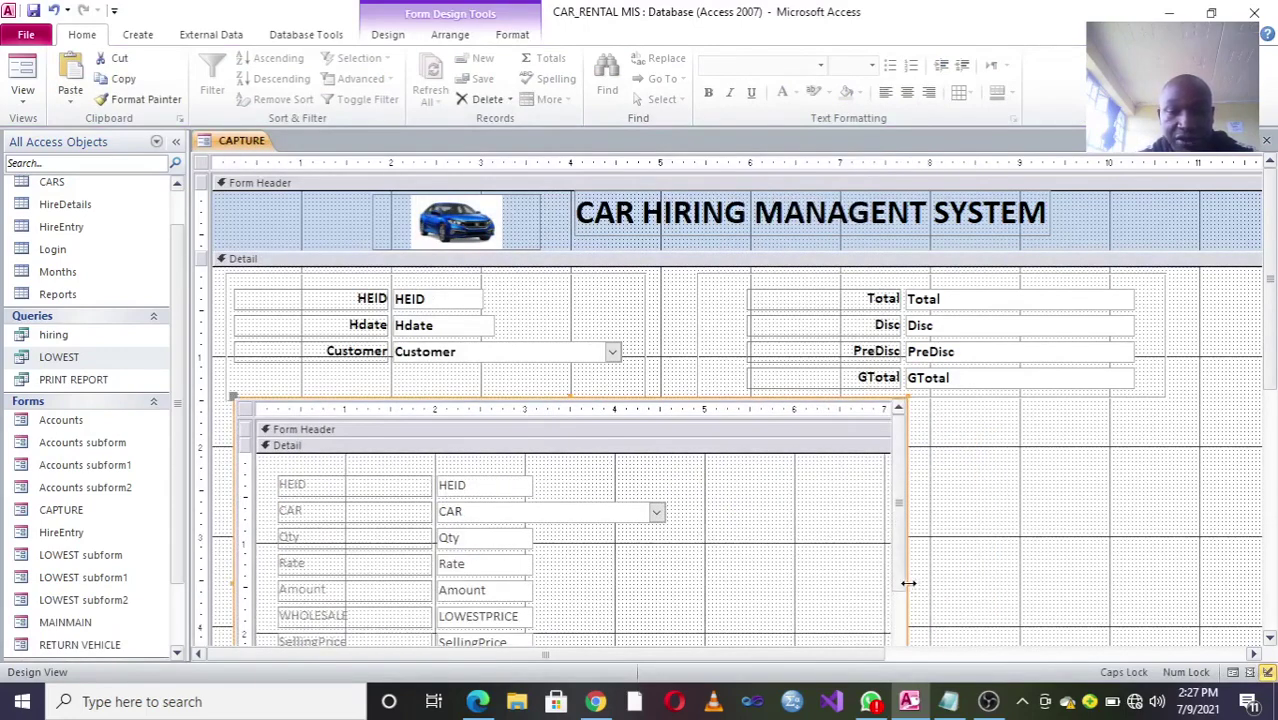
pyautogui.moveTo(908, 582); pyautogui.dragTo(1274, 440)
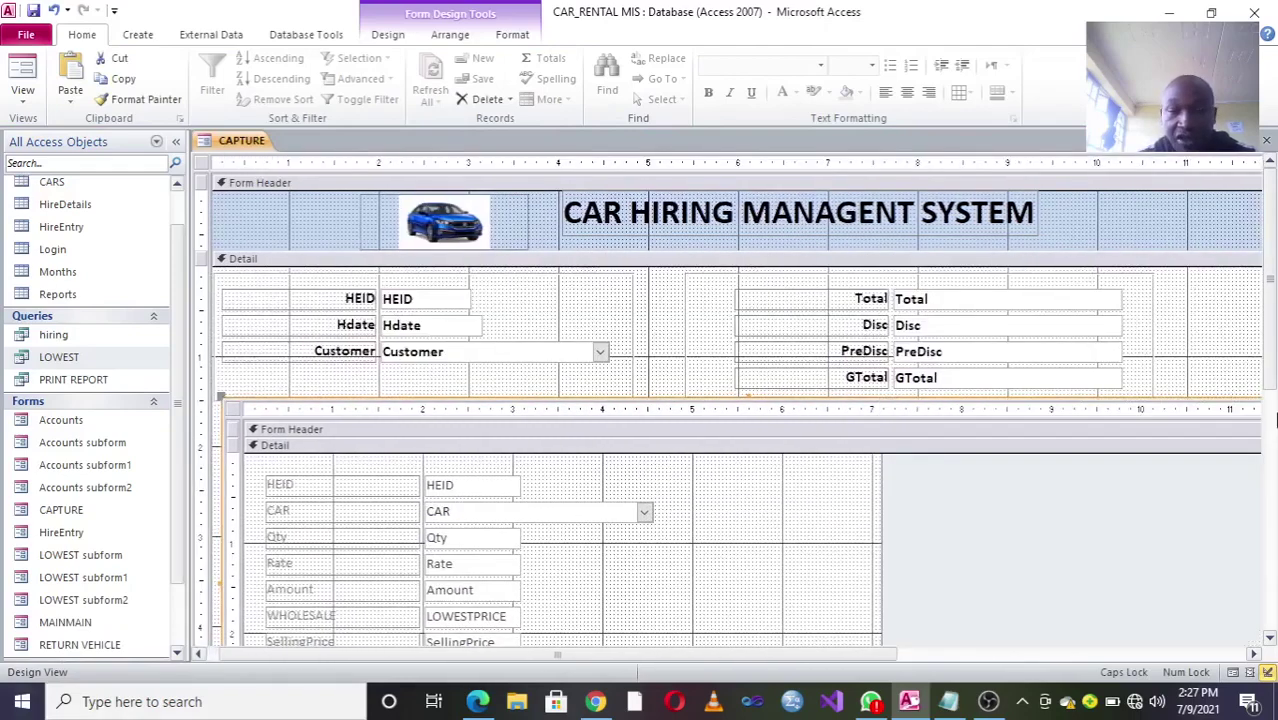
# Step: Reposition the Serial_num and Remarks fields inside the subform
pyautogui.scroll(-5, 1210, 531)
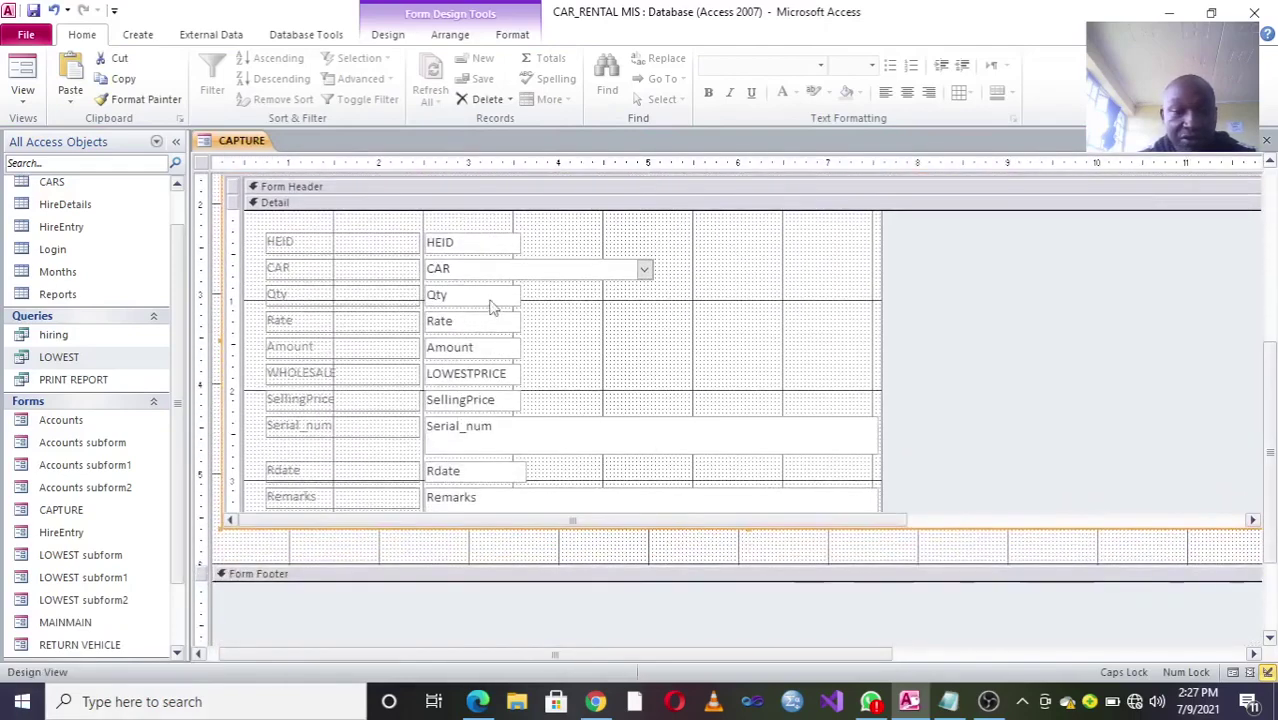
pyautogui.moveTo(580, 434); pyautogui.dragTo(606, 442)
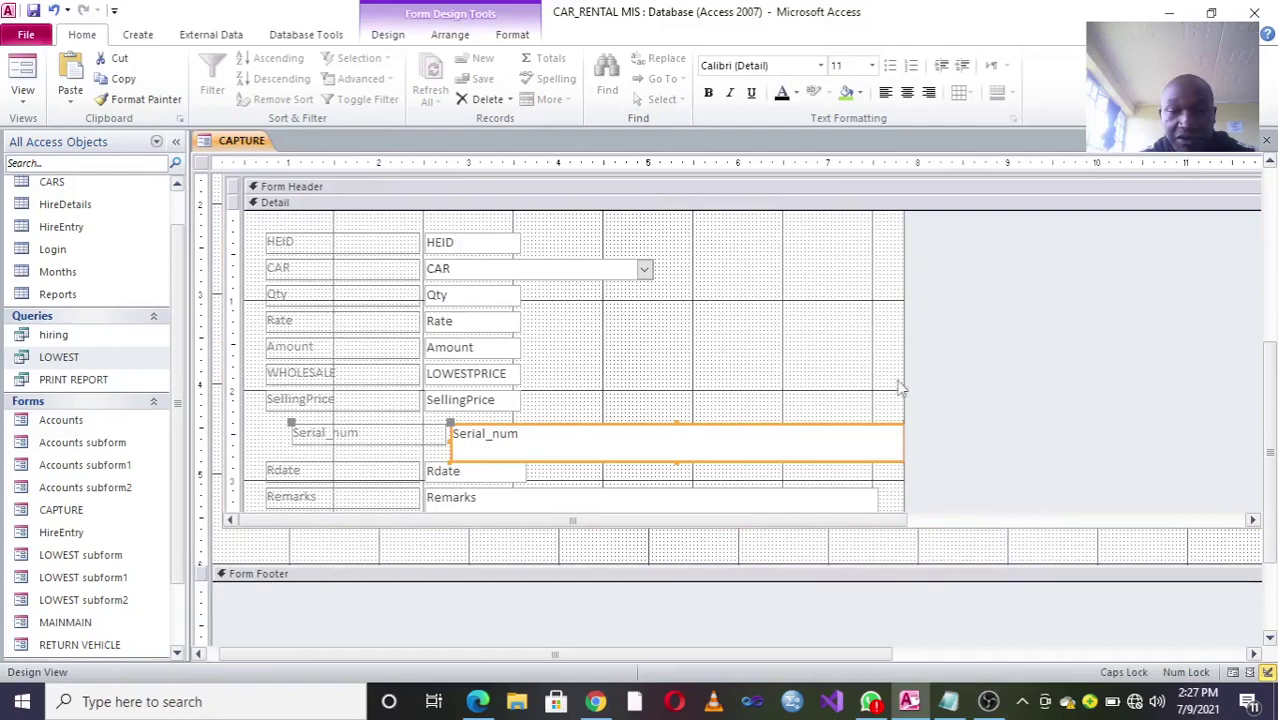
pyautogui.moveTo(904, 379); pyautogui.dragTo(920, 400)
pyautogui.click(710, 442)
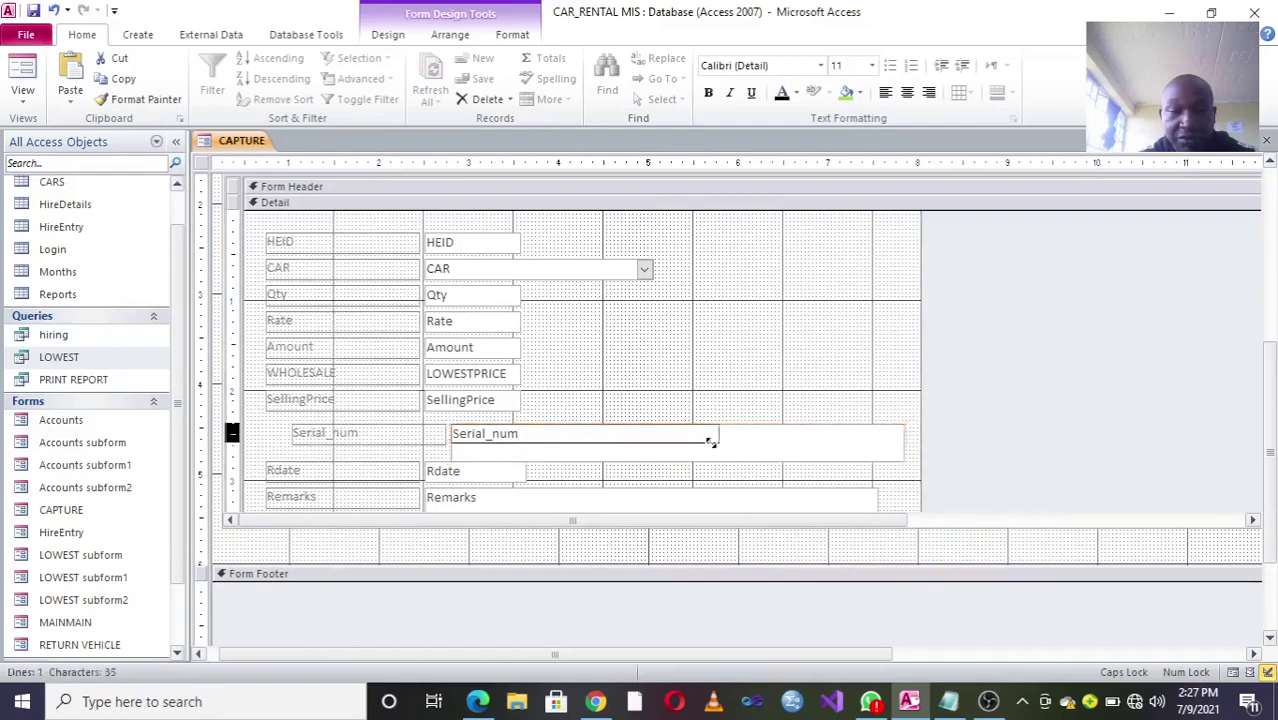
pyautogui.moveTo(865, 498); pyautogui.dragTo(597, 497)
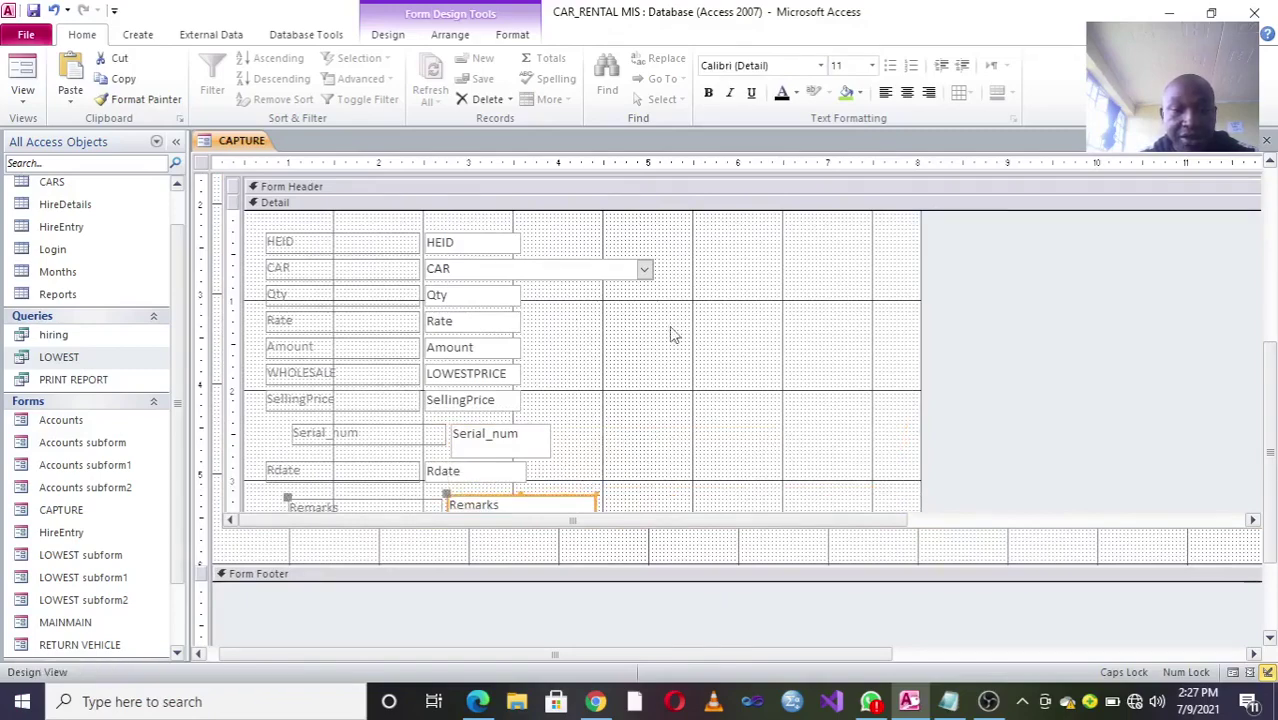
pyautogui.scroll(-4, 311, 593)
# Step: Bold the SellingPrice, Serial_num, Rdate and Remarks controls and switch CAPTURE to Form view
pyautogui.moveTo(560, 185); pyautogui.dragTo(257, 305)
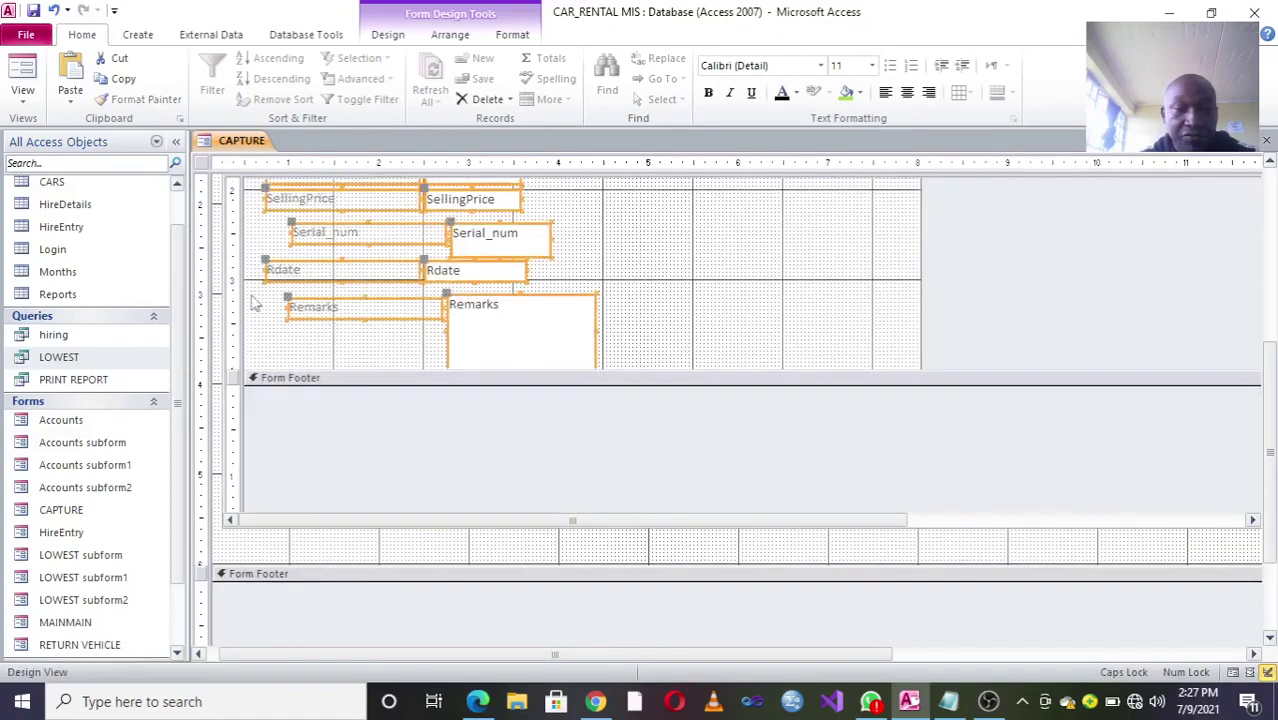
pyautogui.click(512, 34)
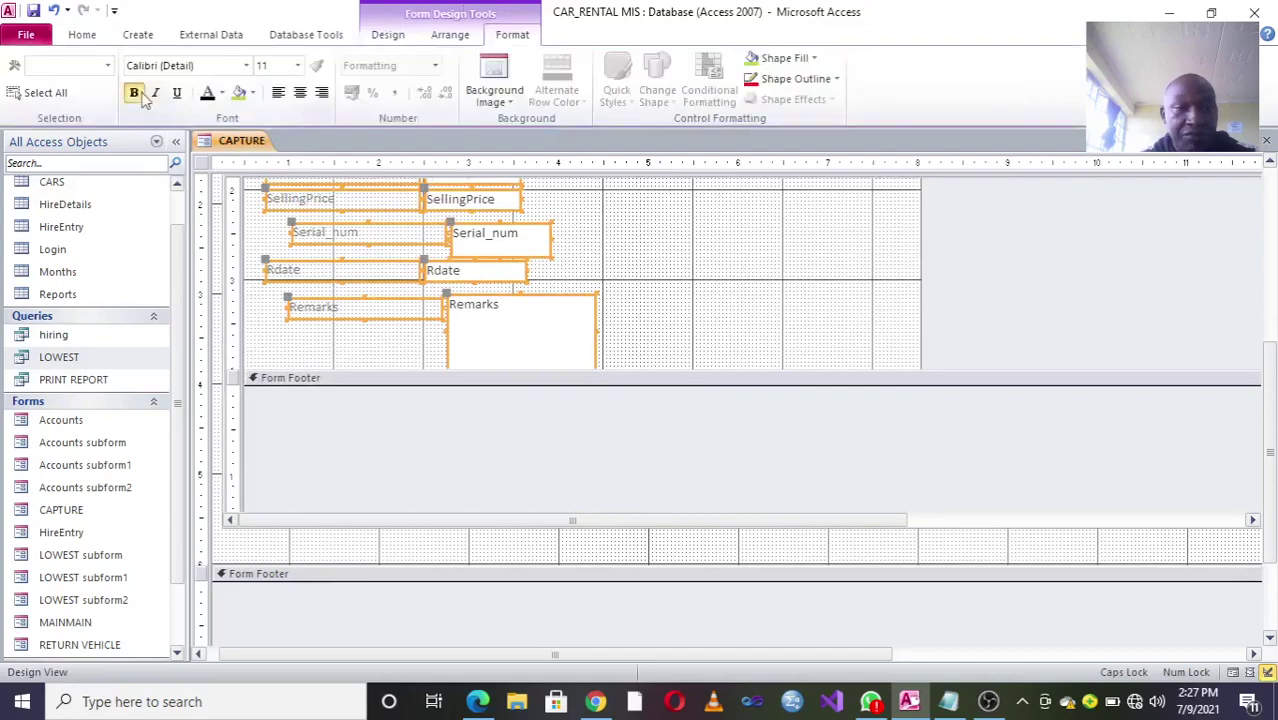
pyautogui.click(133, 92)
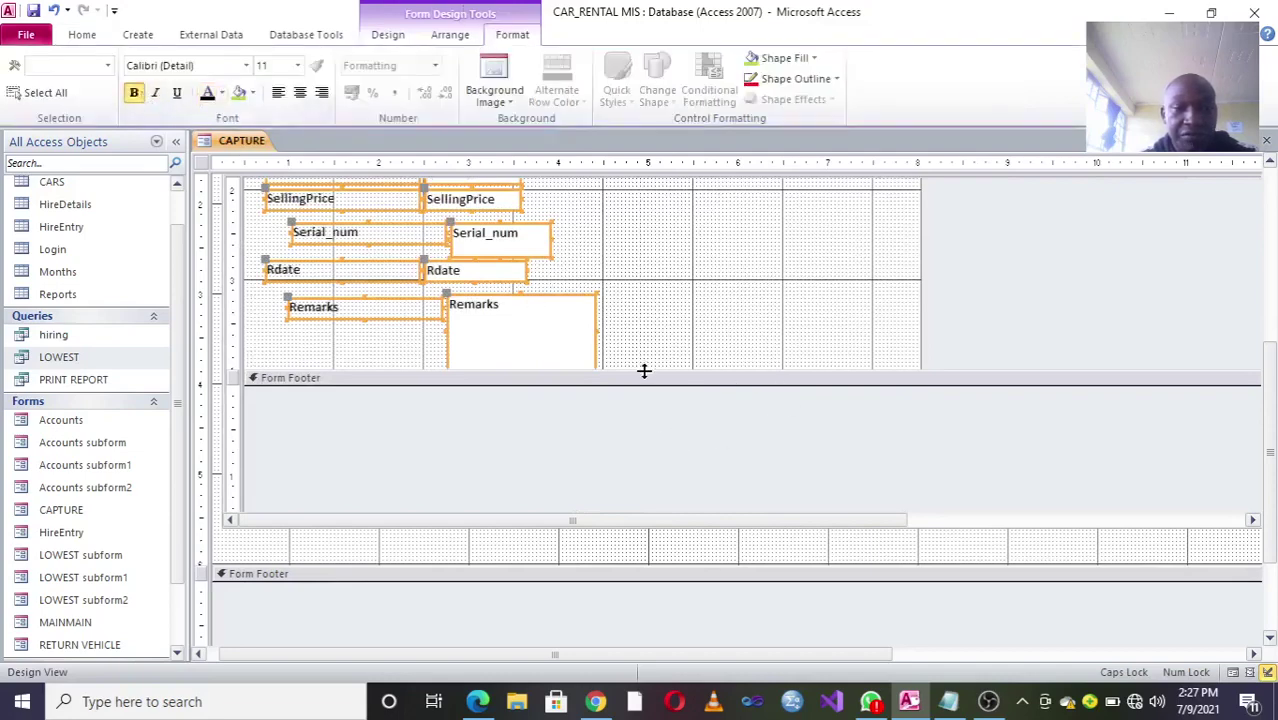
pyautogui.click(82, 34)
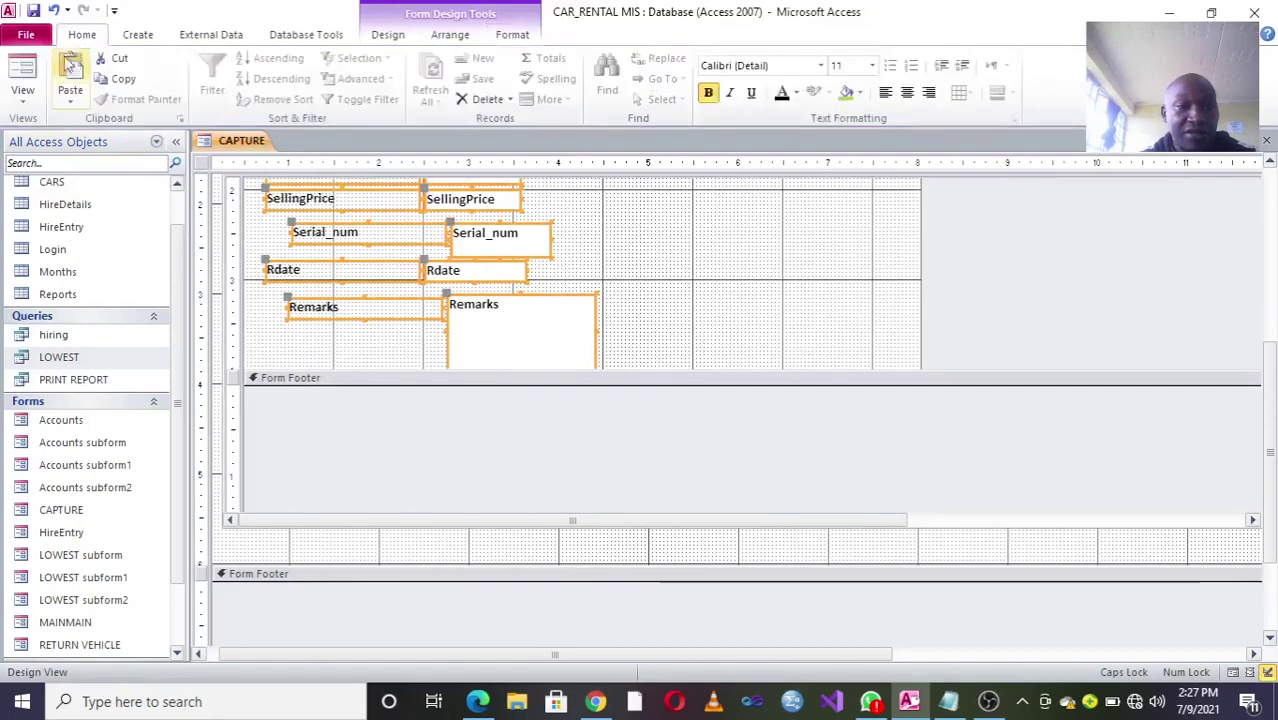
pyautogui.click(22, 75)
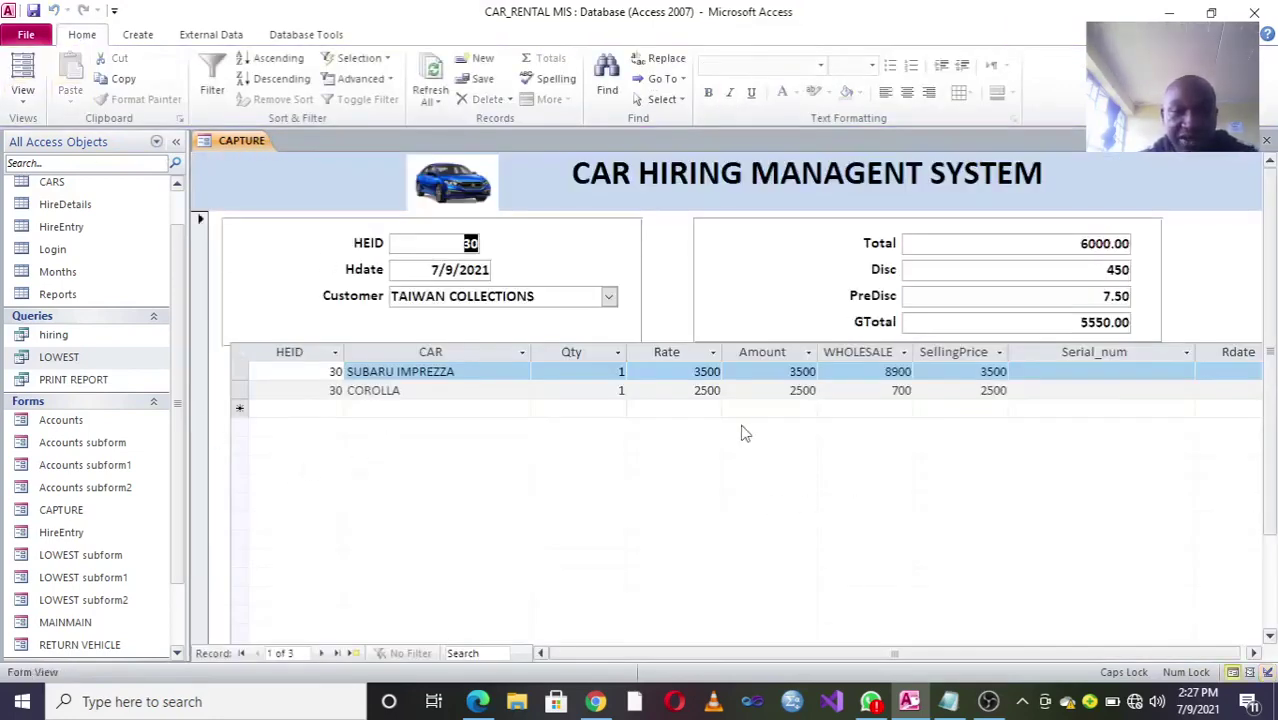
# Step: Start a new subform line with SUBARU IMPREZZA as the car
pyautogui.click(489, 370)
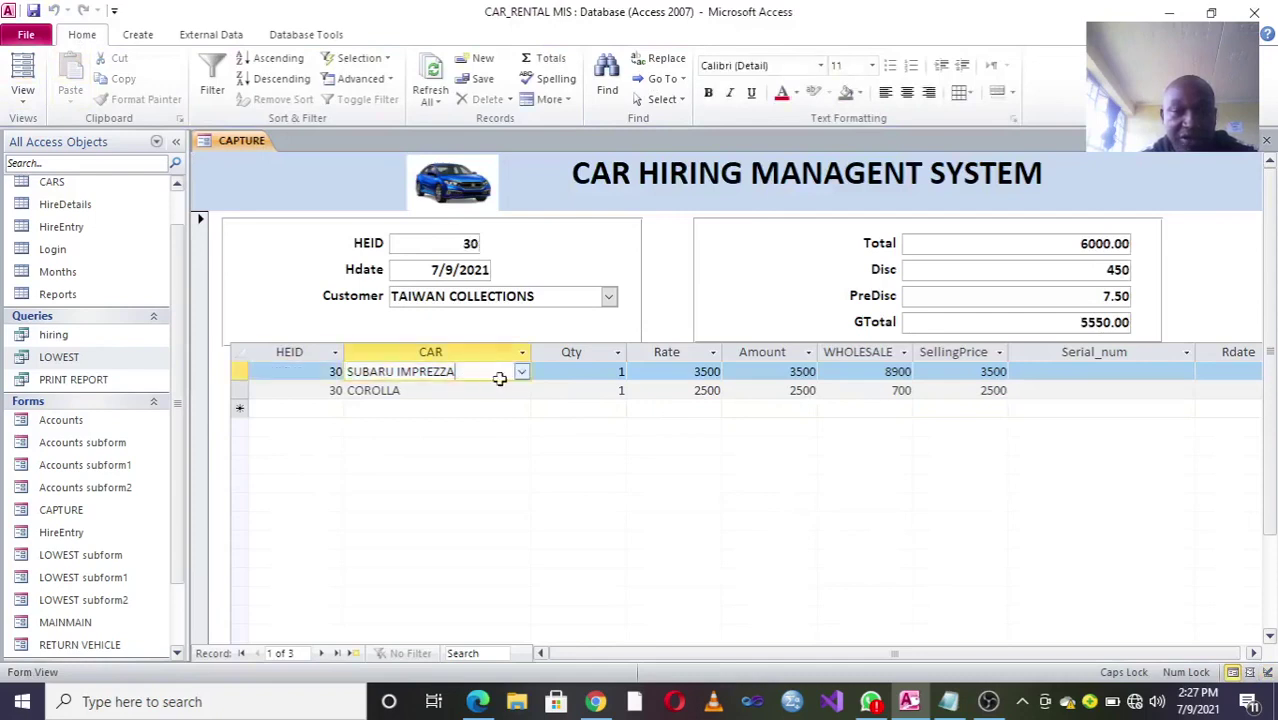
pyautogui.click(521, 372)
pyautogui.click(531, 458)
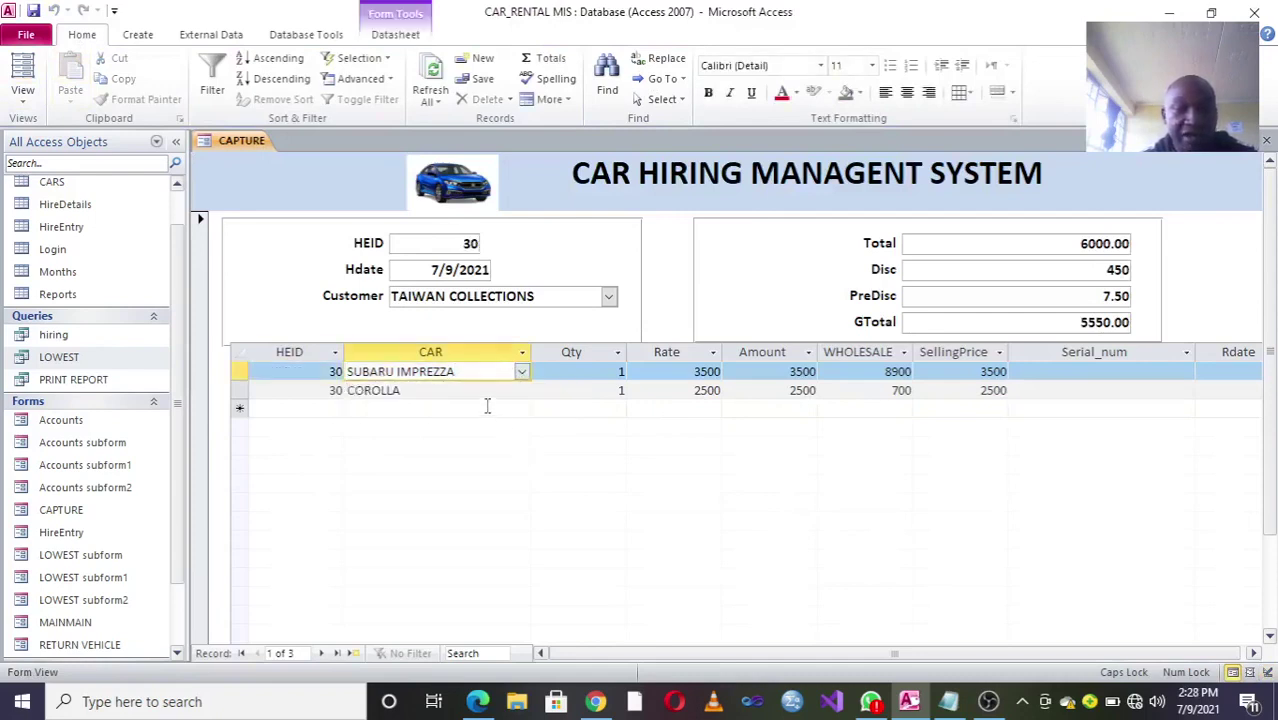
pyautogui.click(488, 406)
pyautogui.click(521, 409)
pyautogui.click(486, 446)
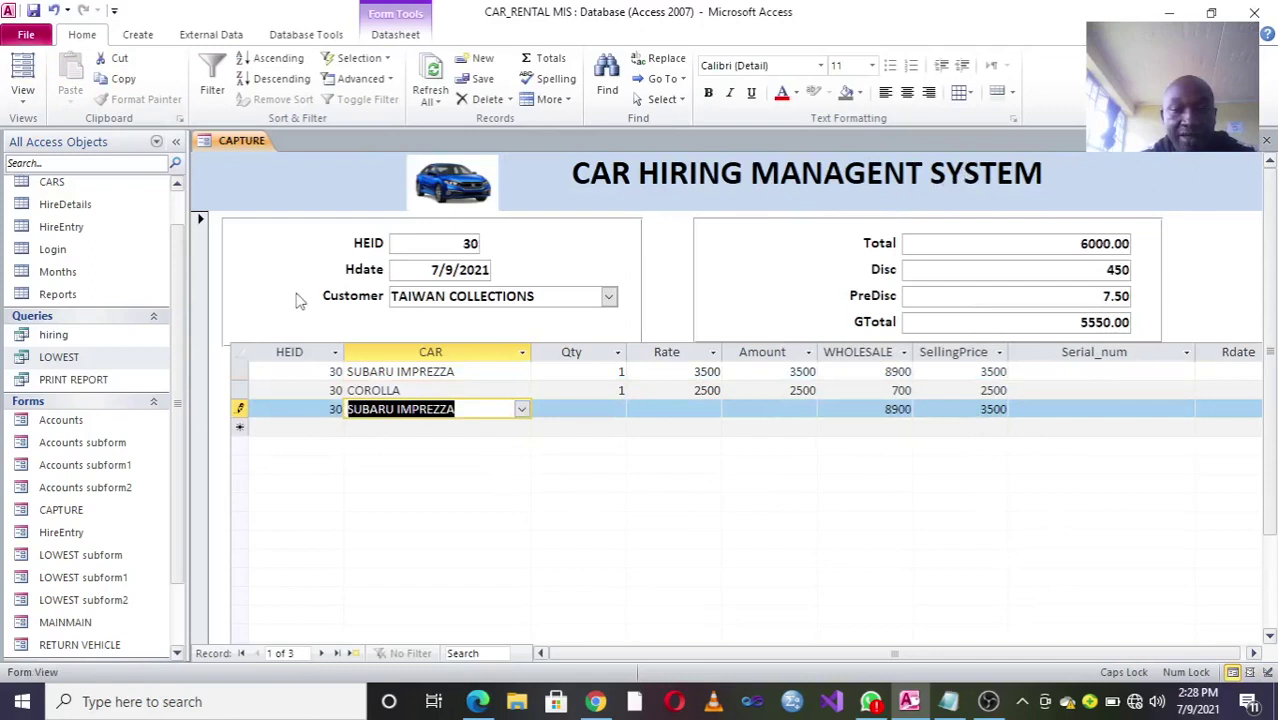
# Step: Enter quantity 2 and rate 3500 on the new line so it totals 7000, and save it
pyautogui.click(585, 408)
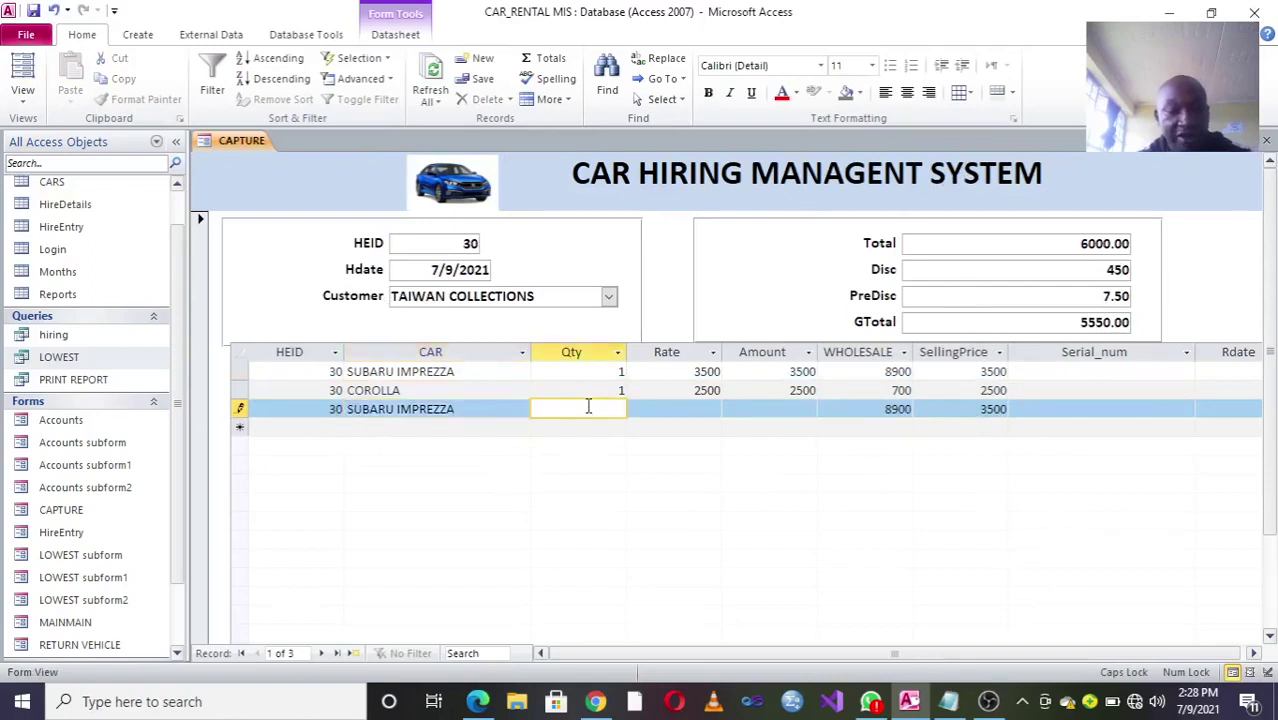
pyautogui.write('2')
pyautogui.click(670, 410)
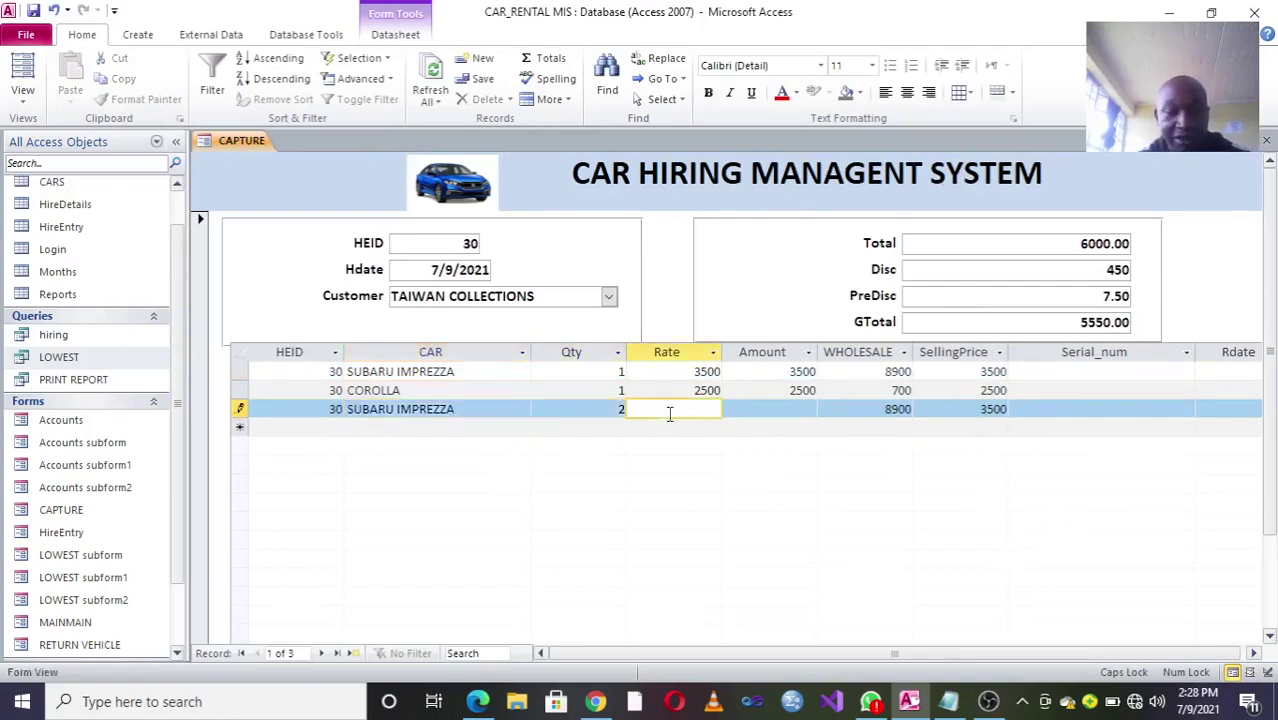
pyautogui.write('3500')
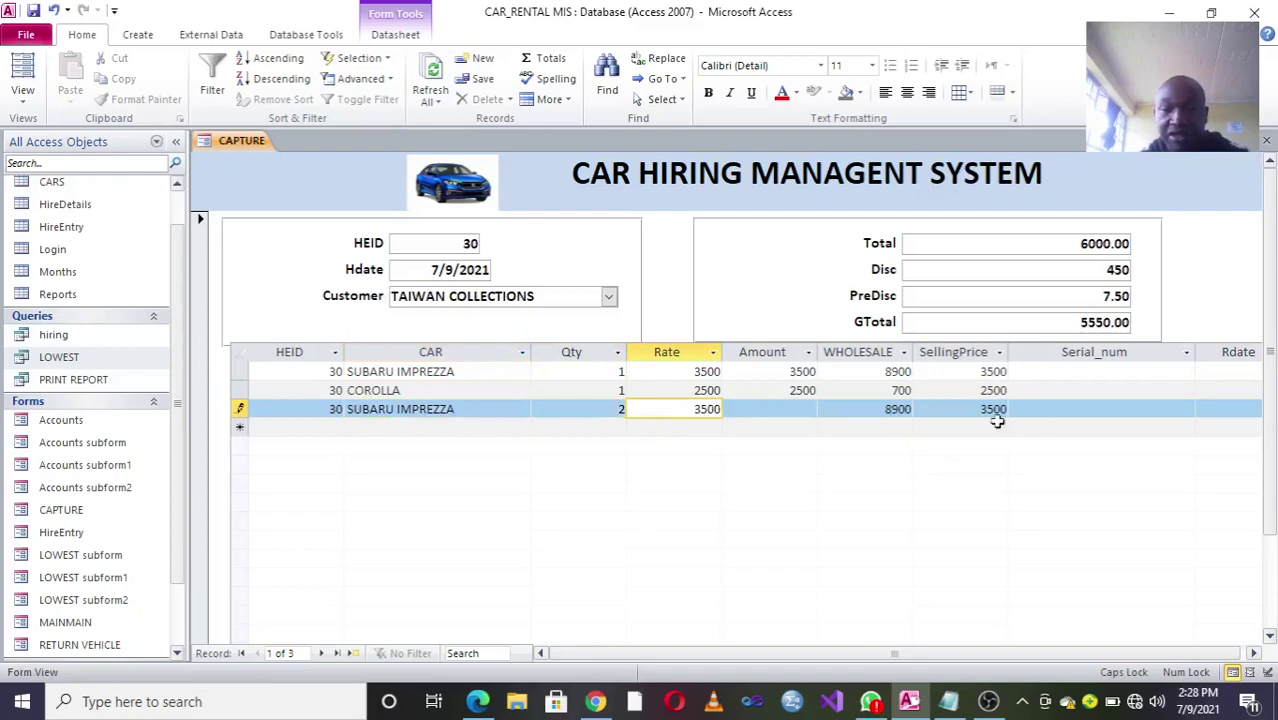
pyautogui.click(1061, 409)
pyautogui.click(1050, 243)
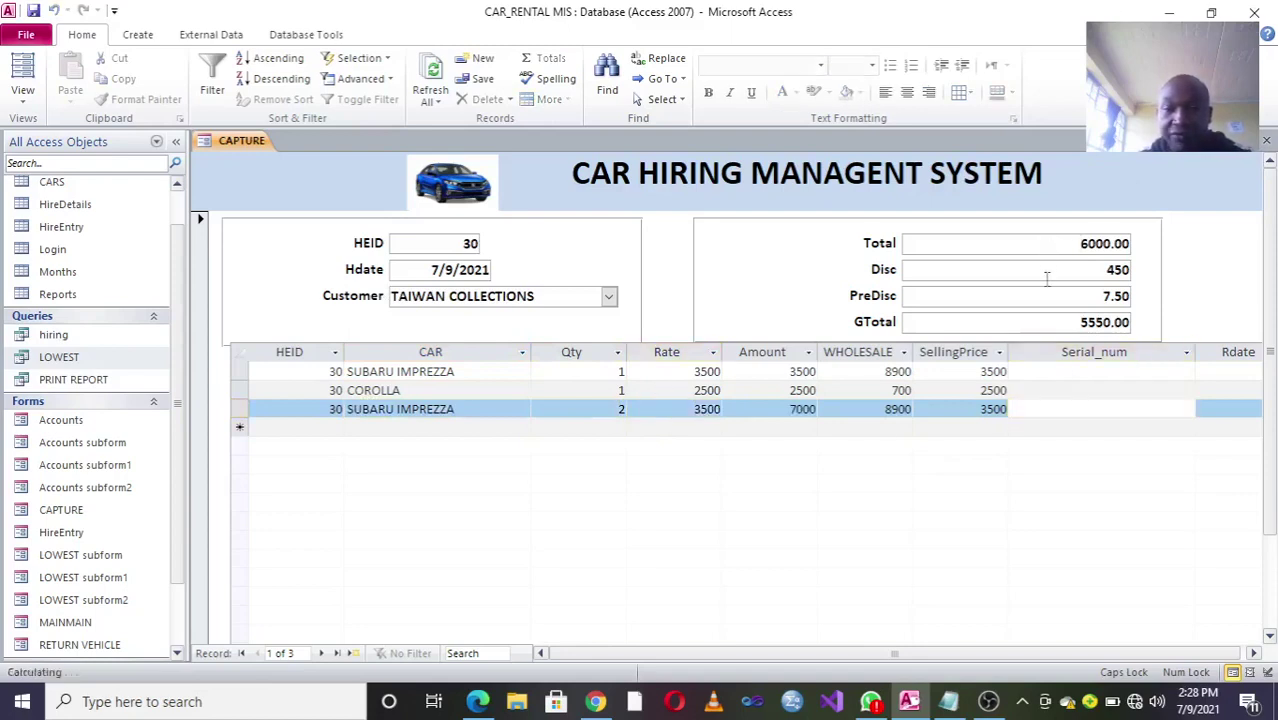
# Step: Close the CAPTURE form, choosing No to All for design changes
pyautogui.click(1034, 268)
pyautogui.click(995, 409)
pyautogui.click(1266, 140)
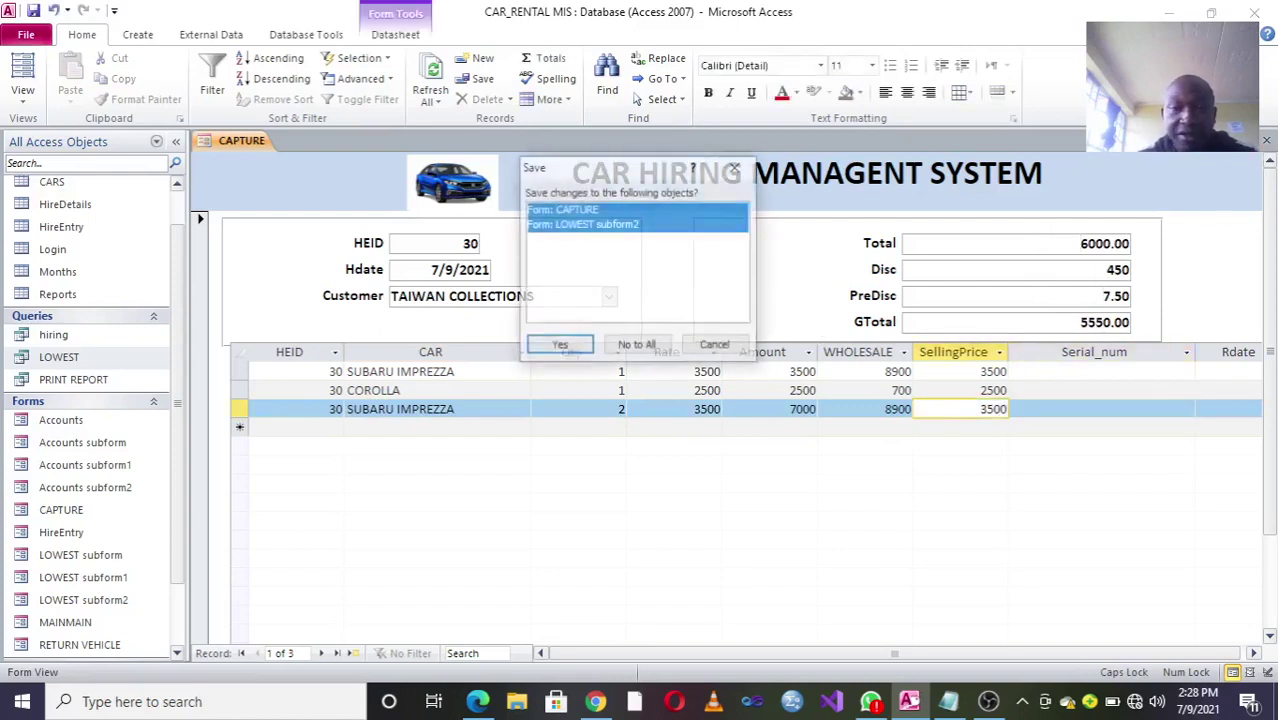
pyautogui.click(636, 344)
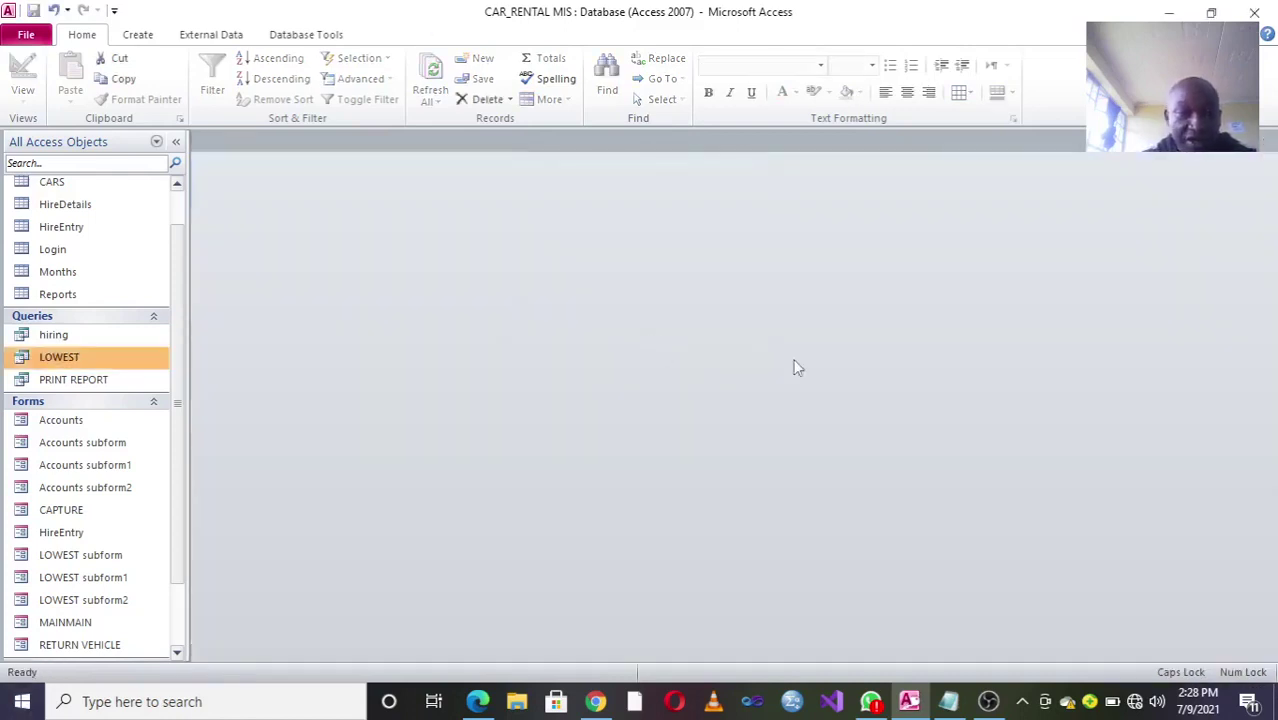
# Step: Open the HireEntry form on hire 30 and let Total and the discount percentage recalculate
pyautogui.doubleClick(61, 532)
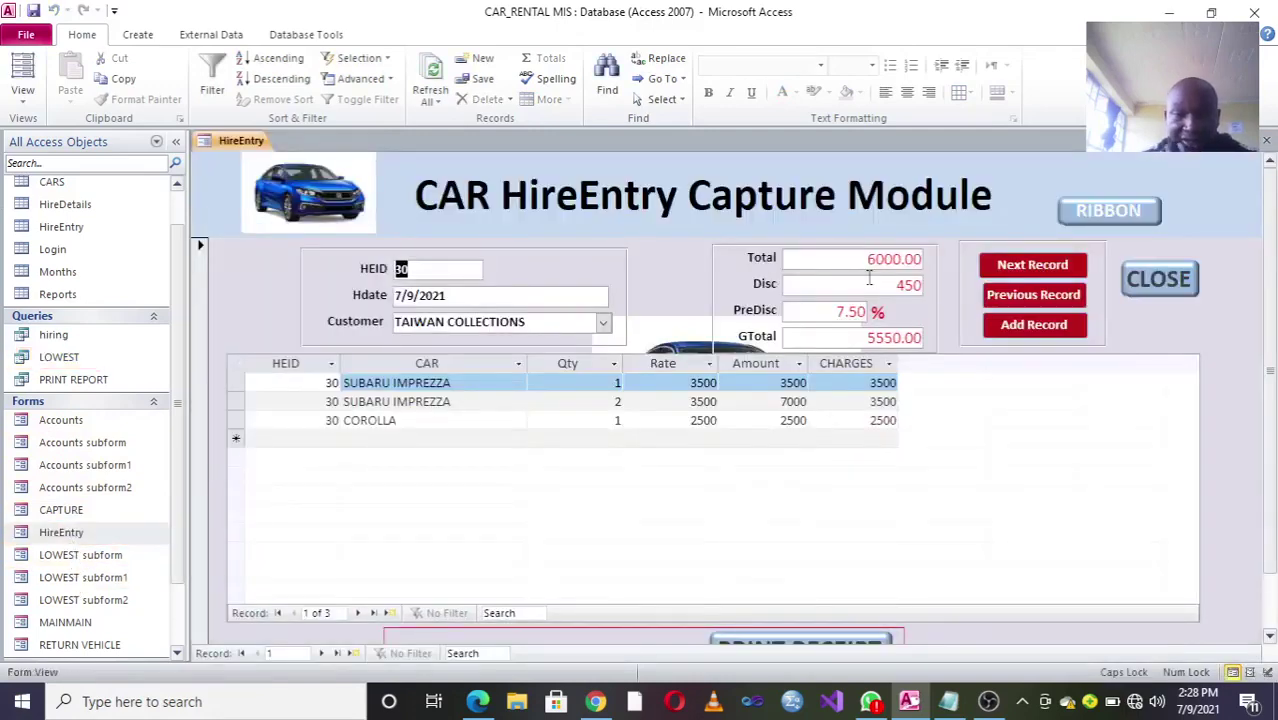
pyautogui.press('Tab')
pyautogui.press('Tab')
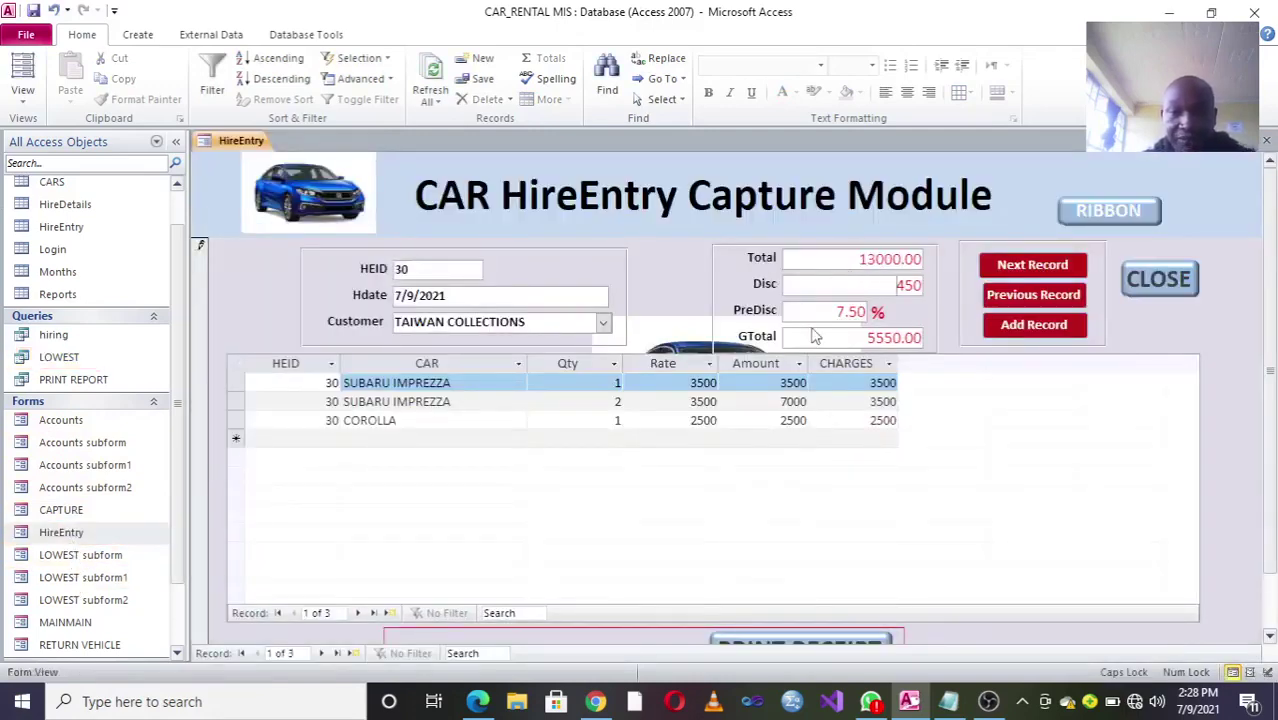
pyautogui.press('Tab')
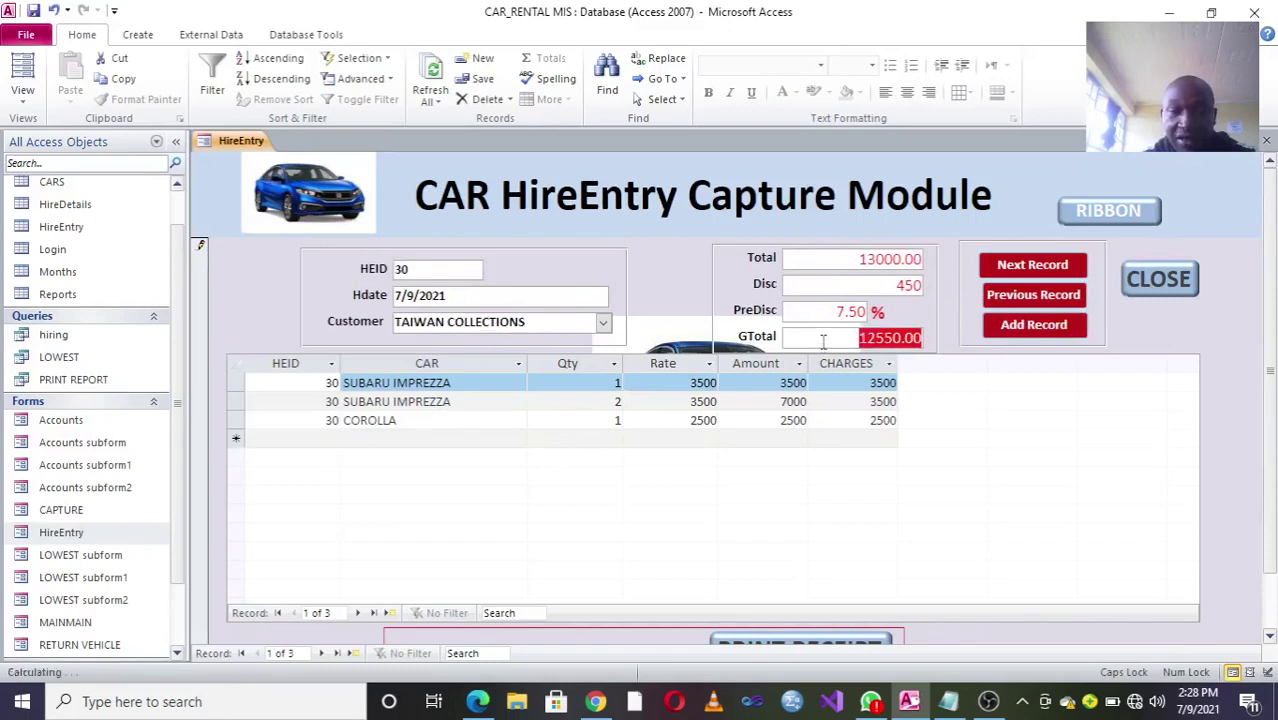
pyautogui.click(818, 314)
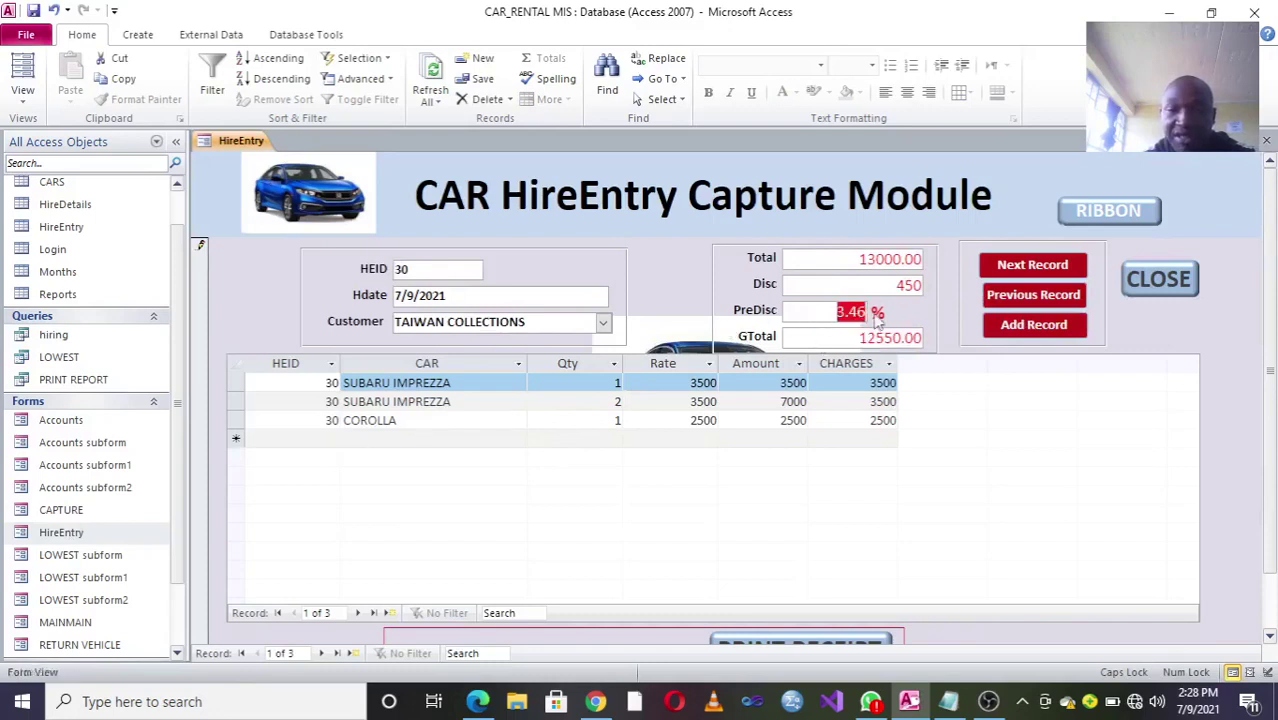
# Step: Replace the 450 discount with 0 so PreDisc shows 0.00 and Total and GTotal show 13000.00
pyautogui.moveTo(840, 285); pyautogui.dragTo(924, 286)
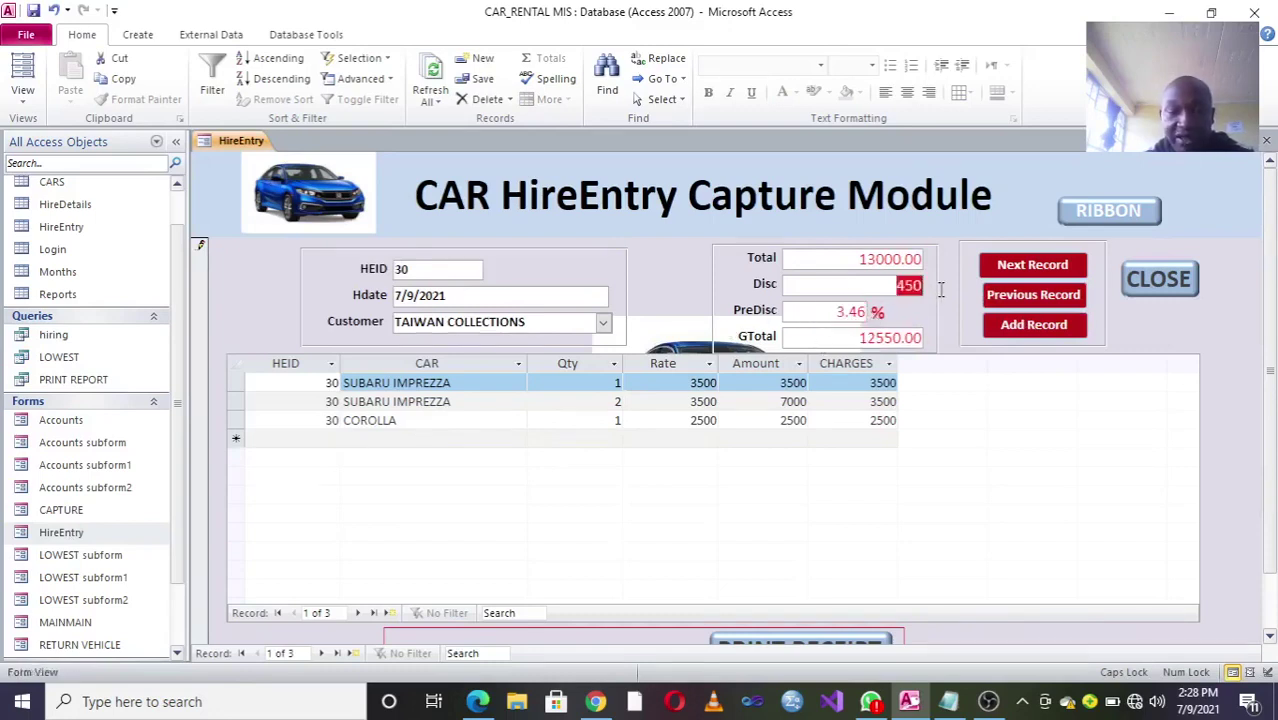
pyautogui.write('0')
pyautogui.press('Tab')
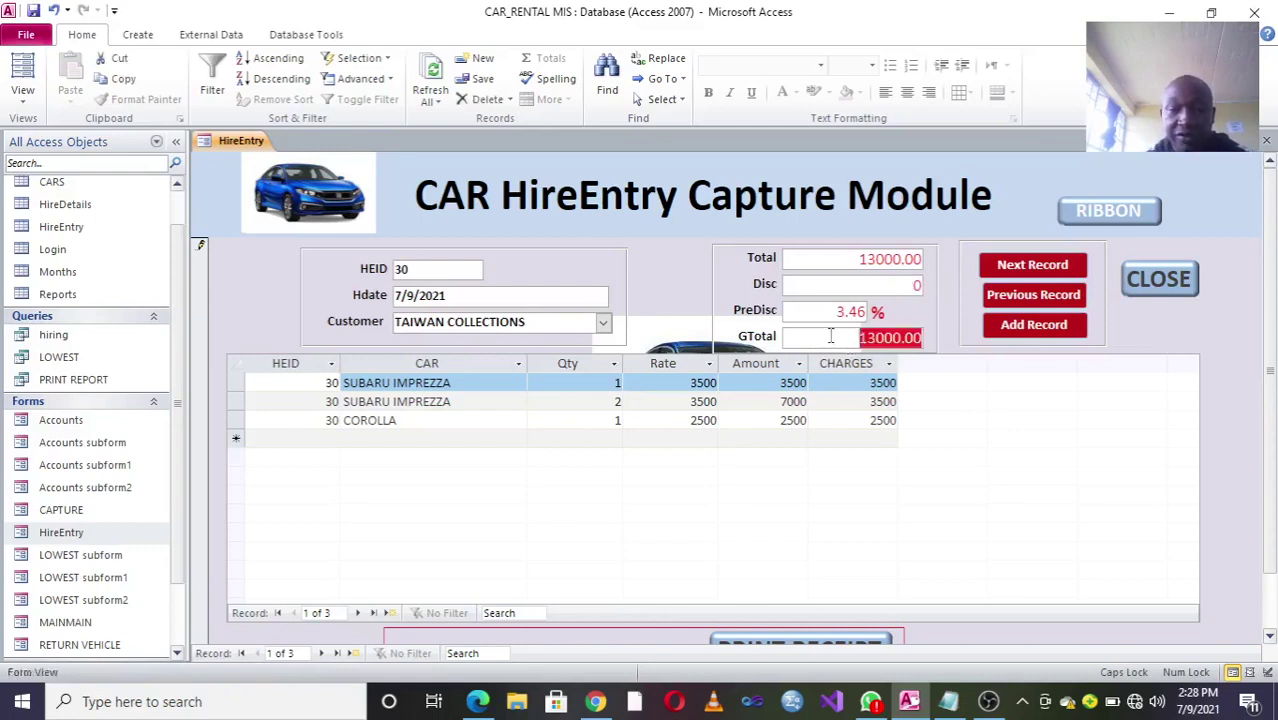
pyautogui.click(824, 310)
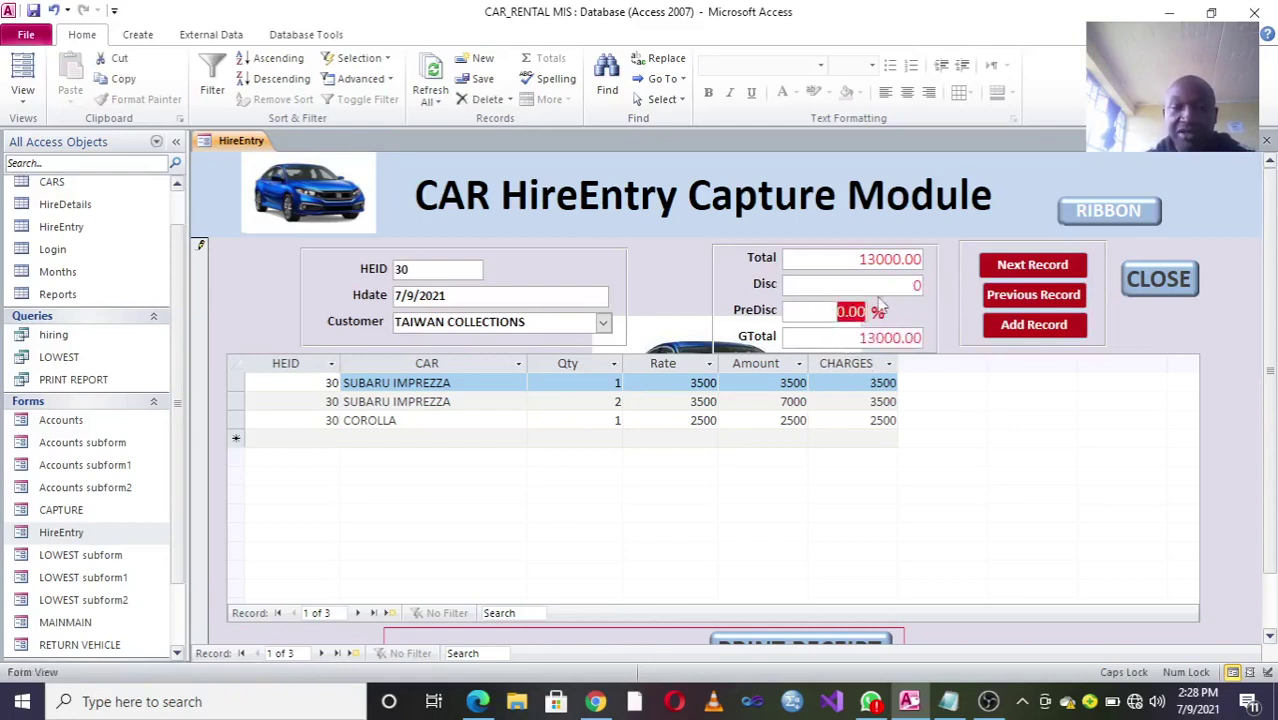
pyautogui.click(848, 264)
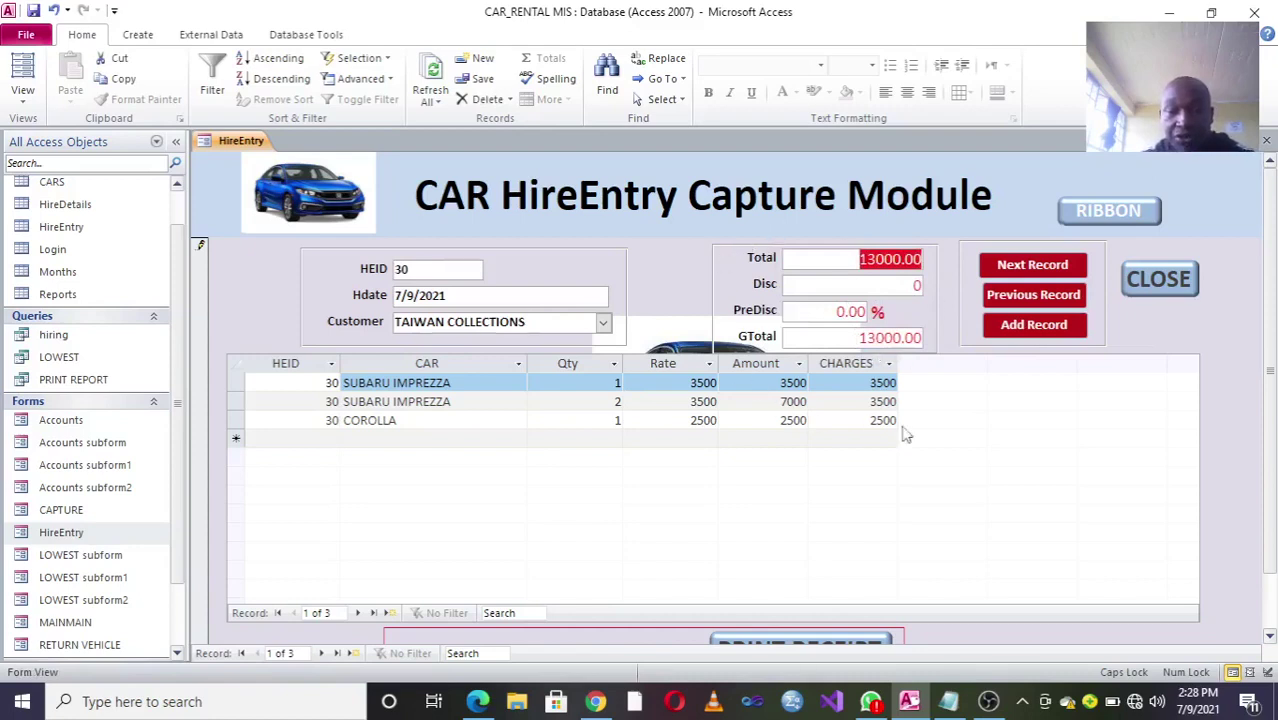
# Step: In HireEntry's Design View, open the Total box's On Click event procedure from the Property Sheet
pyautogui.rightClick(658, 268)
pyautogui.click(688, 314)
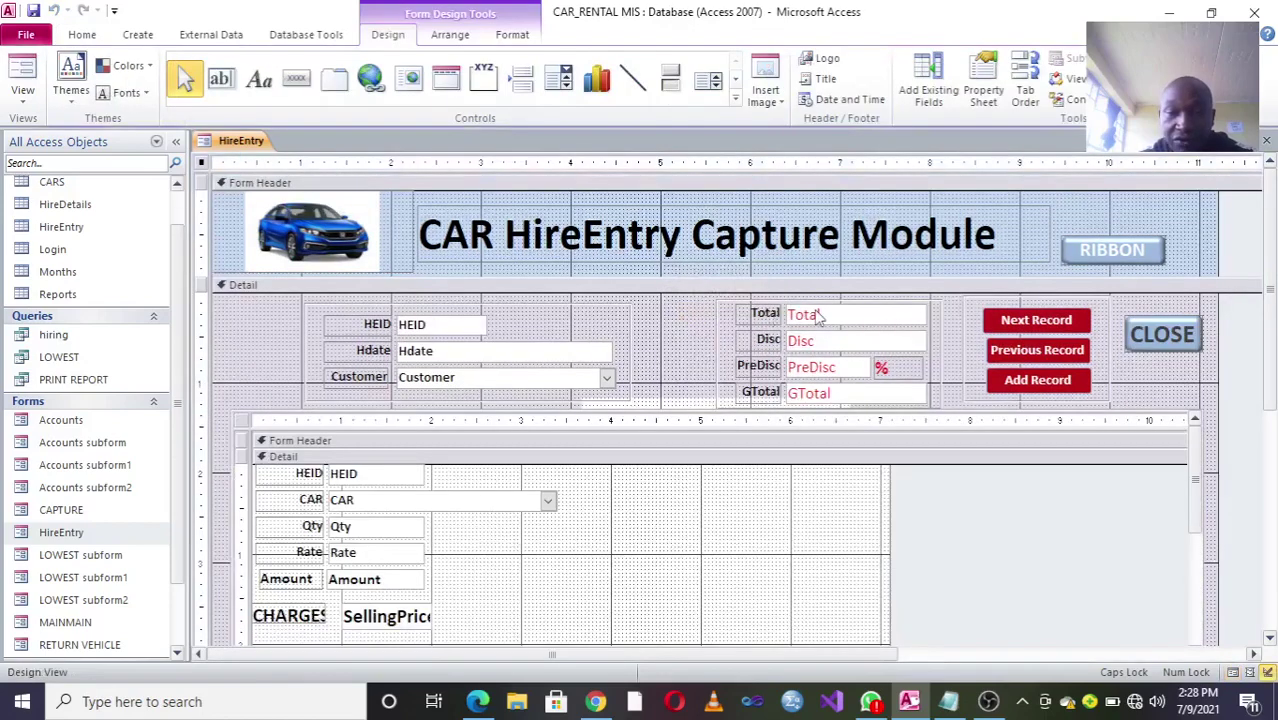
pyautogui.click(813, 314)
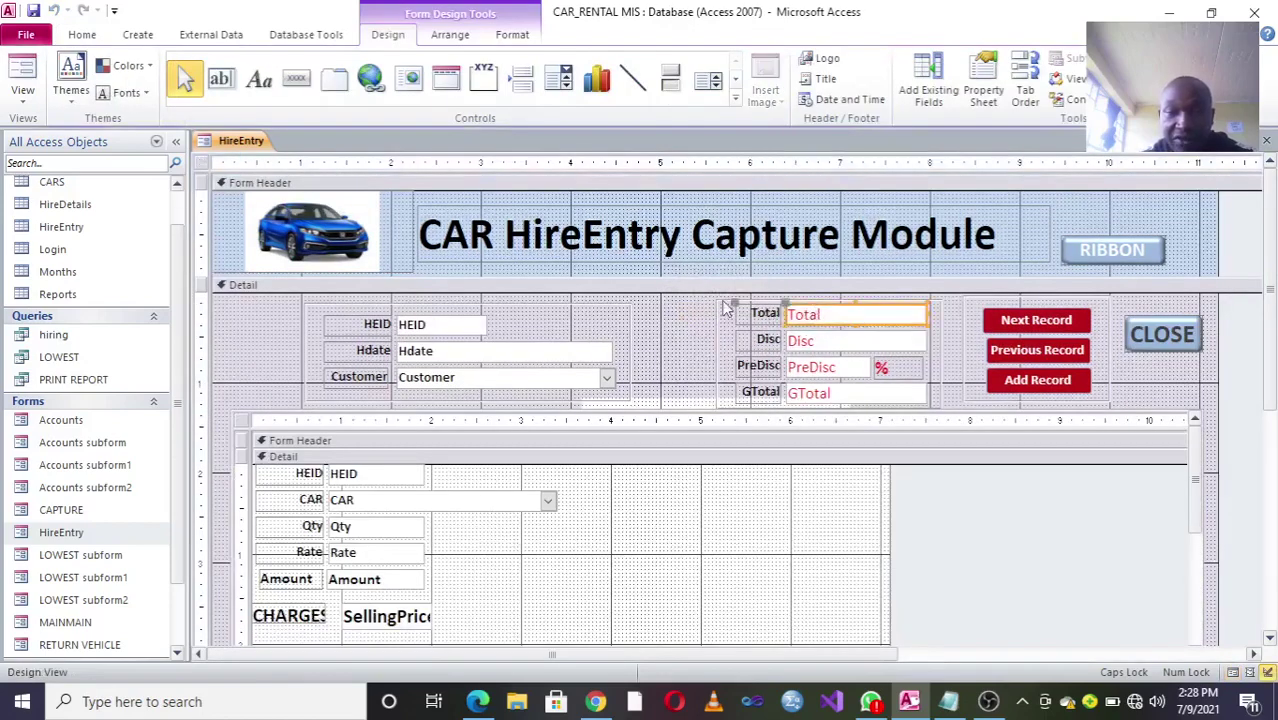
pyautogui.click(835, 312)
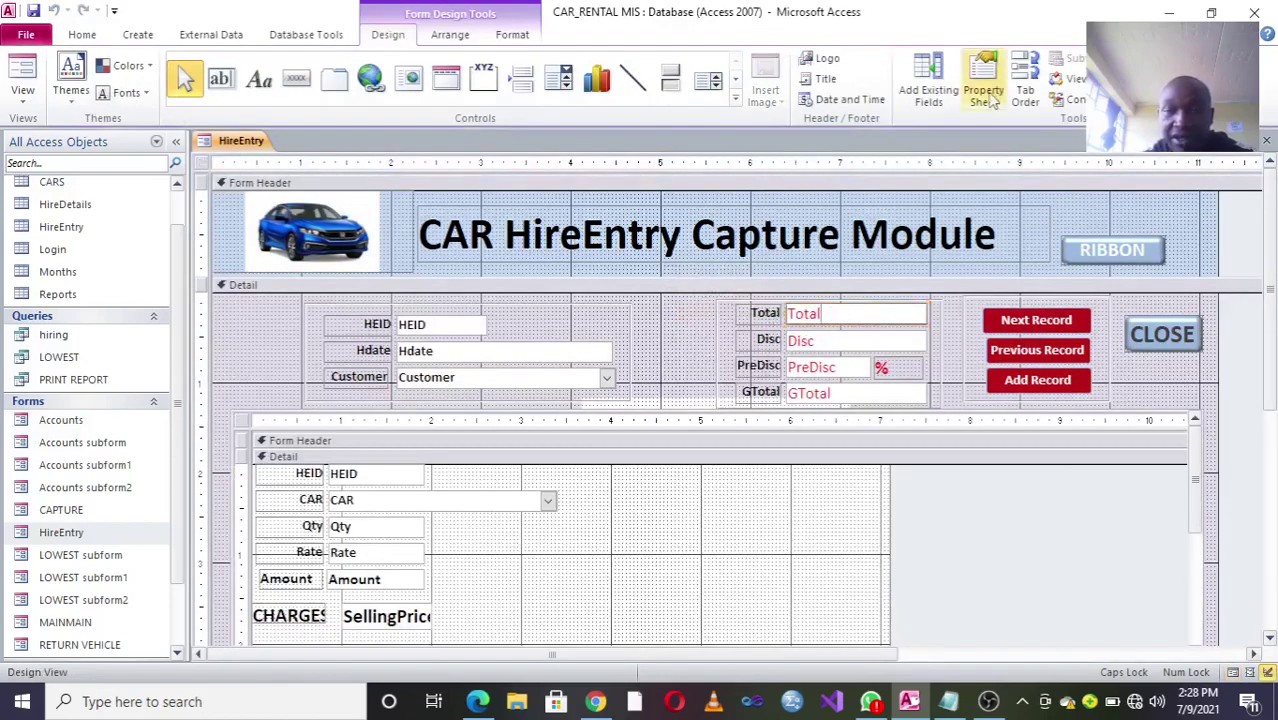
pyautogui.click(984, 92)
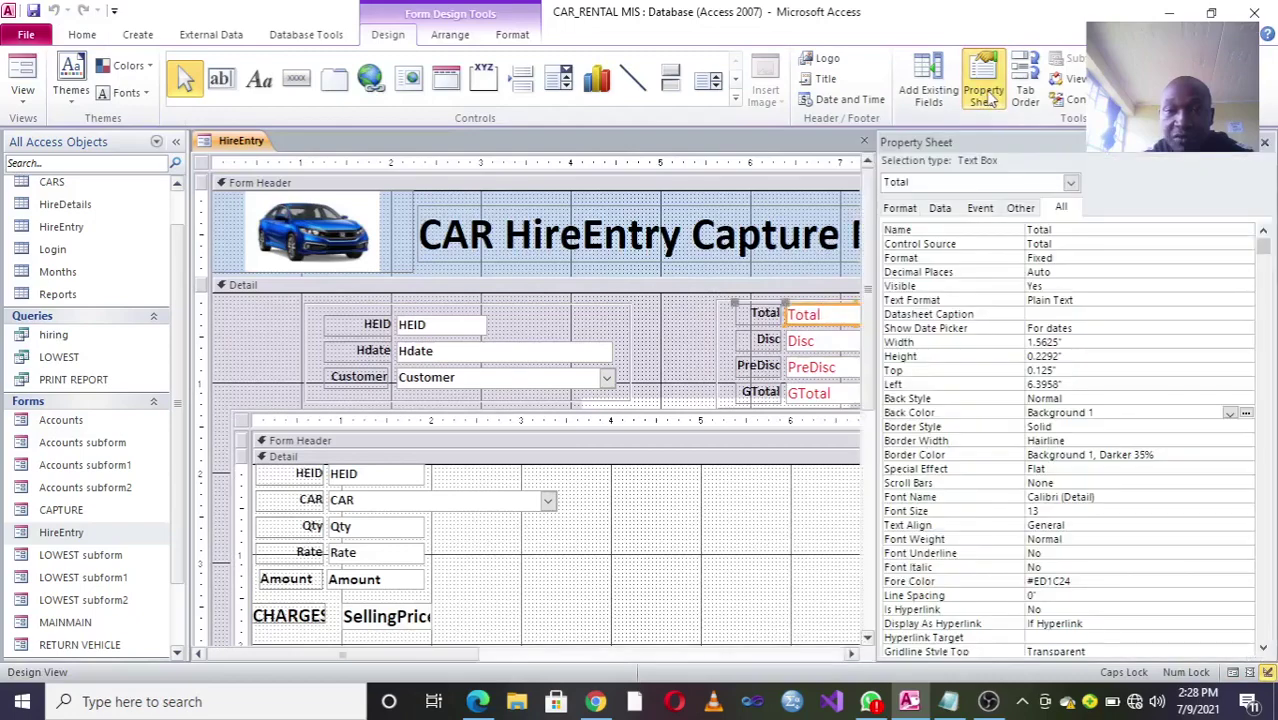
pyautogui.click(980, 209)
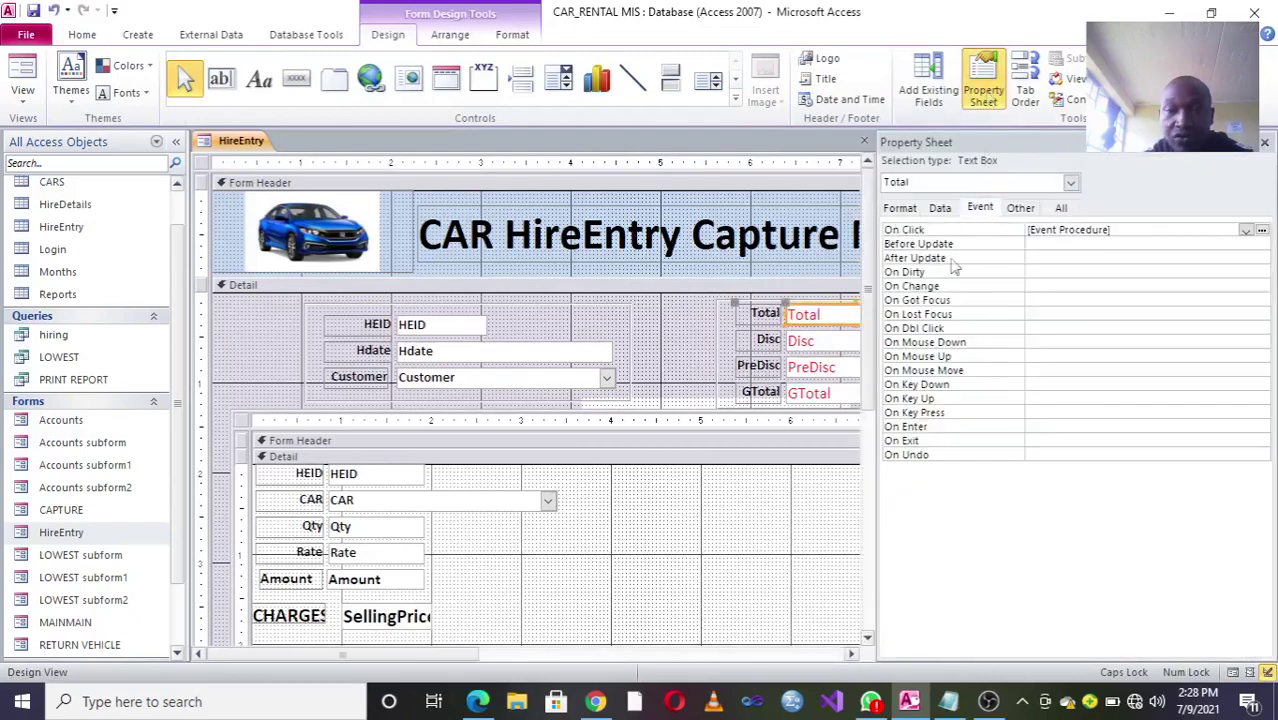
pyautogui.click(1262, 231)
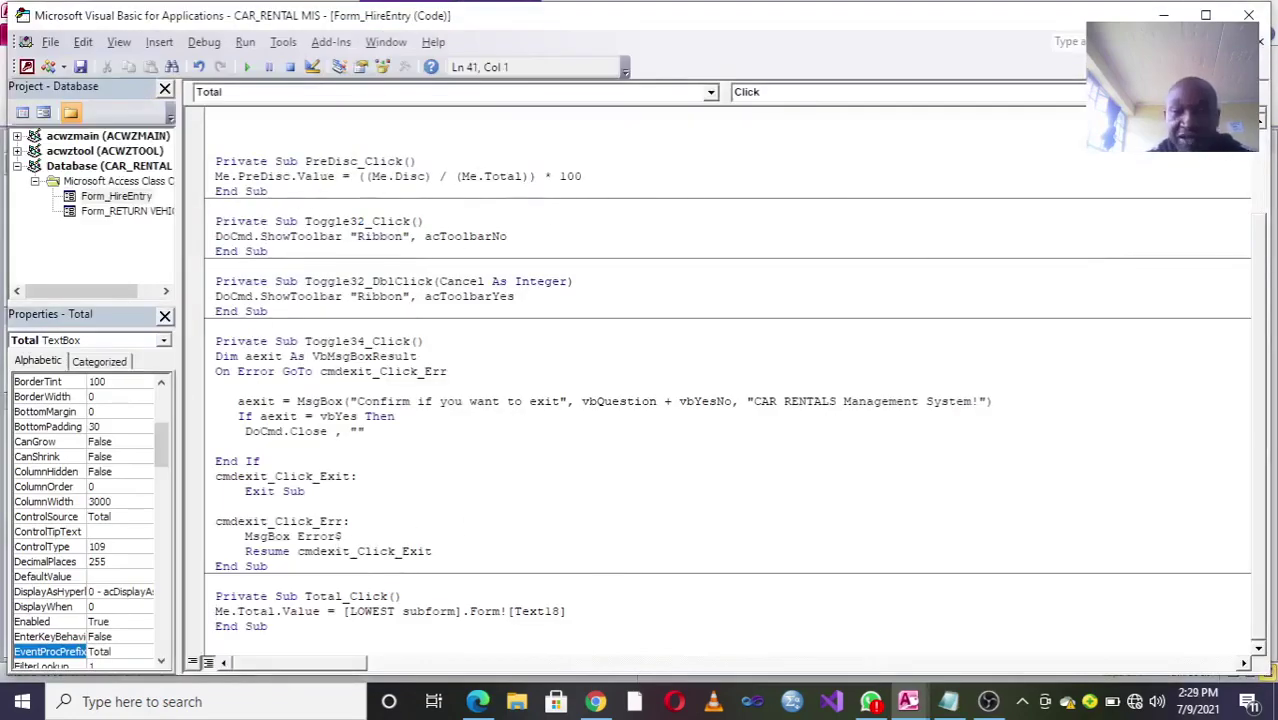
# Step: Highlight the PreDisc, GTotal and Total formula lines in the code, then close the VBA editor
pyautogui.moveTo(581, 176); pyautogui.dragTo(214, 176)
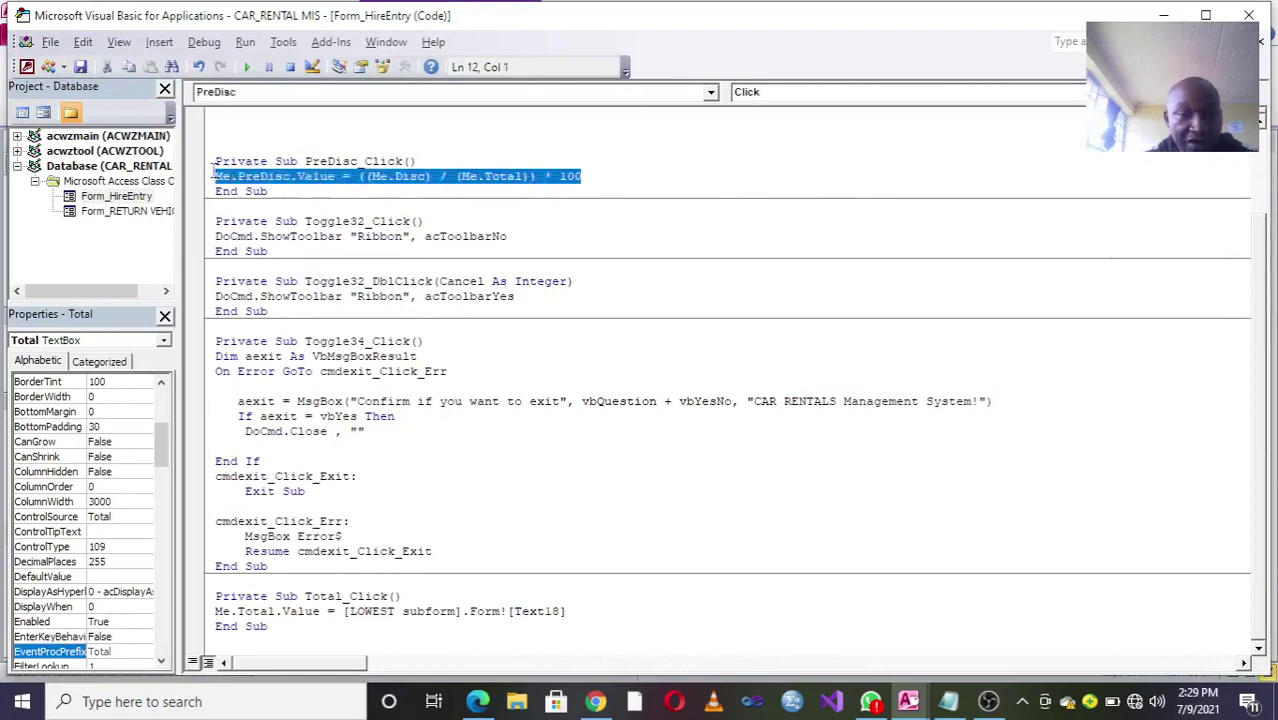
pyautogui.scroll(2, 1265, 275)
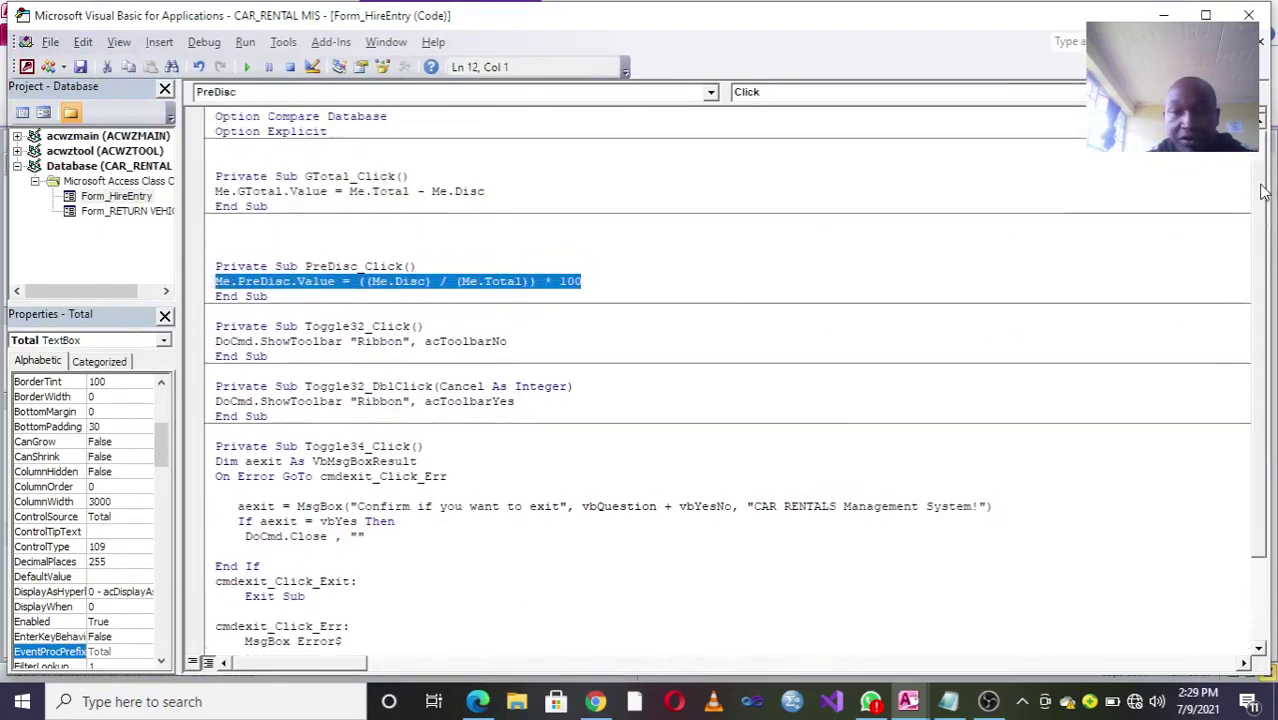
pyautogui.click(383, 239)
pyautogui.moveTo(497, 191); pyautogui.dragTo(175, 199)
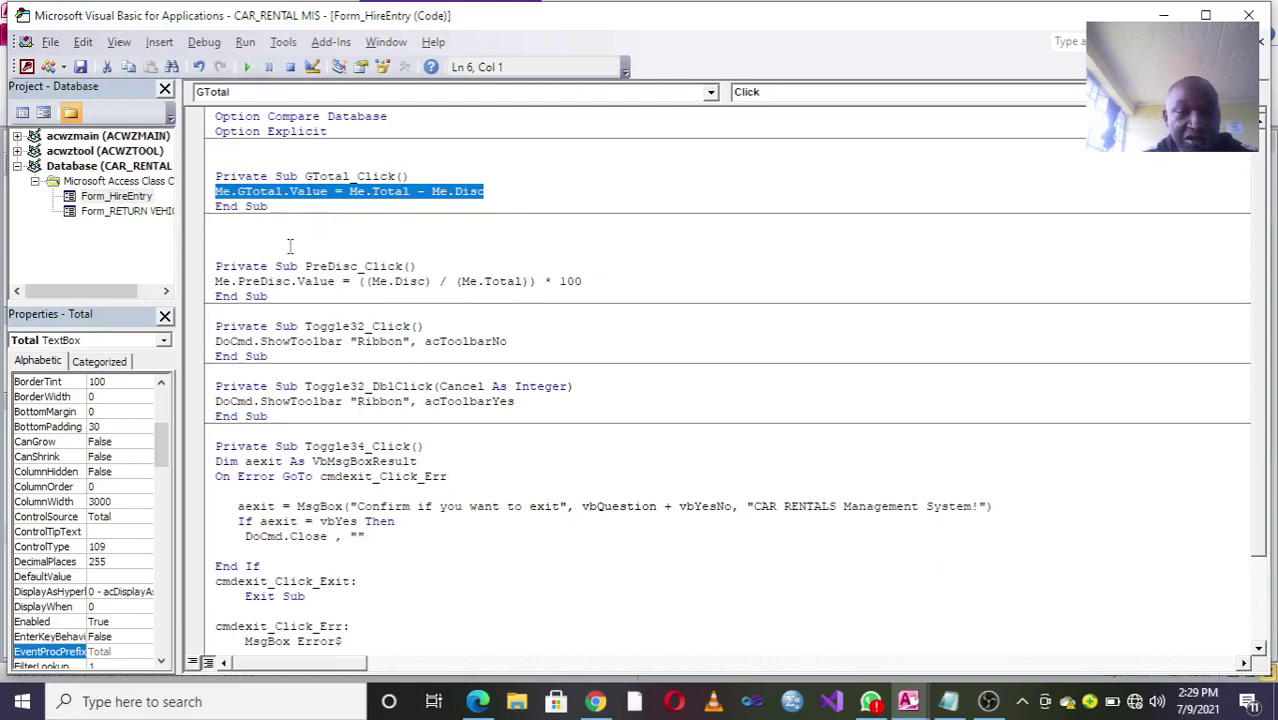
pyautogui.moveTo(1260, 283); pyautogui.dragTo(1255, 470)
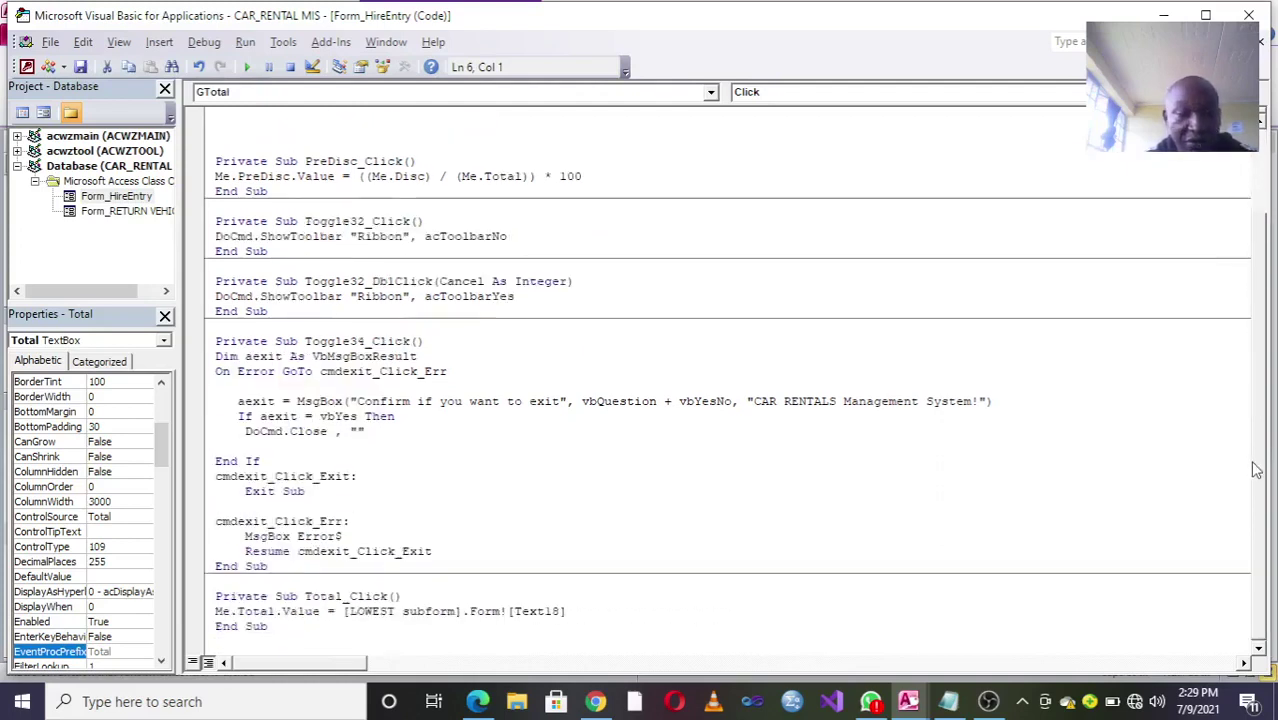
pyautogui.moveTo(597, 617); pyautogui.dragTo(197, 611)
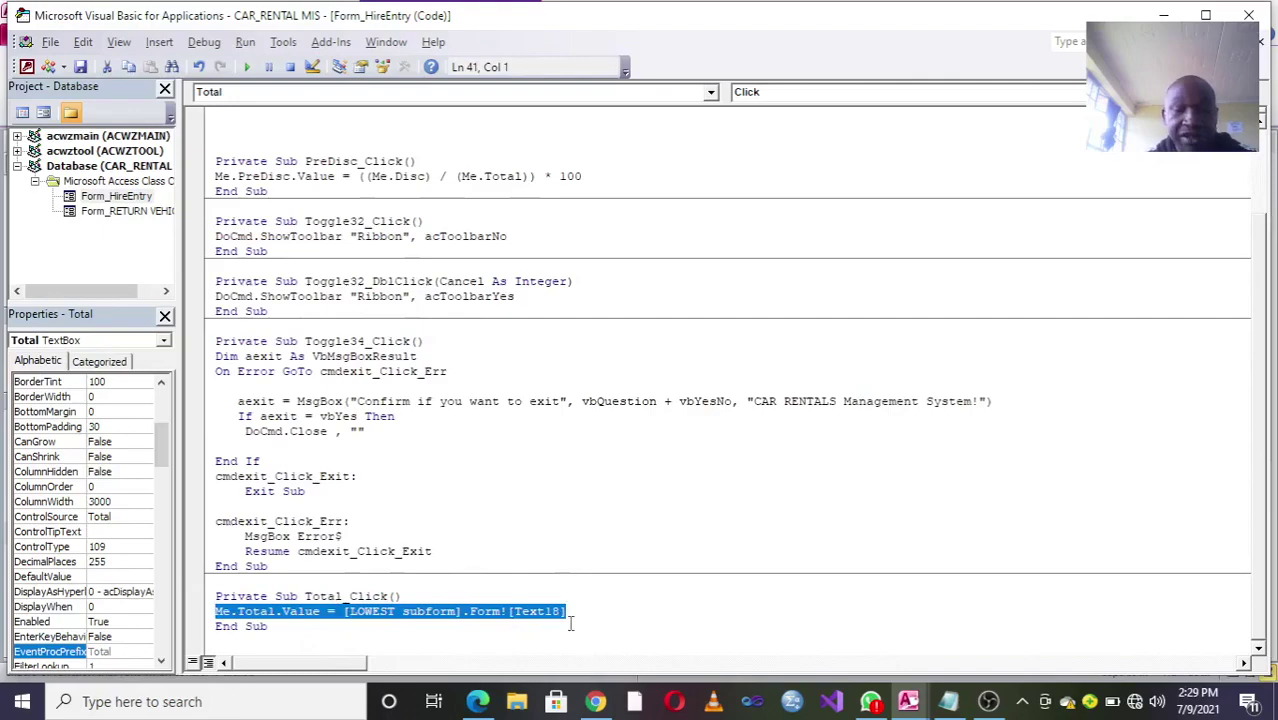
pyautogui.click(1249, 15)
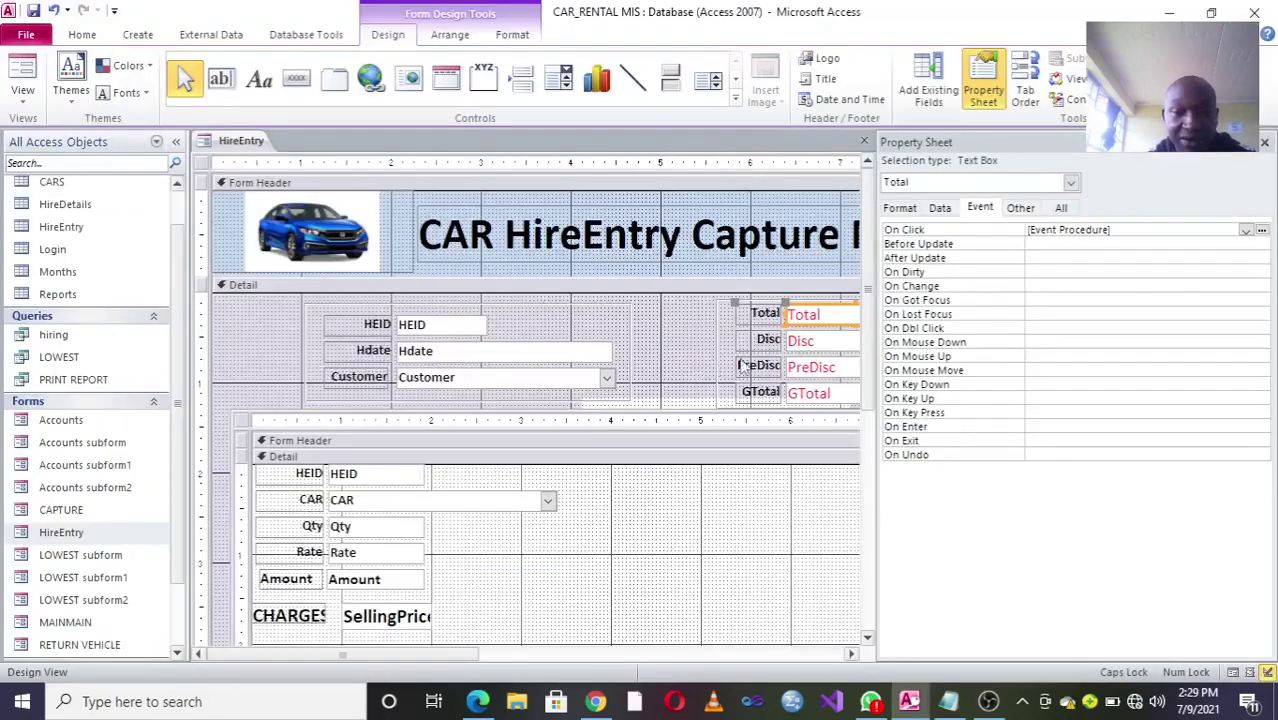
pyautogui.moveTo(869, 285); pyautogui.dragTo(869, 508)
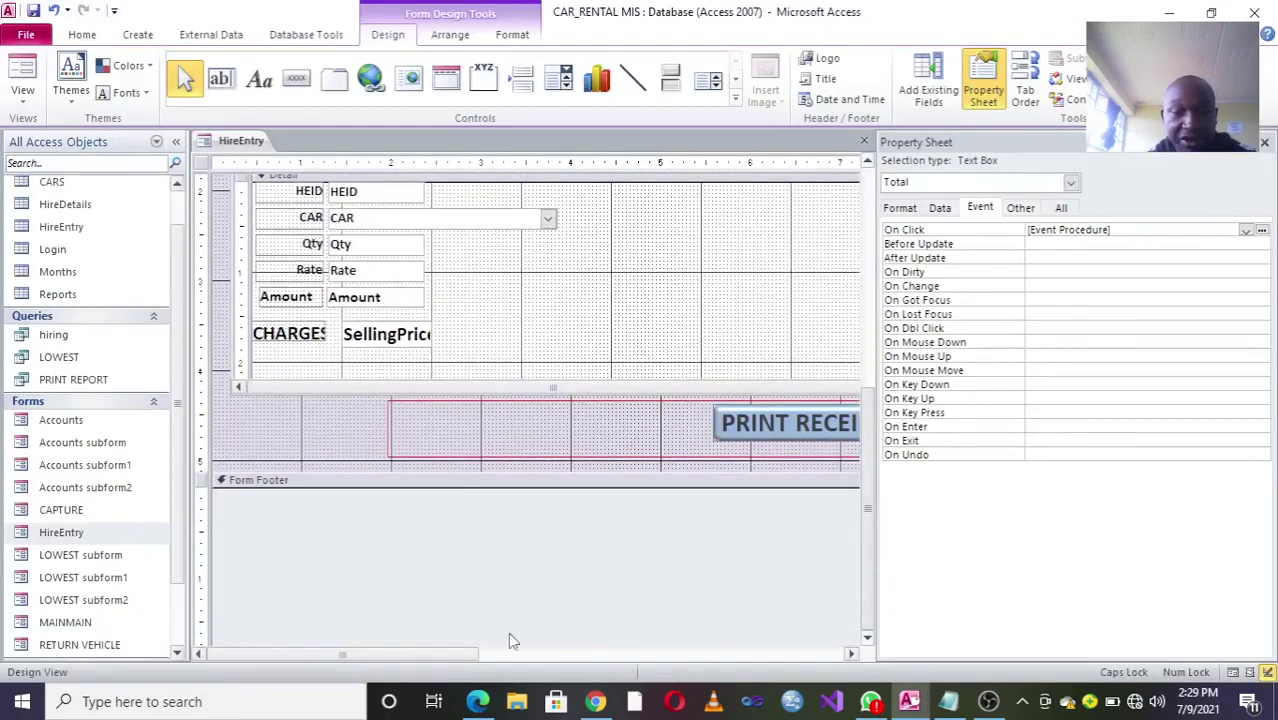
pyautogui.moveTo(436, 655); pyautogui.dragTo(650, 655)
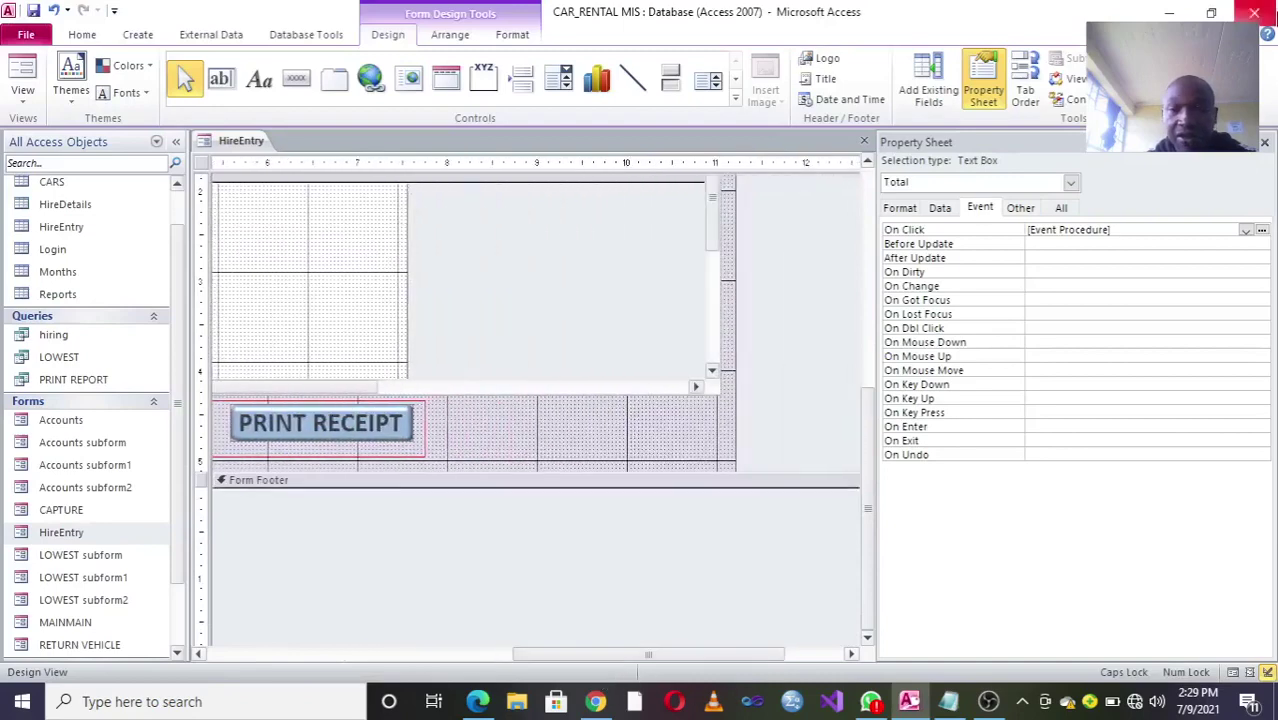
pyautogui.click(1265, 145)
pyautogui.moveTo(711, 240); pyautogui.dragTo(733, 380)
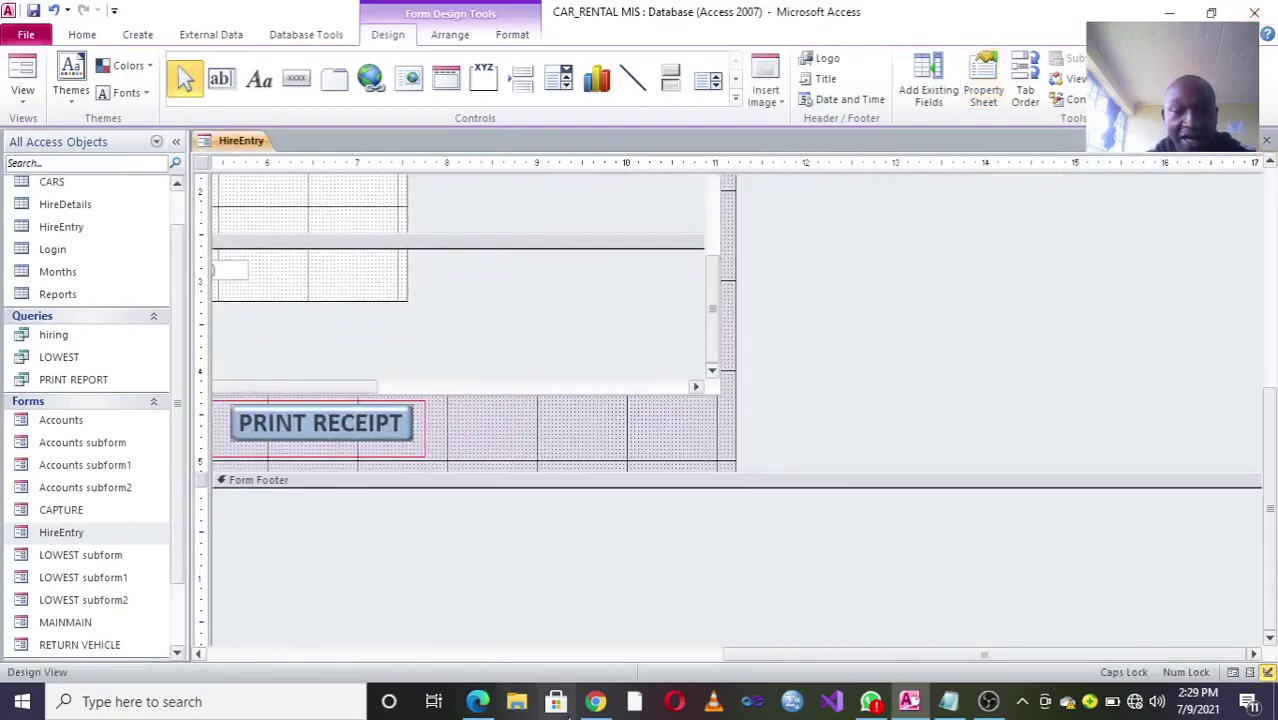
pyautogui.moveTo(740, 654); pyautogui.dragTo(320, 640)
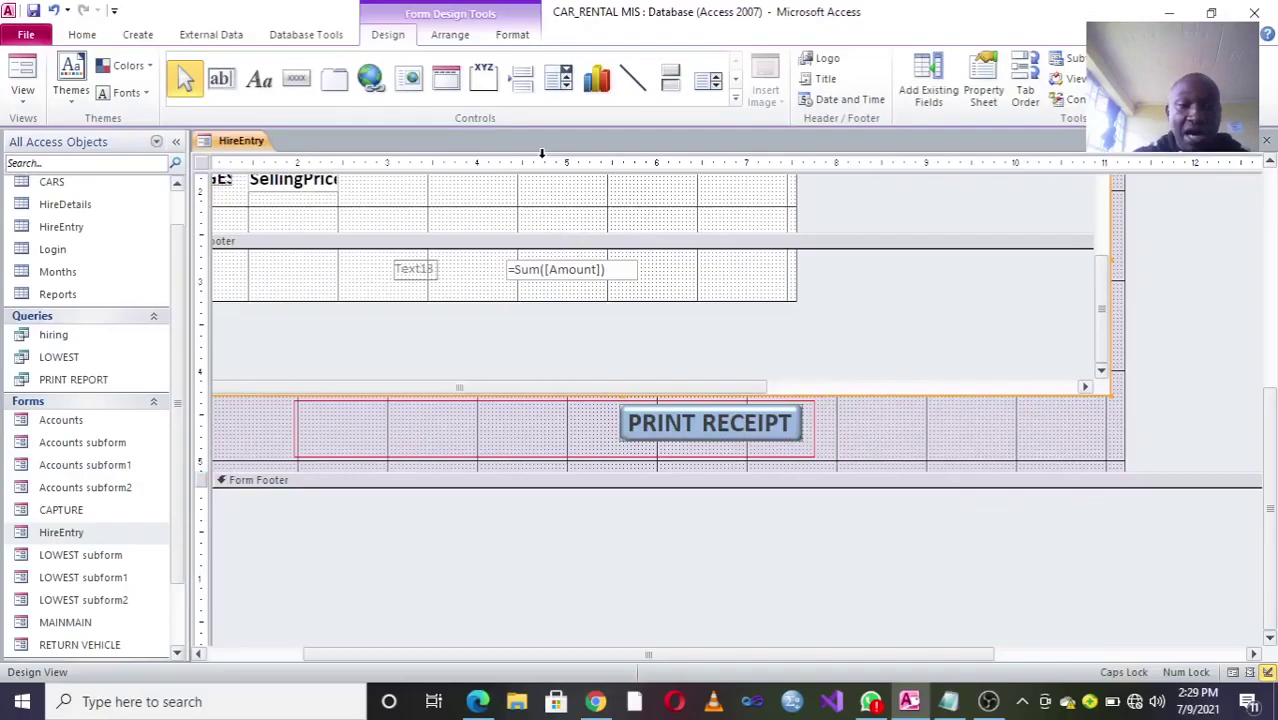
pyautogui.scroll(3, 1110, 318)
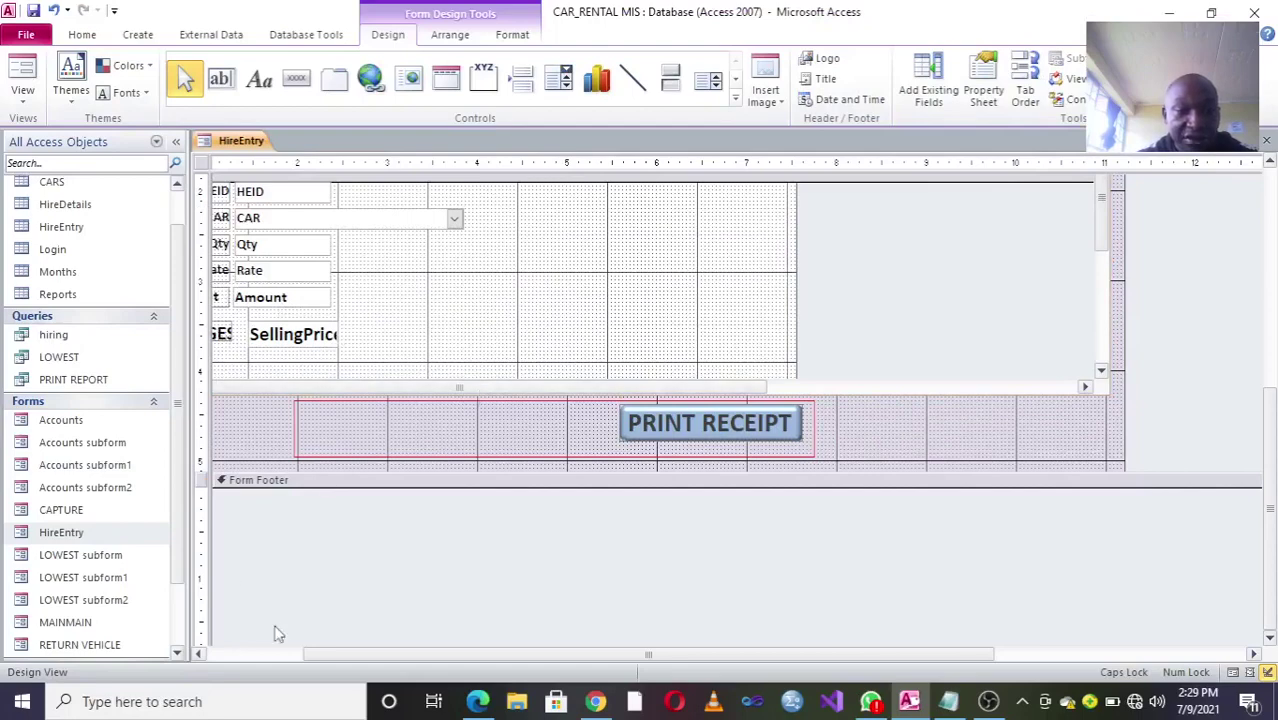
pyautogui.moveTo(318, 655); pyautogui.dragTo(241, 652)
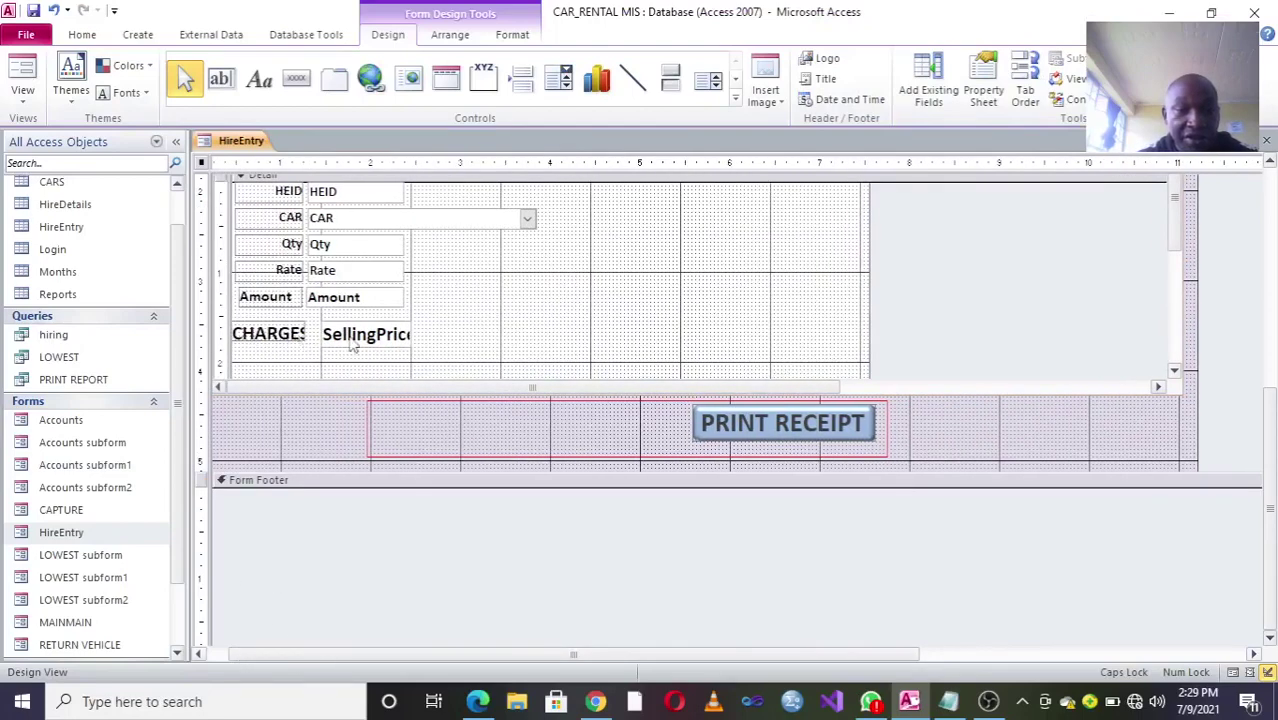
pyautogui.click(336, 298)
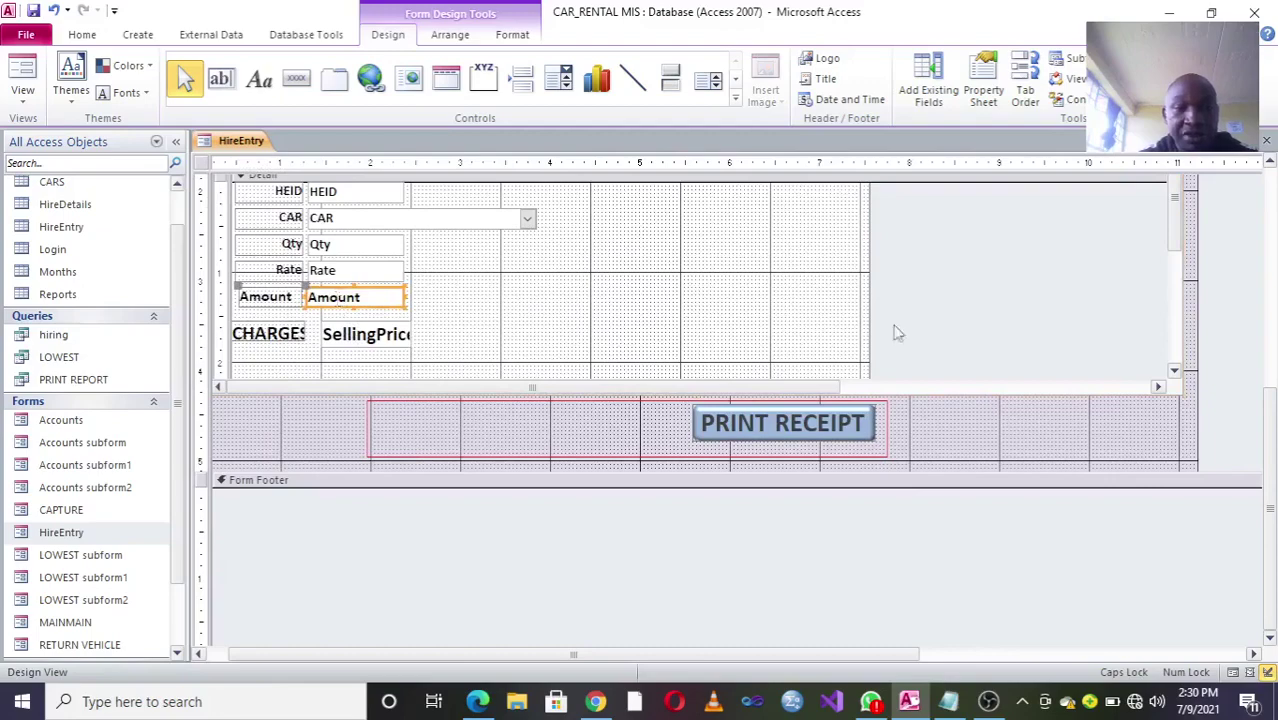
pyautogui.moveTo(1175, 238); pyautogui.dragTo(1170, 348)
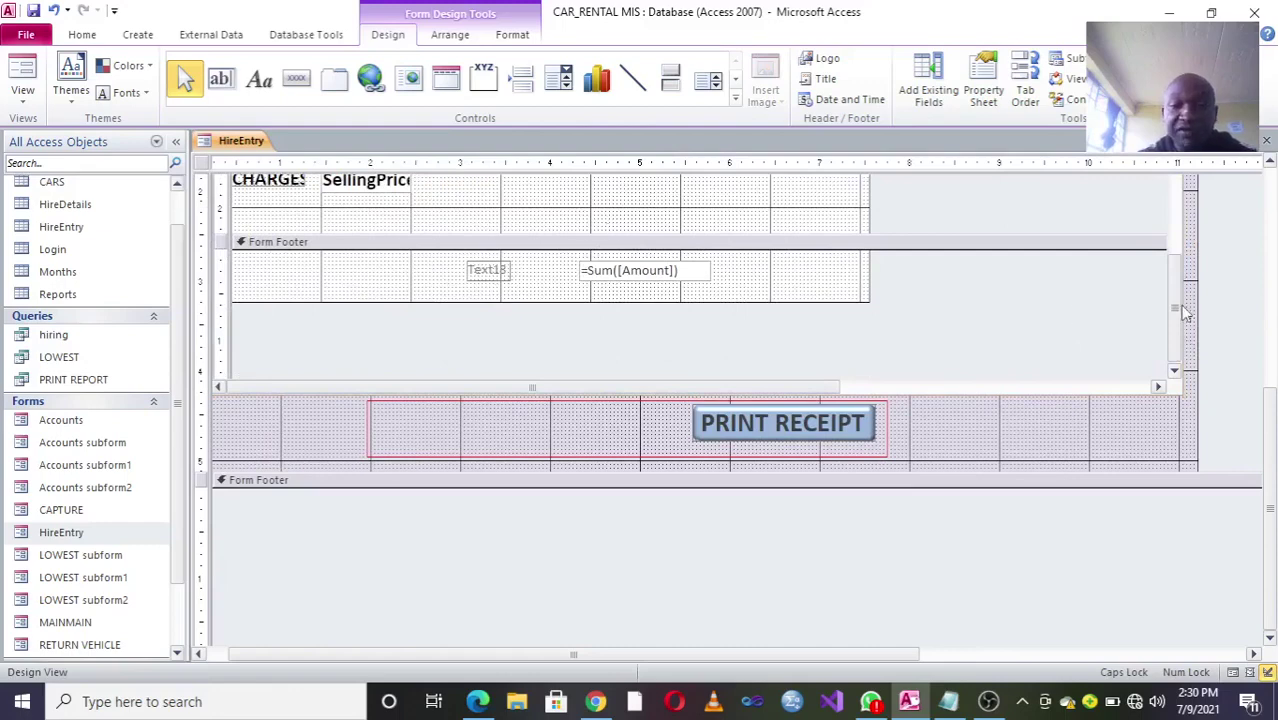
pyautogui.hscroll(1, 1174, 327)
pyautogui.scroll(3, 1185, 289)
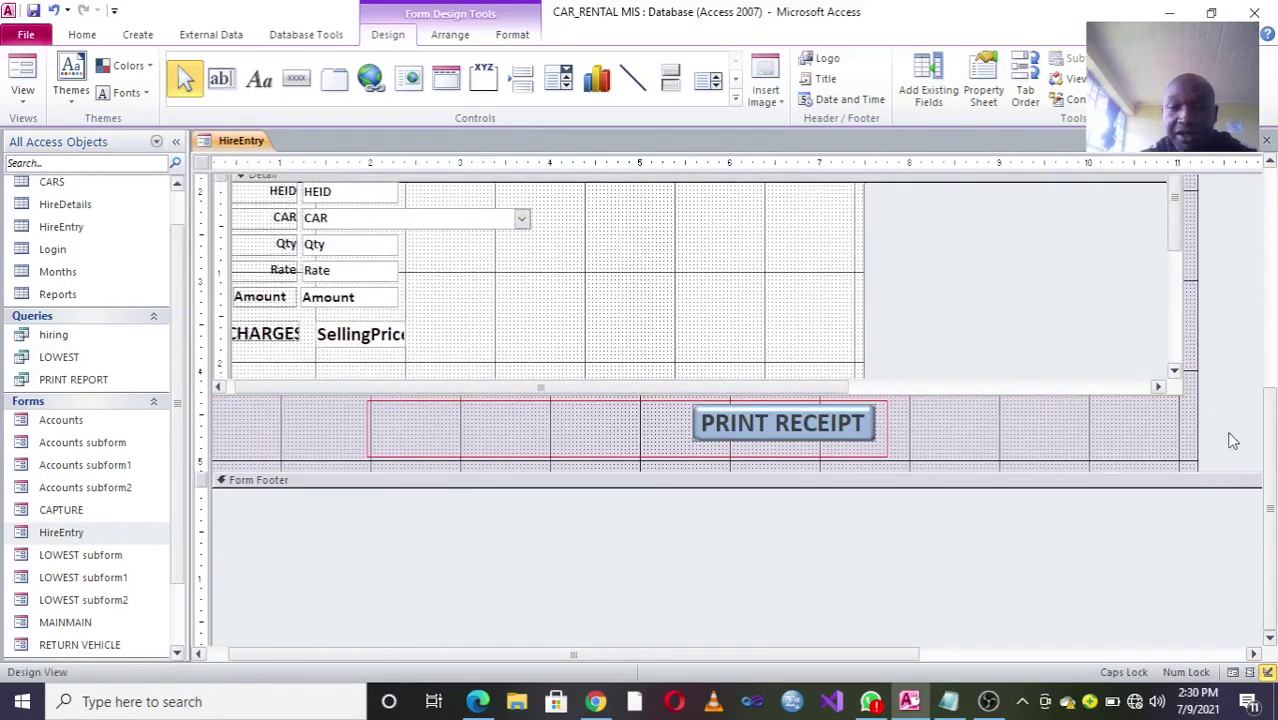
pyautogui.scroll(5, 1273, 455)
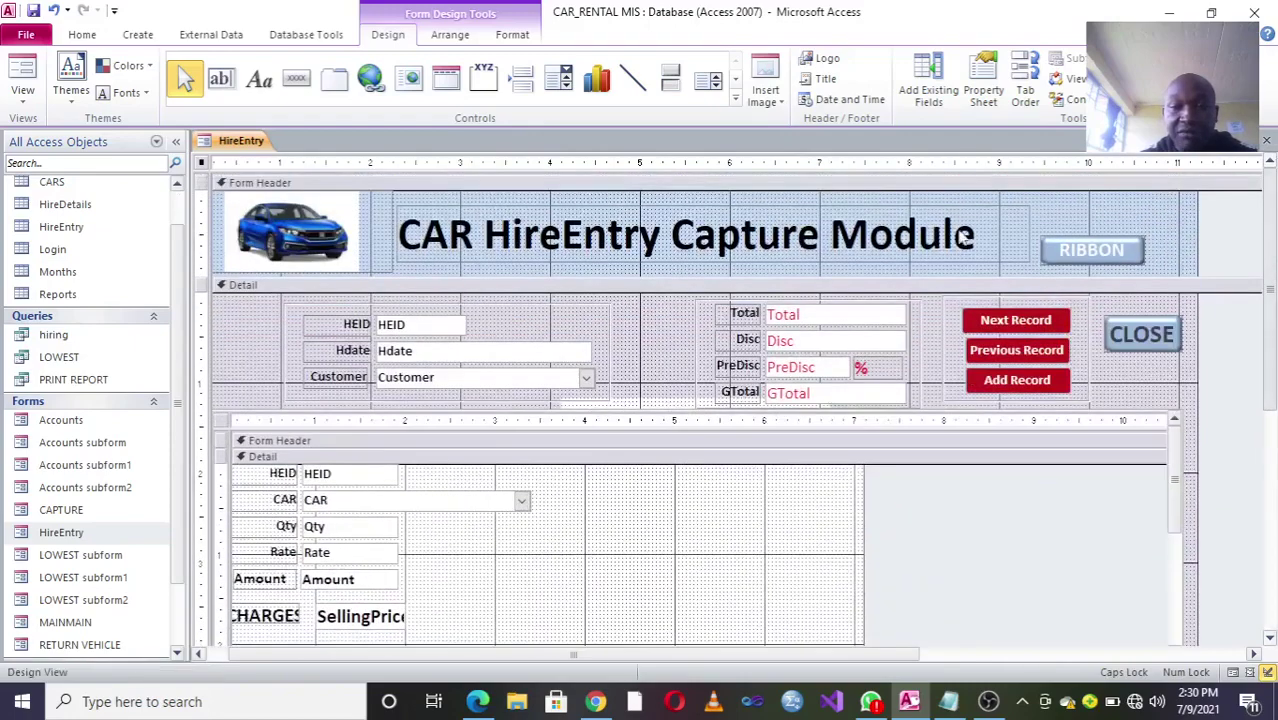
pyautogui.click(837, 313)
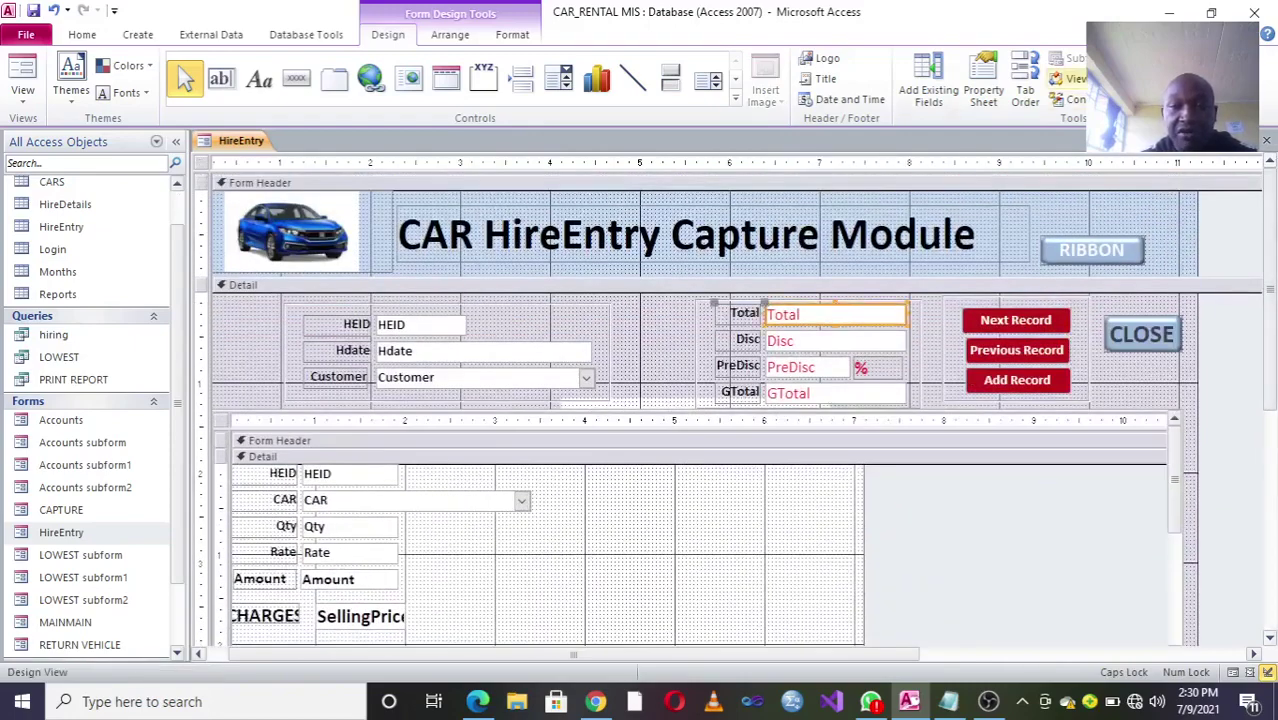
# Step: Open the Total field's code, highlight Total_Click and the GTotal calculation line, then close the editor
pyautogui.click(1068, 78)
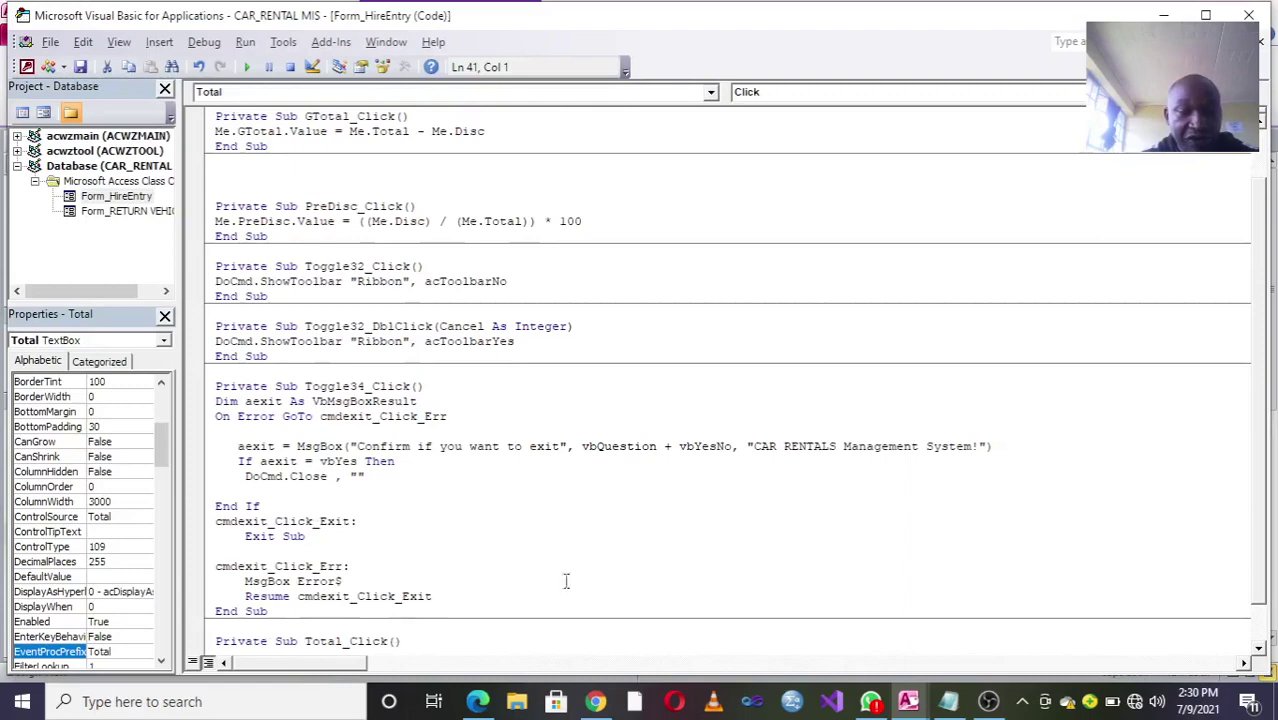
pyautogui.scroll(-1, 1260, 470)
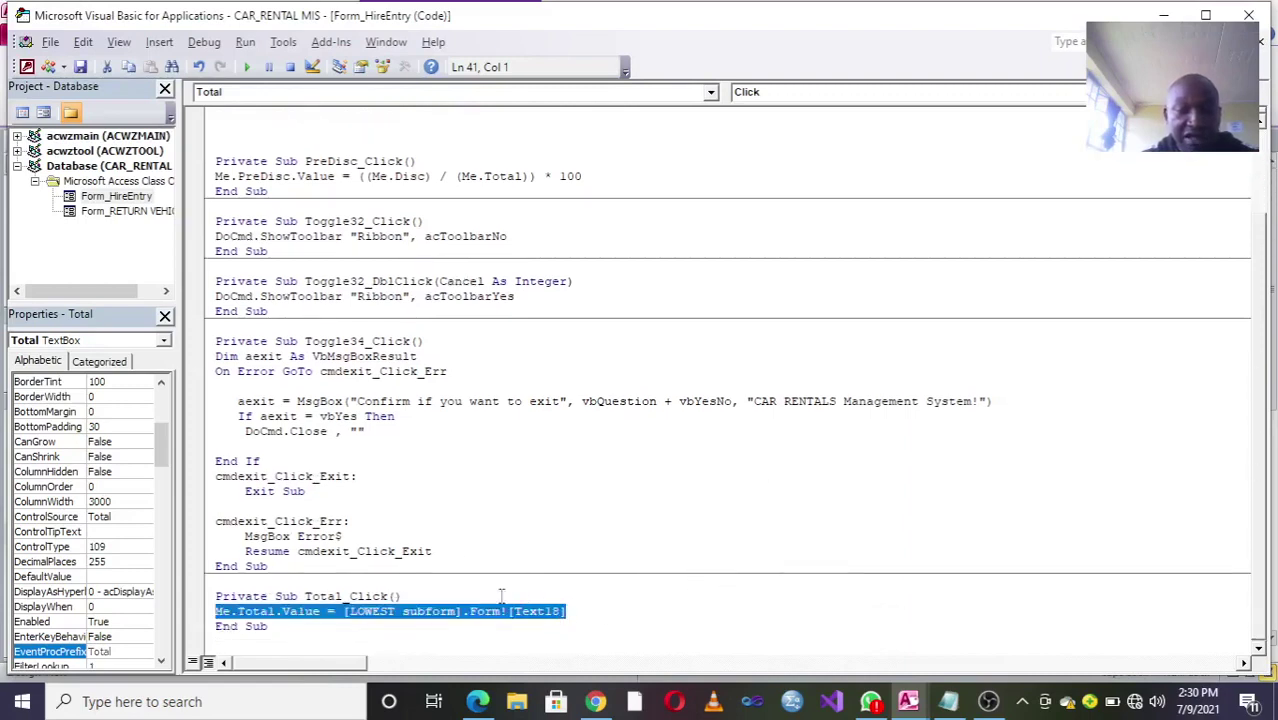
pyautogui.moveTo(343, 596); pyautogui.dragTo(304, 596)
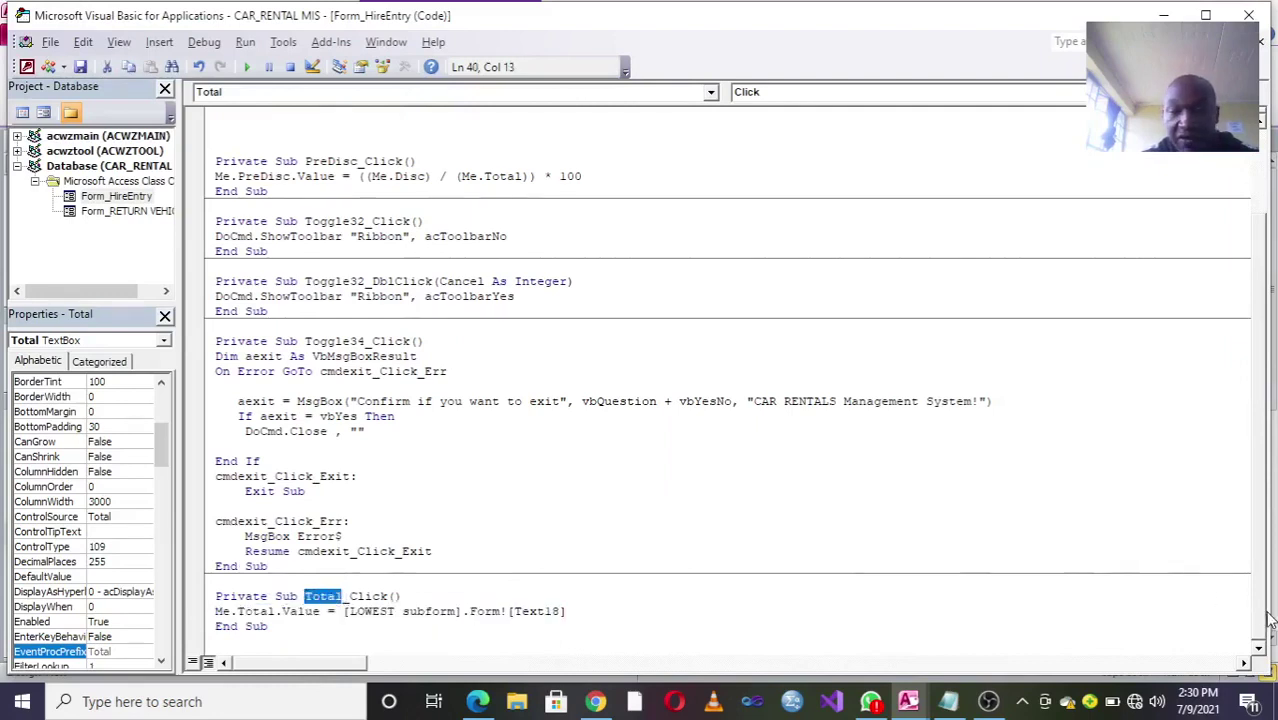
pyautogui.scroll(3, 1262, 614)
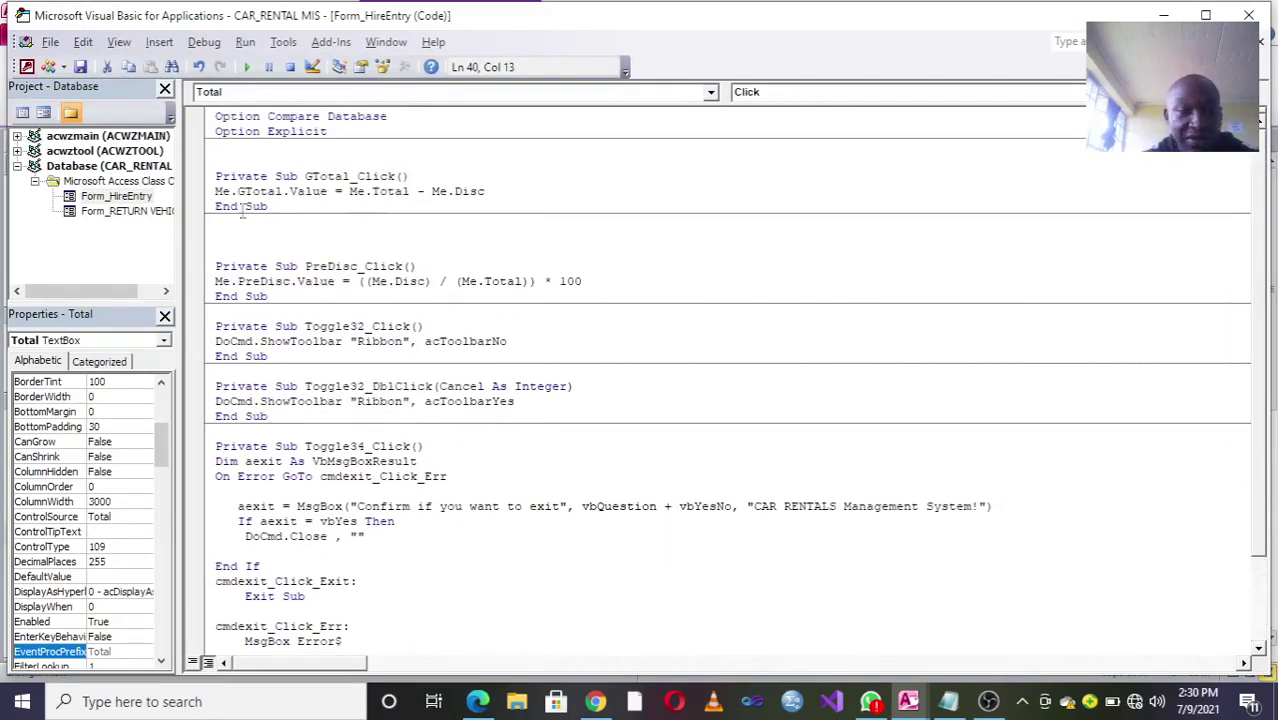
pyautogui.click(207, 191)
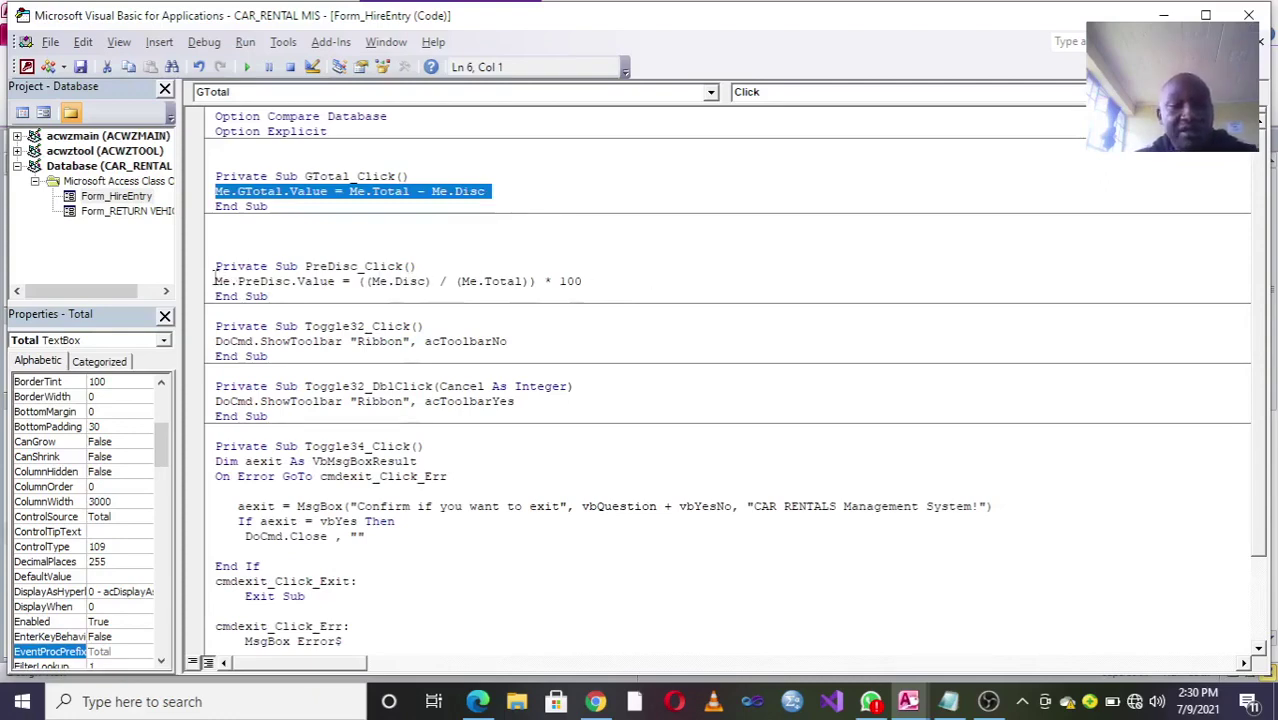
pyautogui.click(253, 284)
pyautogui.click(1249, 15)
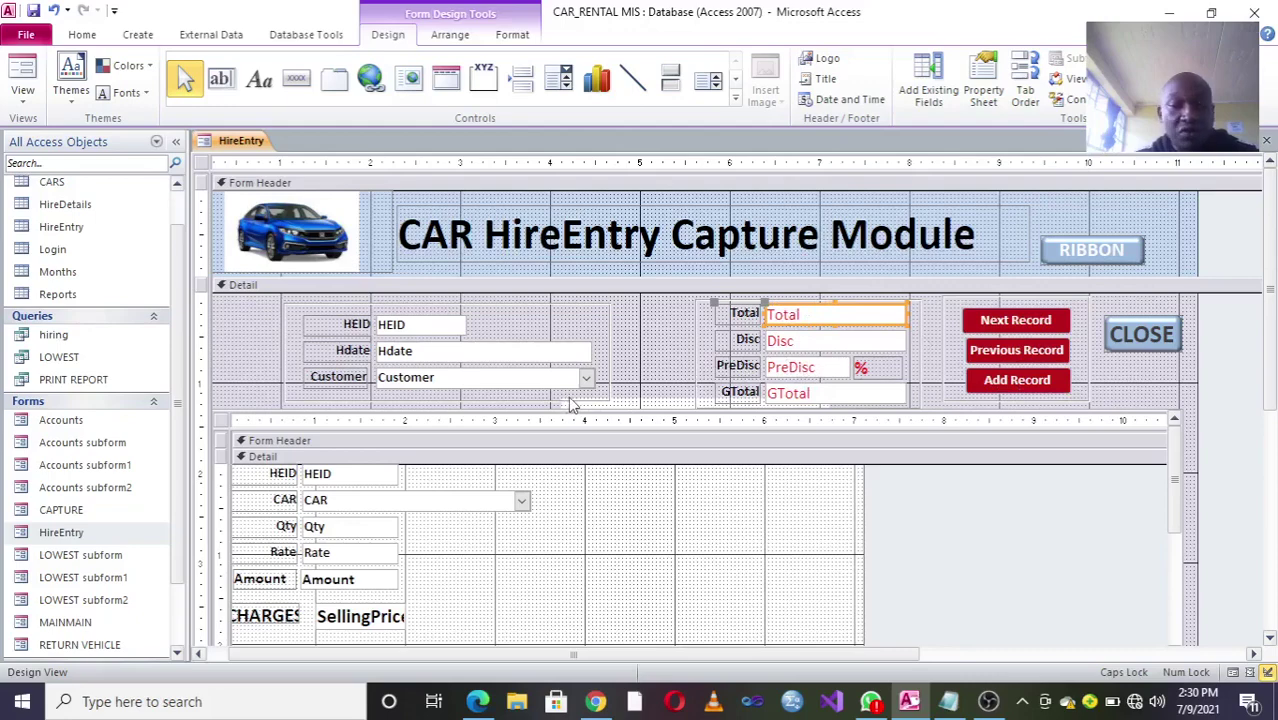
# Step: In Form View, use the RIBBON toggle to hide the Access ribbon and then bring it back
pyautogui.click(36, 72)
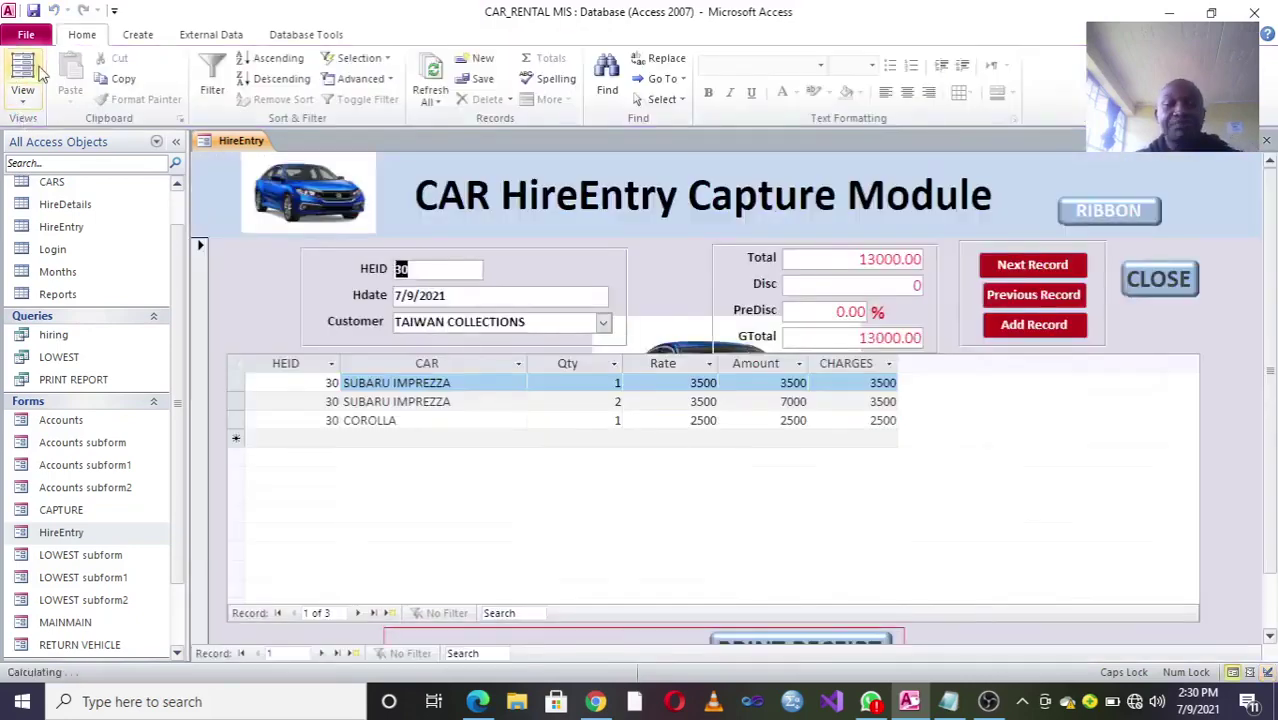
pyautogui.click(1112, 222)
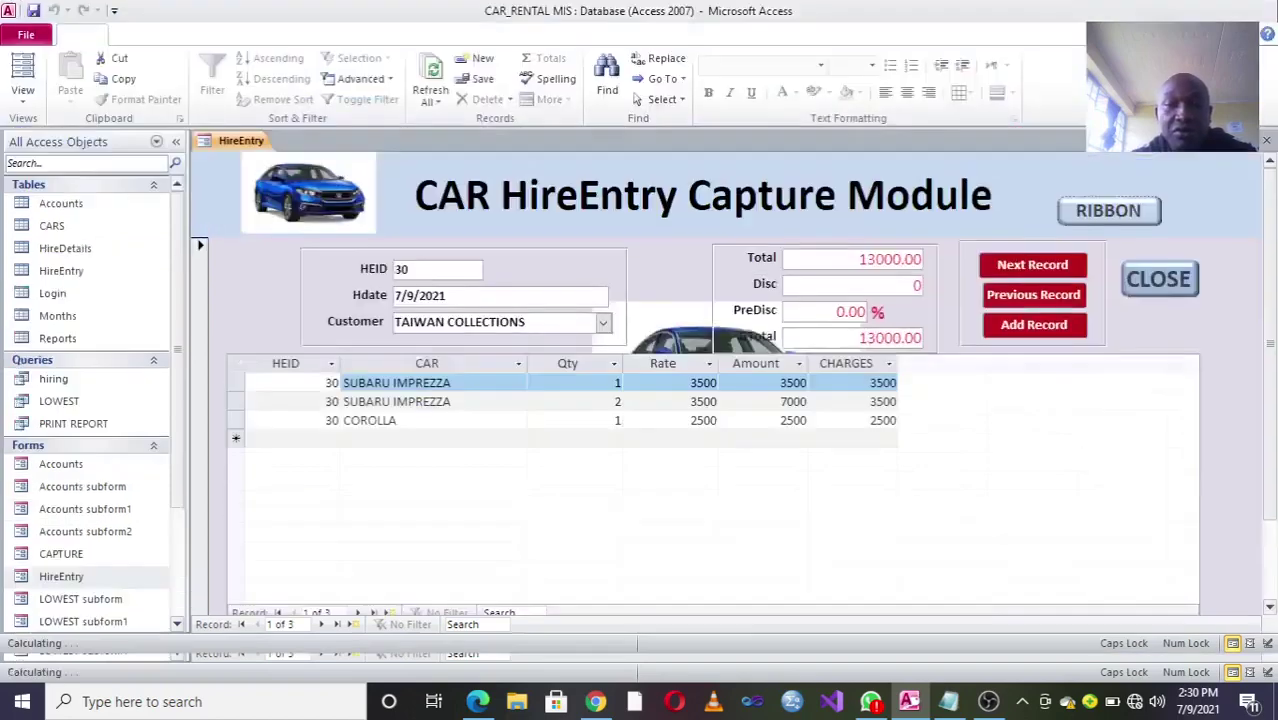
pyautogui.click(1078, 103)
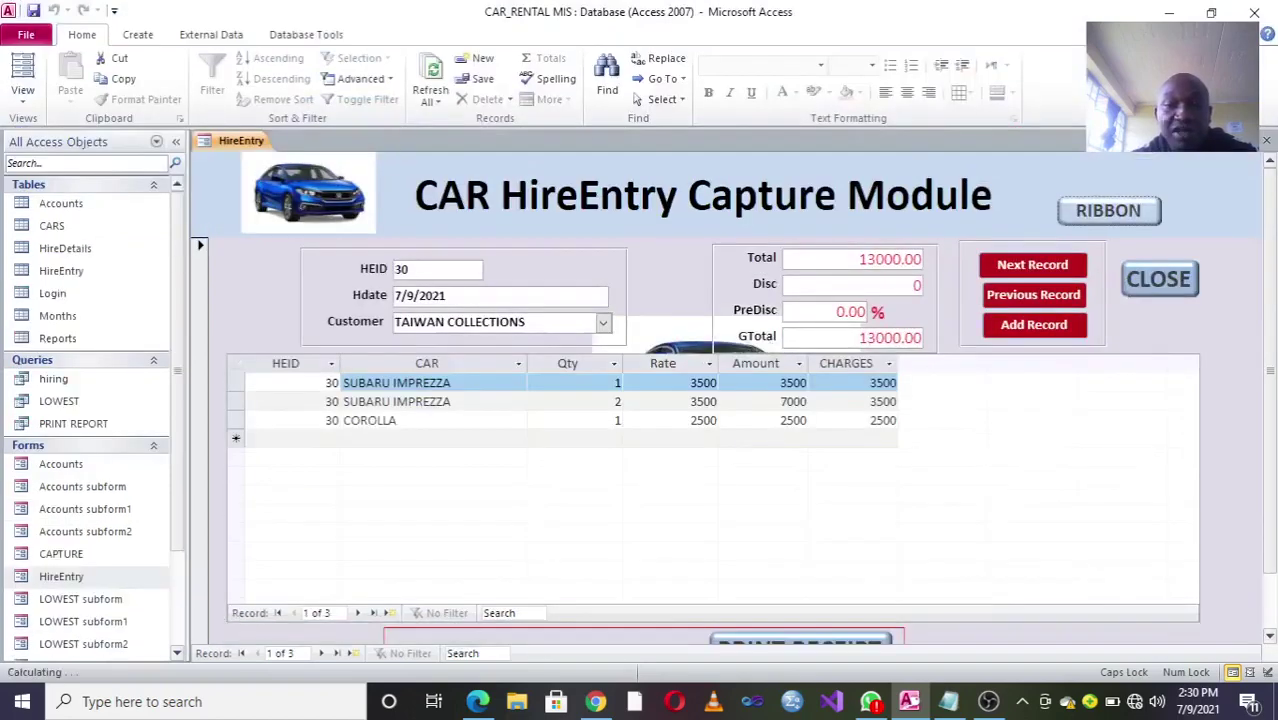
# Step: Return the form to Design View and open the VBA code behind the RIBBON toggle
pyautogui.rightClick(988, 177)
pyautogui.click(1030, 230)
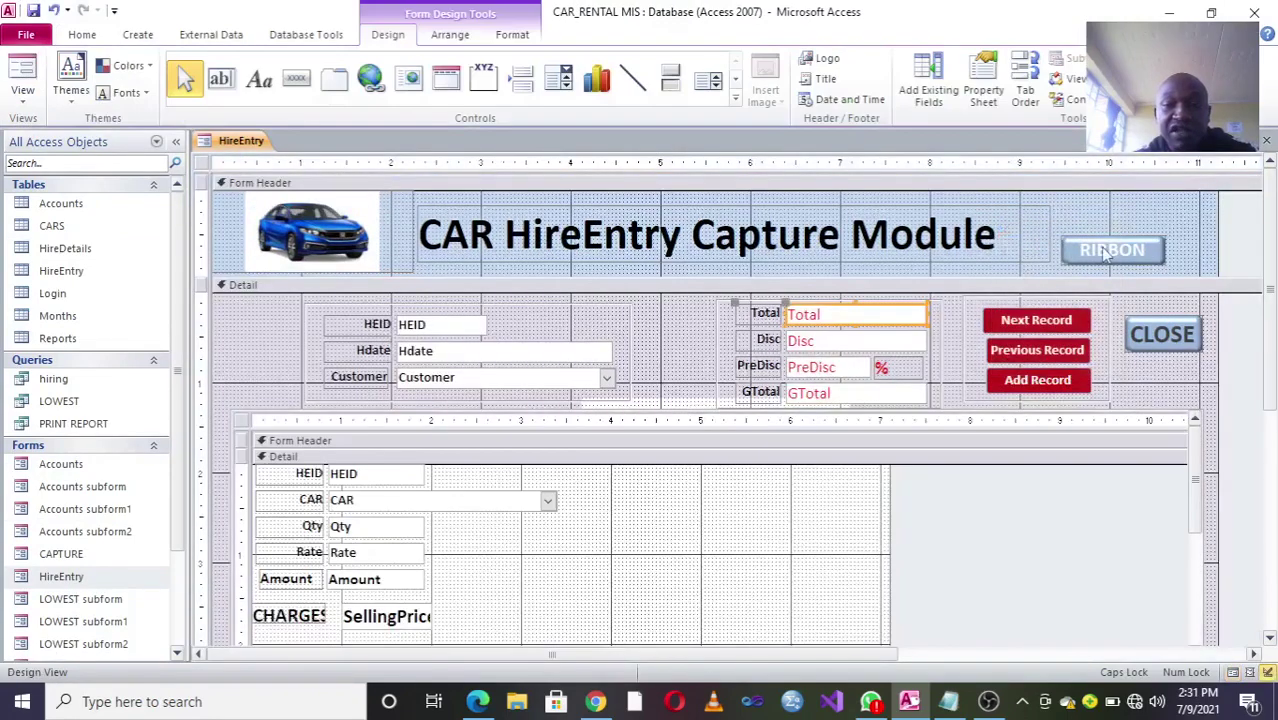
pyautogui.click(1105, 254)
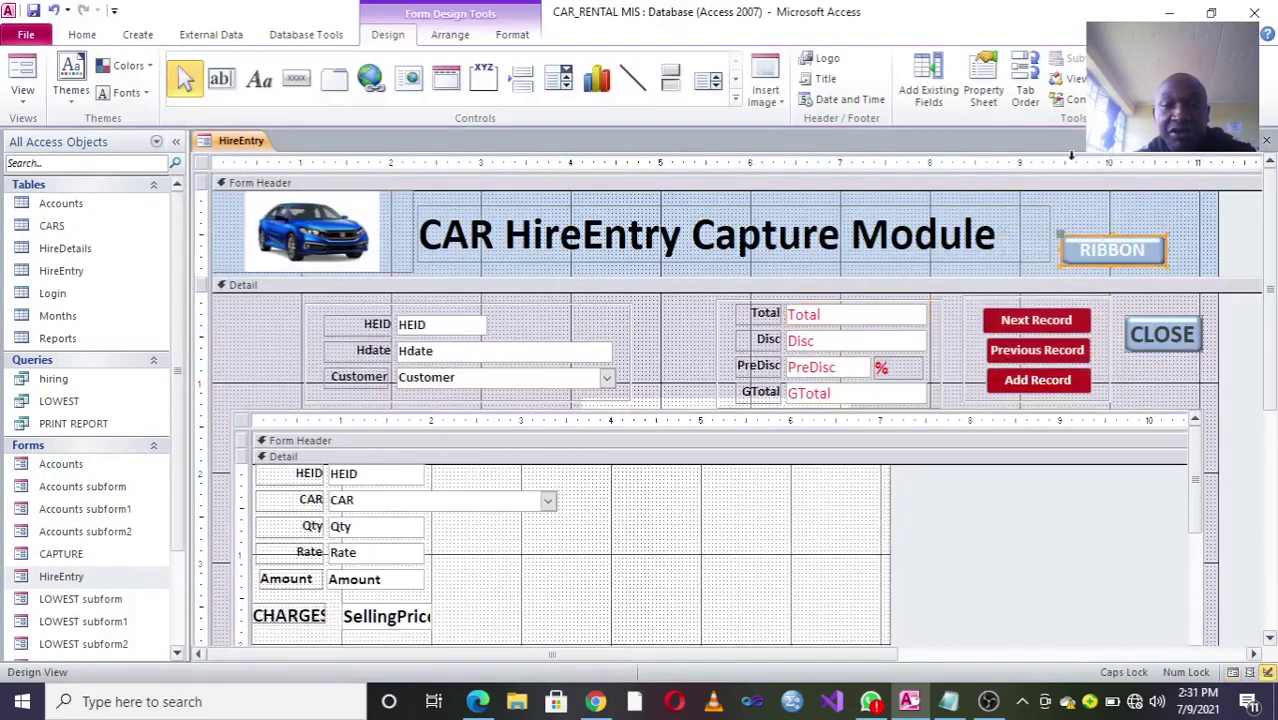
pyautogui.click(1070, 79)
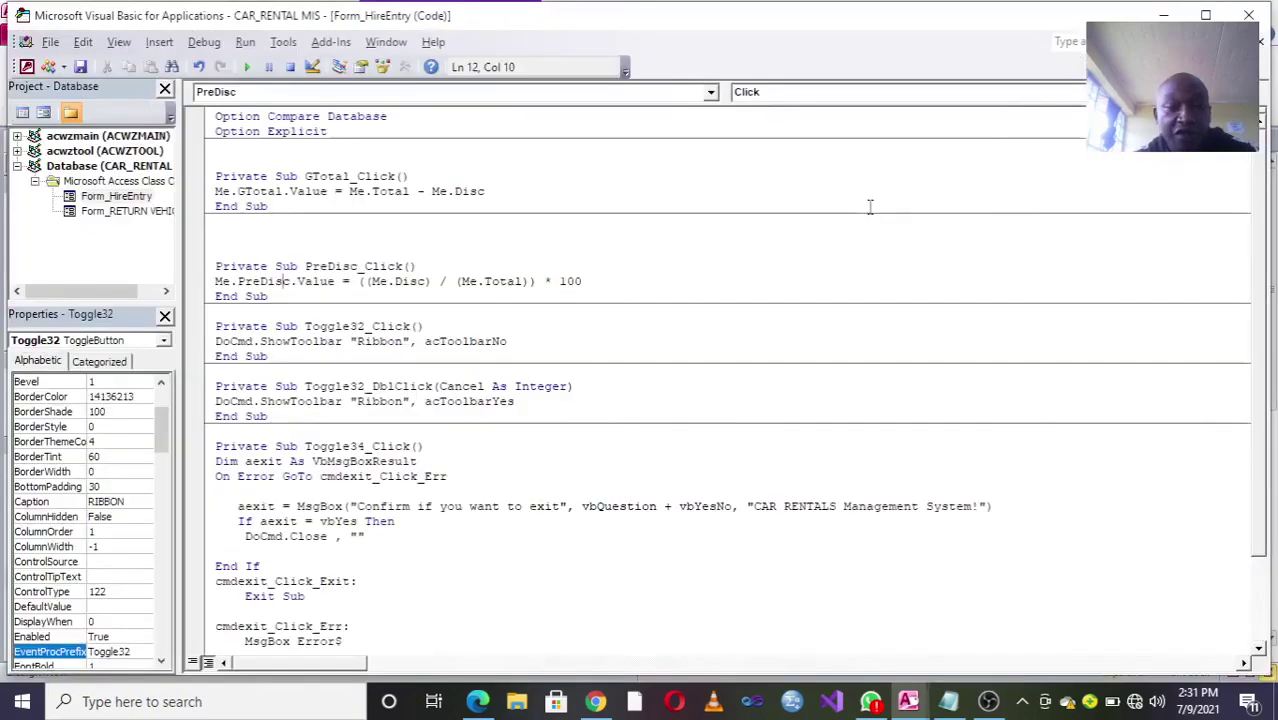
# Step: Review the acToolbarNo line in Toggle32_Click and the acToolbarYes line in Toggle32_DblClick, then close VBA
pyautogui.doubleClick(232, 341)
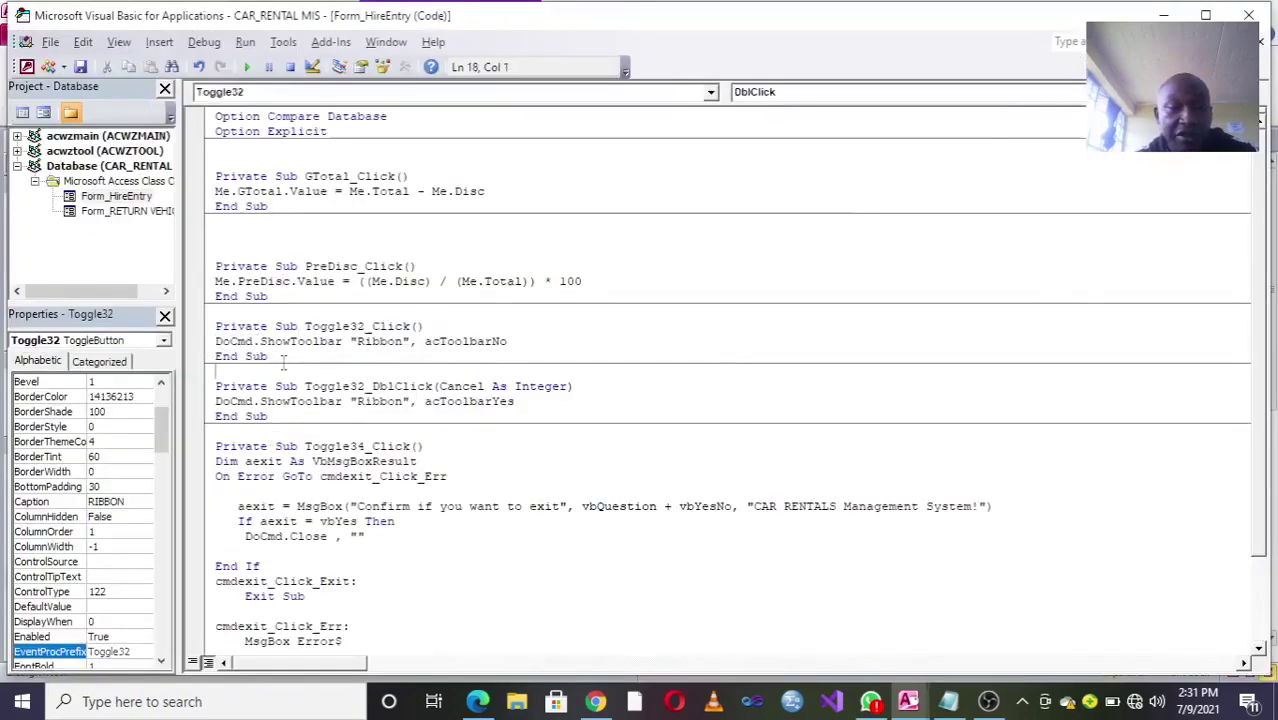
pyautogui.click(207, 343)
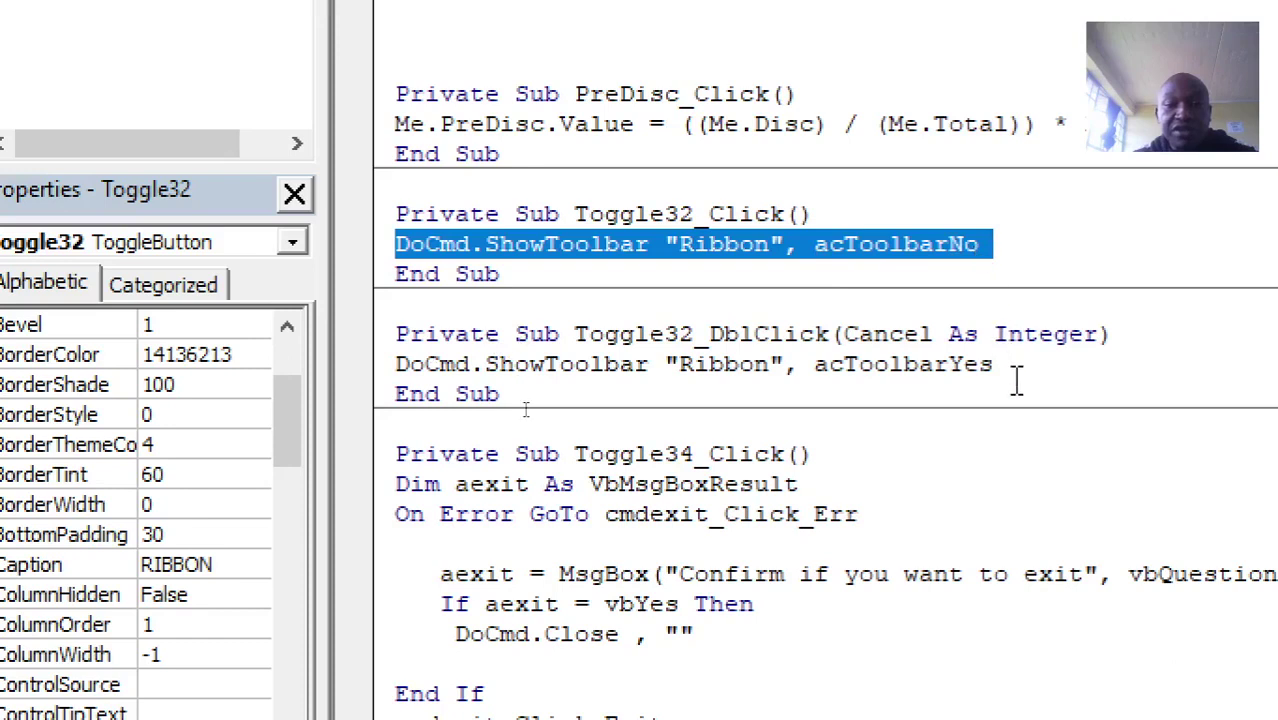
pyautogui.moveTo(500, 394); pyautogui.dragTo(350, 368)
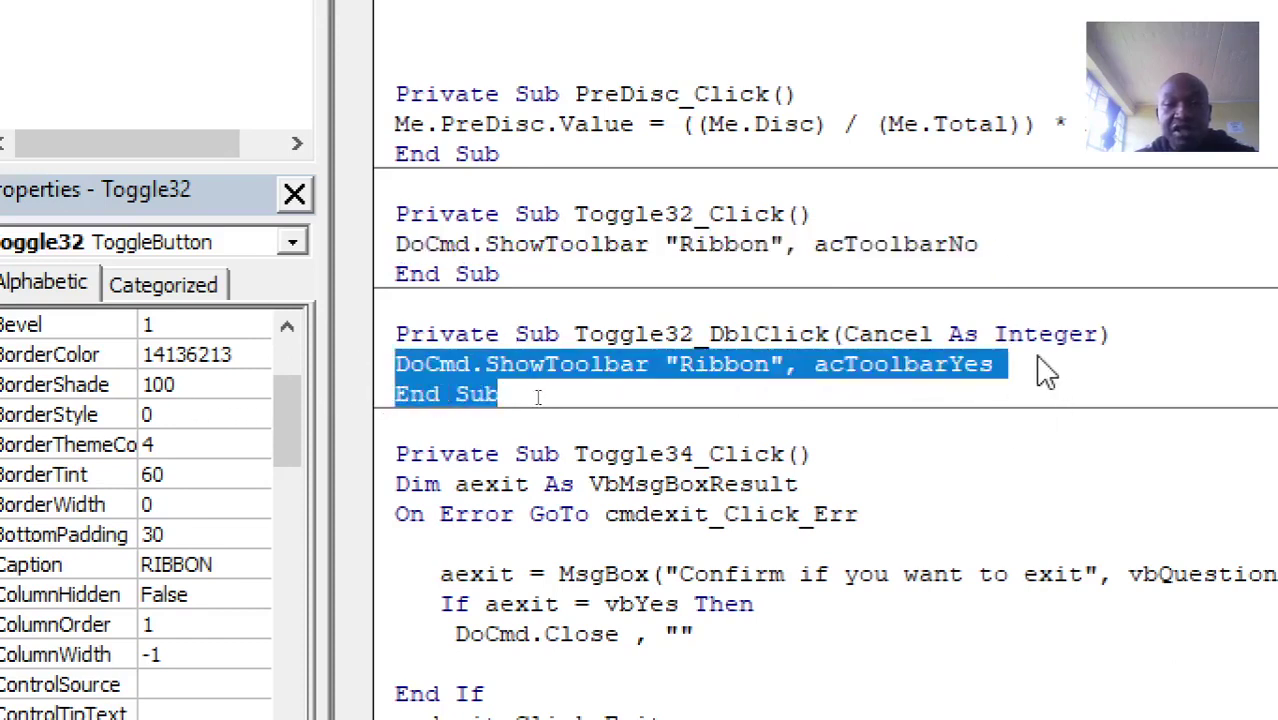
pyautogui.moveTo(998, 366); pyautogui.dragTo(388, 371)
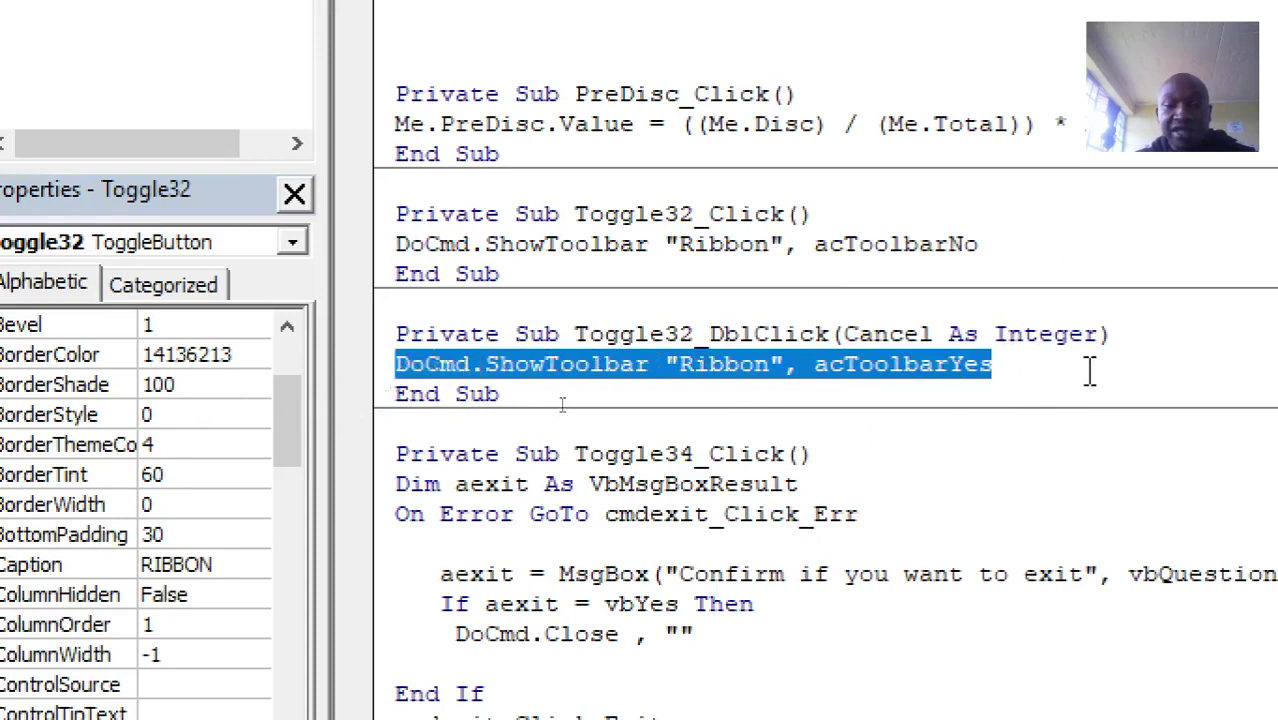
pyautogui.click(1050, 374)
pyautogui.doubleClick(1050, 376)
pyautogui.click(1049, 376)
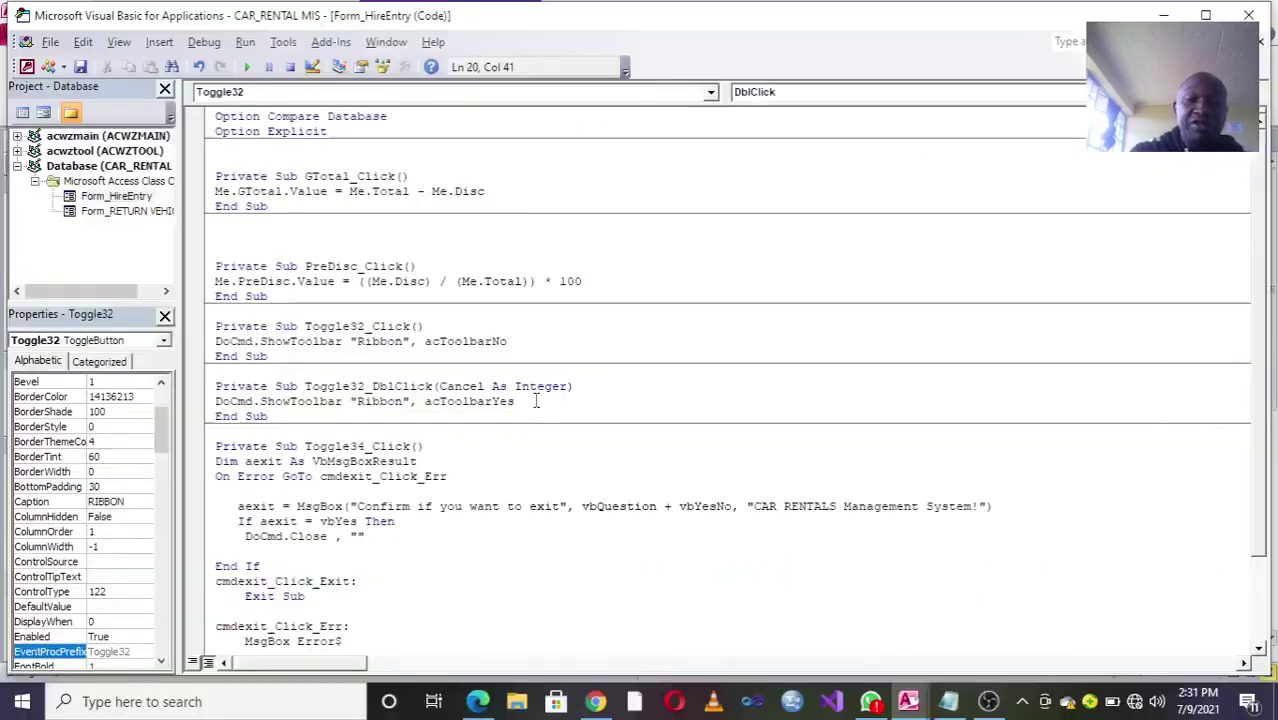
pyautogui.click(1248, 15)
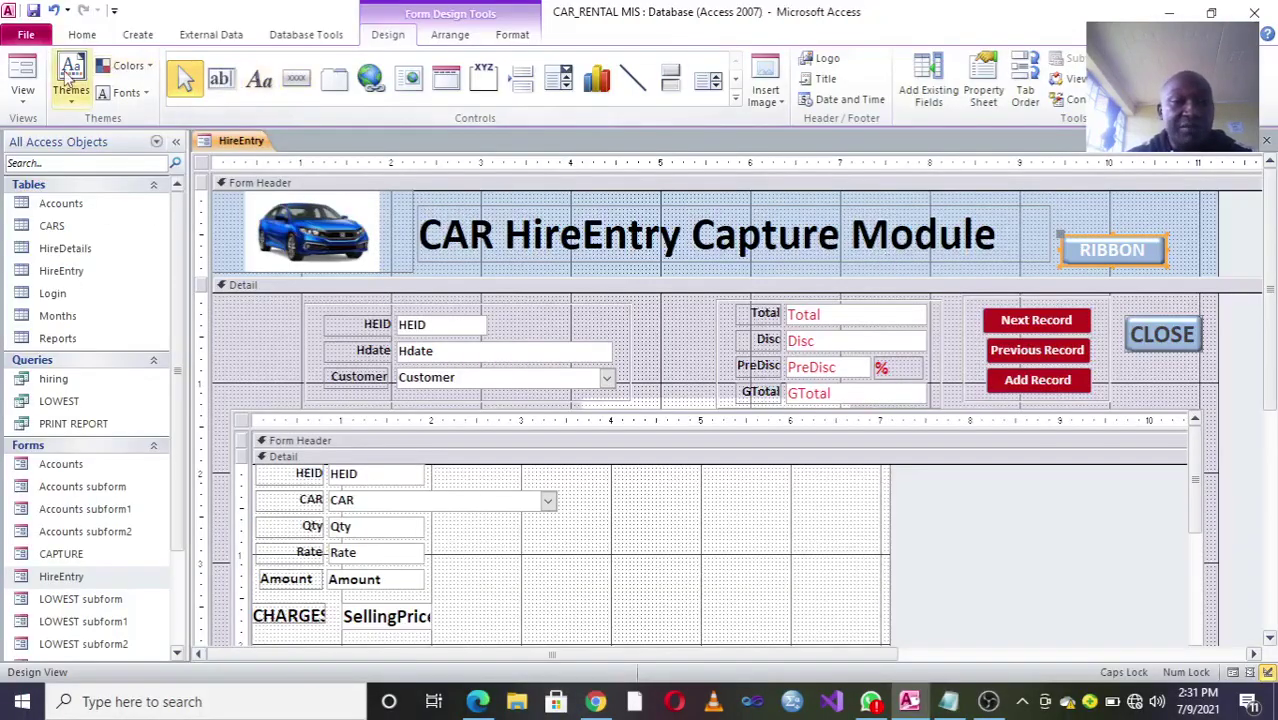
# Step: Run the HireEntry form on hire 30 and hide the Access ribbon with RIBBON
pyautogui.click(23, 72)
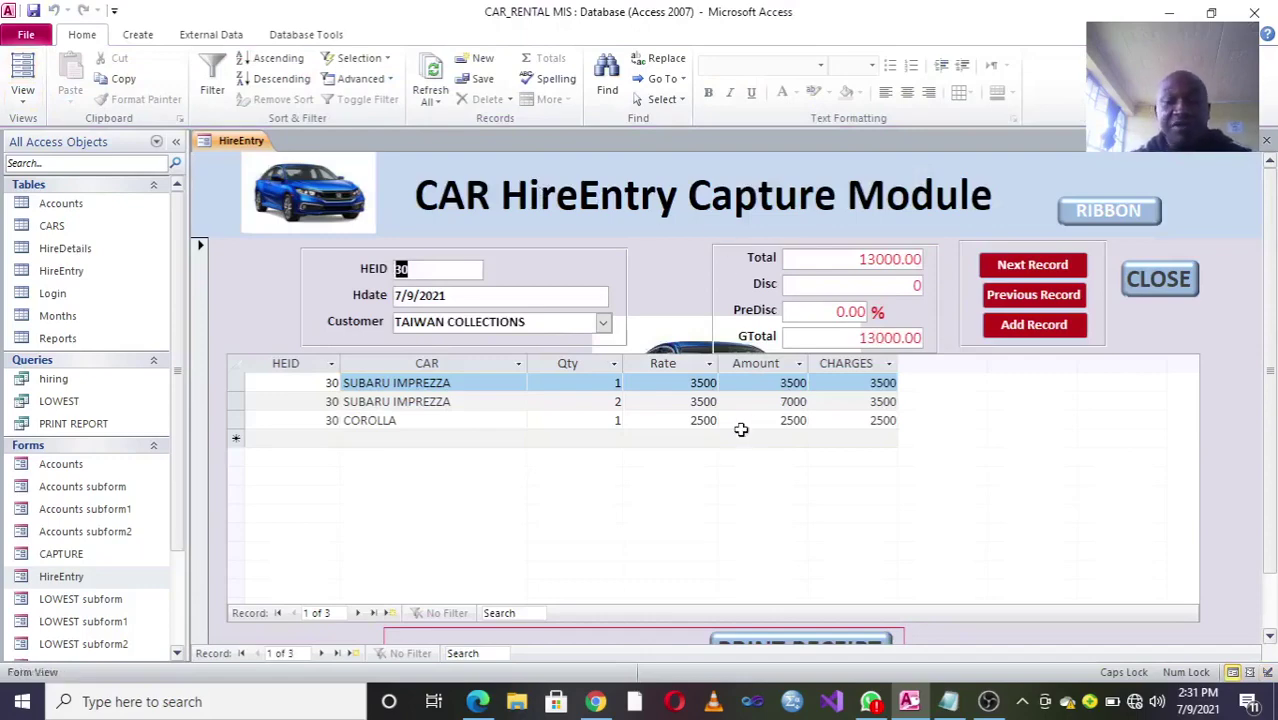
pyautogui.click(1109, 210)
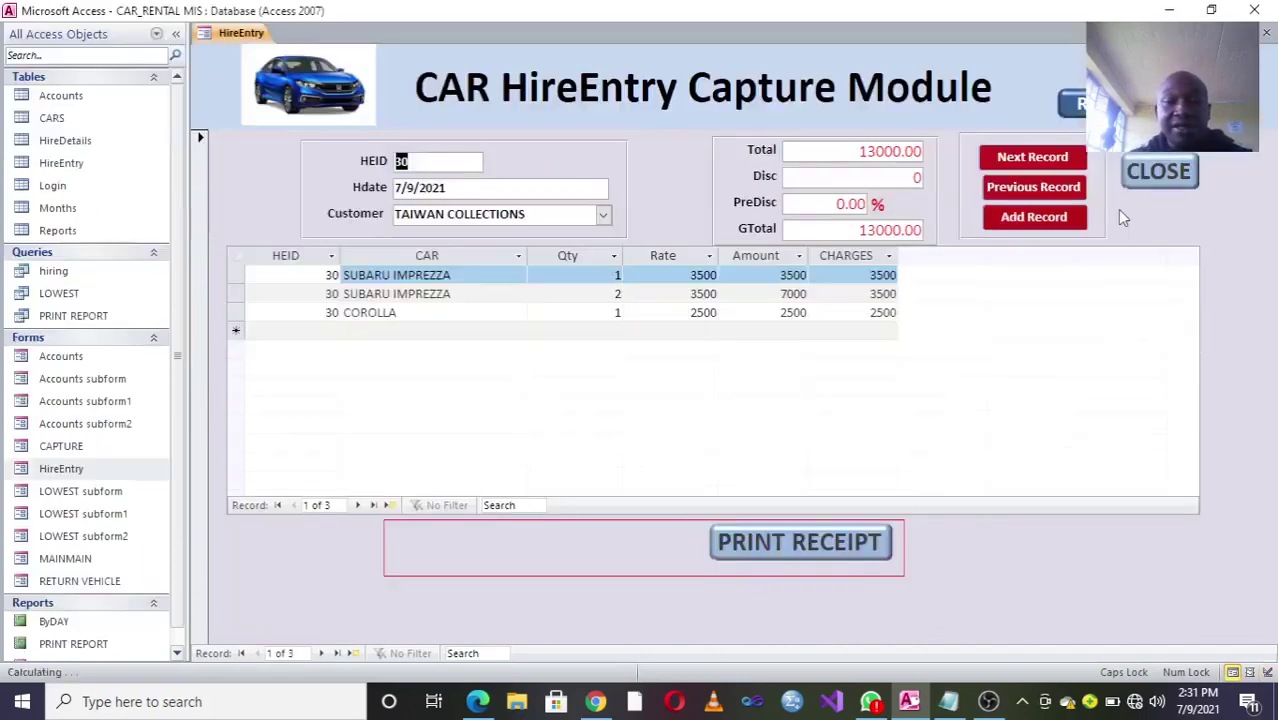